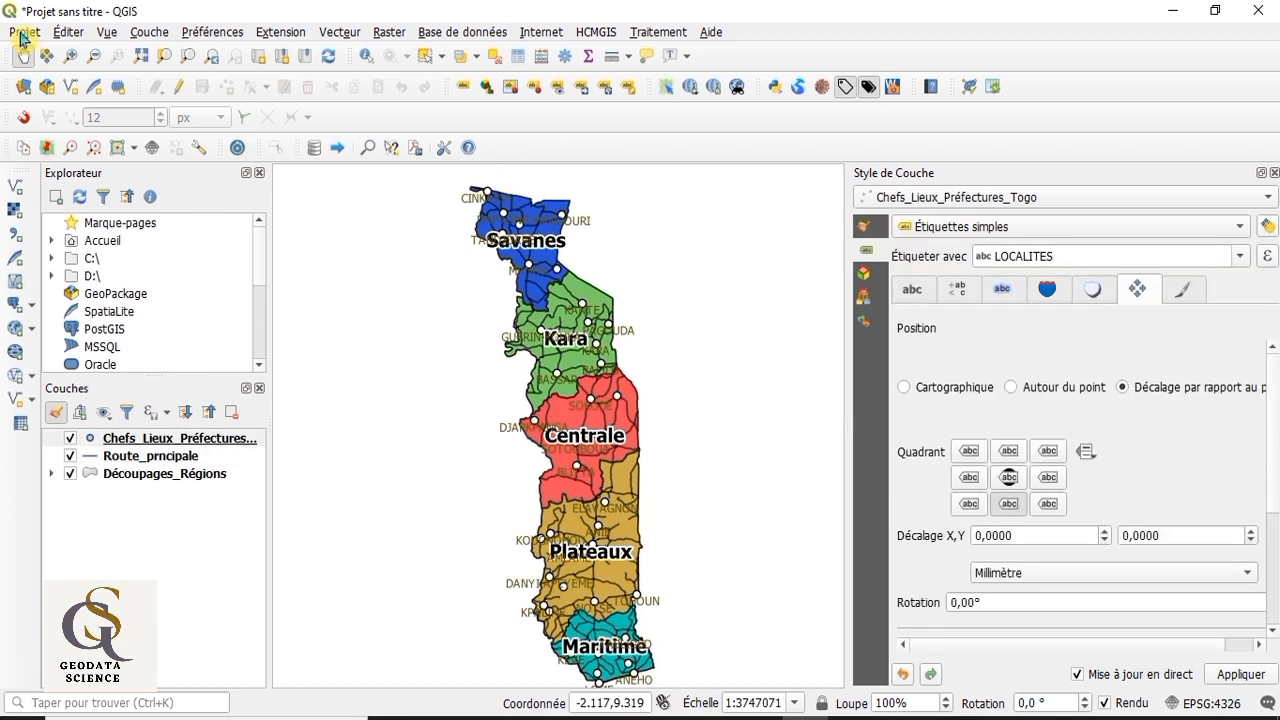
Step: Create a new print layout titled "CARTE DU DECOUPAGE ADMINISTRATIF DU TOGO" and maximise its window
click(22, 35)
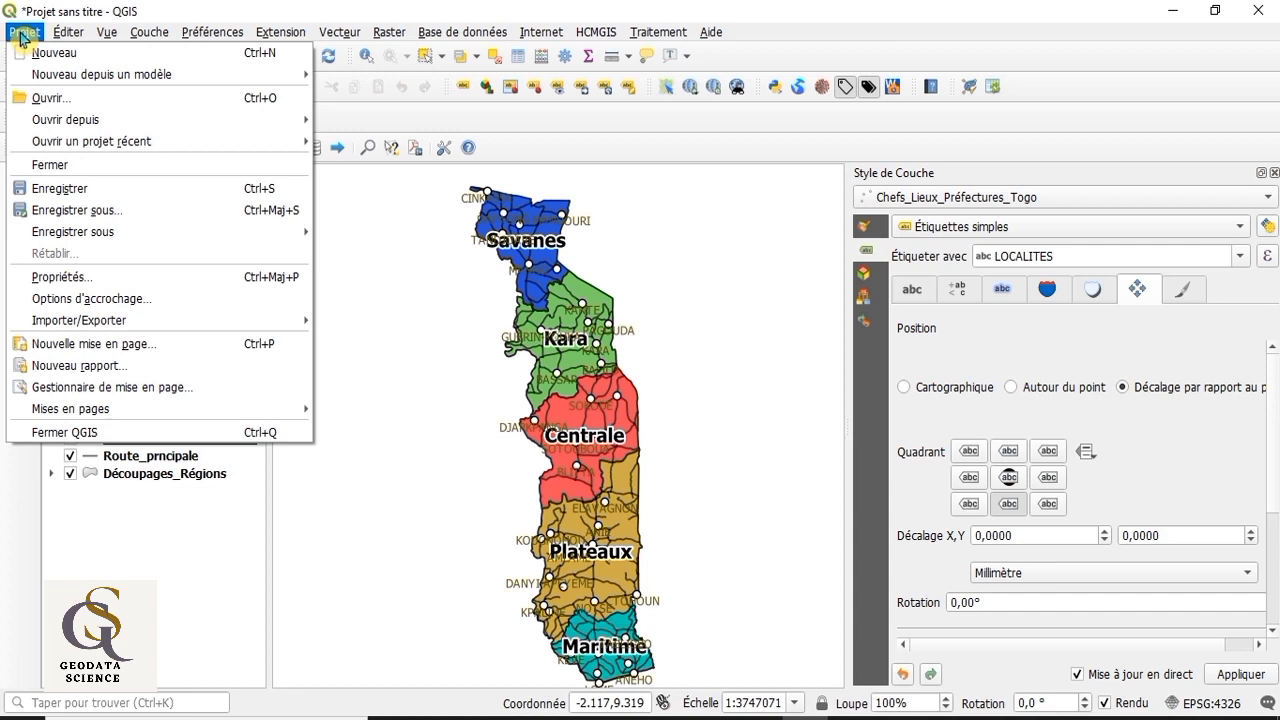
click(93, 346)
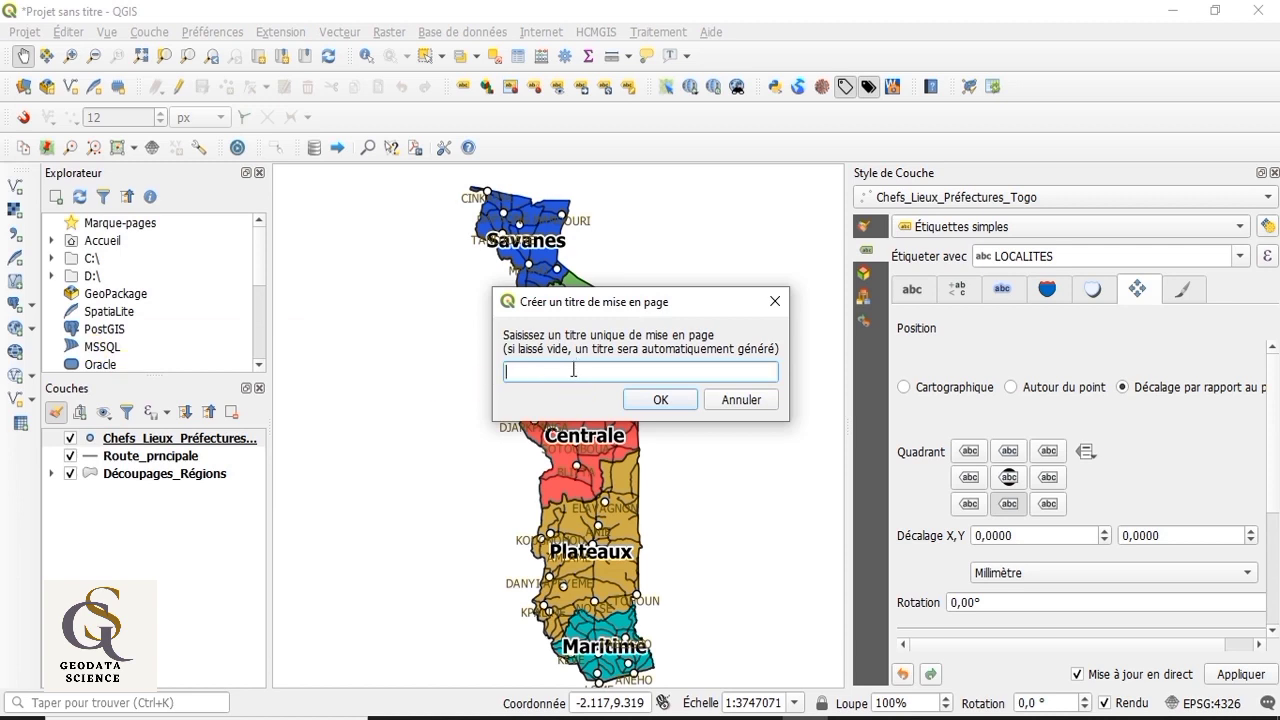
text(CARTE DU DÉCOUPAGE ADMINI)
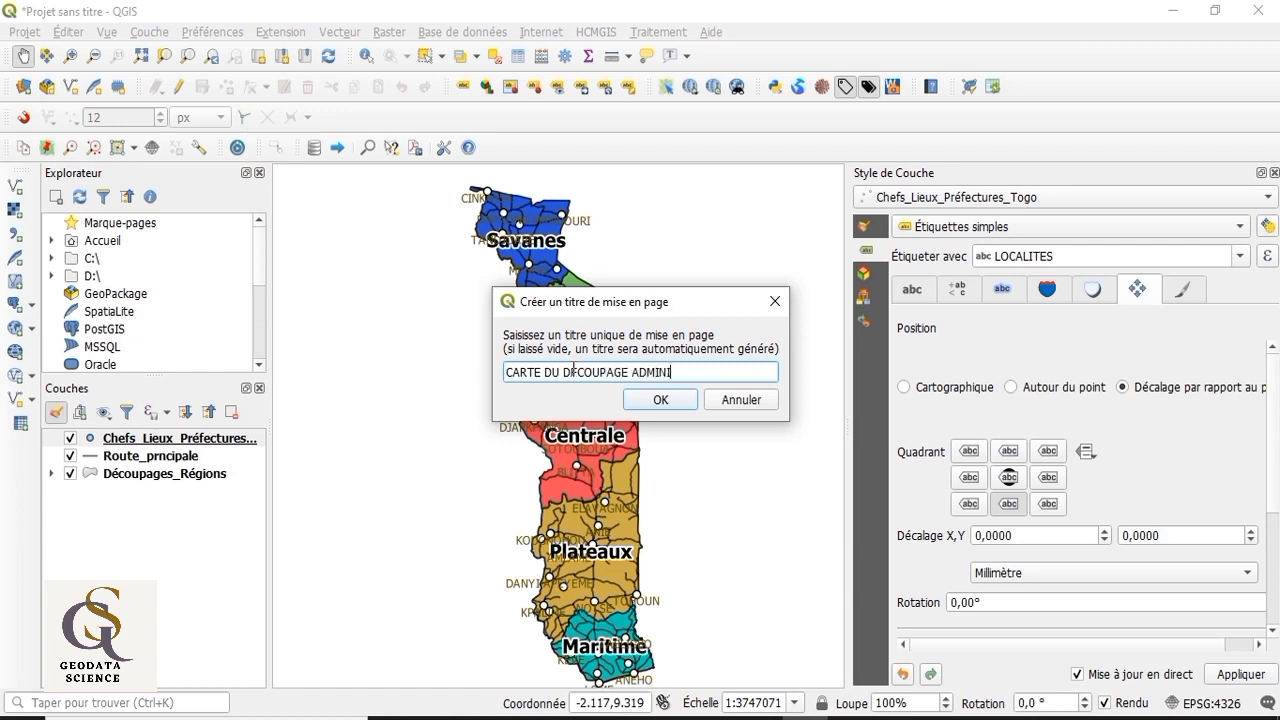
text(STRATIF)
text(D)
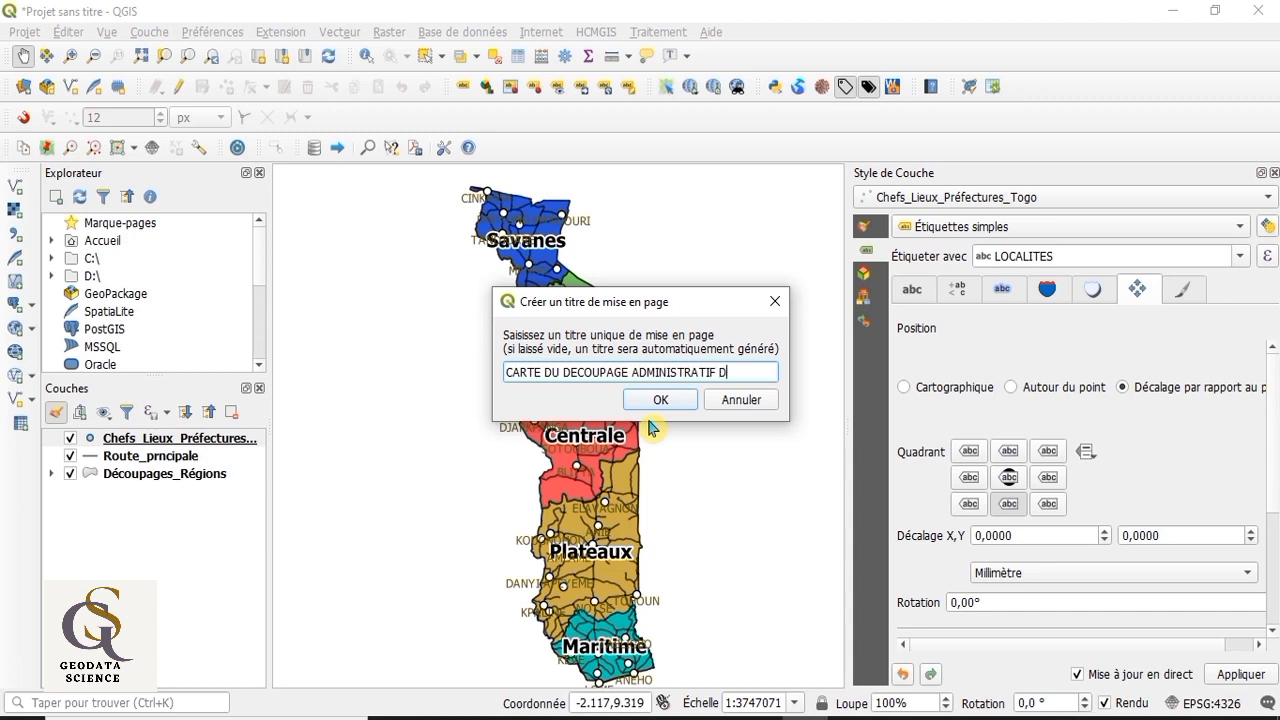
text(U TOGO)
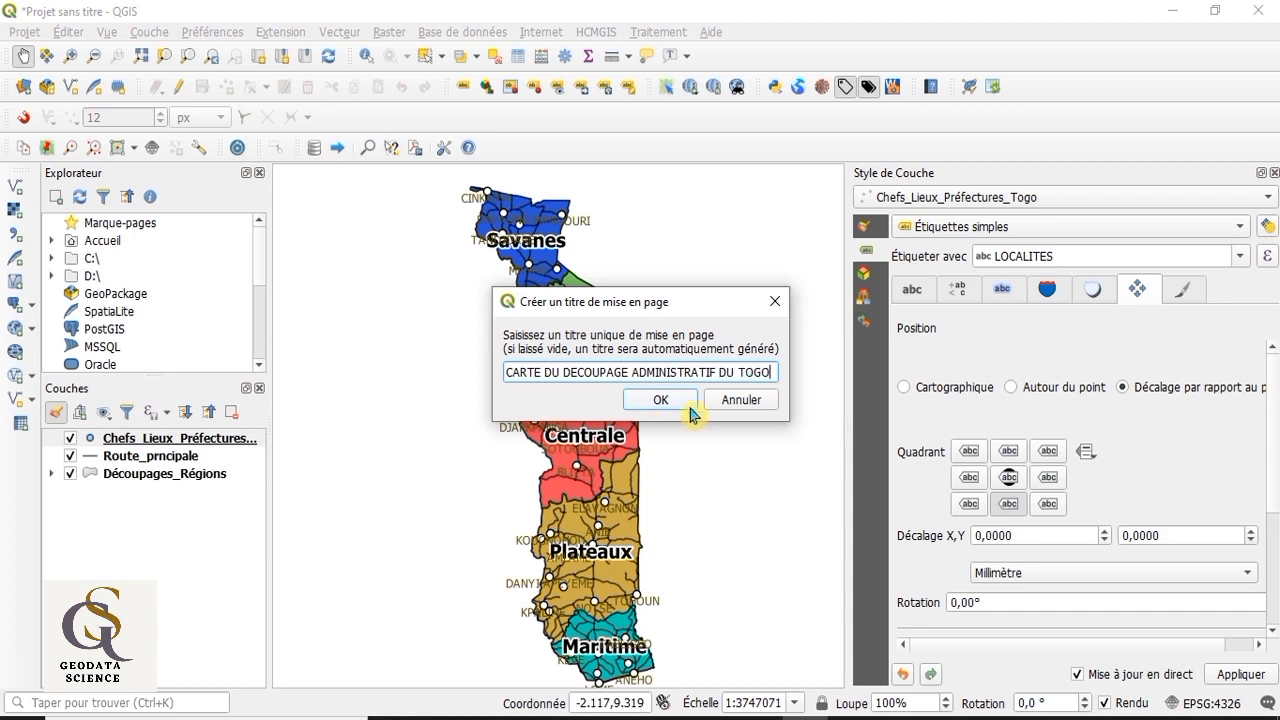
click(688, 400)
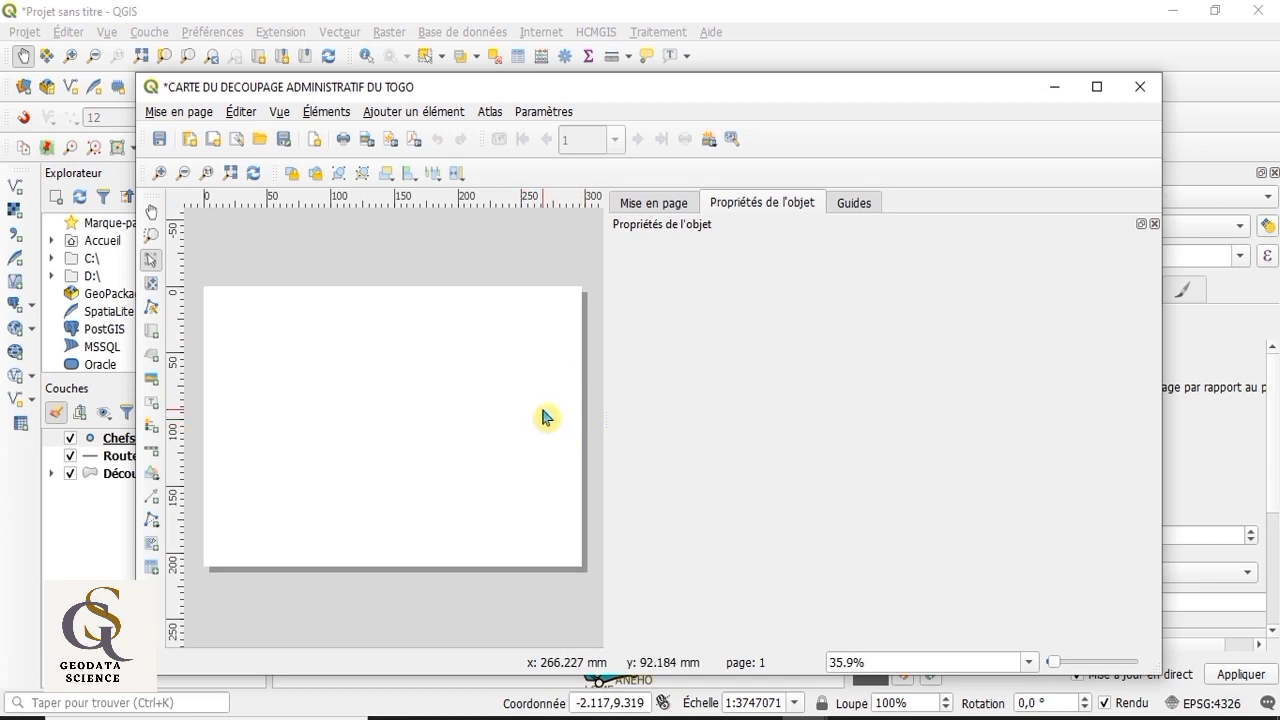
click(1097, 87)
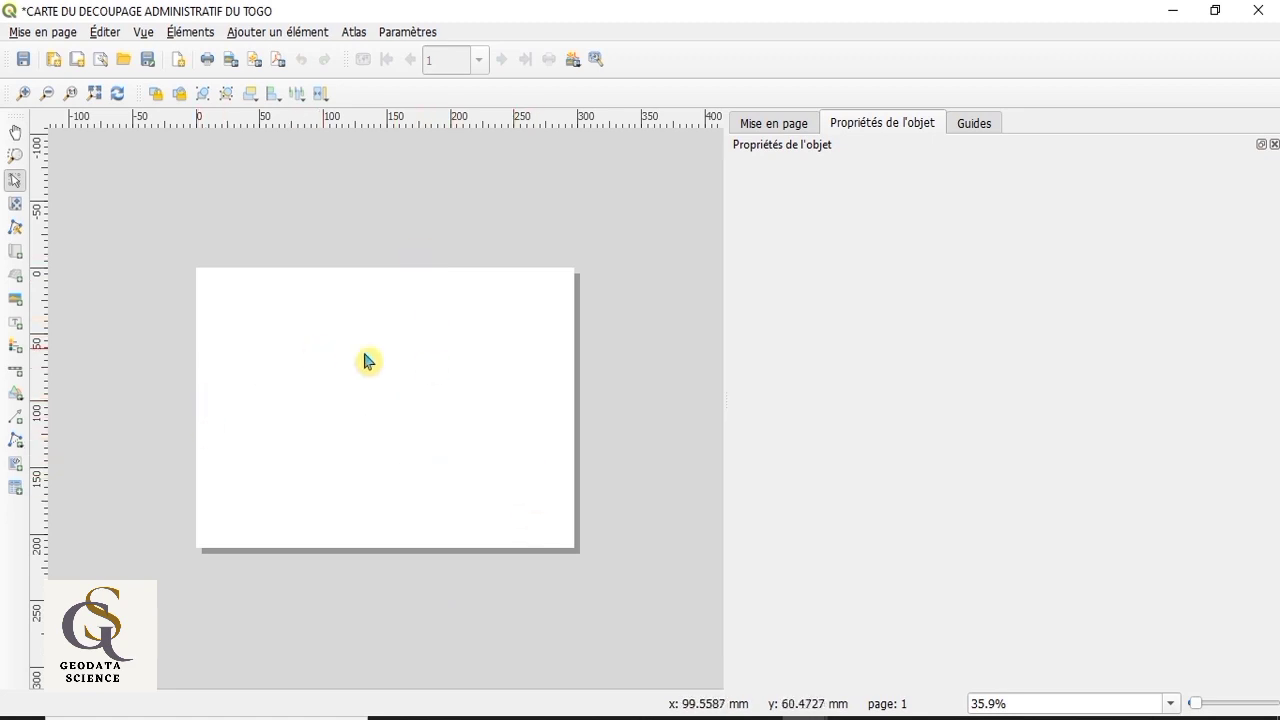
Step: Set the layout page to size A4 with Portrait orientation in the page properties
right_click(472, 416)
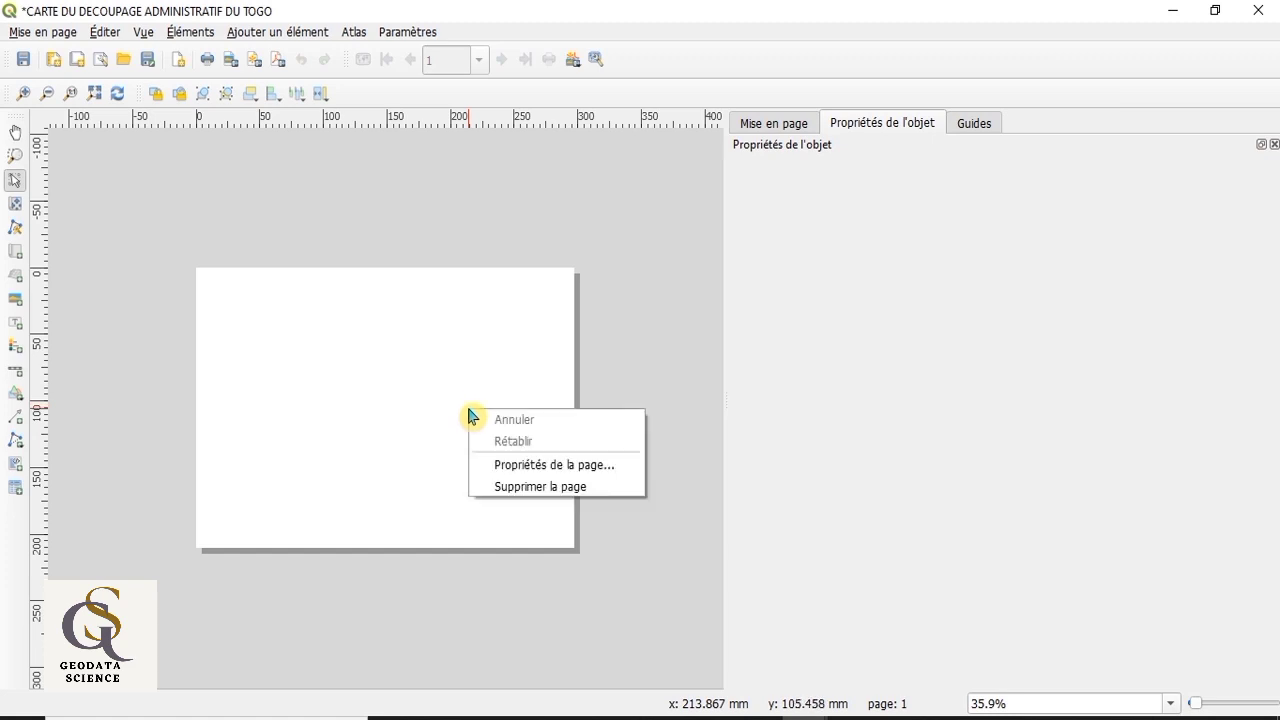
click(507, 466)
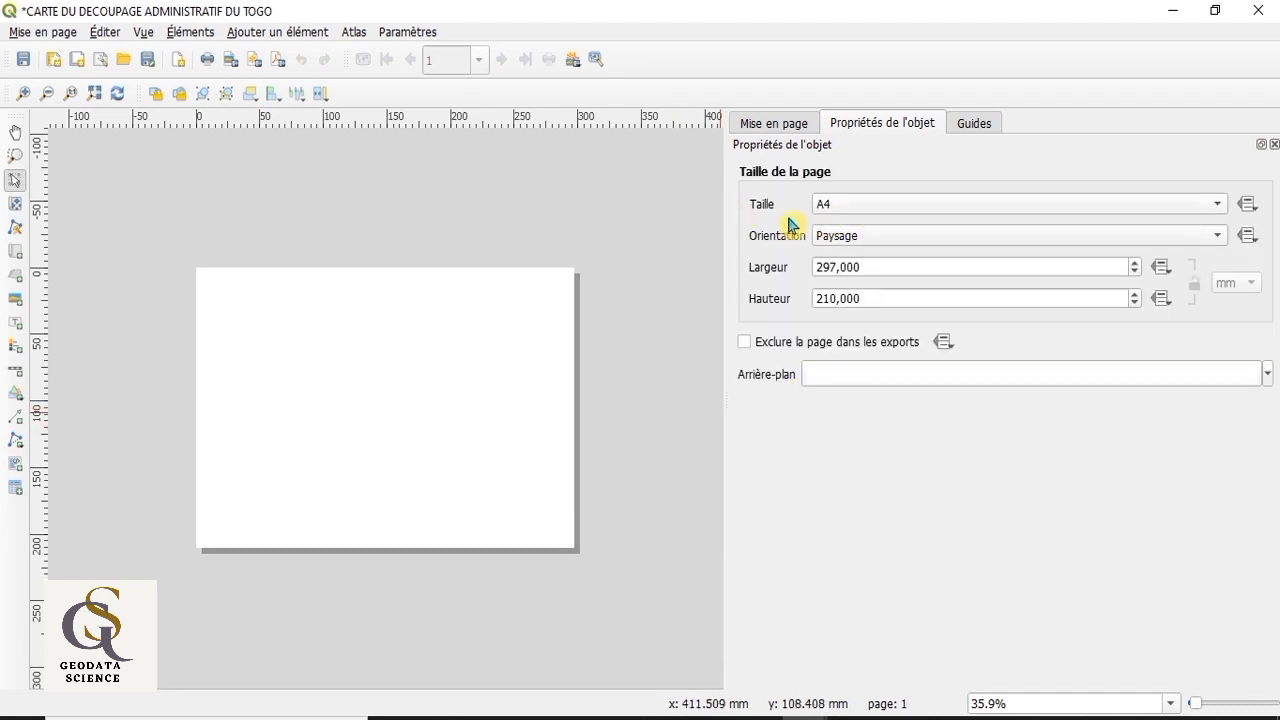
click(1217, 209)
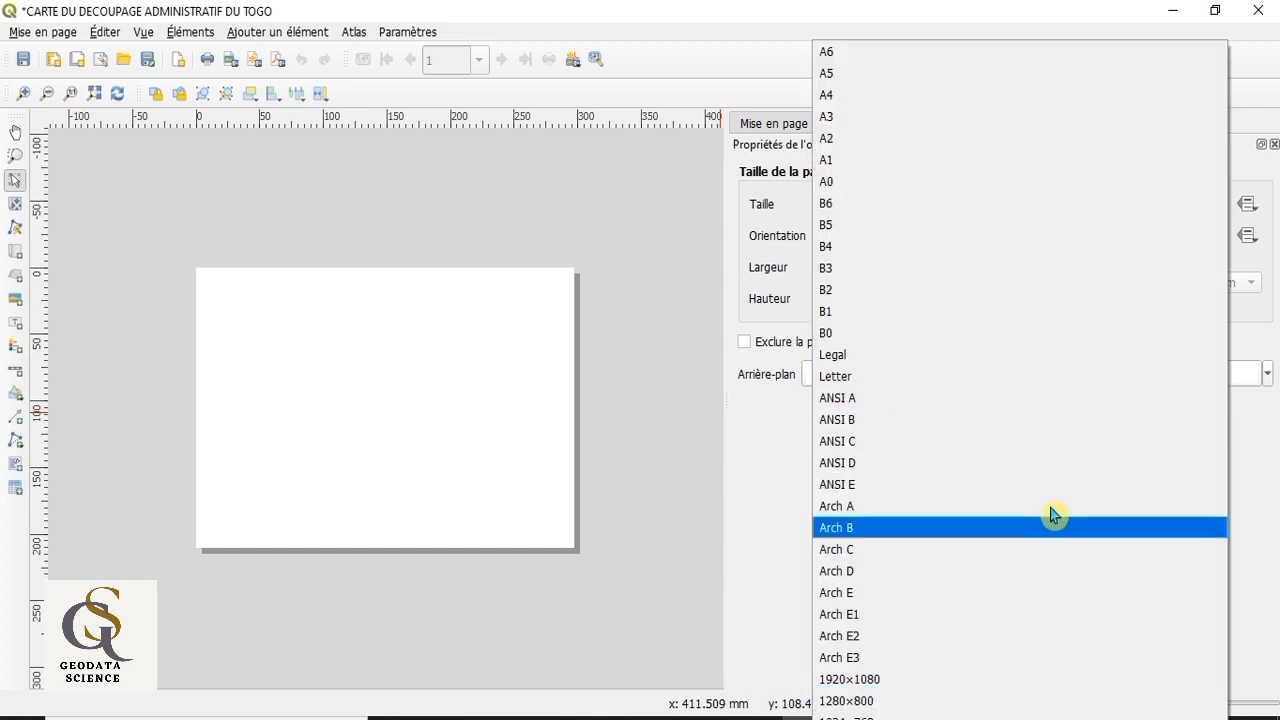
click(957, 95)
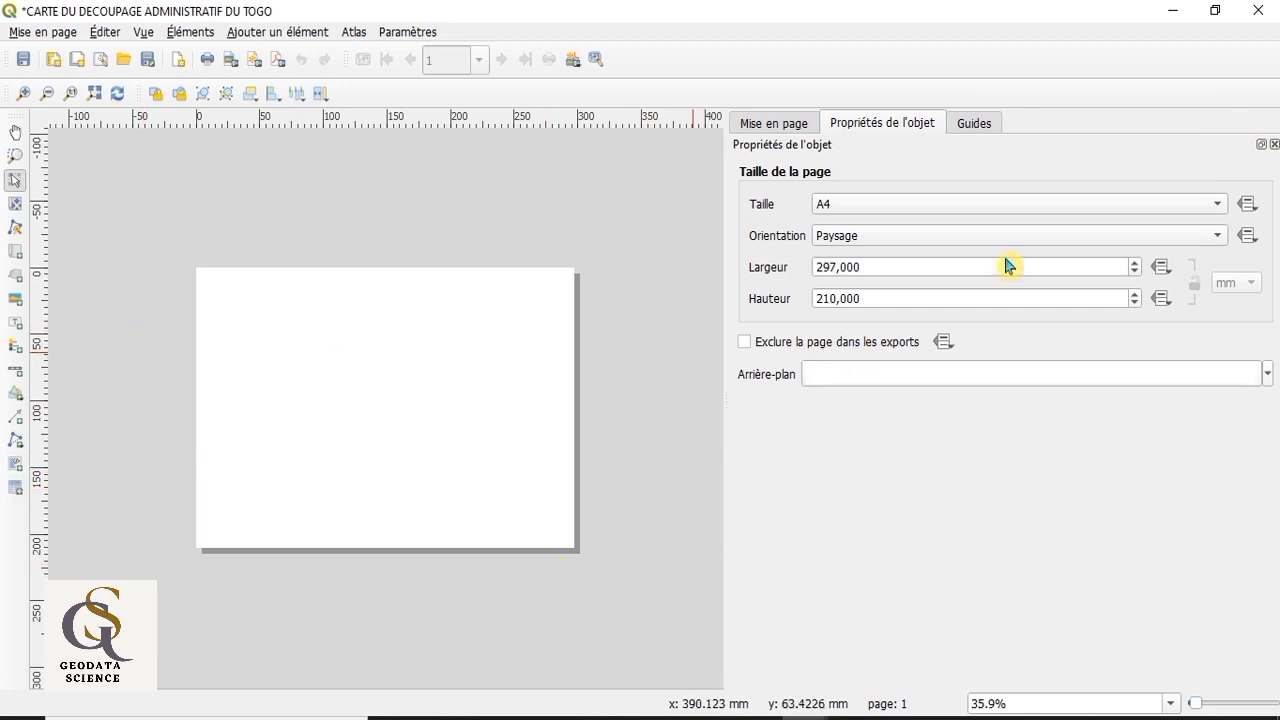
click(1216, 238)
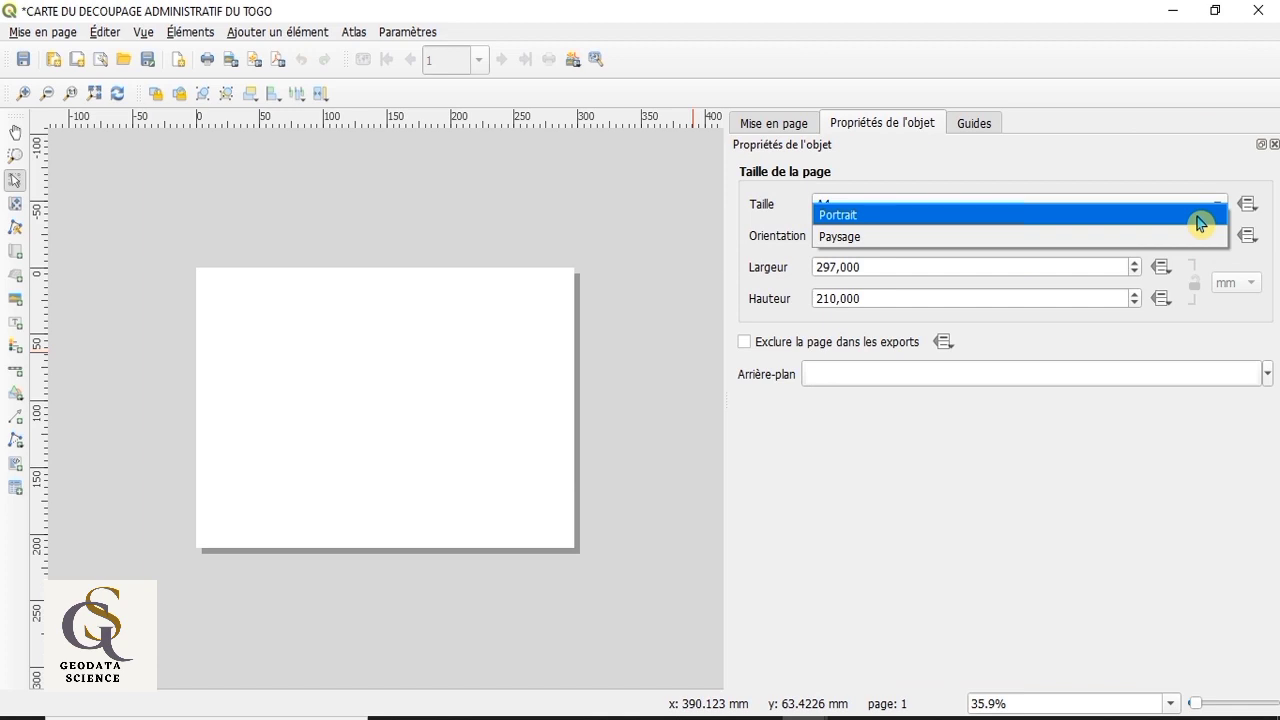
click(1200, 224)
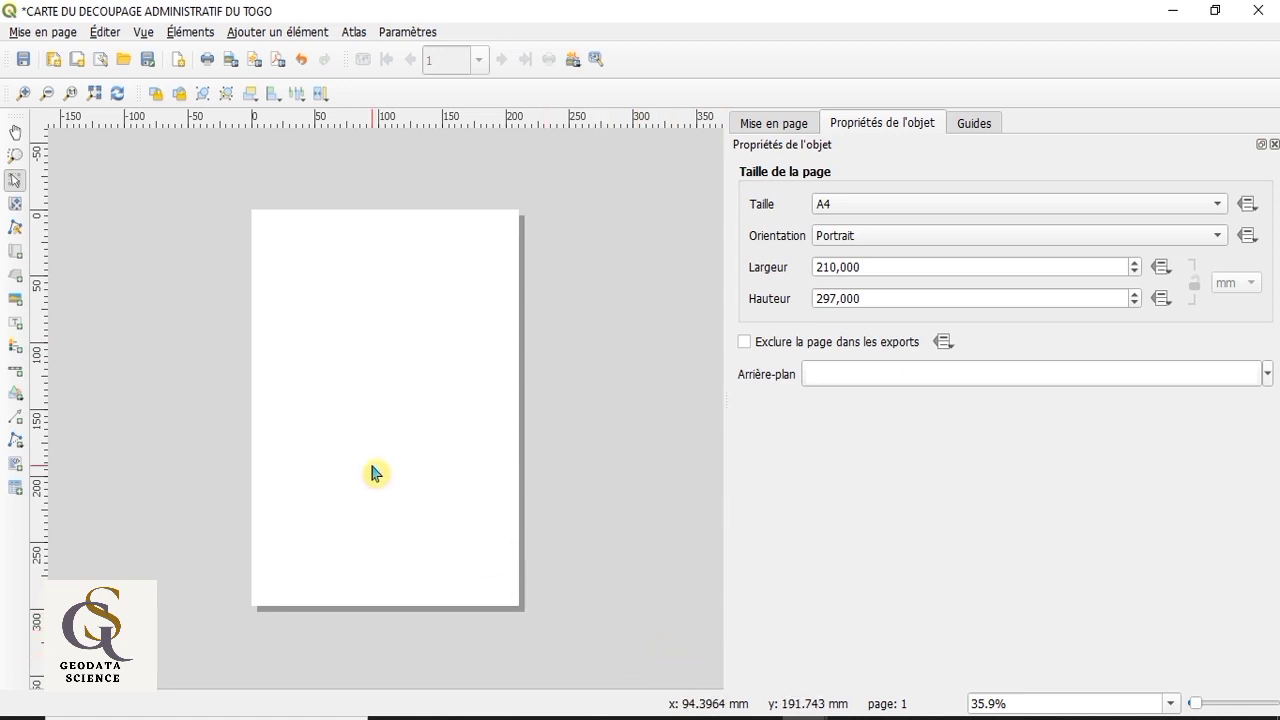
Step: Set the display zoom of the layout to 50%
scroll(375, 473, up, 1)
scroll(375, 473, down, 1)
click(1172, 705)
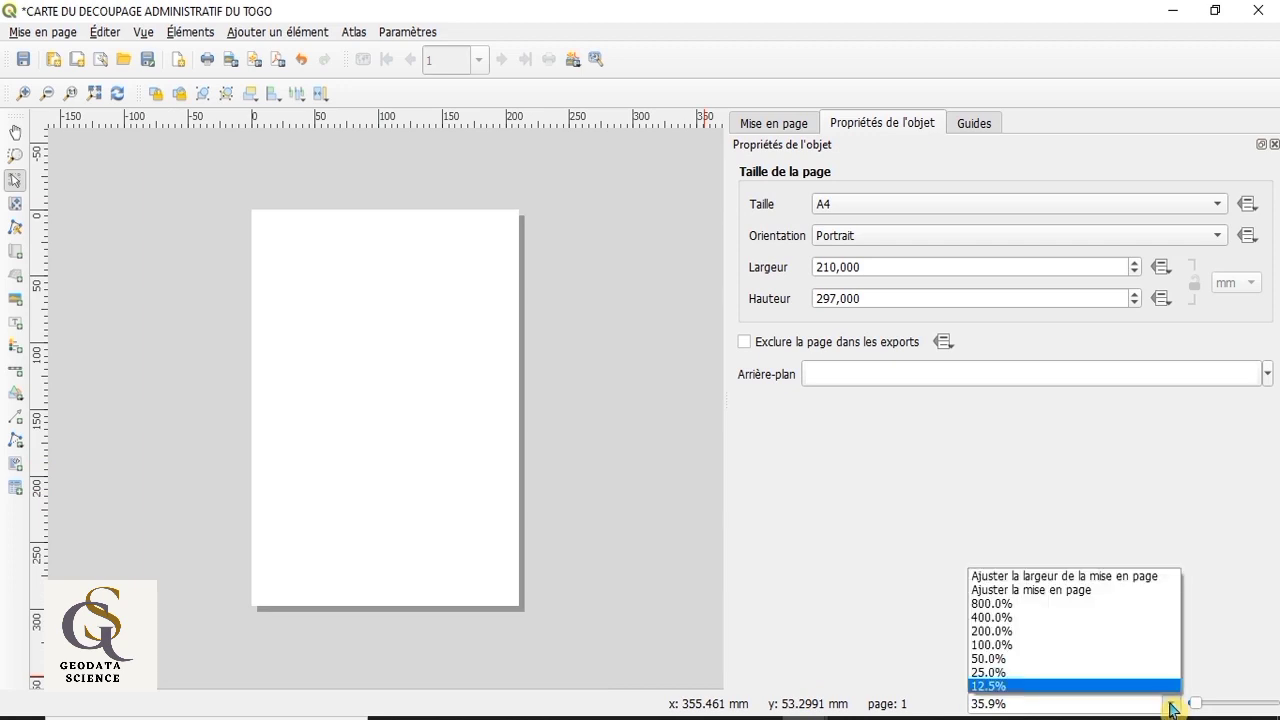
click(1099, 673)
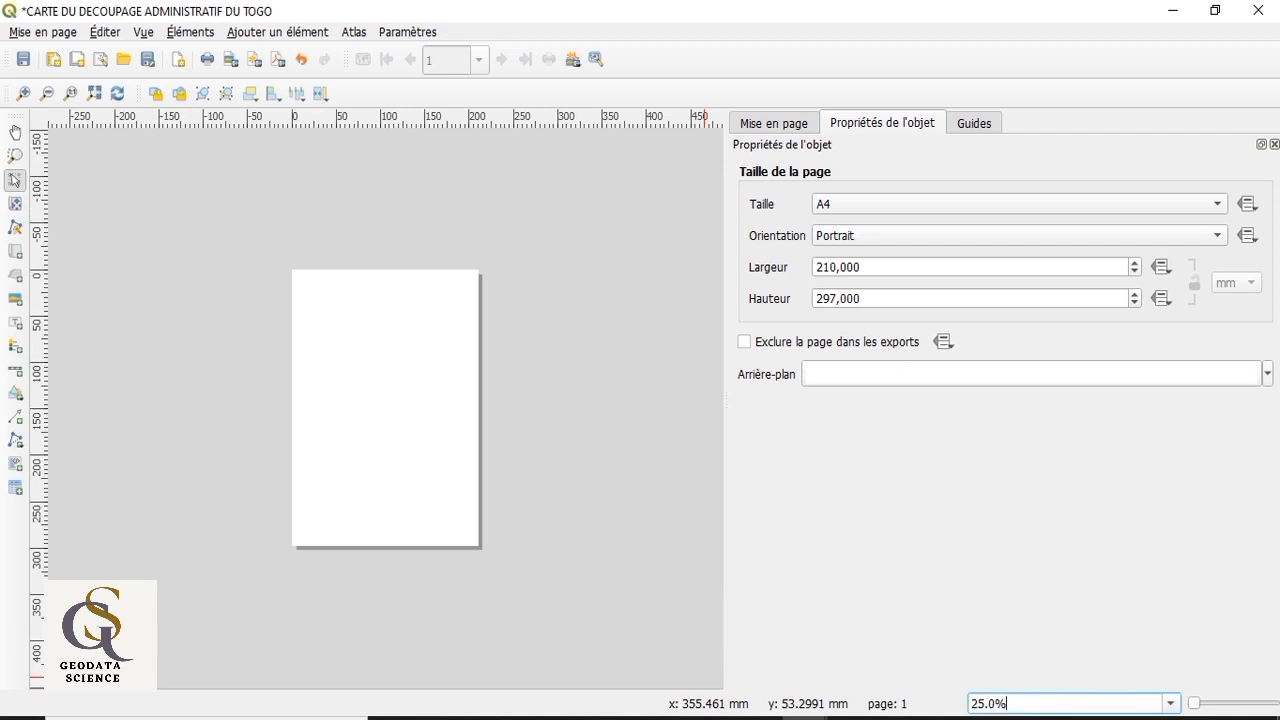
click(1174, 705)
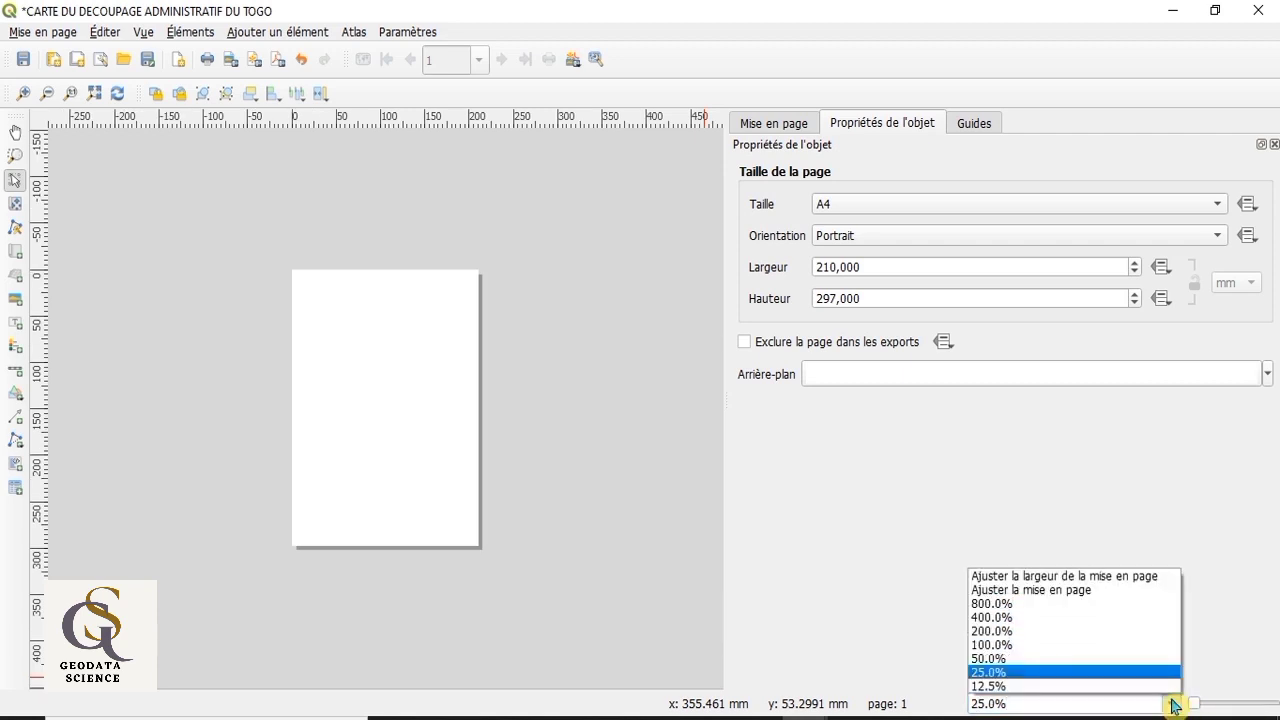
click(1058, 659)
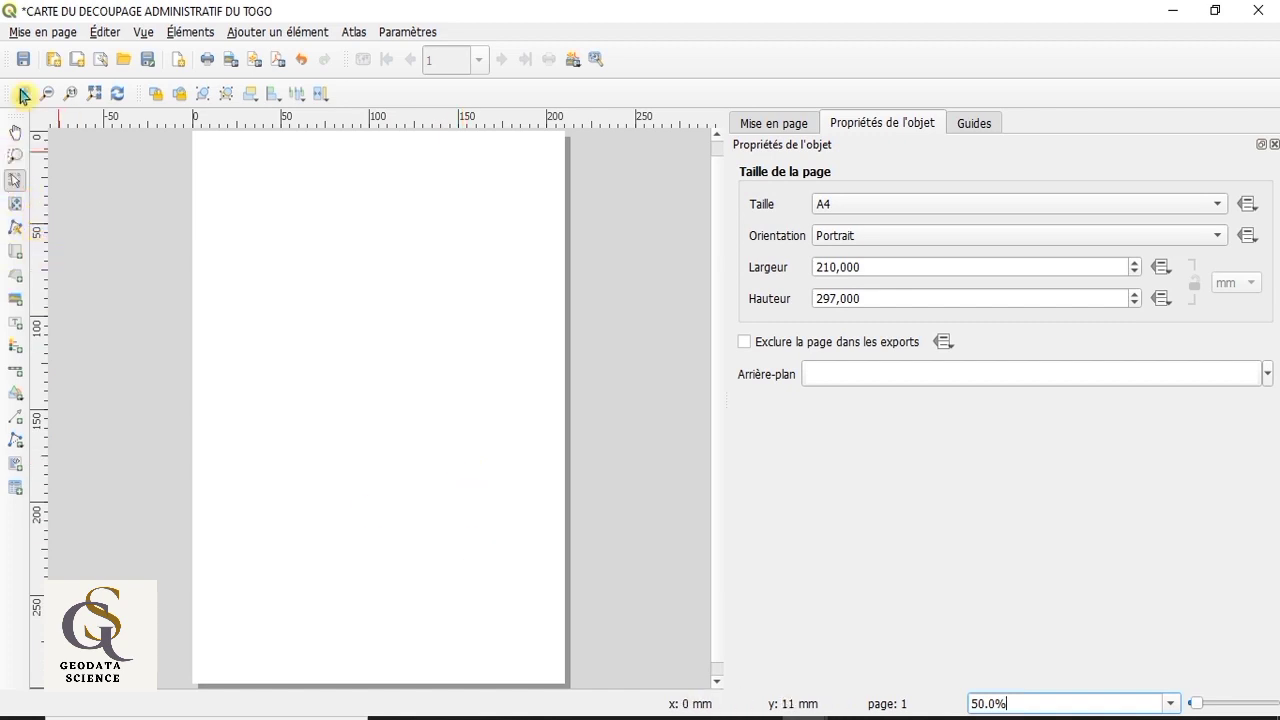
click(21, 38)
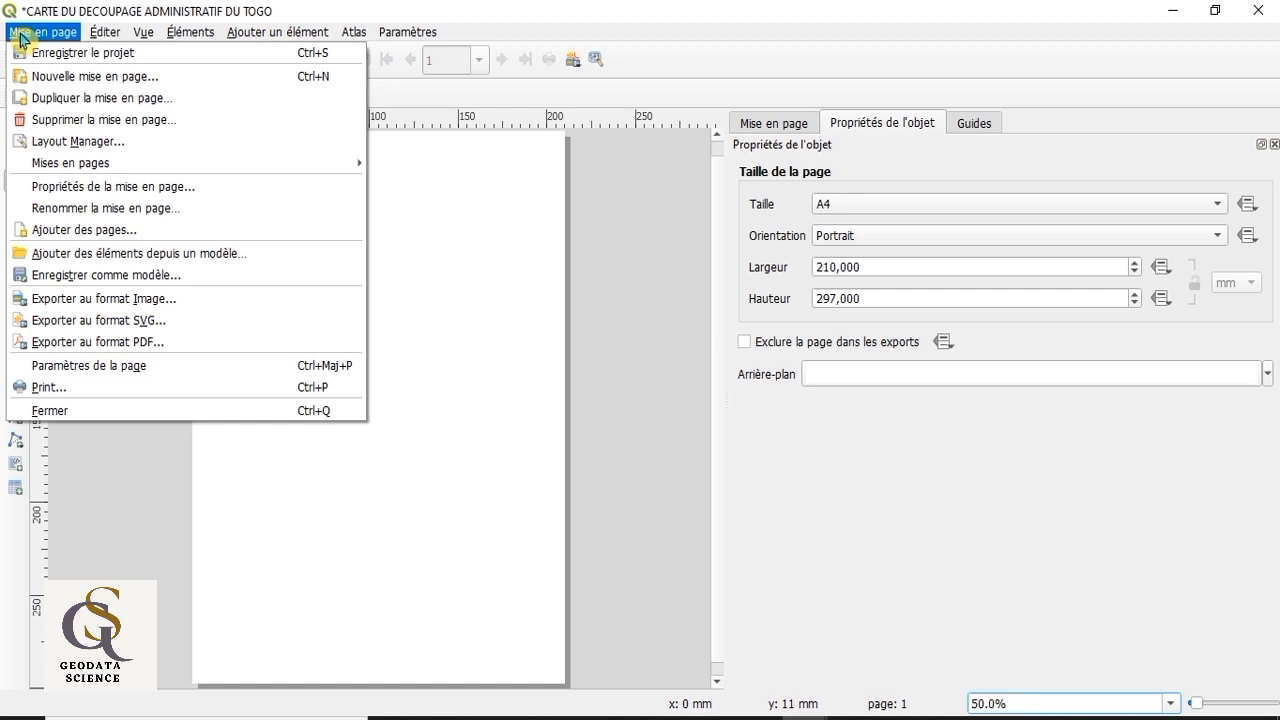
mouse_move(116, 36)
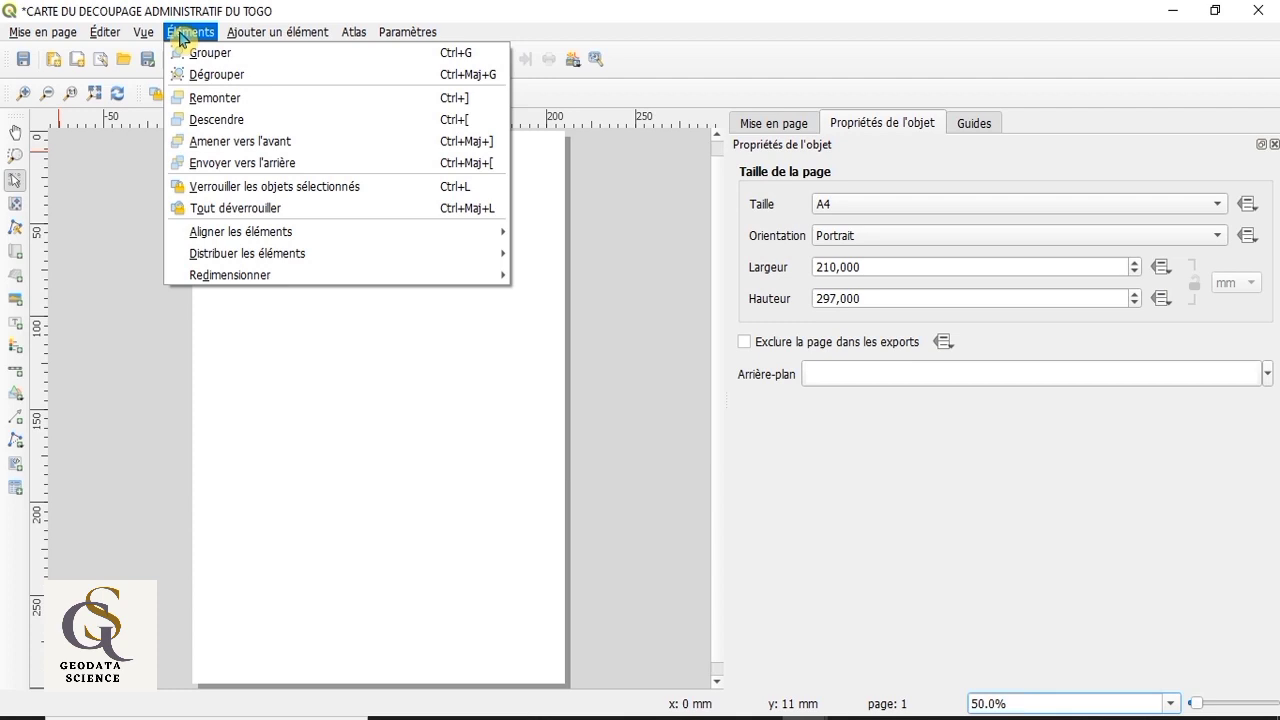
mouse_move(243, 40)
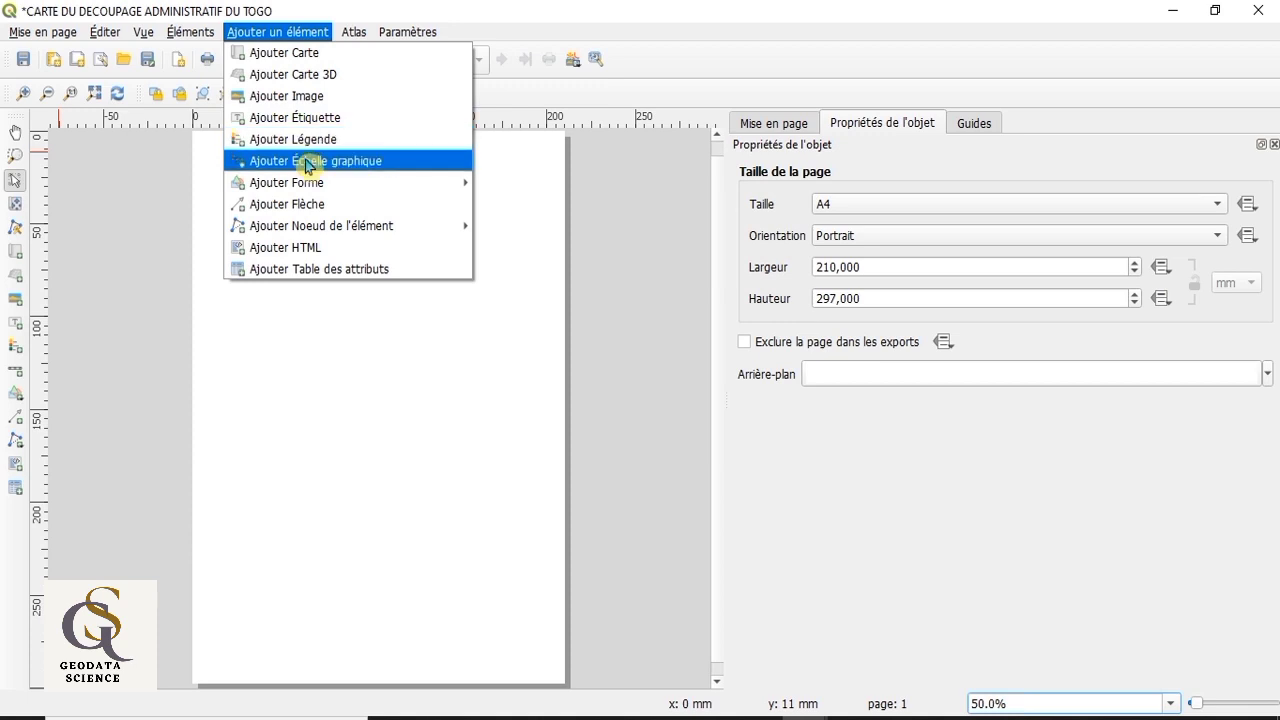
click(416, 343)
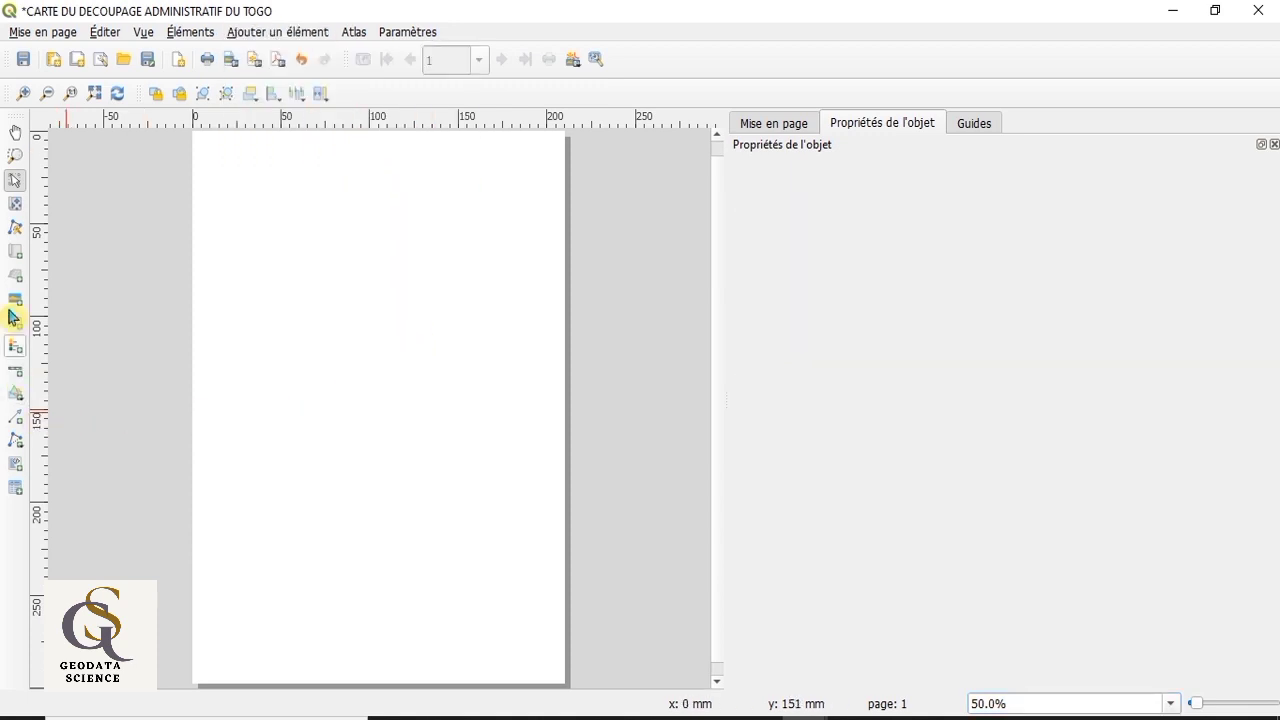
Step: Add a map filling most of the page inside its margins, and pull its bottom and left edges slightly inward
click(15, 255)
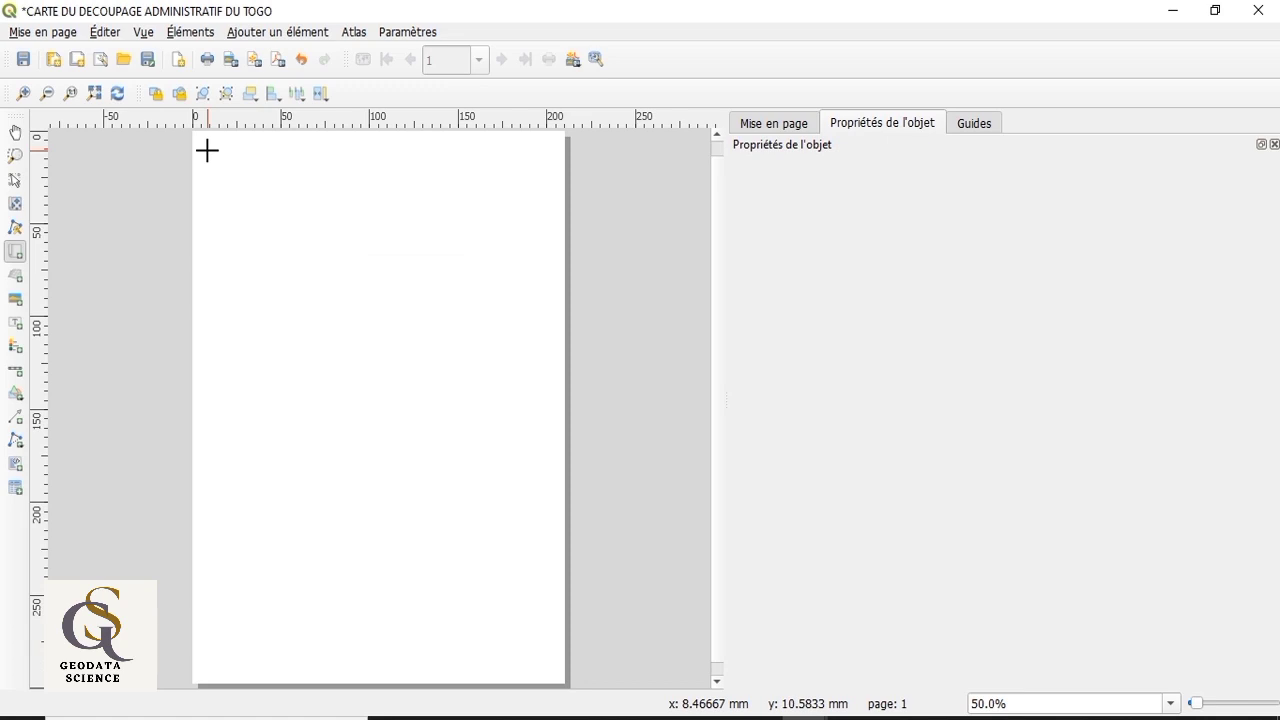
drag(207, 151, 543, 676)
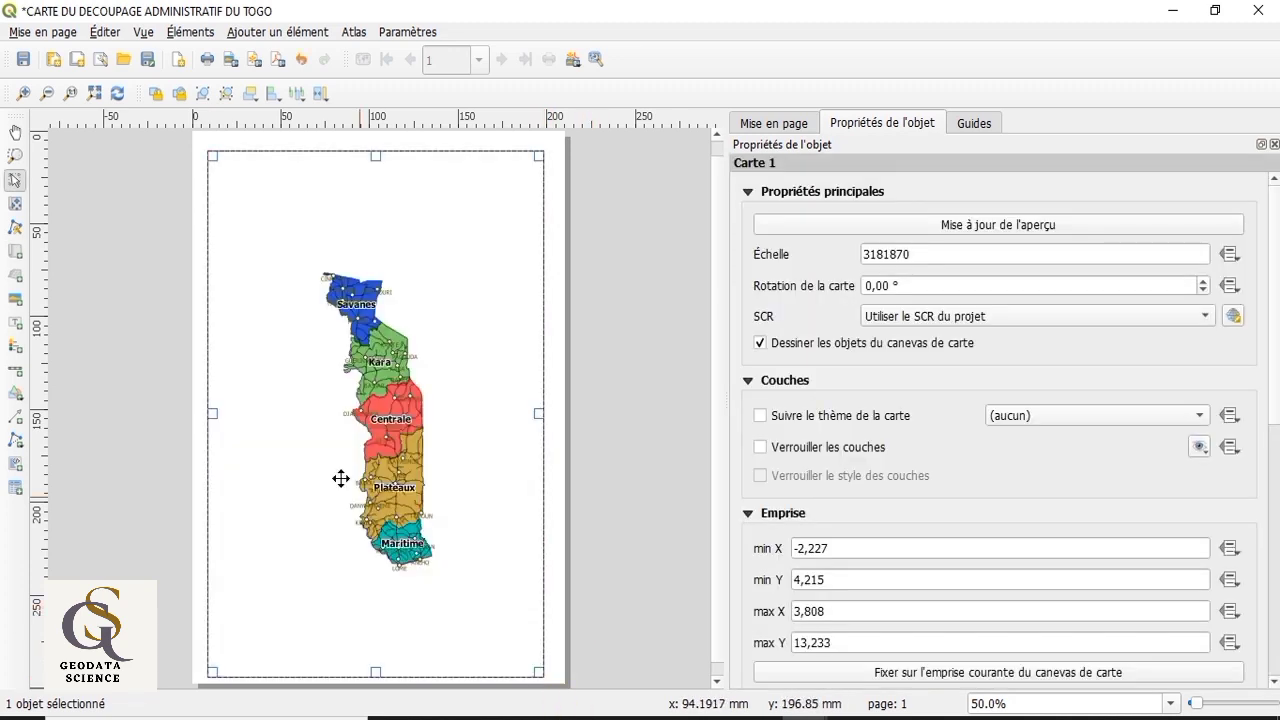
drag(376, 677, 376, 670)
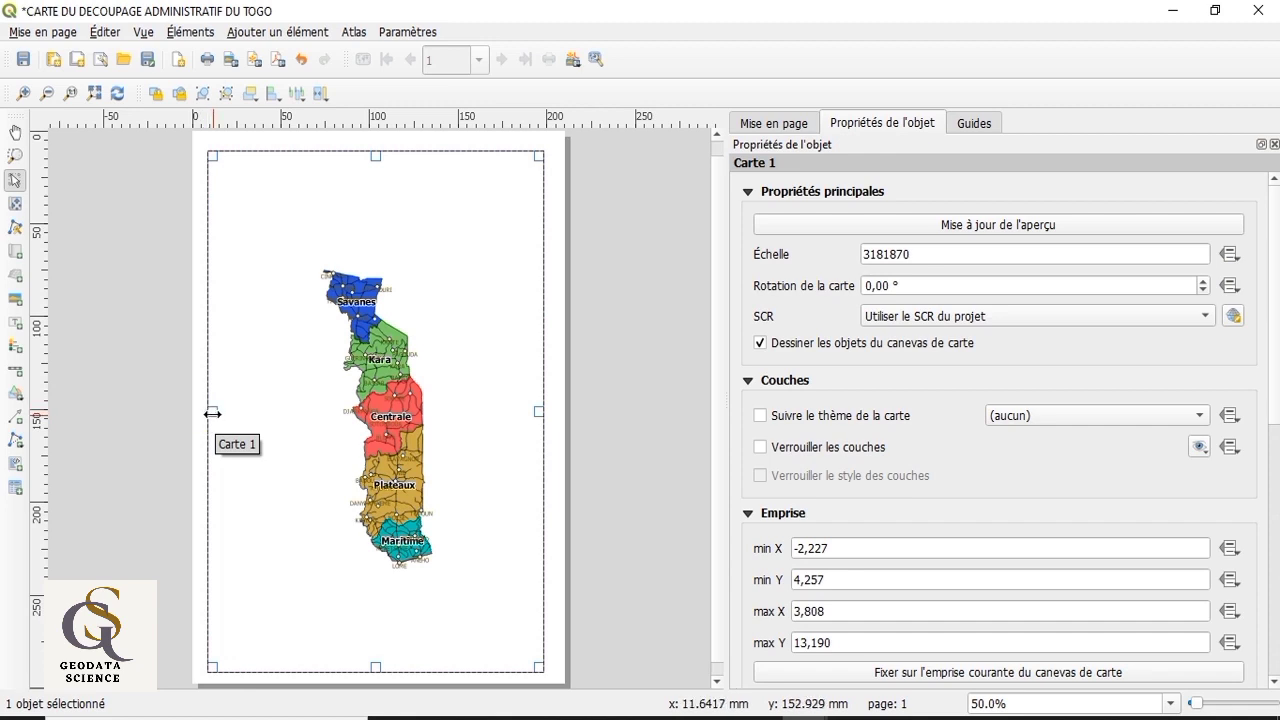
drag(212, 413, 220, 418)
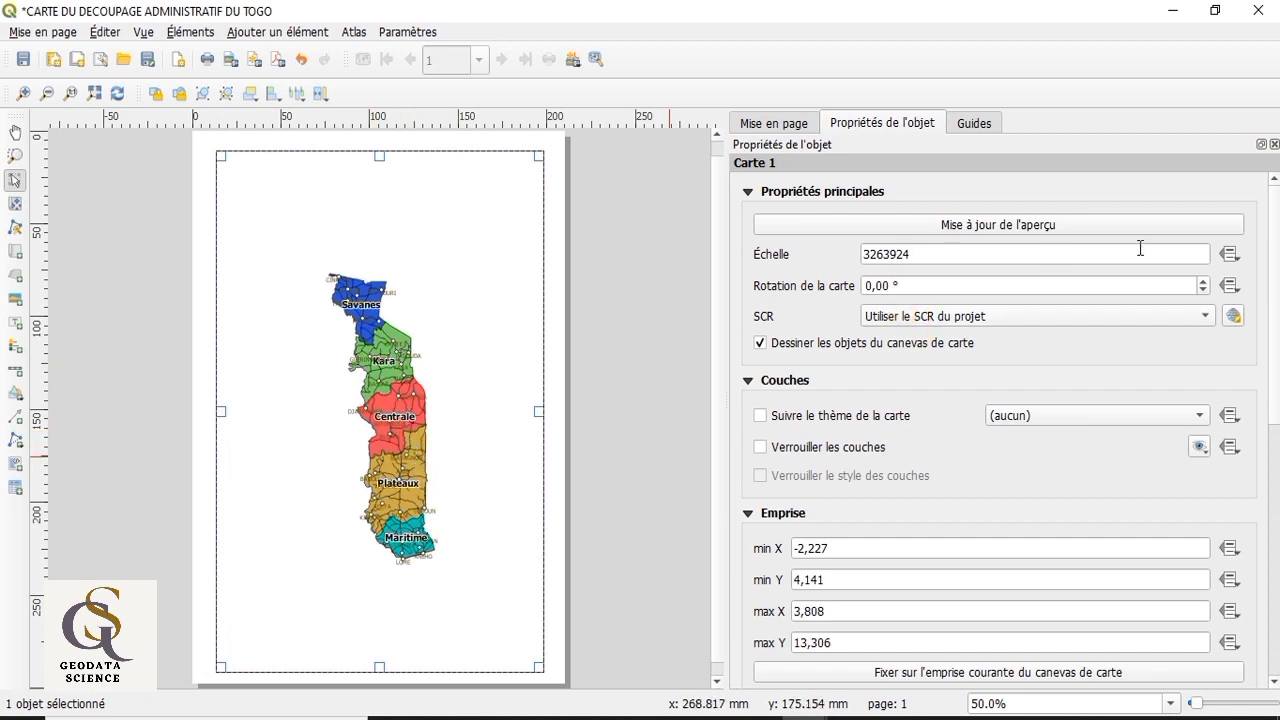
Step: Set the scale of the map to 2063924 to enlarge Togo within the frame
click(877, 254)
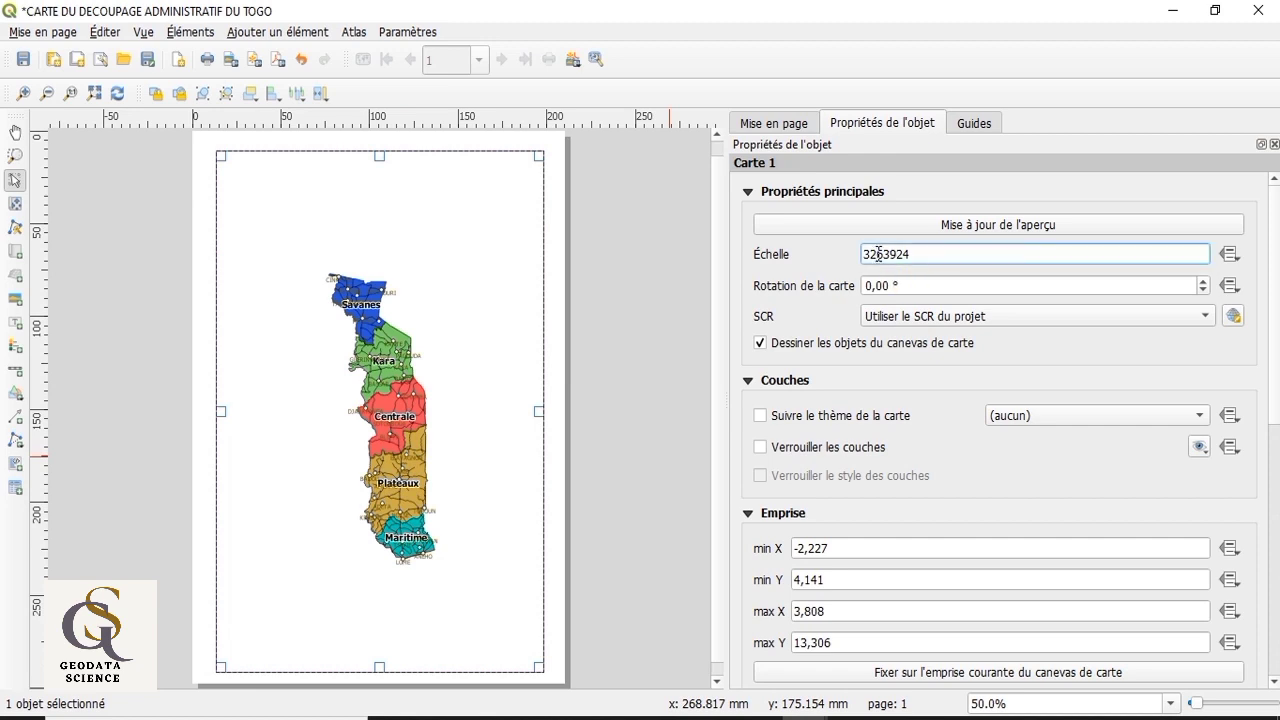
drag(872, 254, 862, 256)
click(873, 254)
drag(877, 256, 862, 257)
text(20)
key(Return)
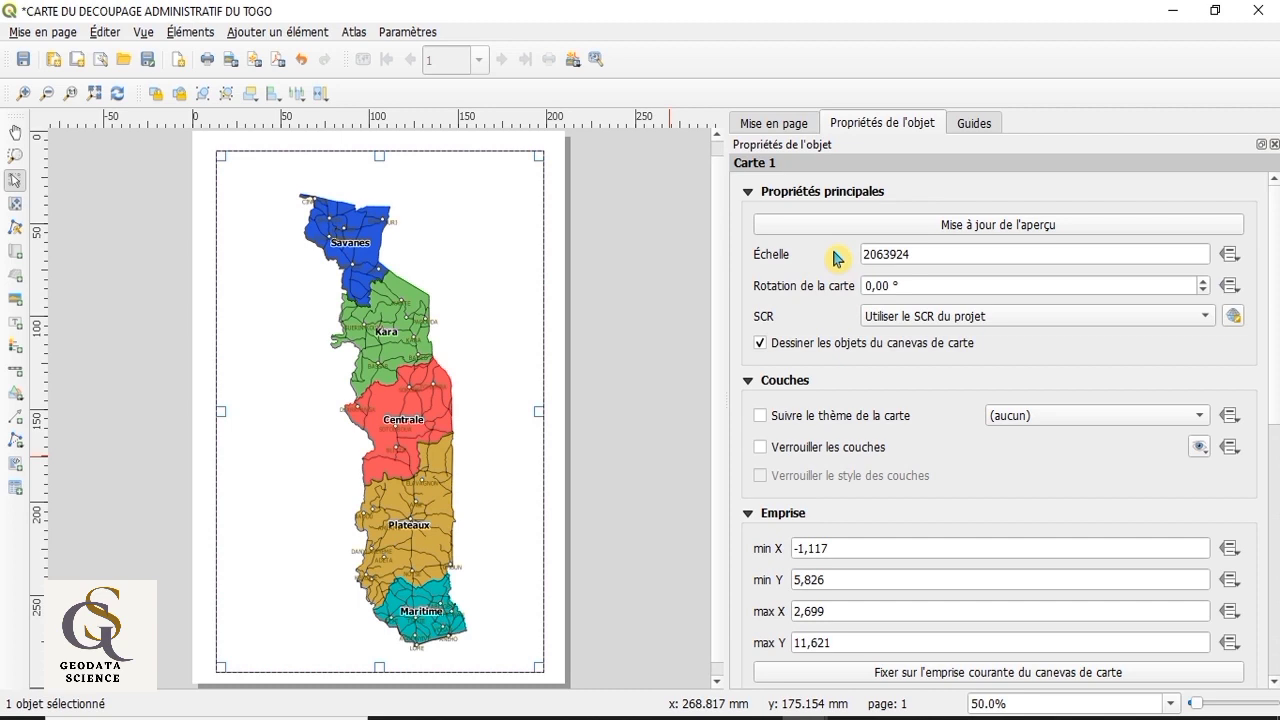
Step: Move the map content inside its frame so Togo sits slightly right of the frame's centre
click(15, 207)
mouse_move(397, 380)
mouse_down()
mouse_move(400, 365)
mouse_move(390, 388)
mouse_up()
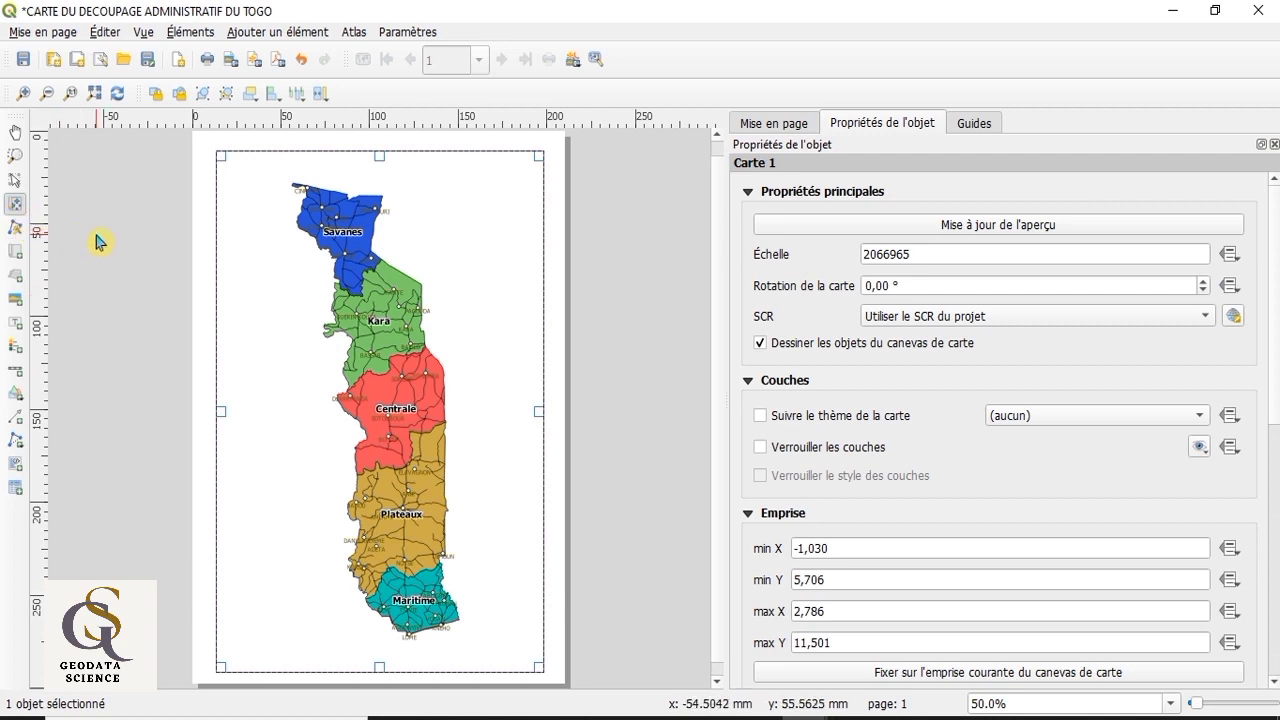
drag(394, 370, 422, 377)
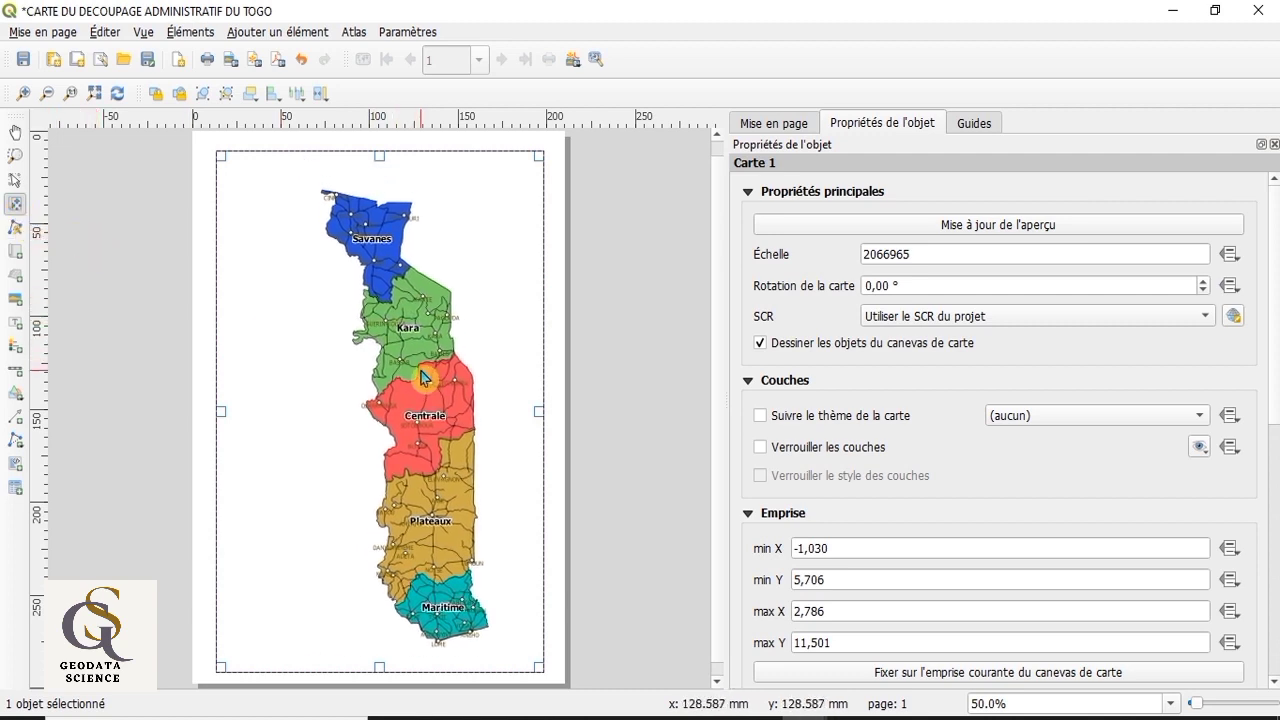
Step: Set the scale of the map to 2165030
click(880, 254)
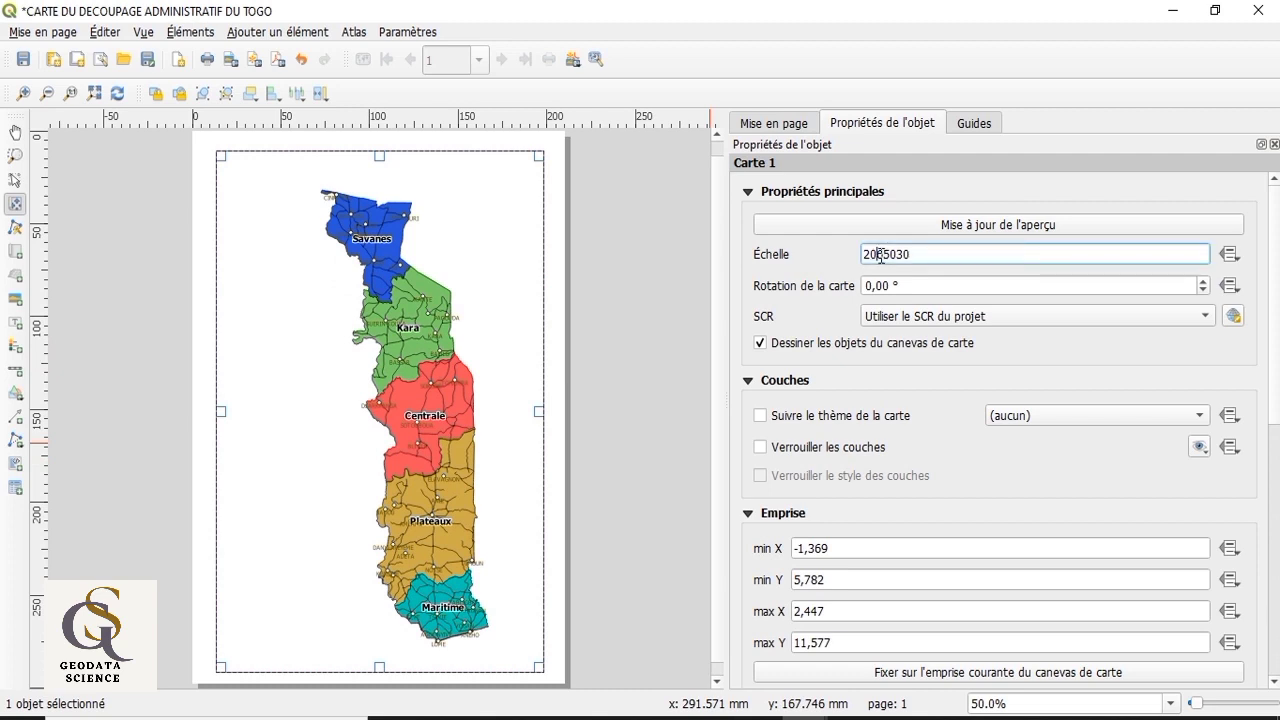
drag(878, 252, 874, 248)
text(3)
key(BackSpace)
text(1)
key(Return)
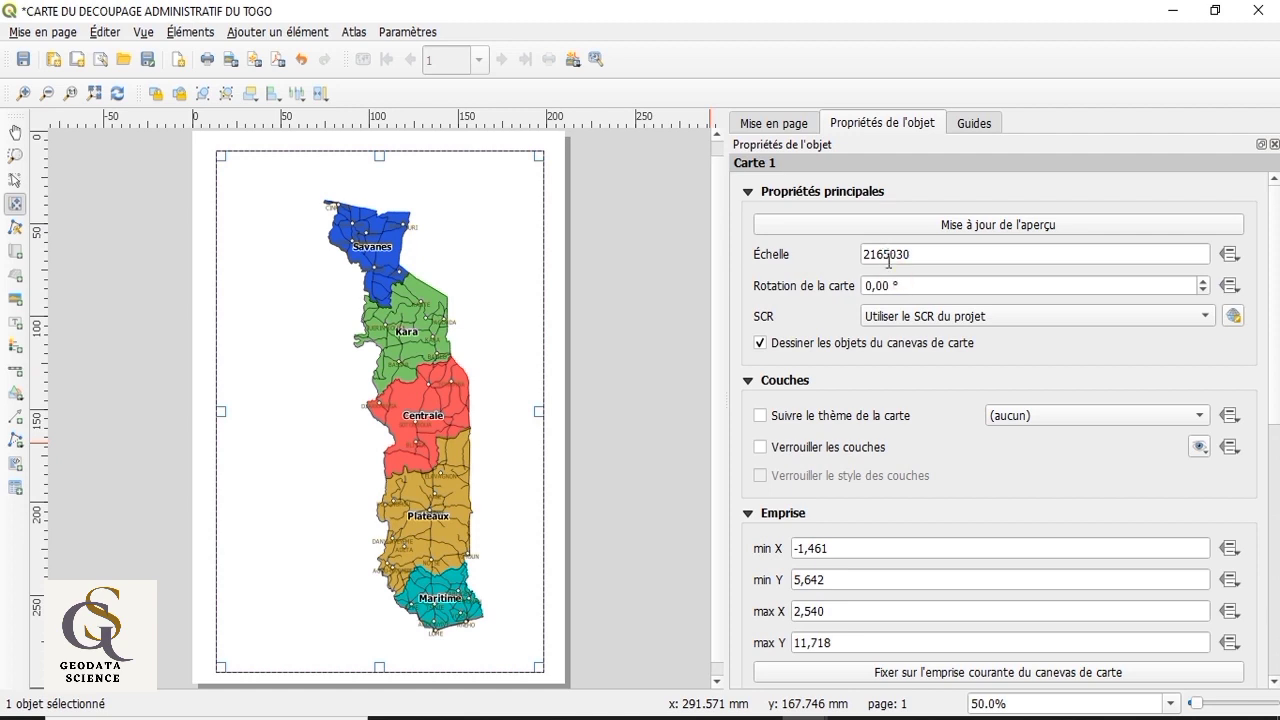
Step: Set the scale of the map to 2055030
click(884, 253)
drag(884, 253, 864, 253)
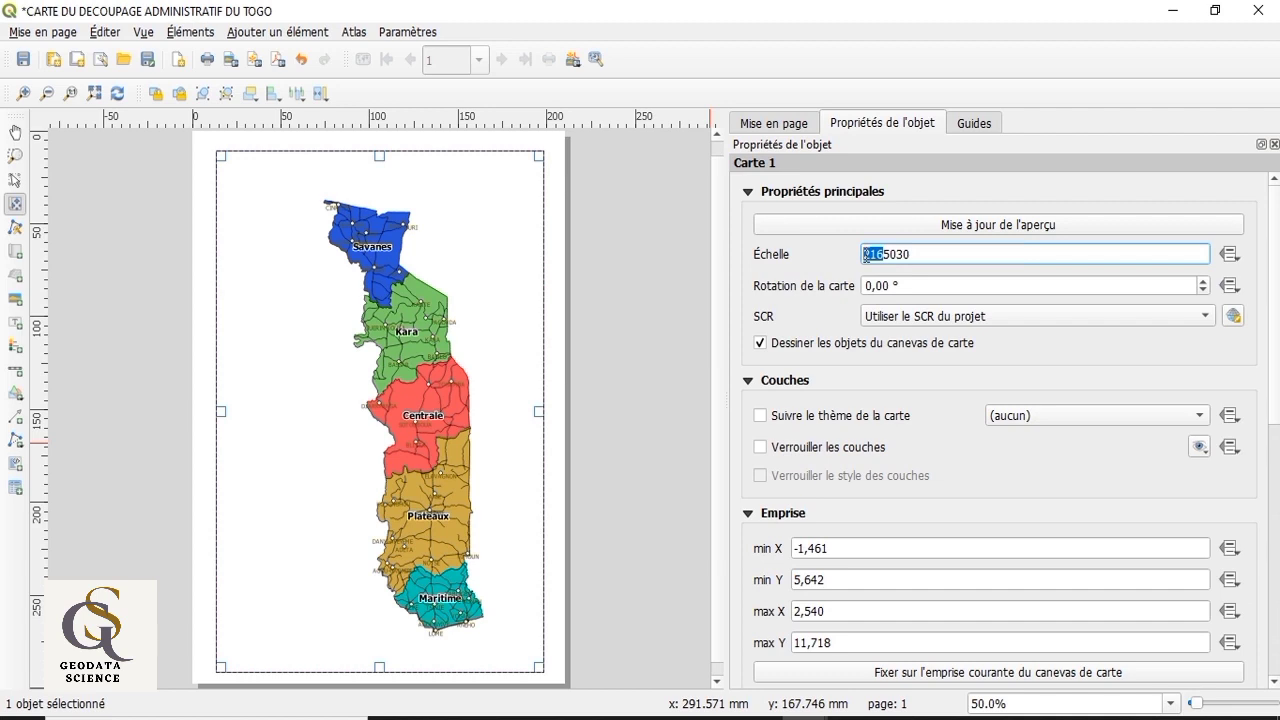
text(205)
click(838, 260)
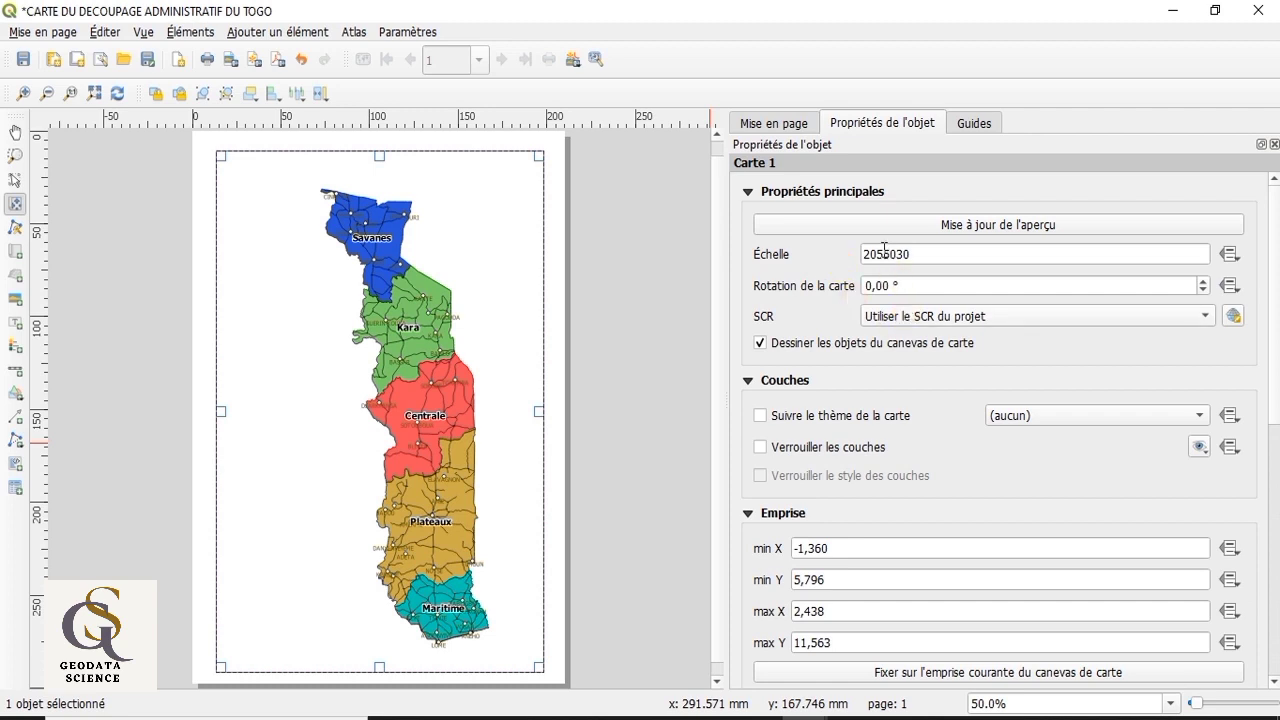
click(884, 253)
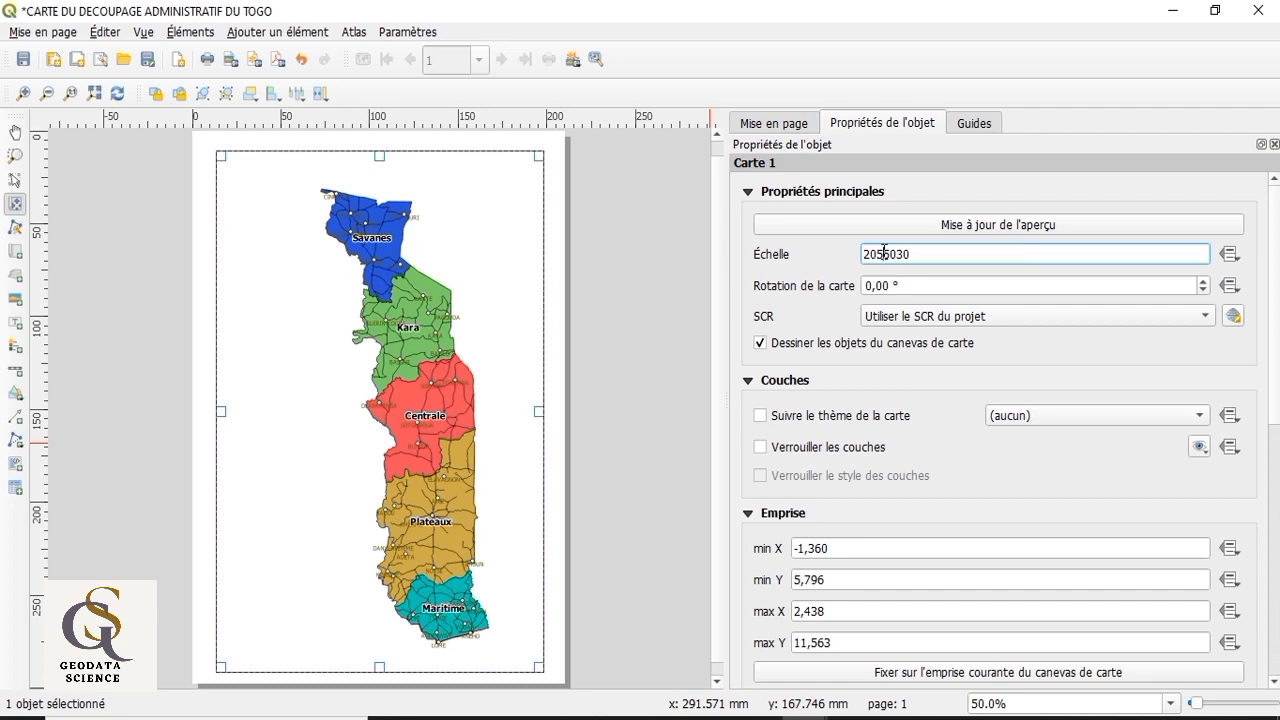
Step: Set the scale of the map to 2035030
key(BackSpace)
text(3)
key(Return)
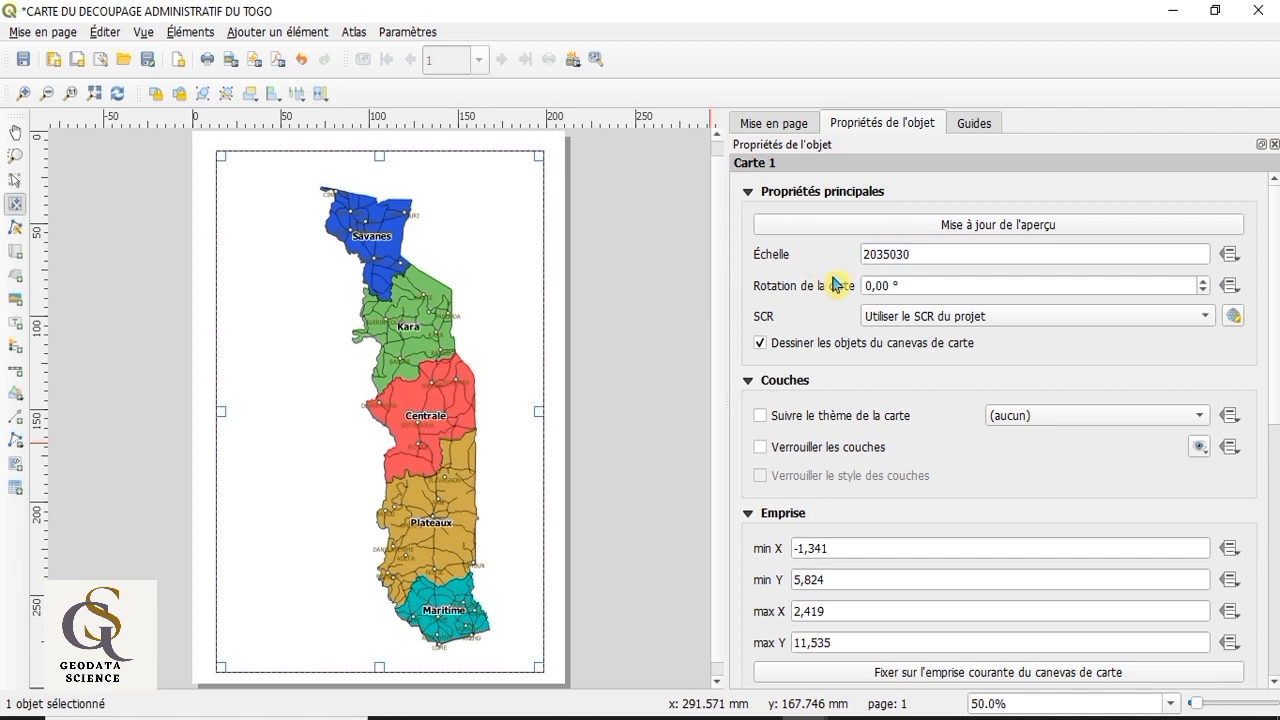
Step: Set the scale of the map to 2005030
click(885, 253)
key(BackSpace)
text(0)
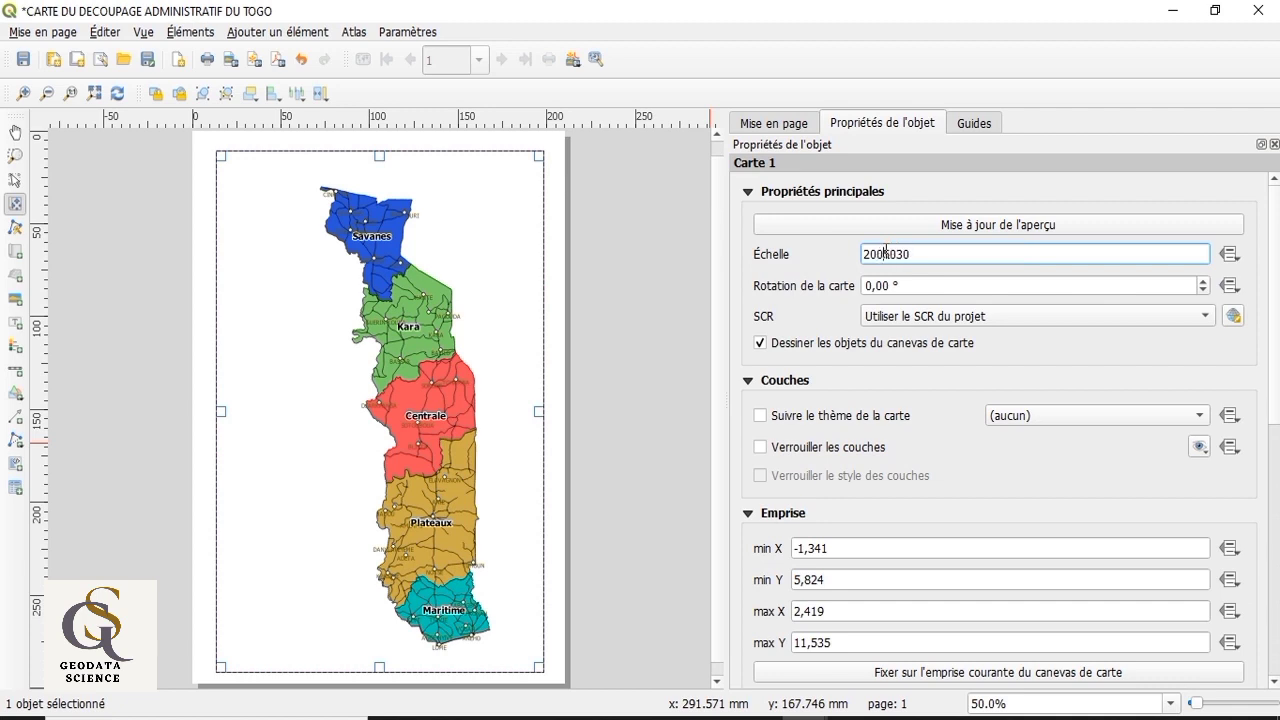
key(Return)
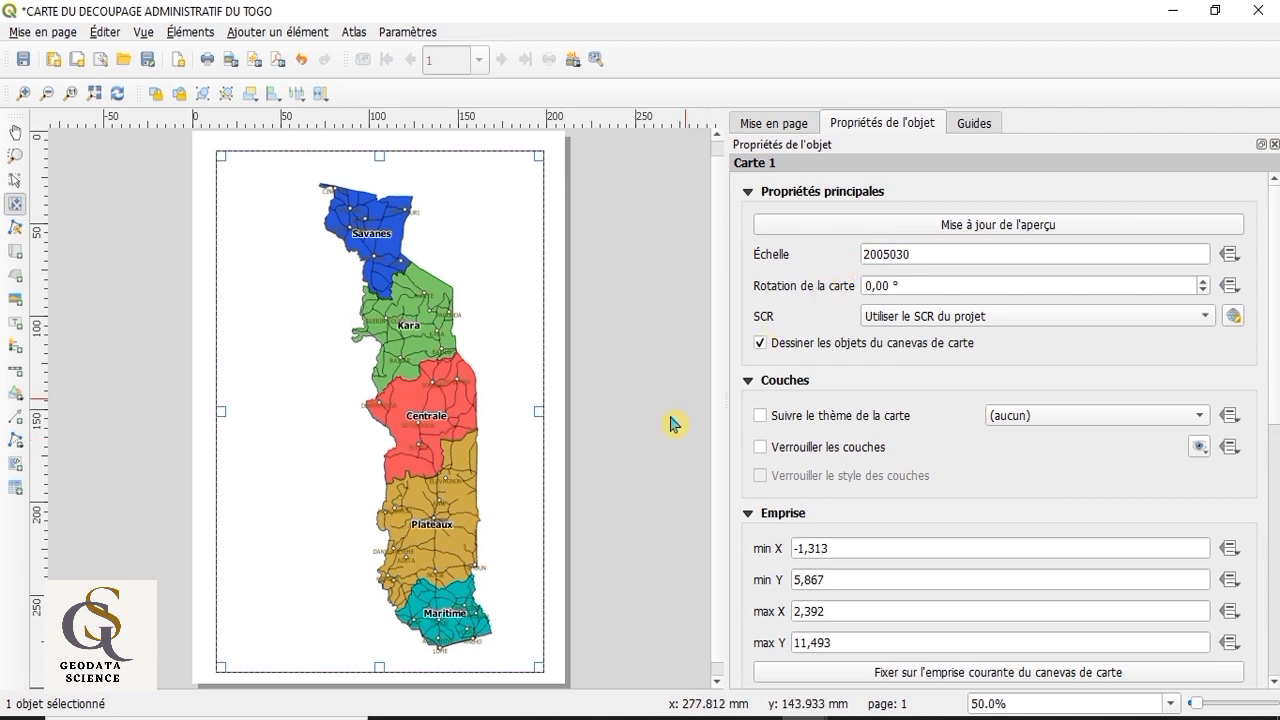
Step: Move the map content within its frame so Togo sits further to the right, leaving free space on its left
drag(436, 424, 465, 433)
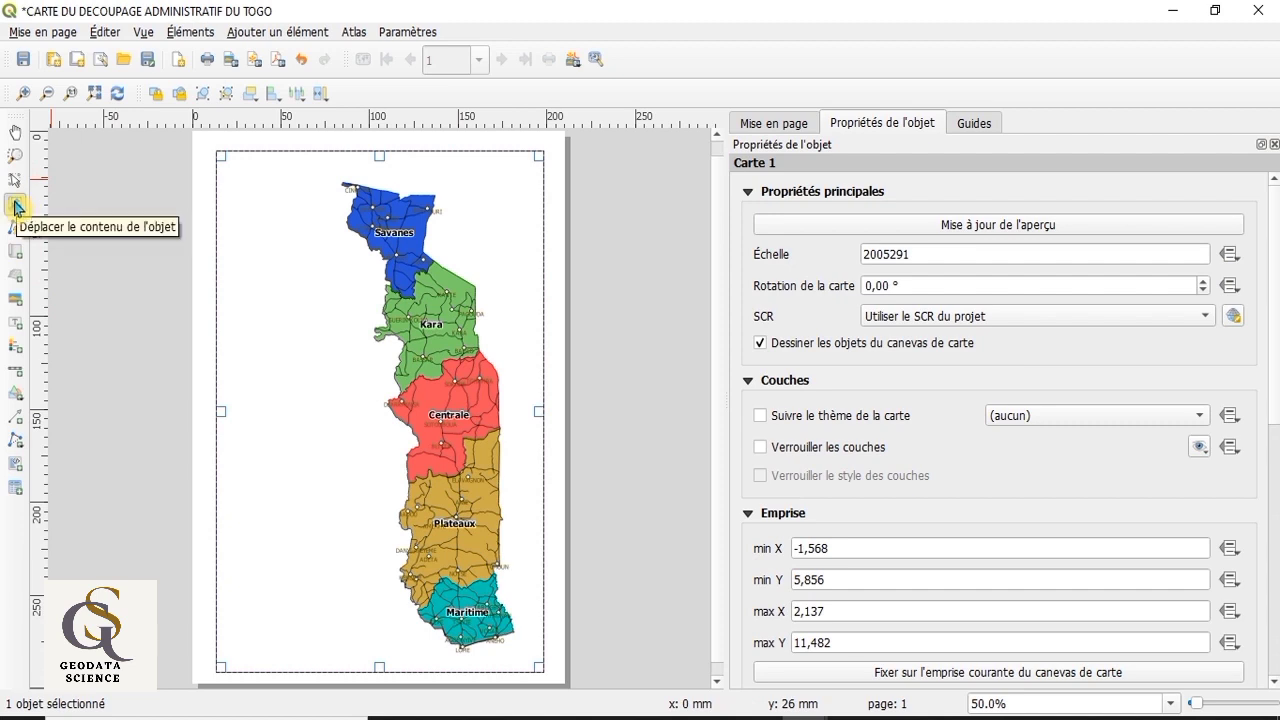
mouse_move(414, 404)
mouse_down()
mouse_move(413, 415)
mouse_move(418, 405)
mouse_up()
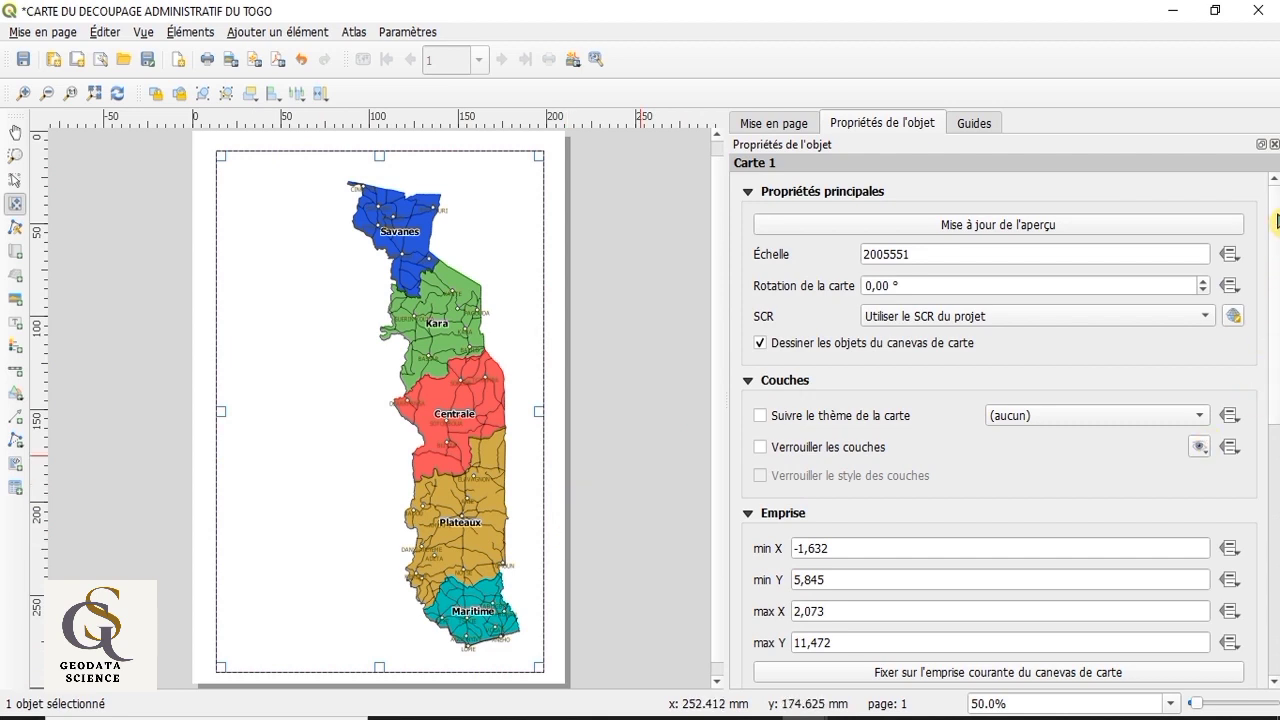
Step: Enable the frame (Cadre) around the map and raise its thickness to 2,20 mm
drag(1276, 222, 1272, 455)
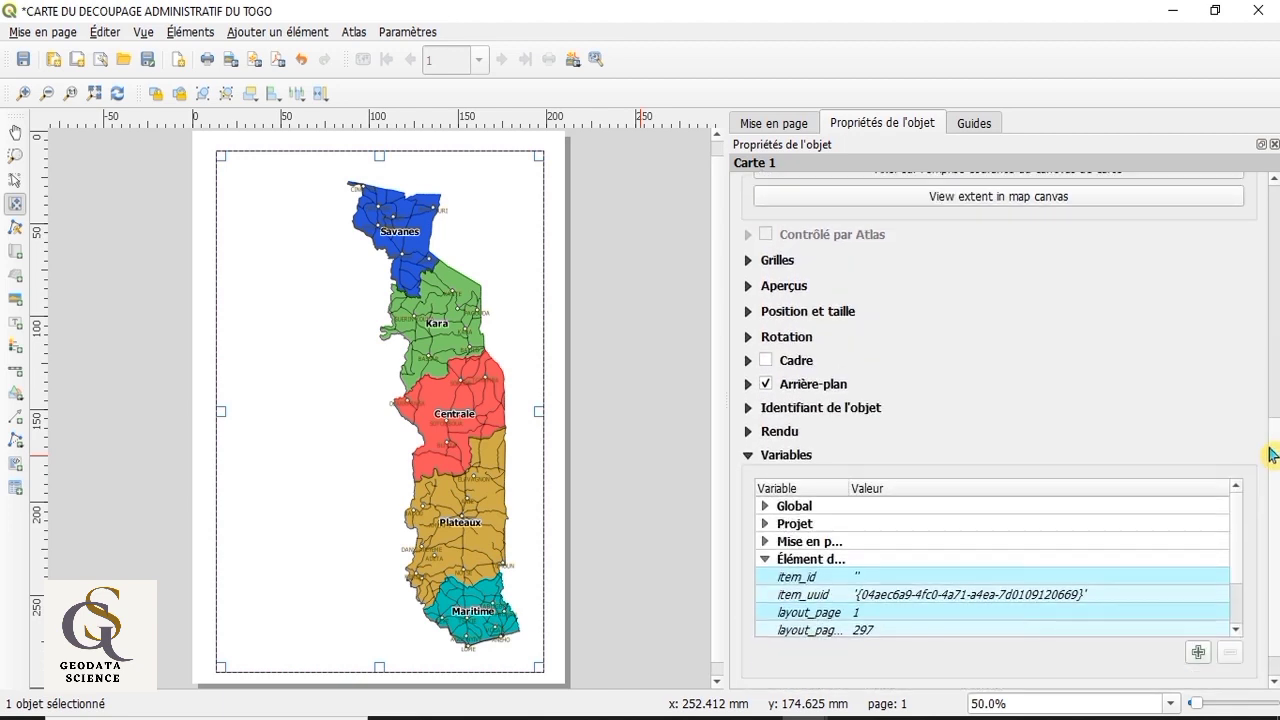
click(766, 362)
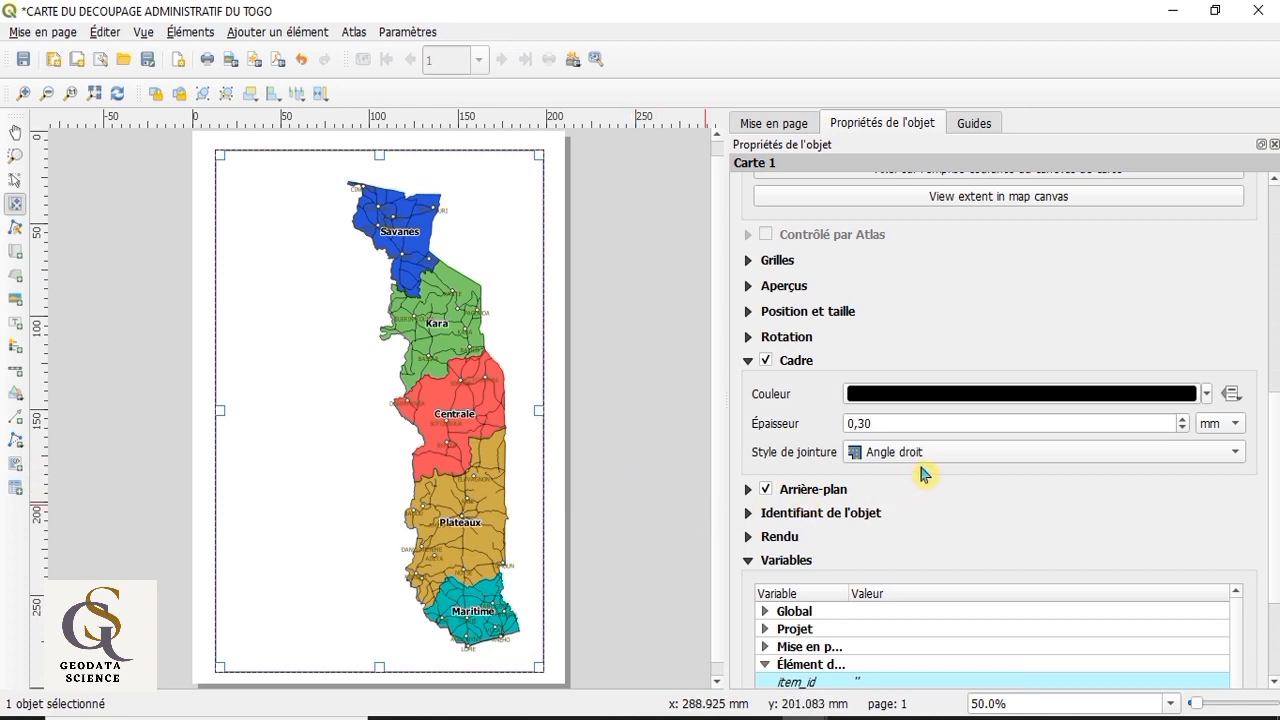
click(1180, 420)
click(1180, 420)
click(1180, 420)
click(1180, 420)
click(1180, 420)
click(1180, 420)
click(1180, 420)
click(1180, 420)
click(1180, 420)
click(1181, 420)
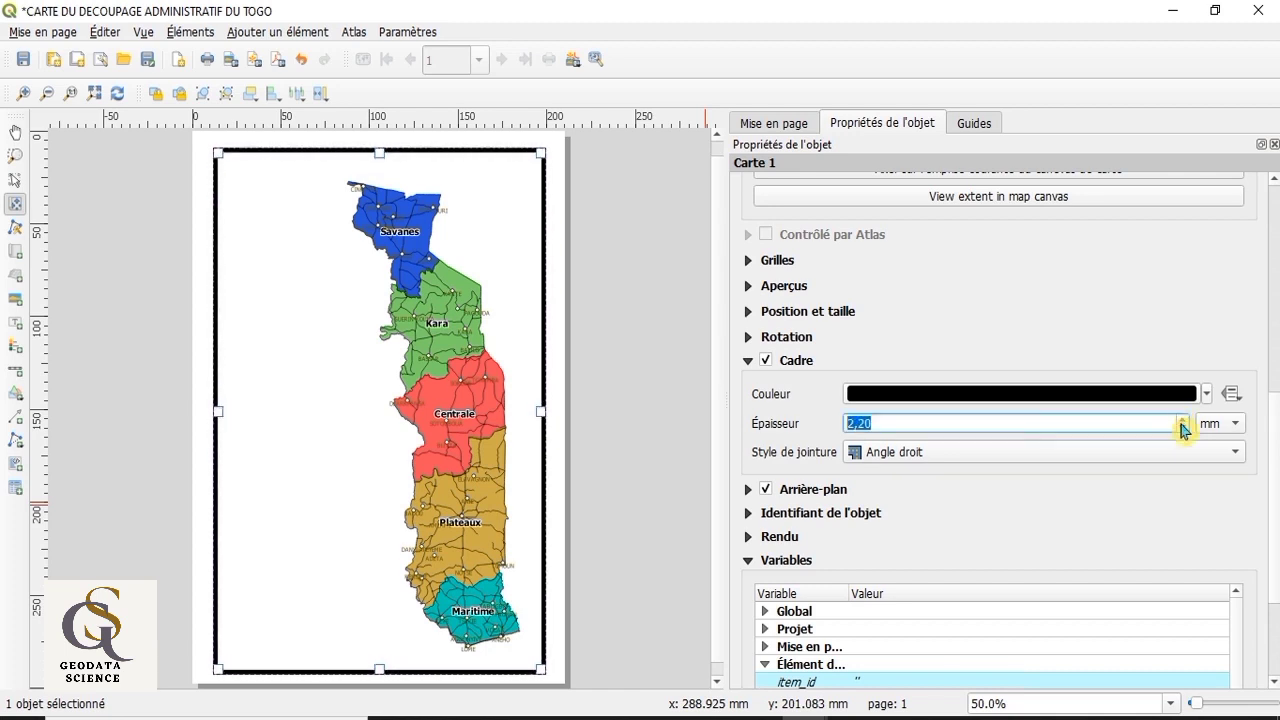
Step: Reduce the thickness of the map frame to 0,00 mm
click(1182, 428)
click(1182, 428)
click(1182, 428)
click(1182, 428)
click(1182, 428)
click(1182, 428)
click(1182, 428)
click(1182, 428)
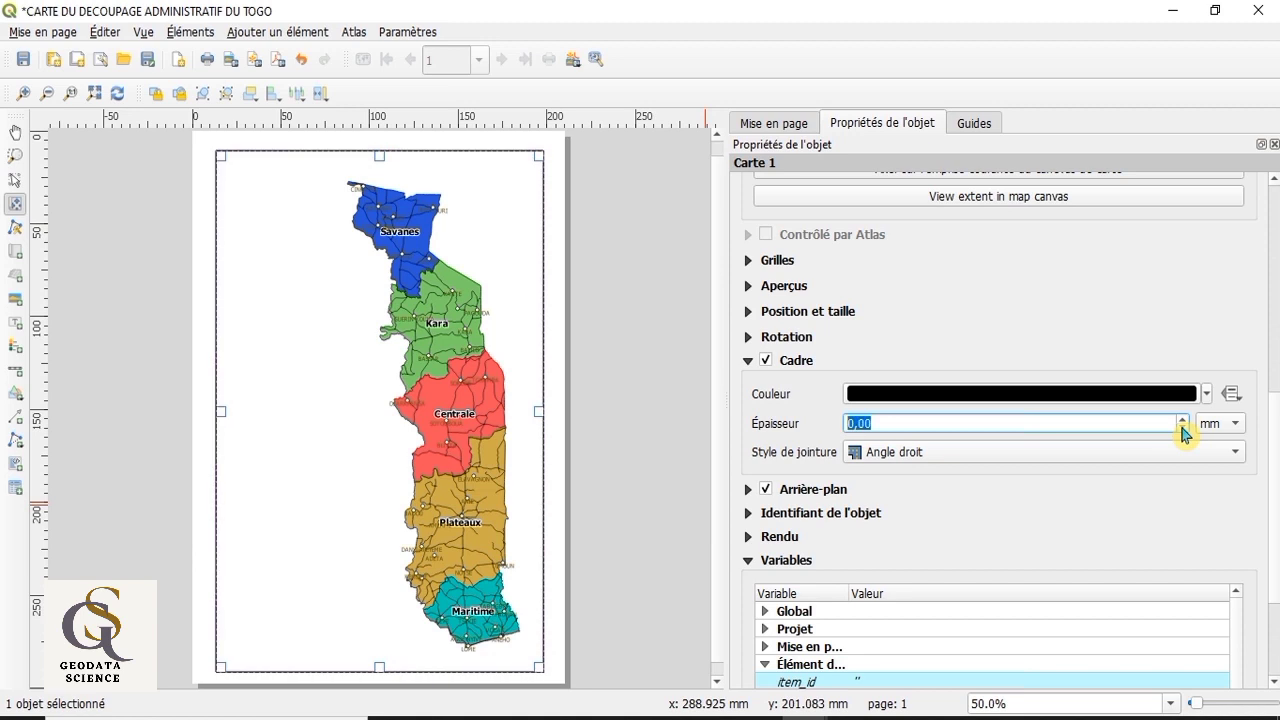
click(675, 514)
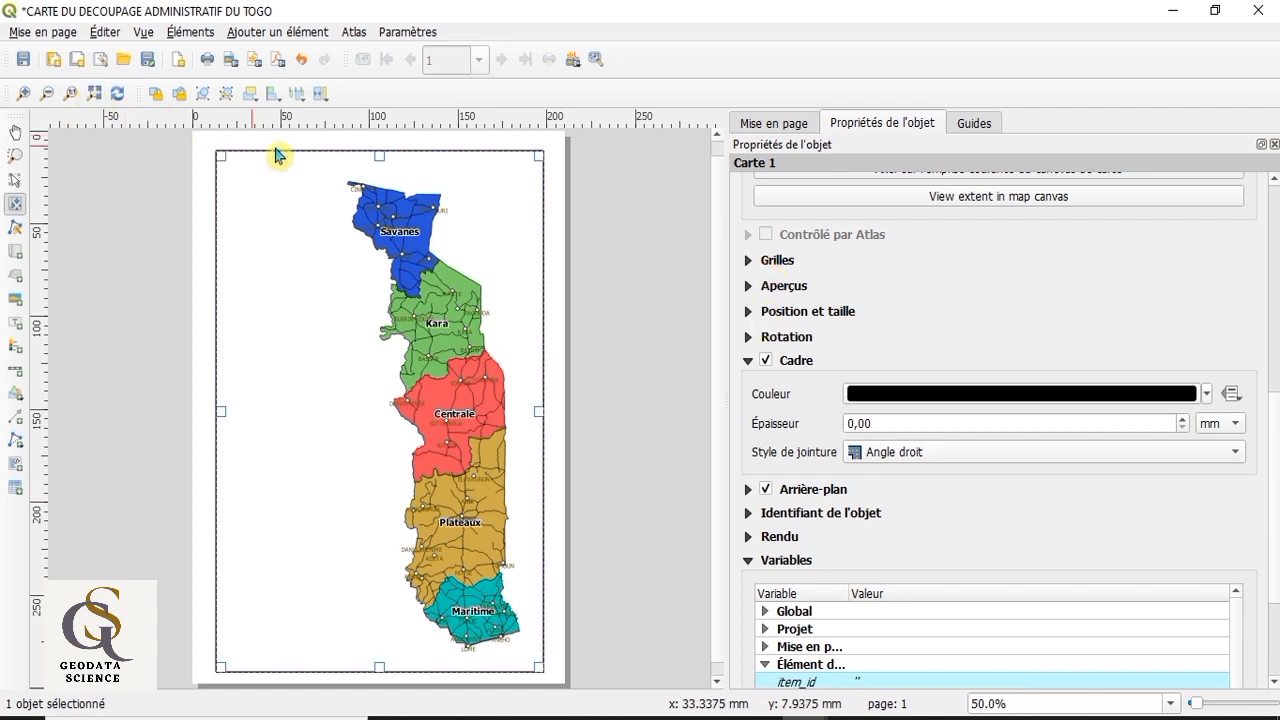
Step: Add a new grid to the map and open its properties for modification
click(748, 262)
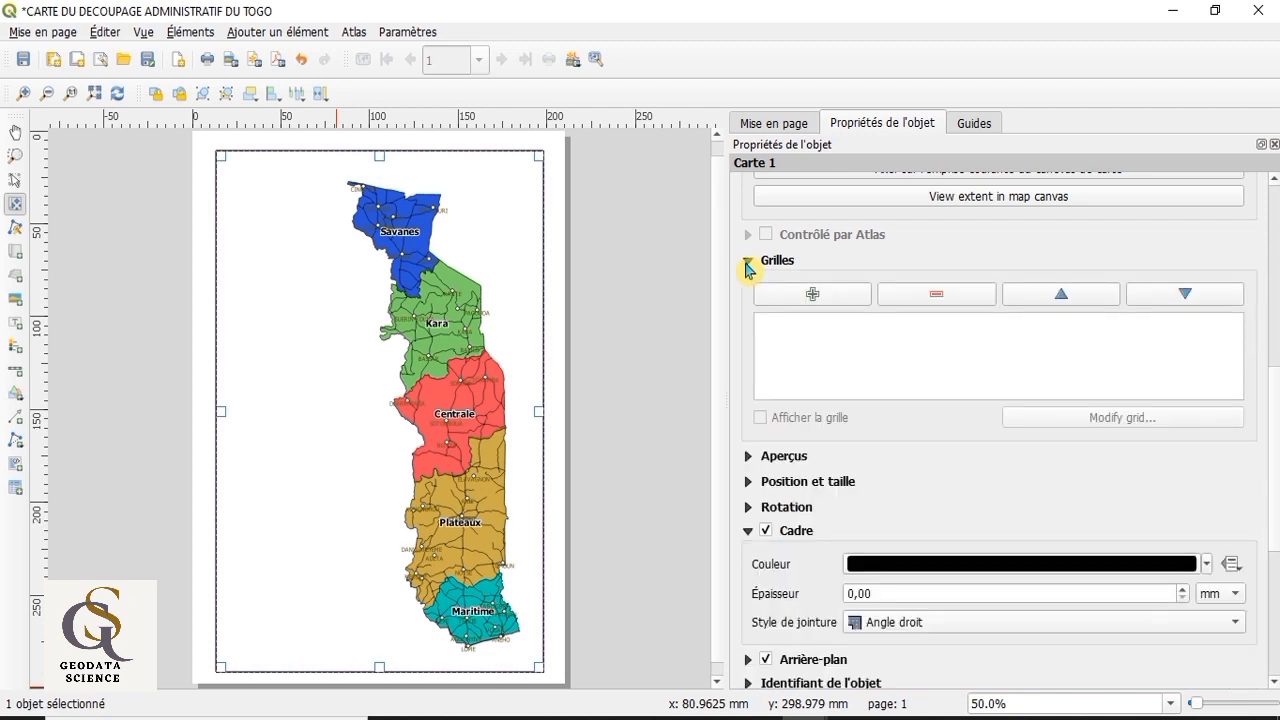
click(829, 295)
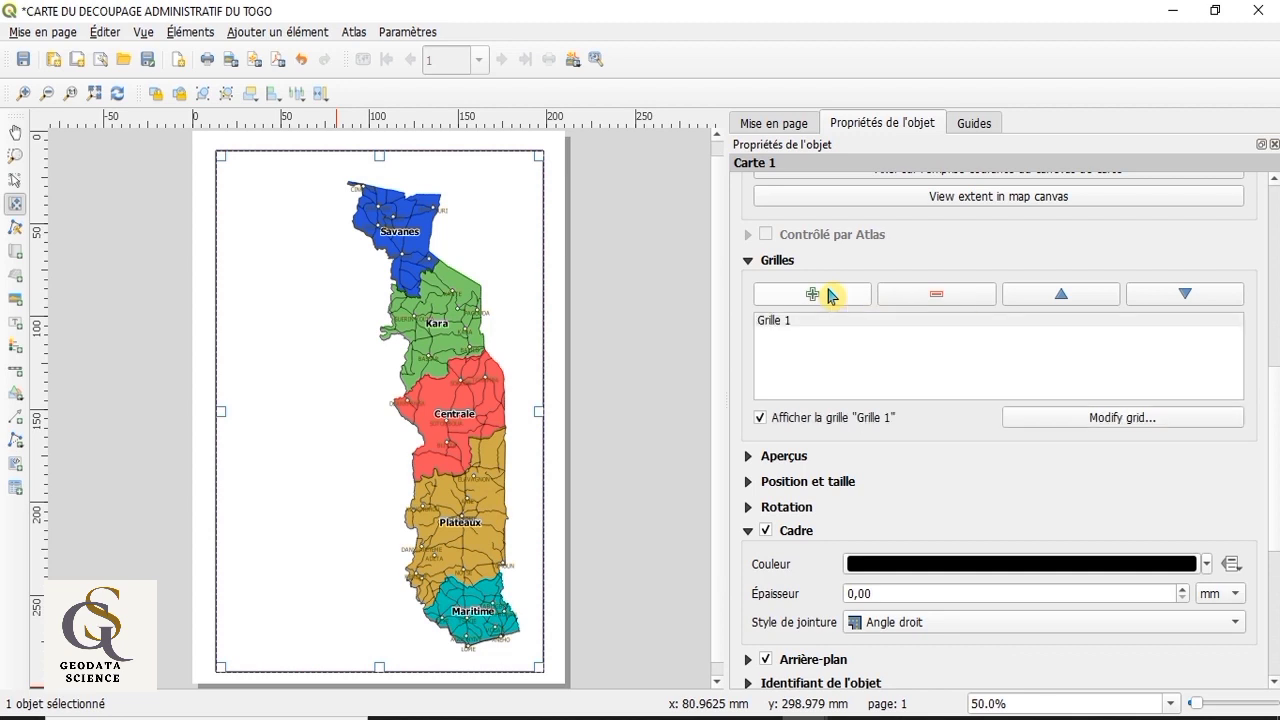
click(831, 322)
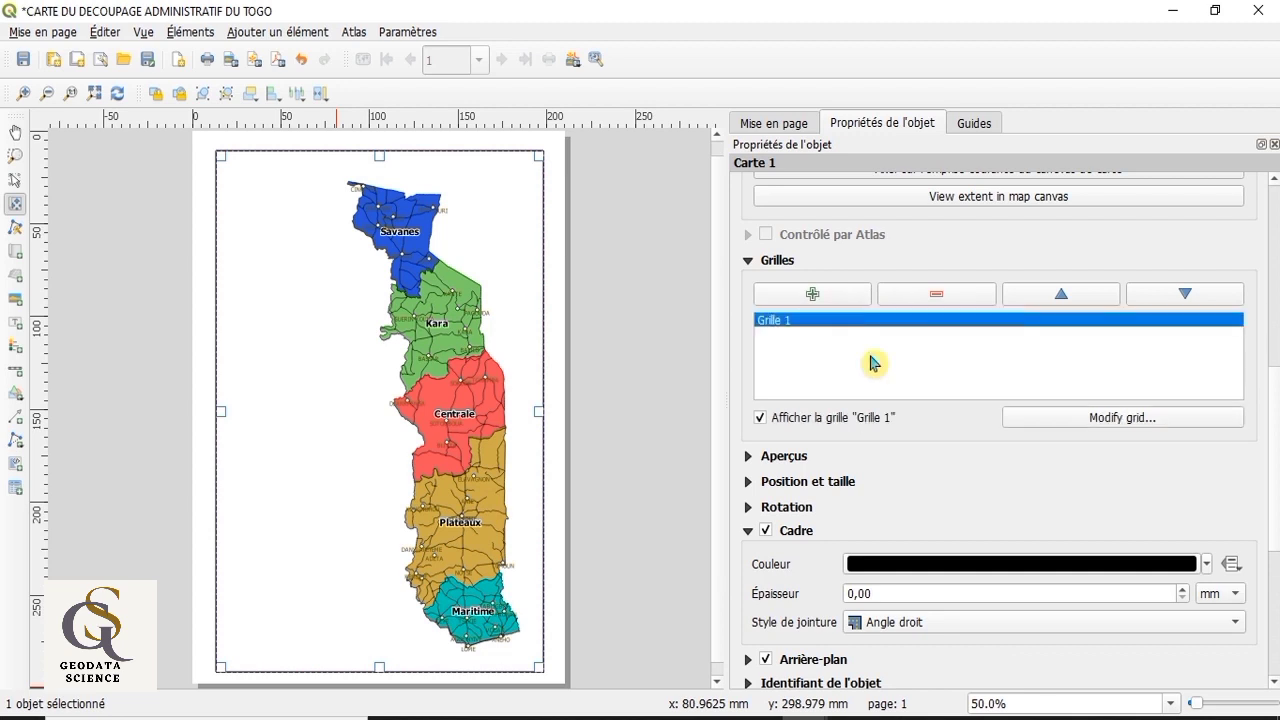
click(1103, 418)
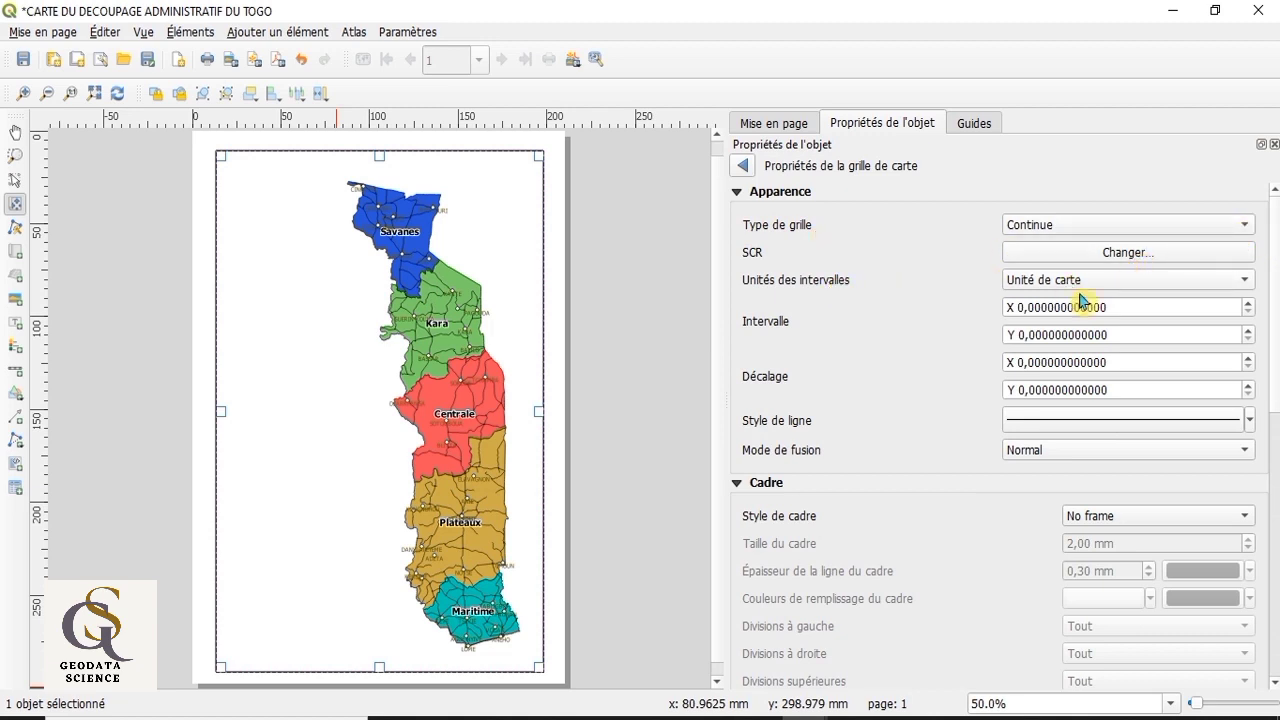
Step: Set the grid intervals to 0,8 in X and 0,9 in Y, keeping map units (Unité de carte)
click(1248, 284)
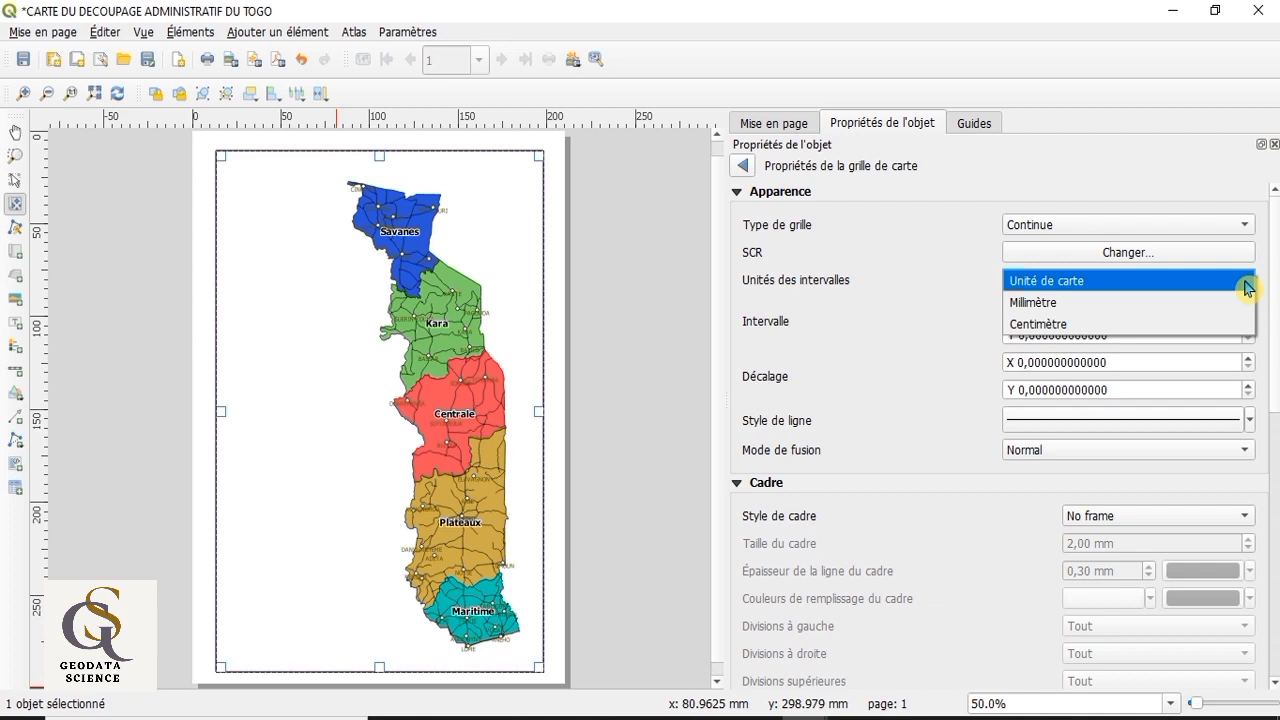
click(1248, 288)
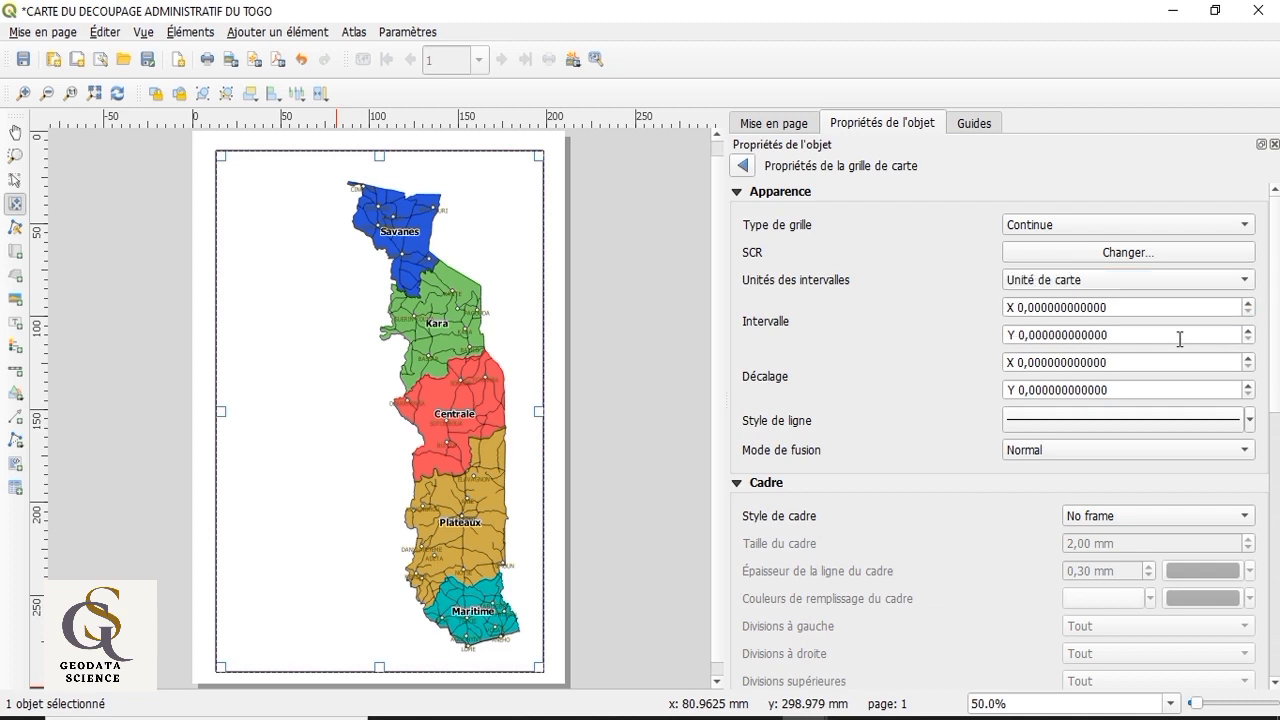
click(1025, 307)
text(8)
click(1030, 335)
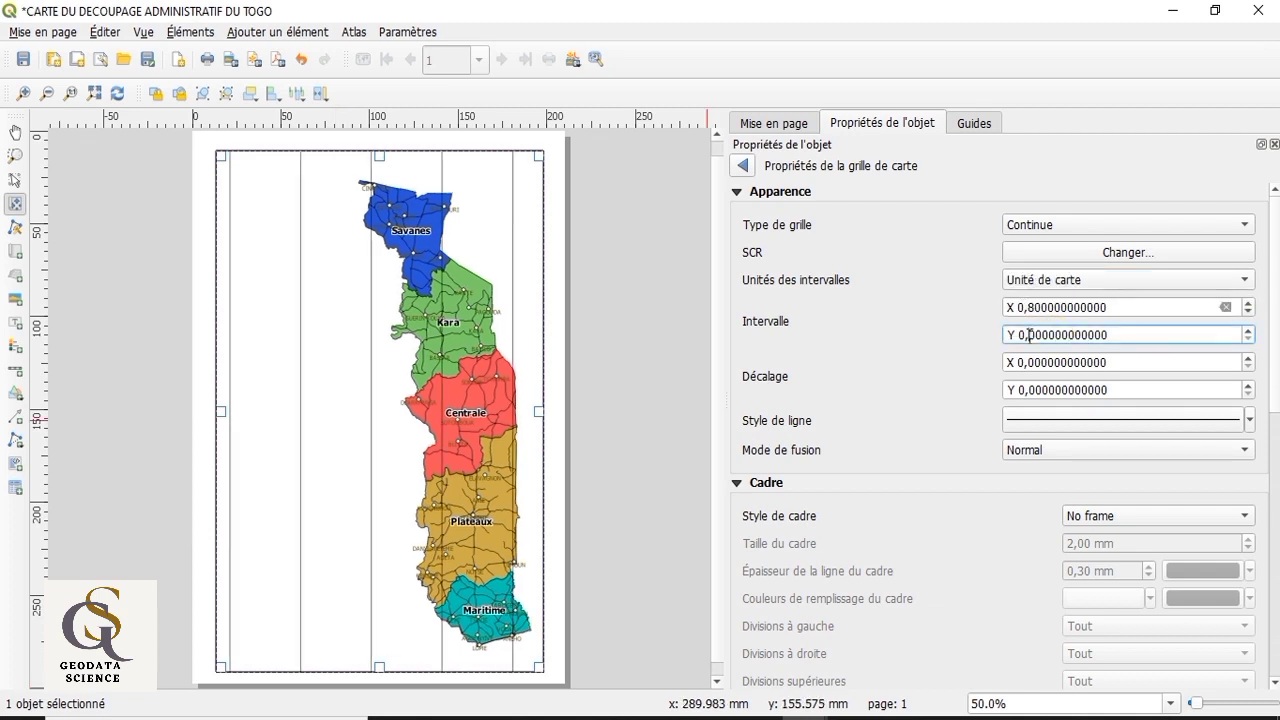
text(9)
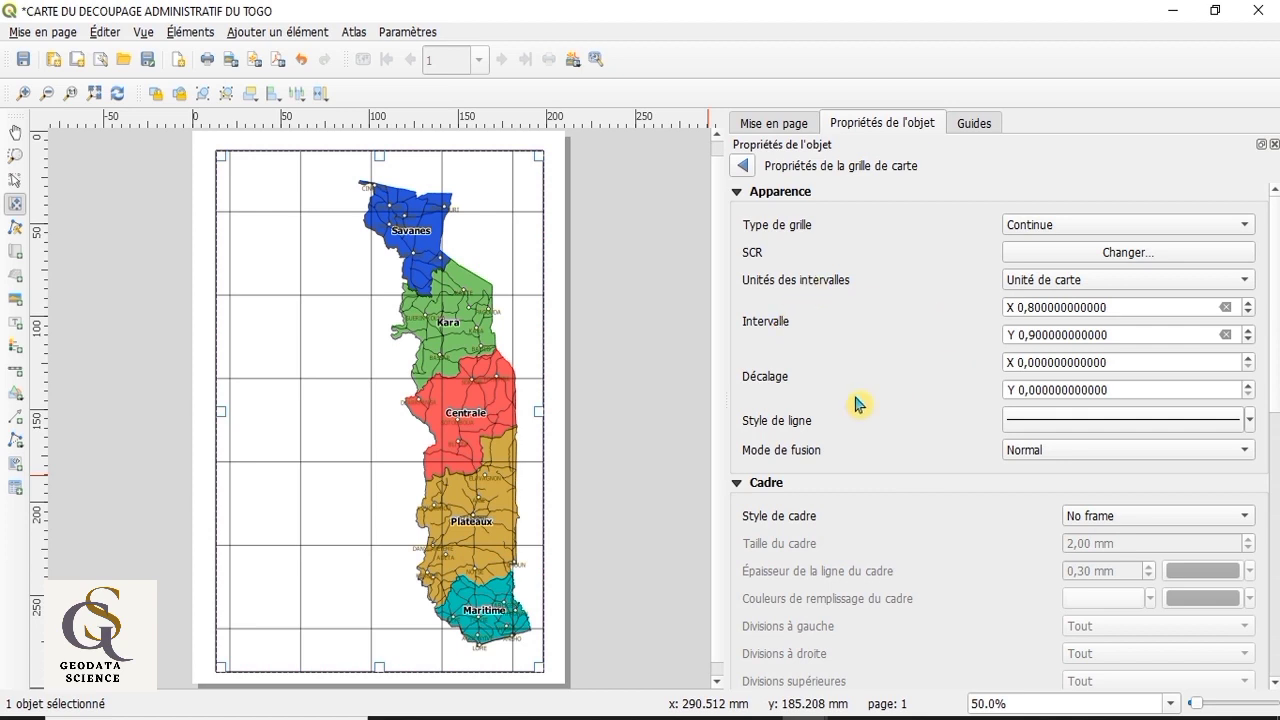
Step: Display the grid coordinates around the map in the "Degré, minute, seconde" format
scroll(810, 410, down, 1)
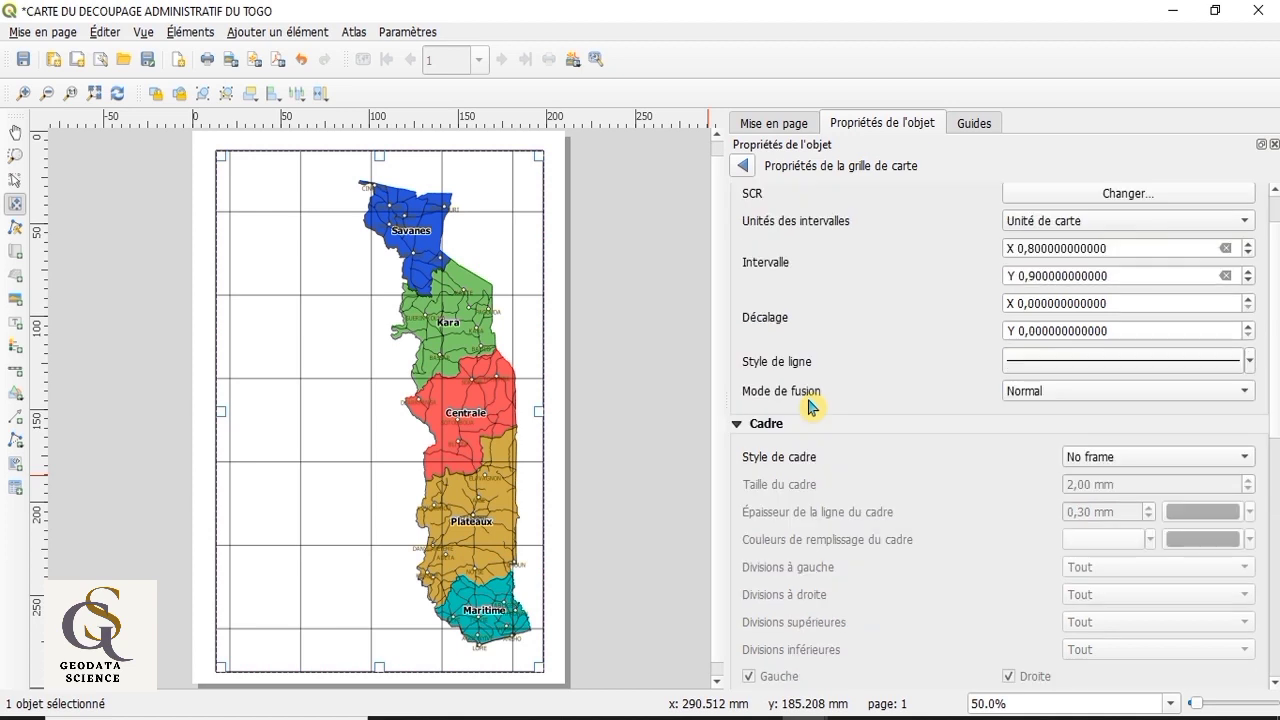
scroll(812, 425, down, 1)
scroll(835, 490, down, 2)
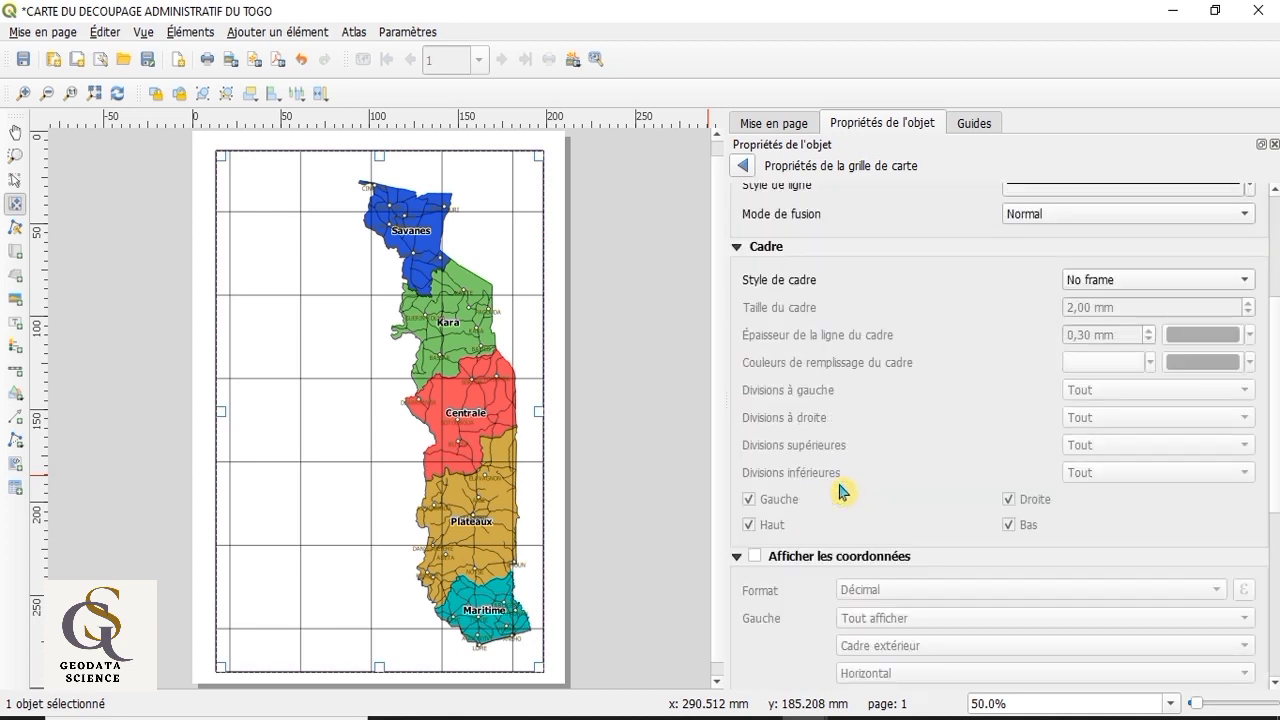
scroll(840, 490, down, 2)
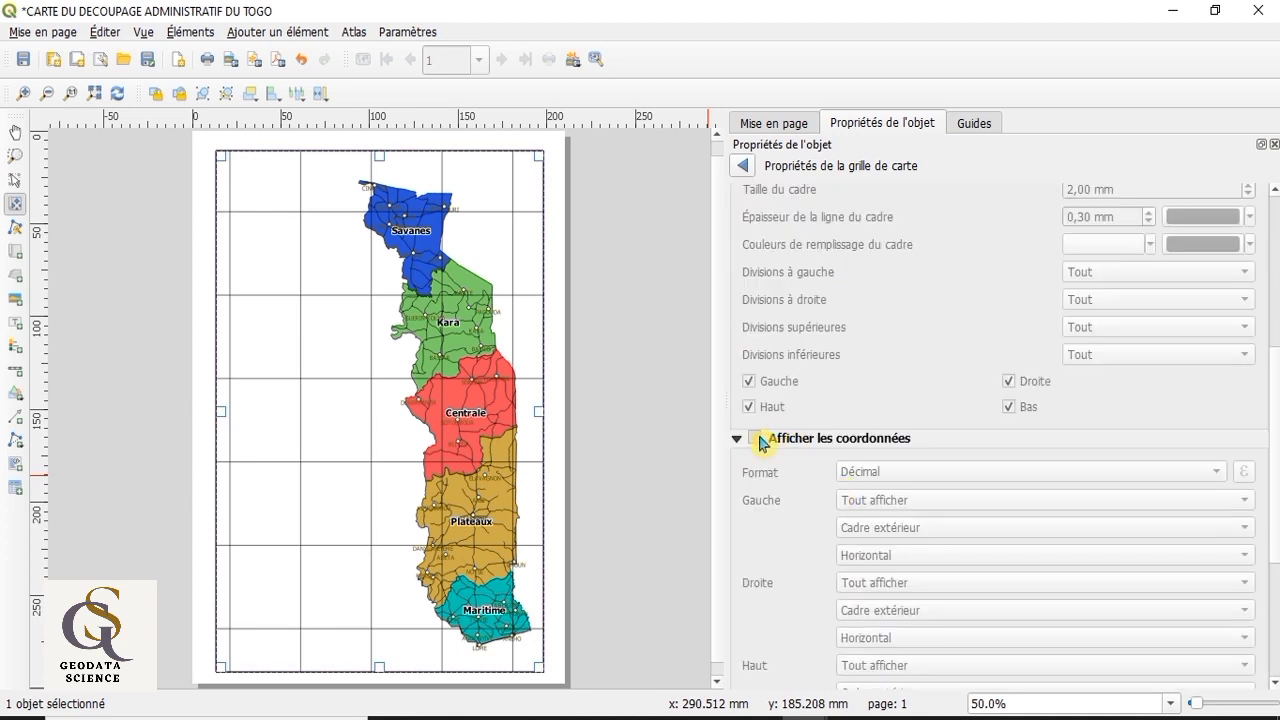
click(762, 440)
scroll(762, 443, down, 1)
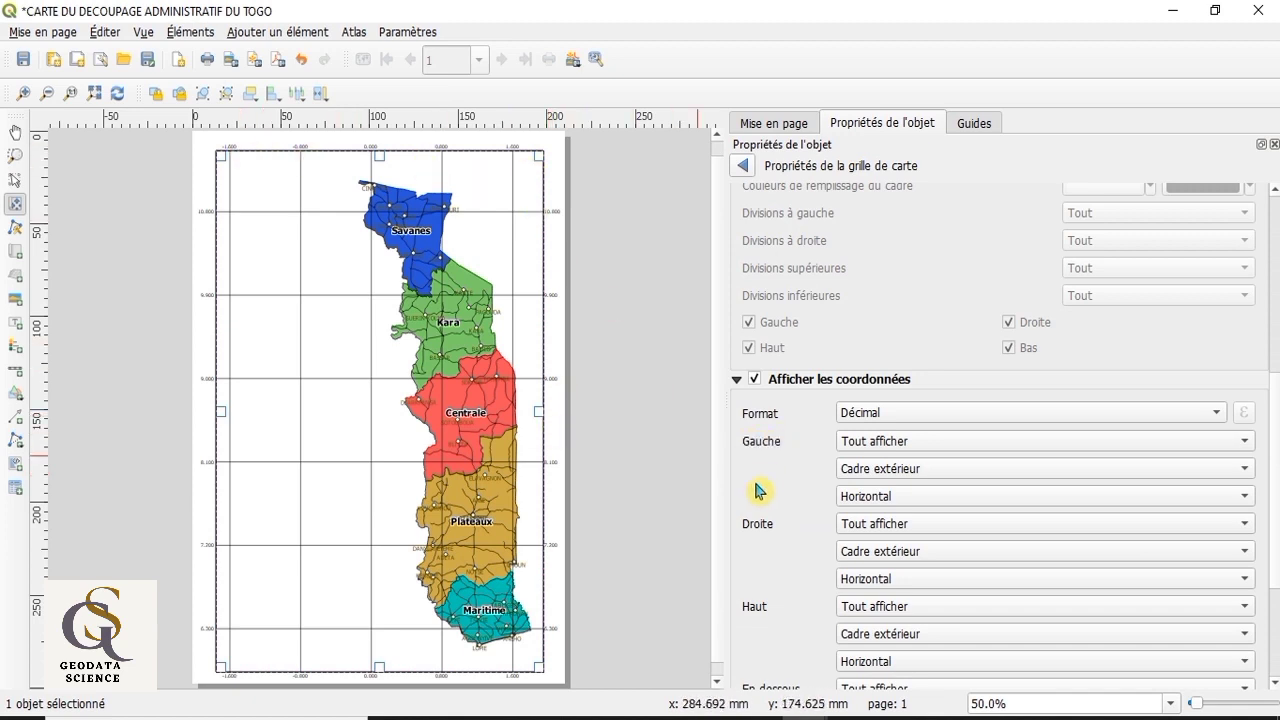
scroll(760, 490, down, 1)
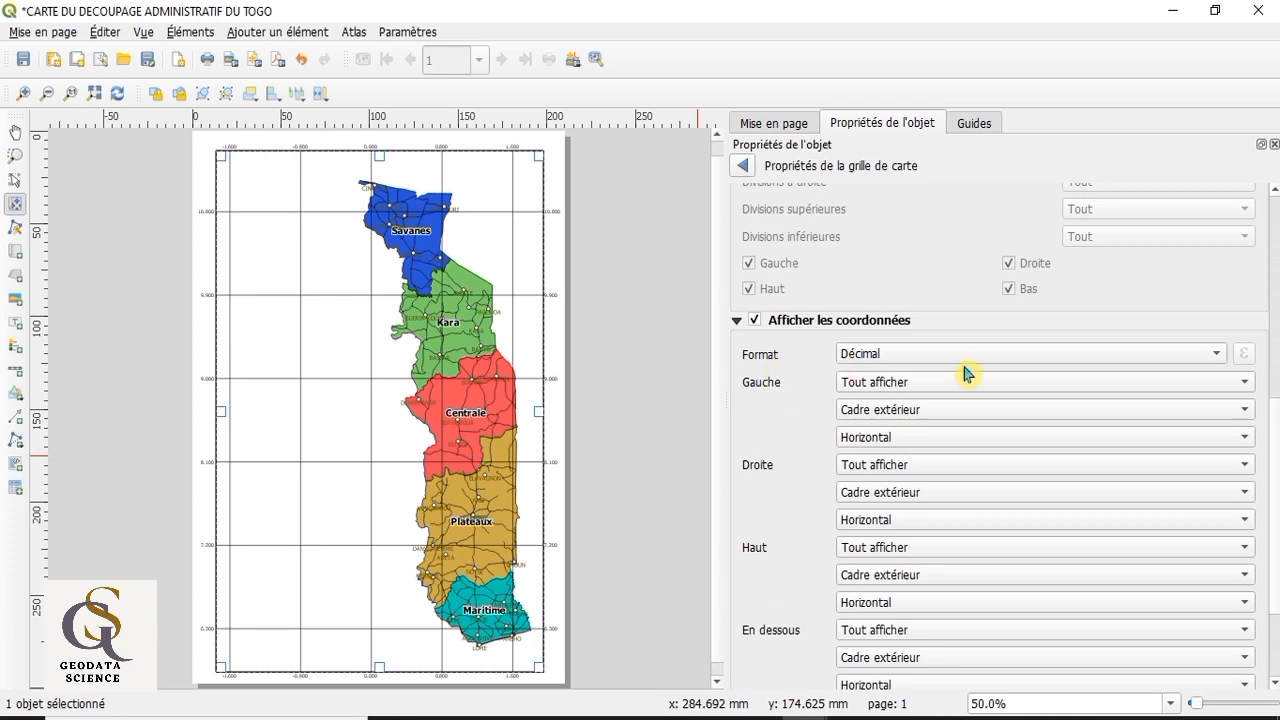
click(1216, 357)
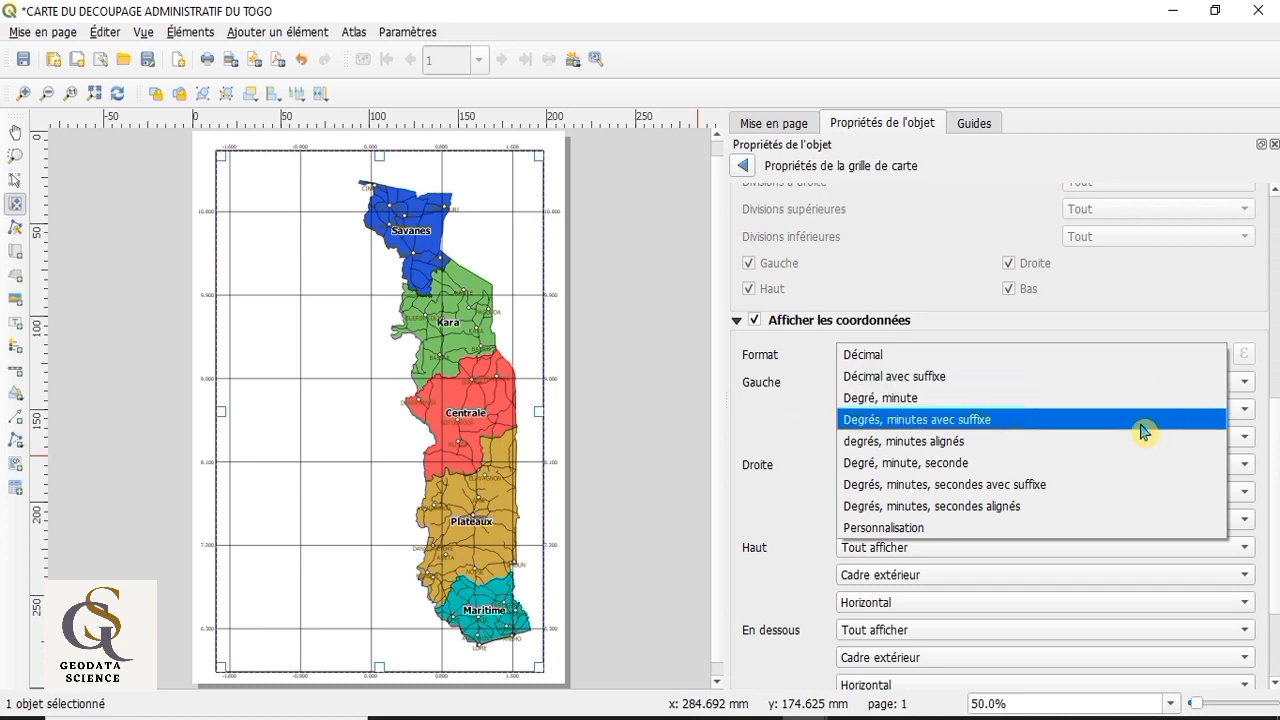
click(1113, 471)
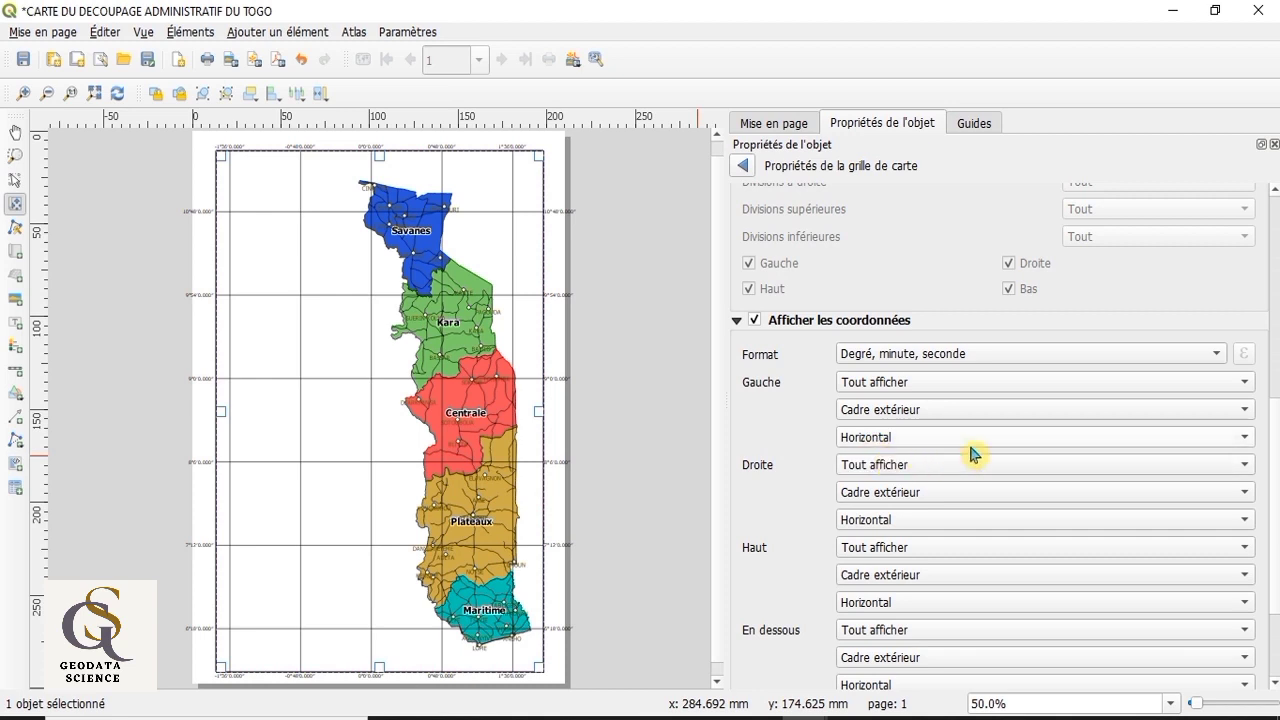
Step: Orient the left and right grid coordinates as "Ascendant vertical"
click(1245, 440)
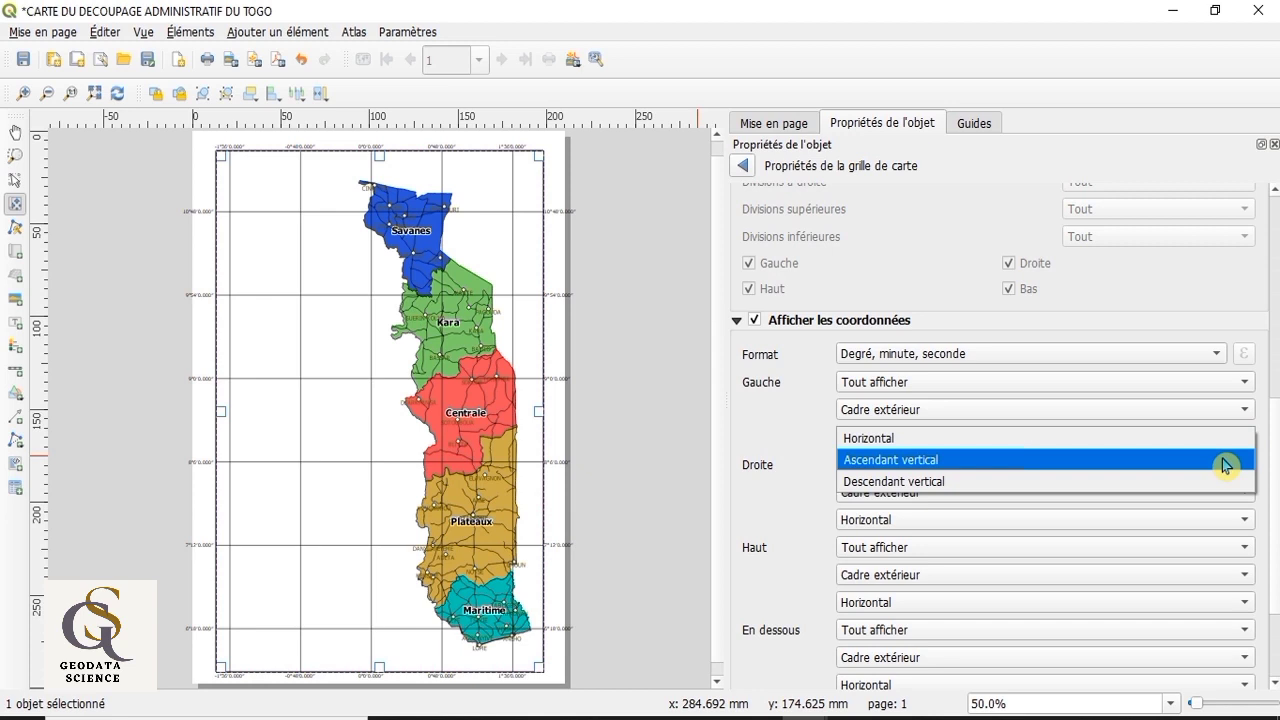
click(1224, 462)
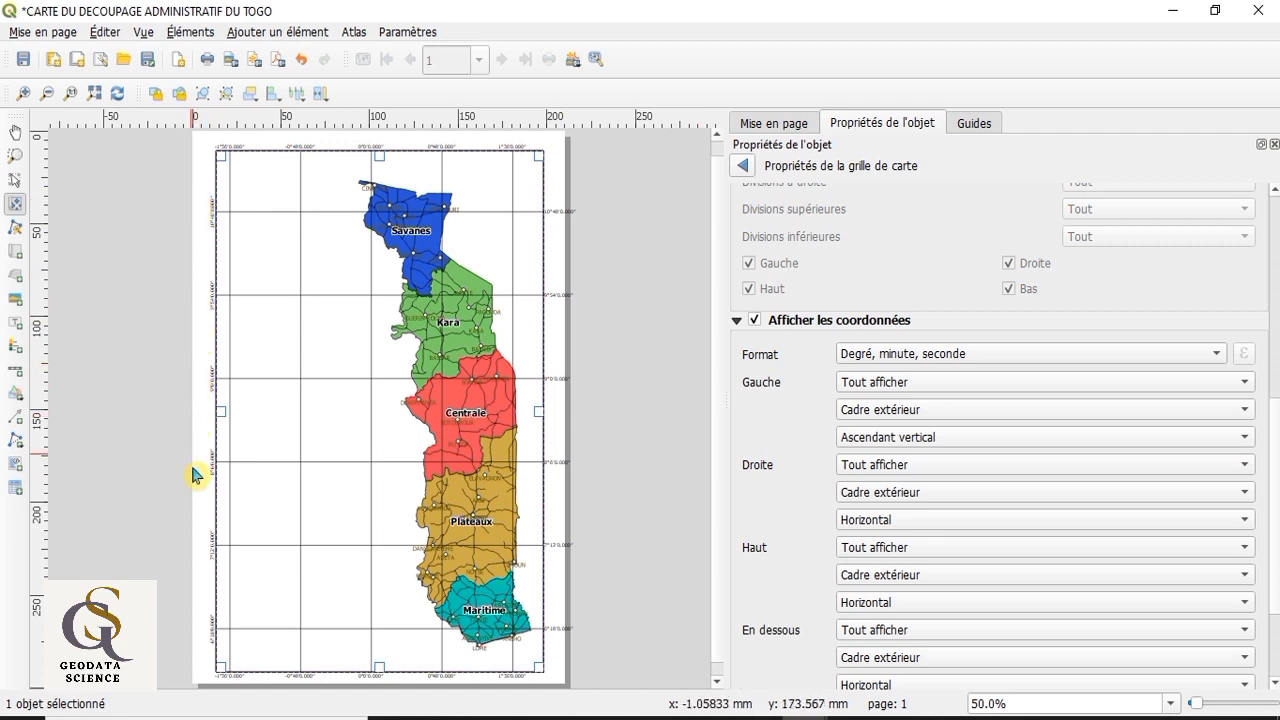
click(898, 524)
click(905, 543)
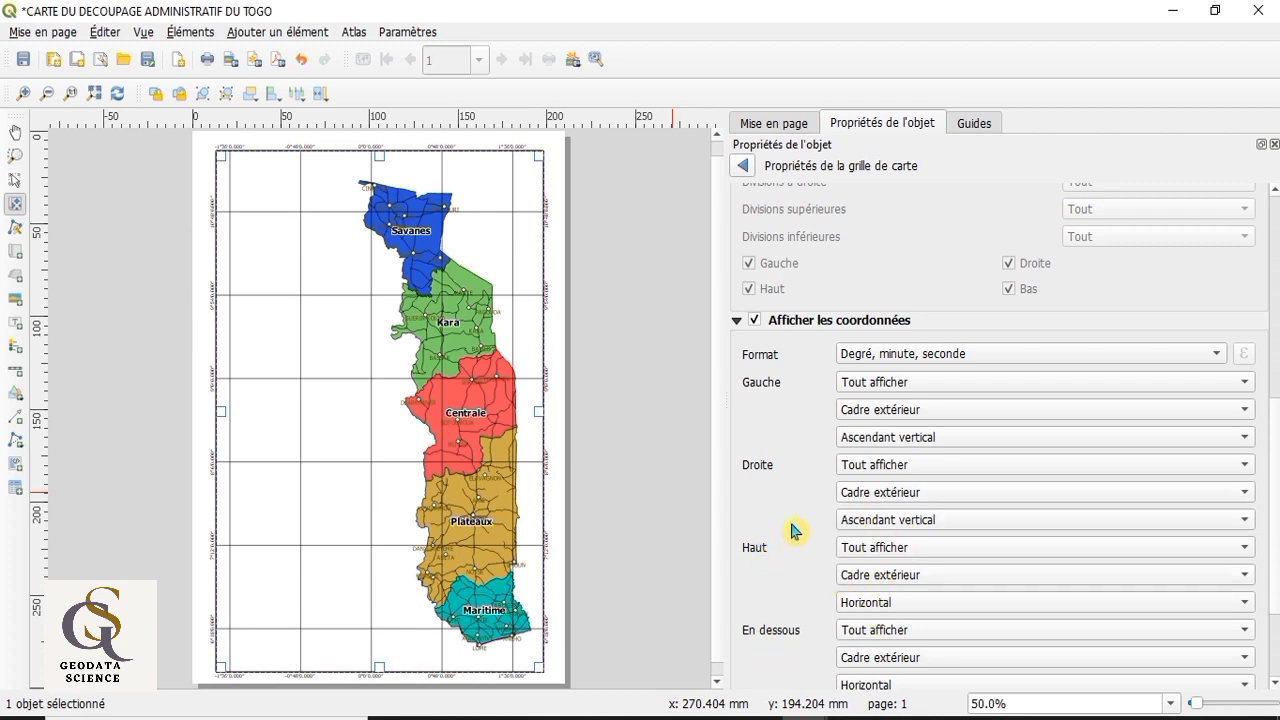
Step: Increase the font size of the grid coordinates to 11,25
scroll(792, 529, down, 3)
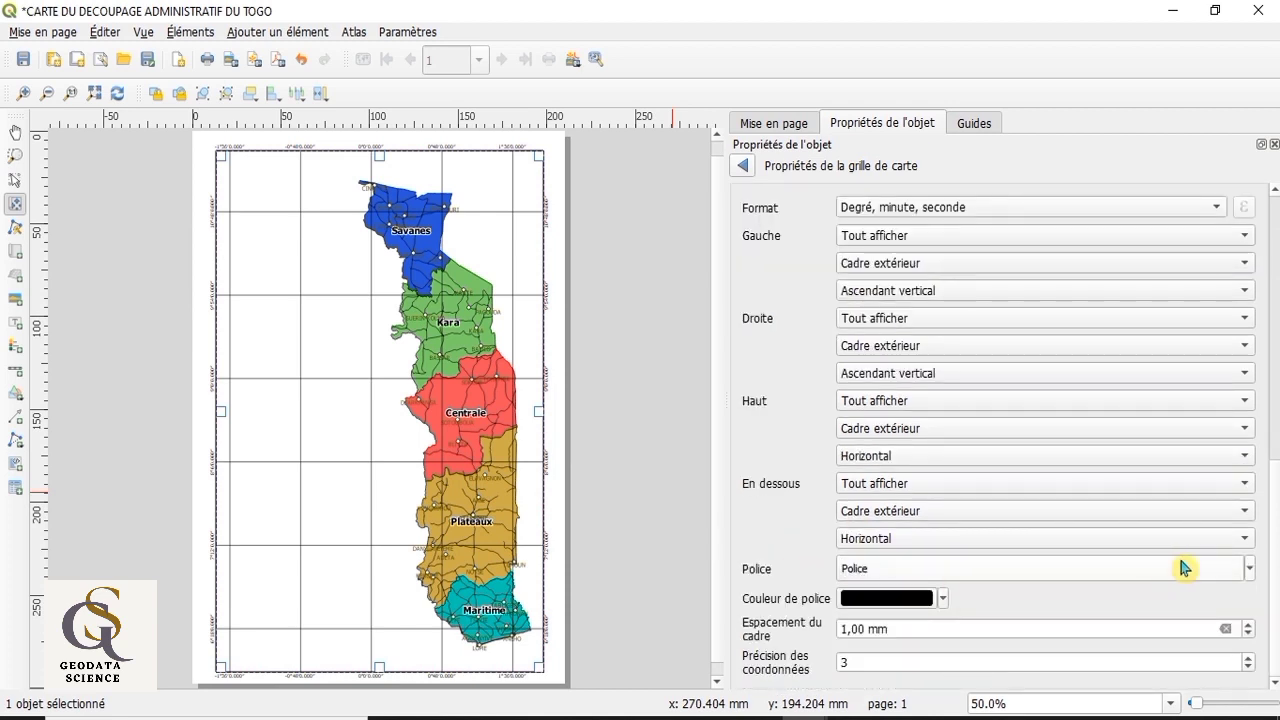
click(1250, 569)
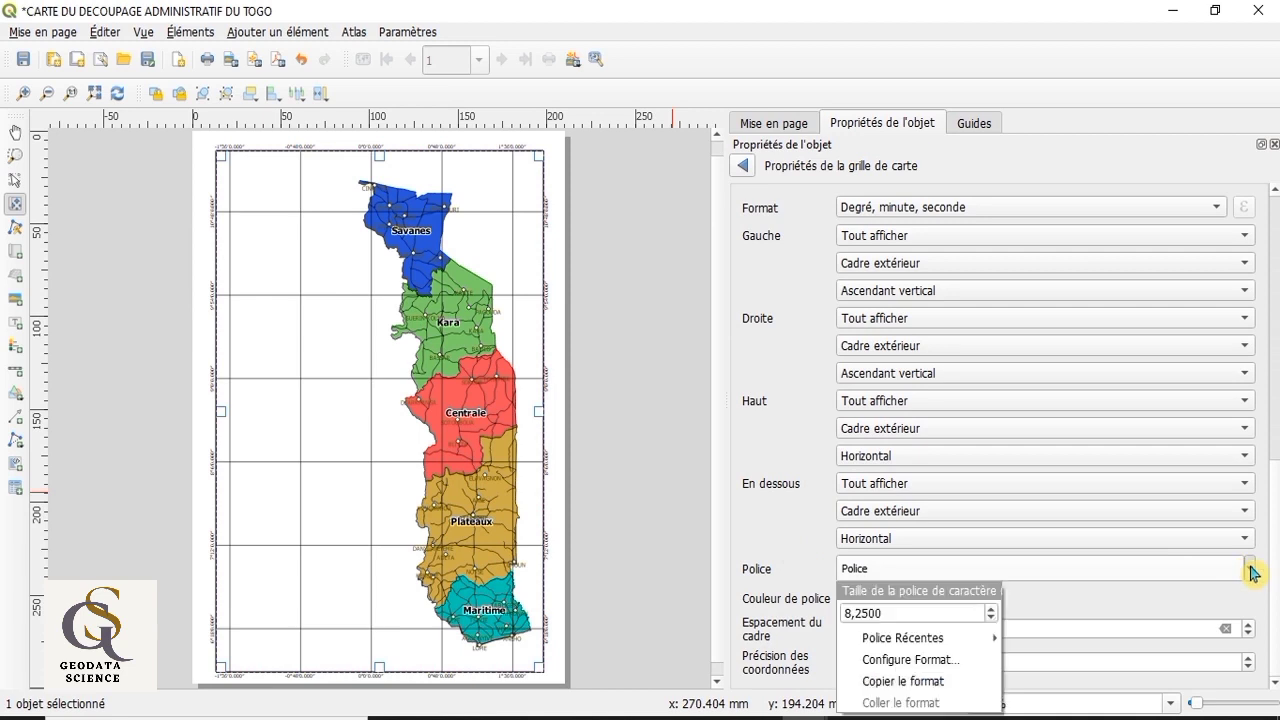
click(993, 610)
click(993, 610)
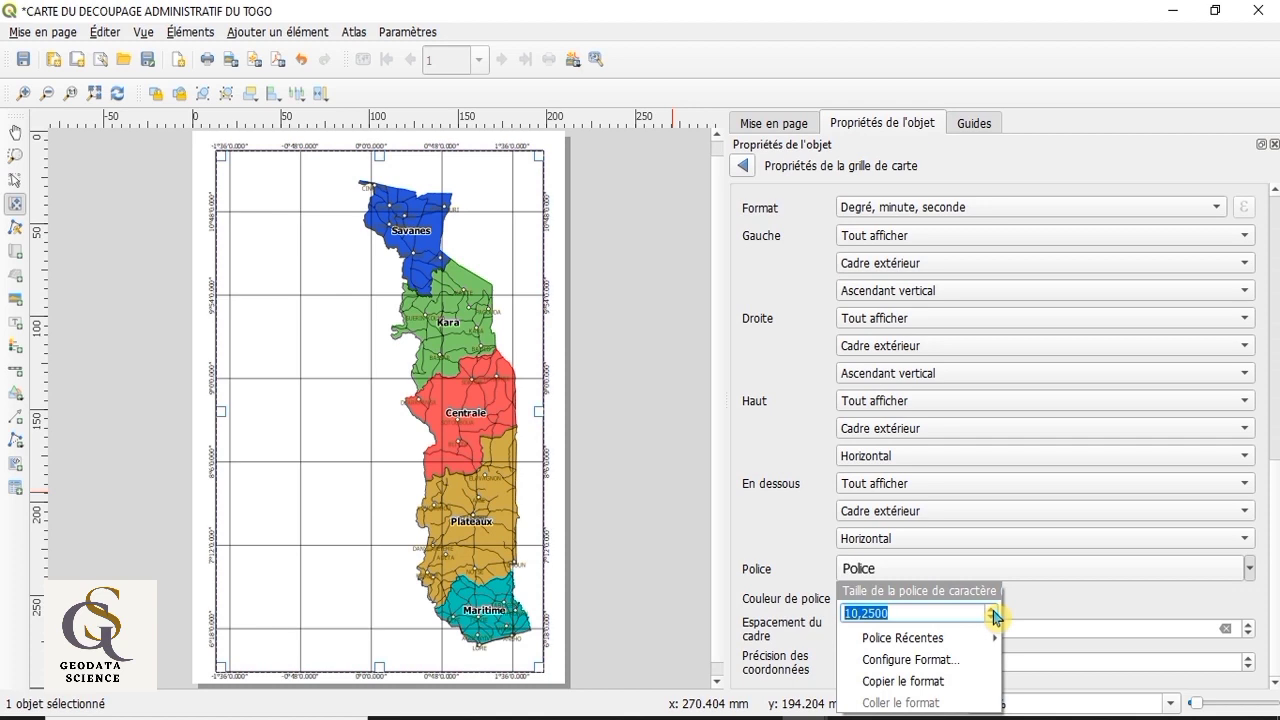
click(993, 610)
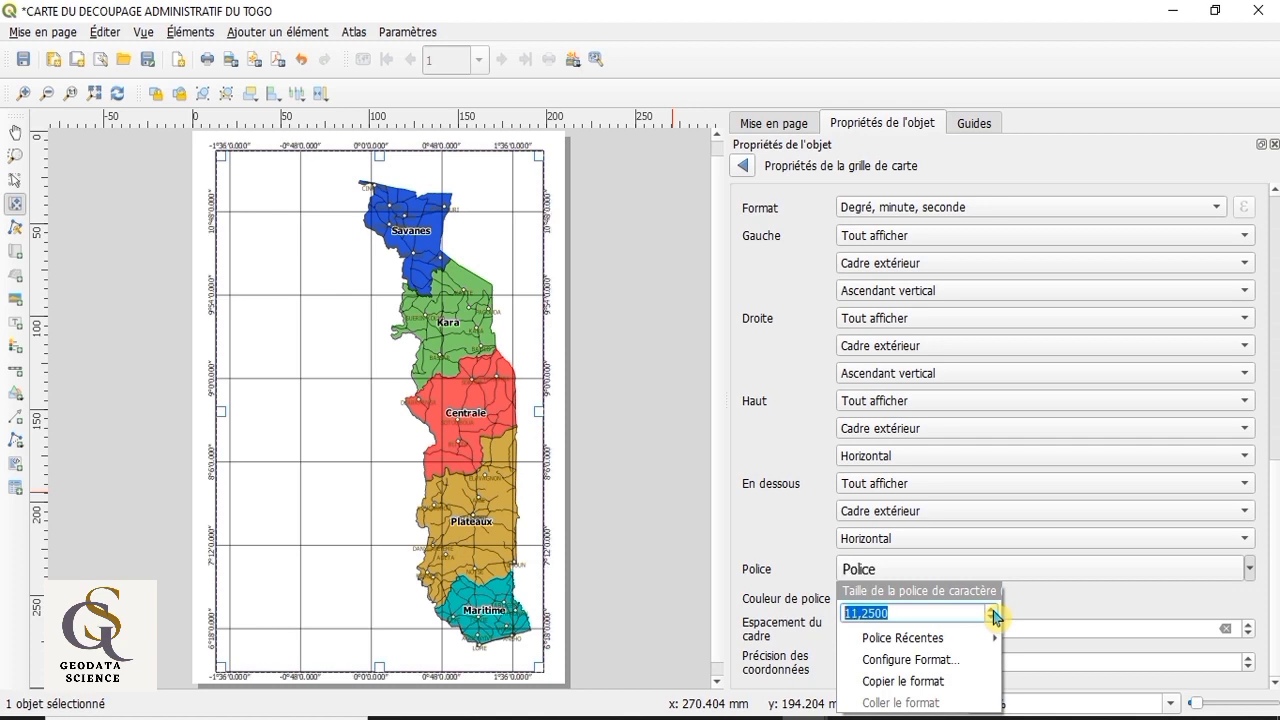
click(1070, 614)
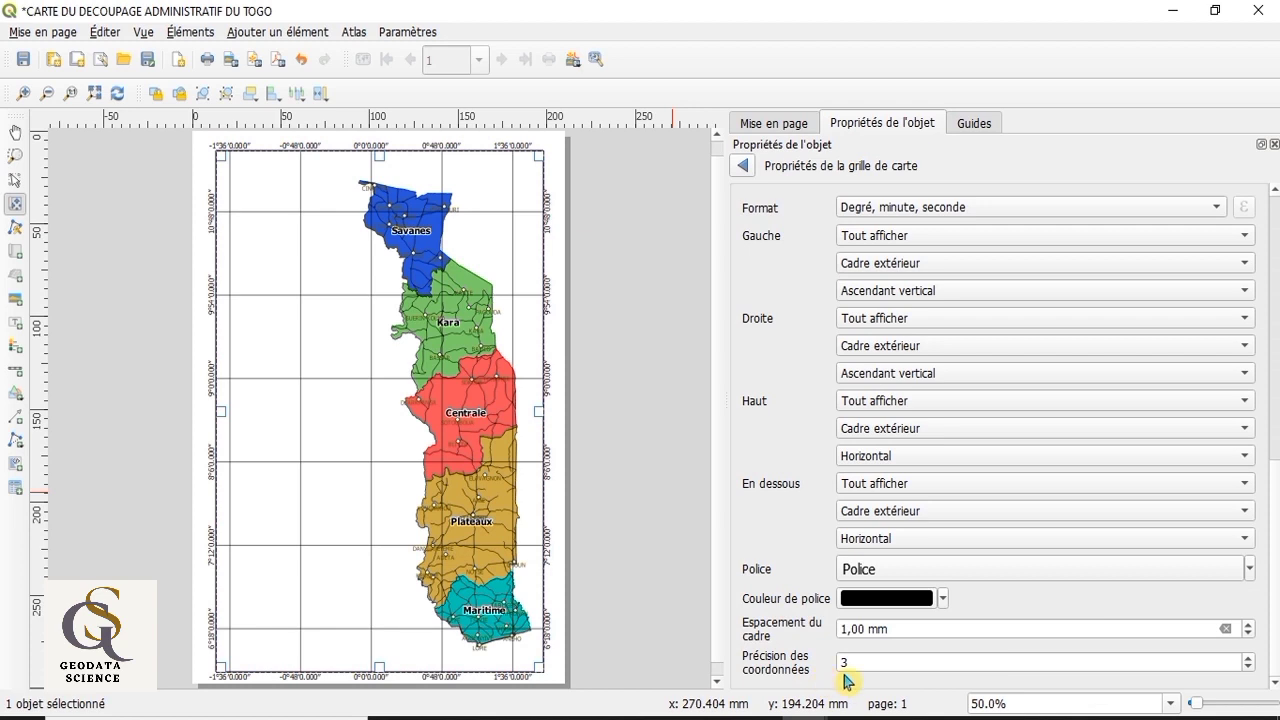
Step: Set the precision of the grid coordinates to 0 decimals
click(1248, 667)
click(1248, 667)
click(1250, 668)
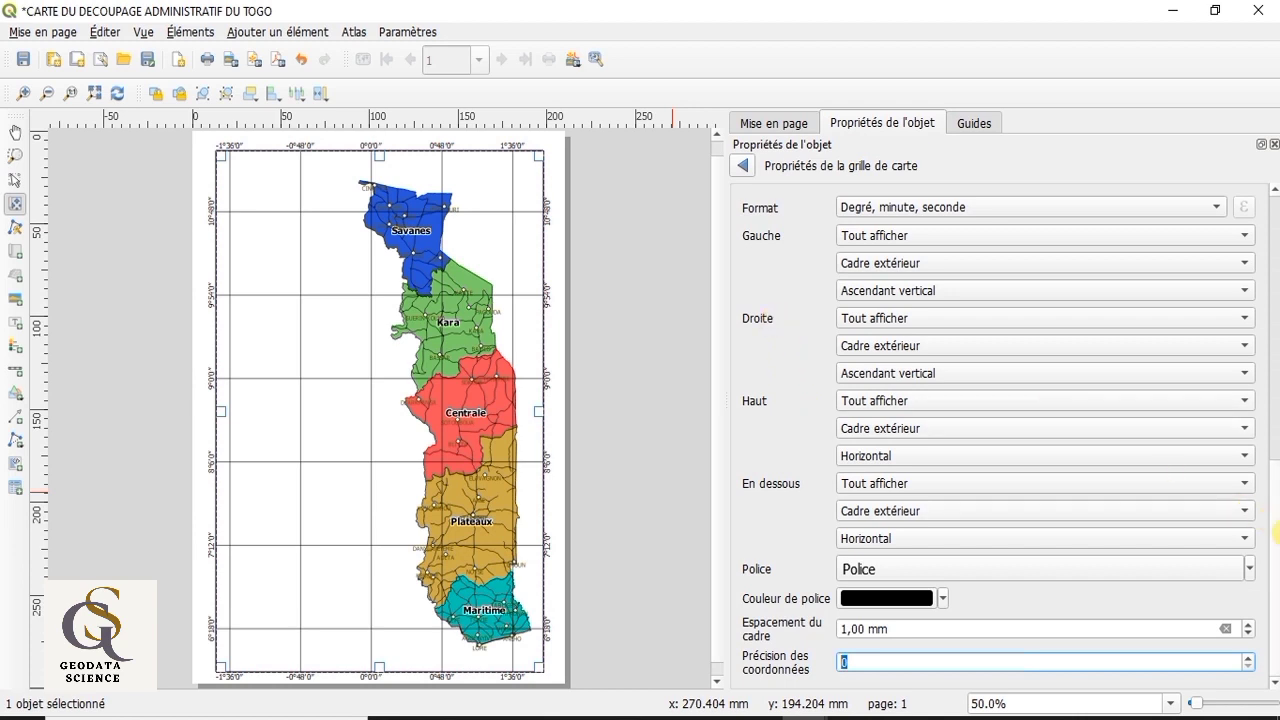
drag(1272, 519, 1271, 251)
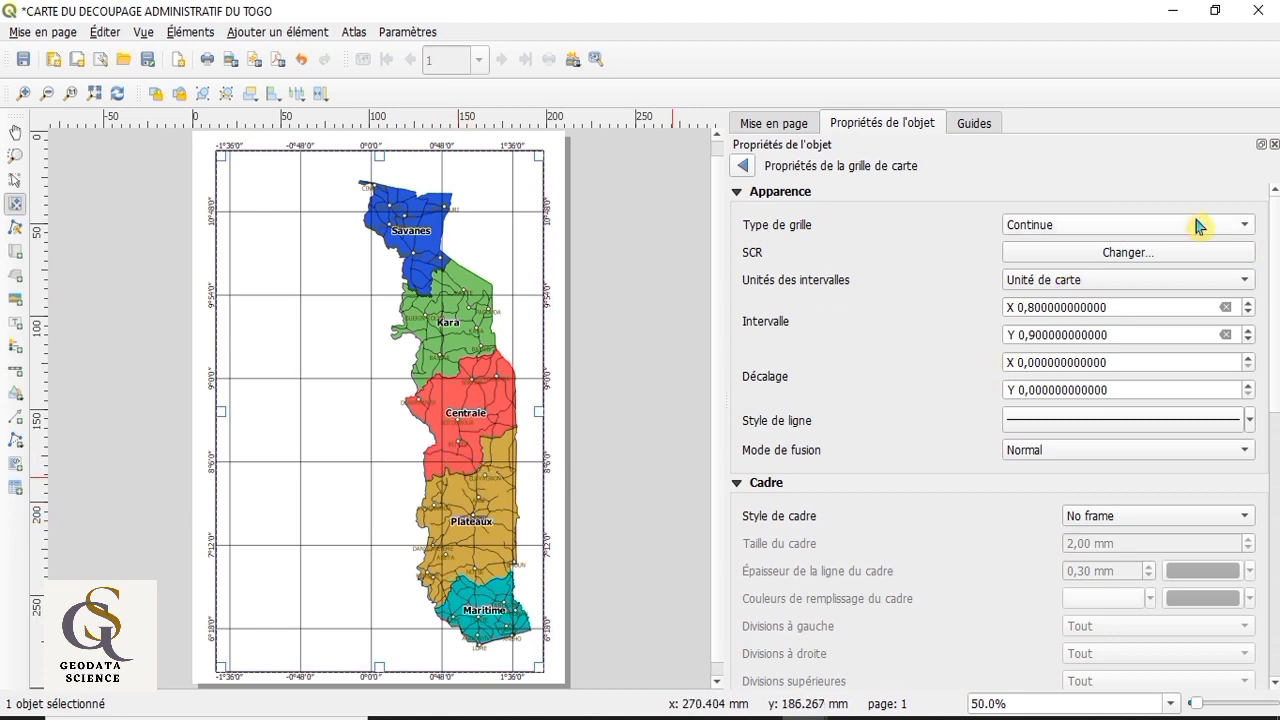
Step: Try the "Croix" and "Symboles" grid types on the map grid
click(1247, 230)
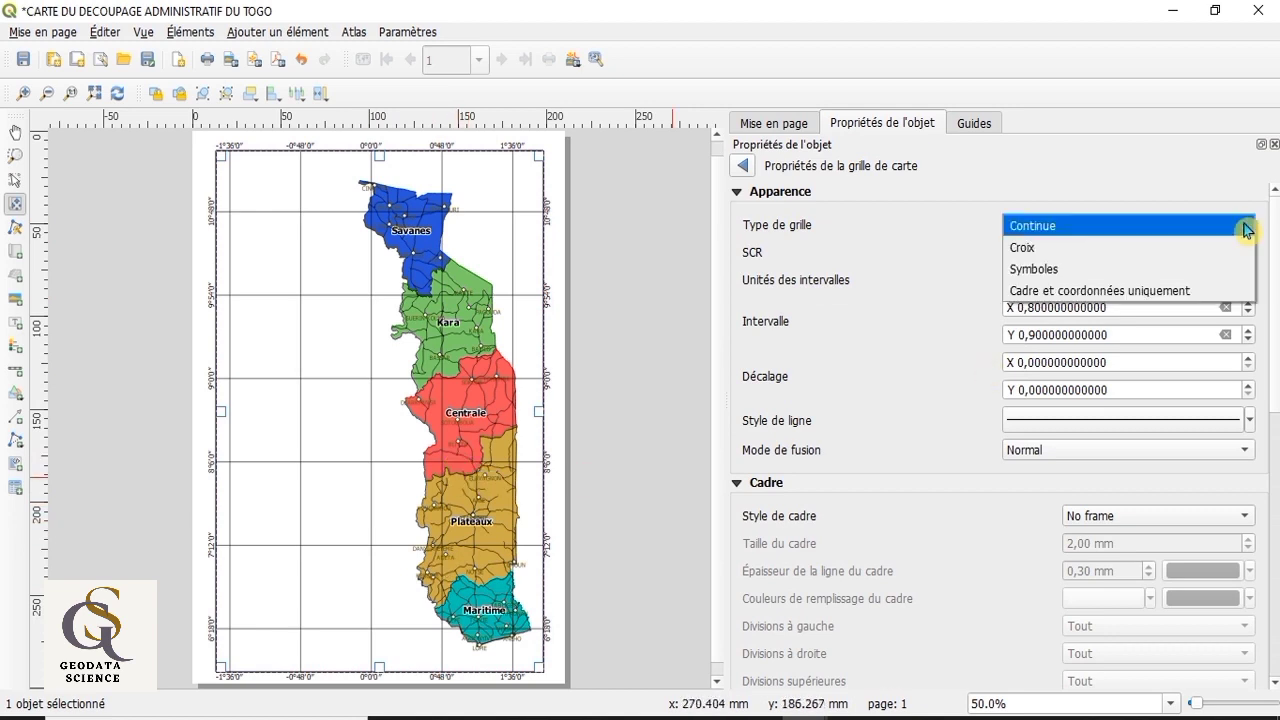
click(1228, 250)
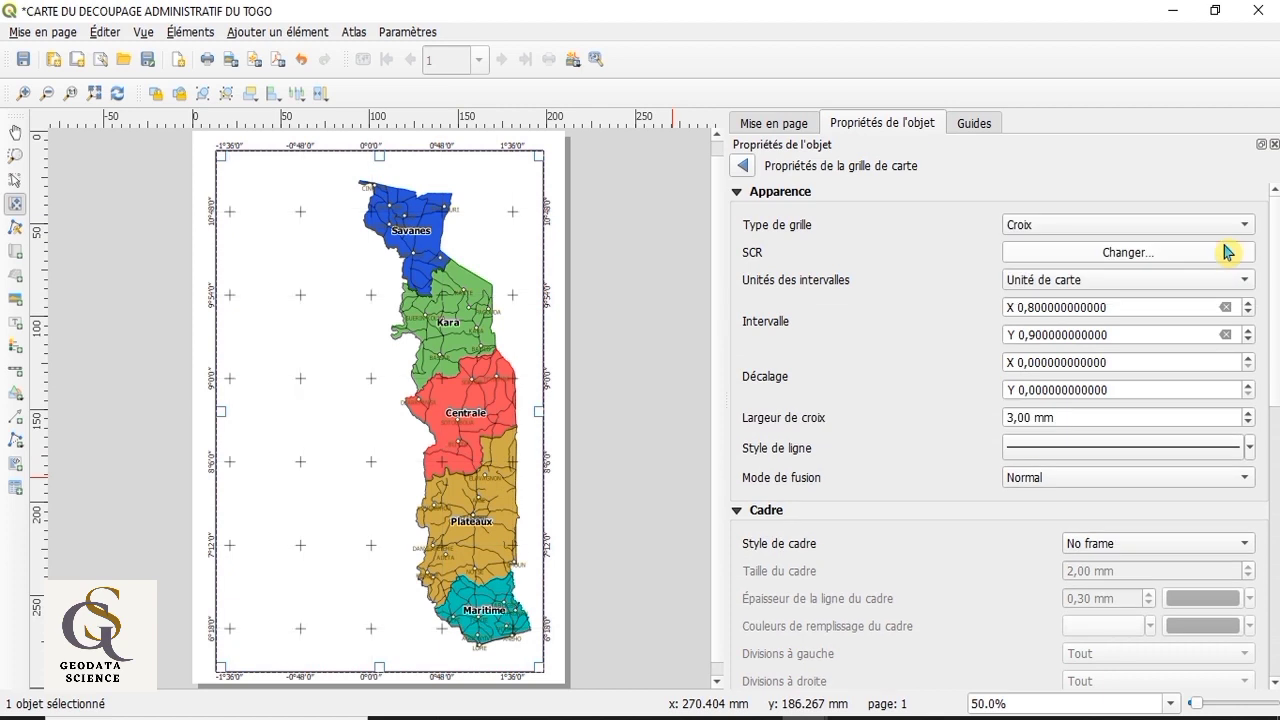
click(1249, 232)
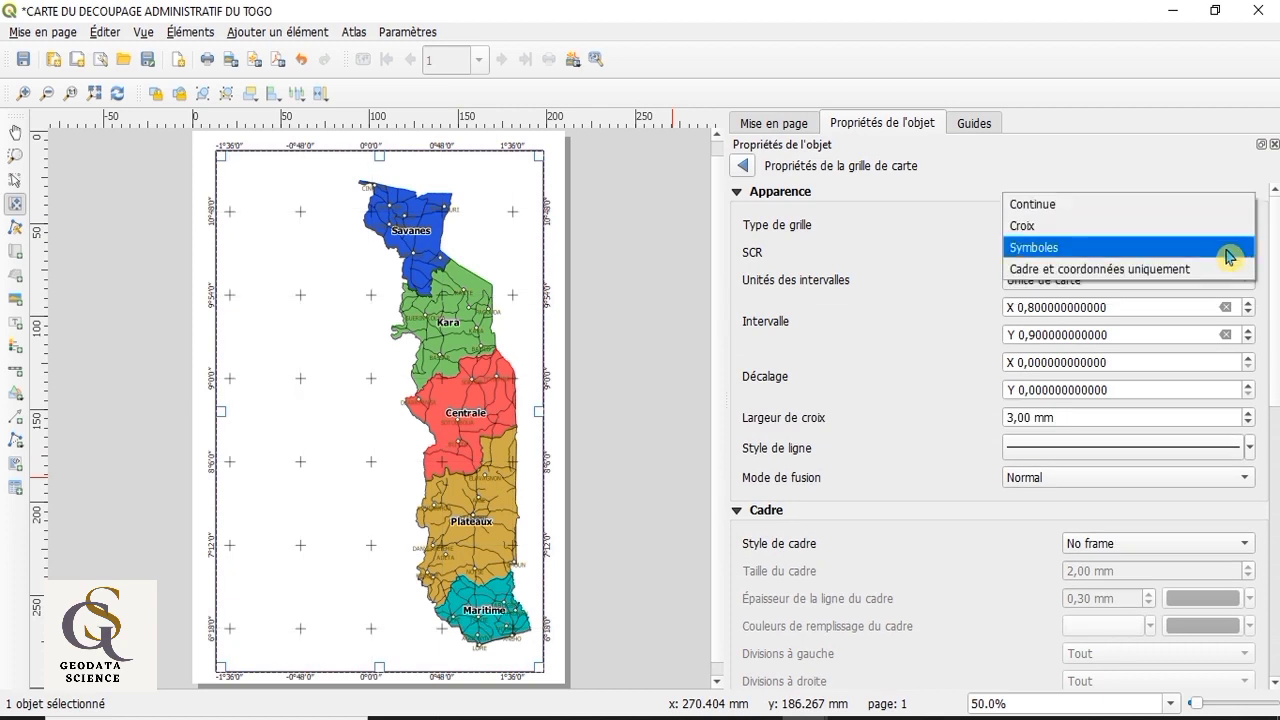
click(1230, 249)
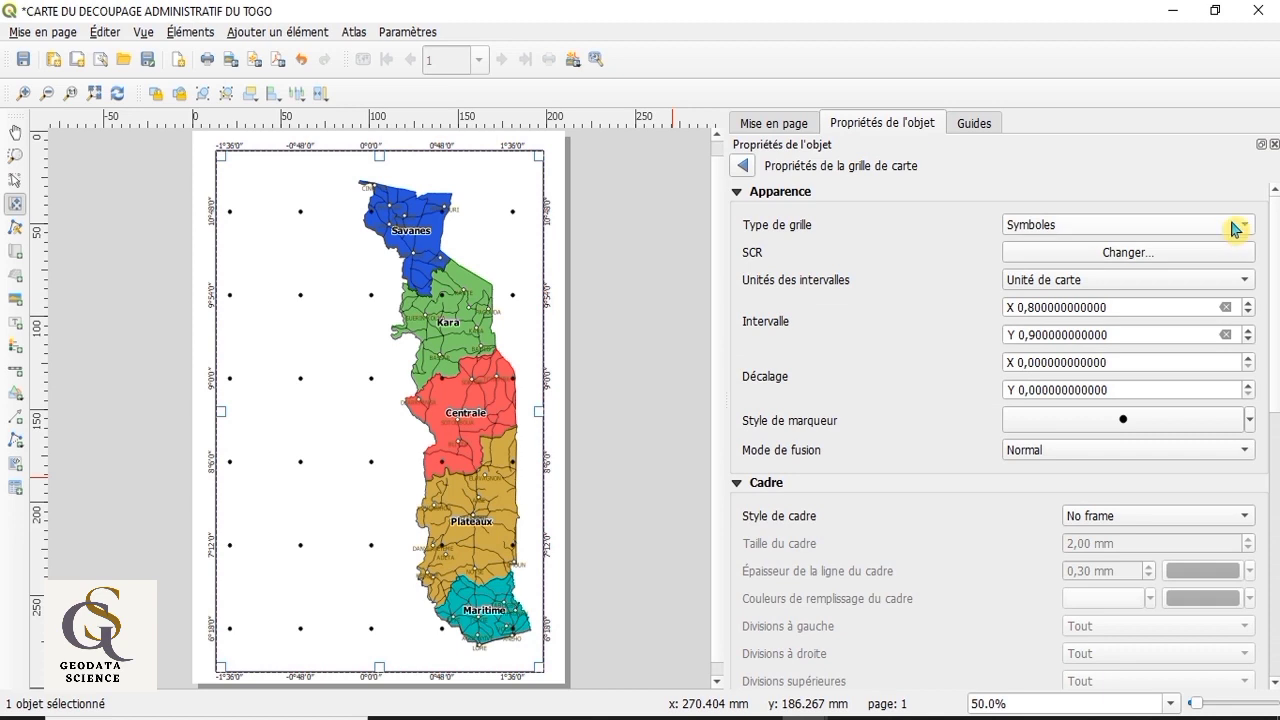
Step: Set the map grid type to "Cadre et coordonnées uniquement" and return to the map item's properties
click(1246, 228)
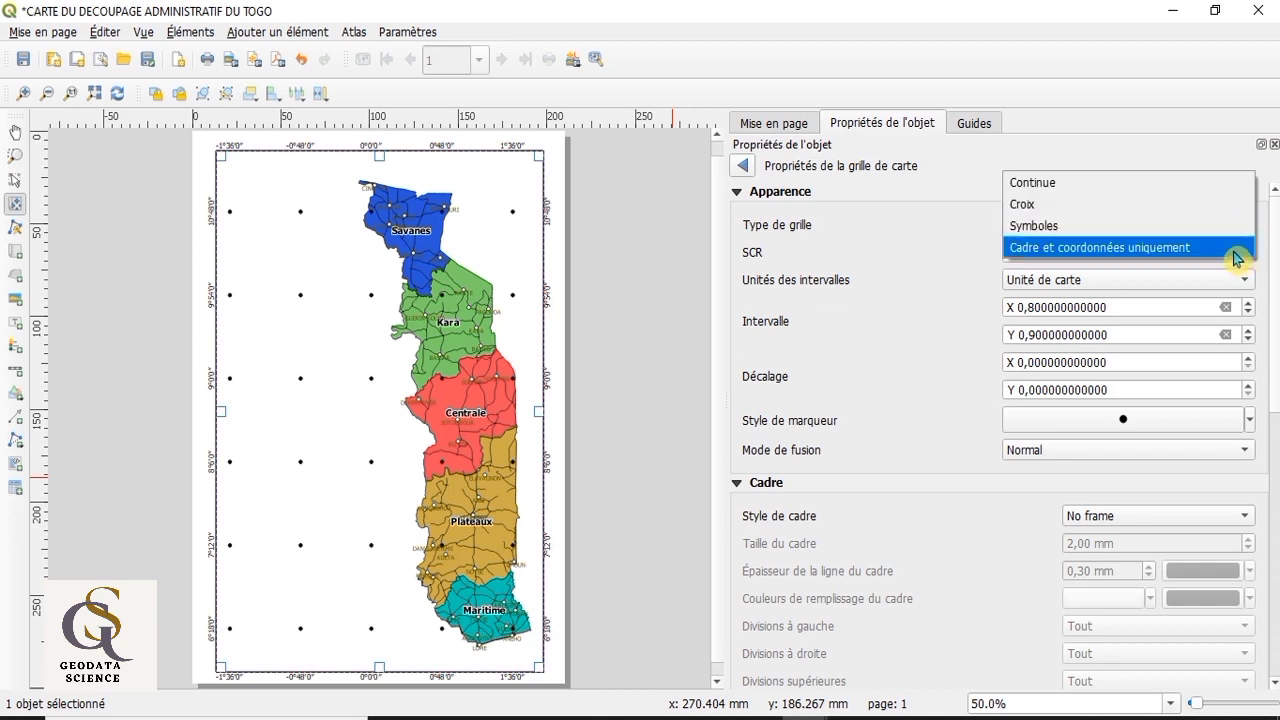
click(1238, 256)
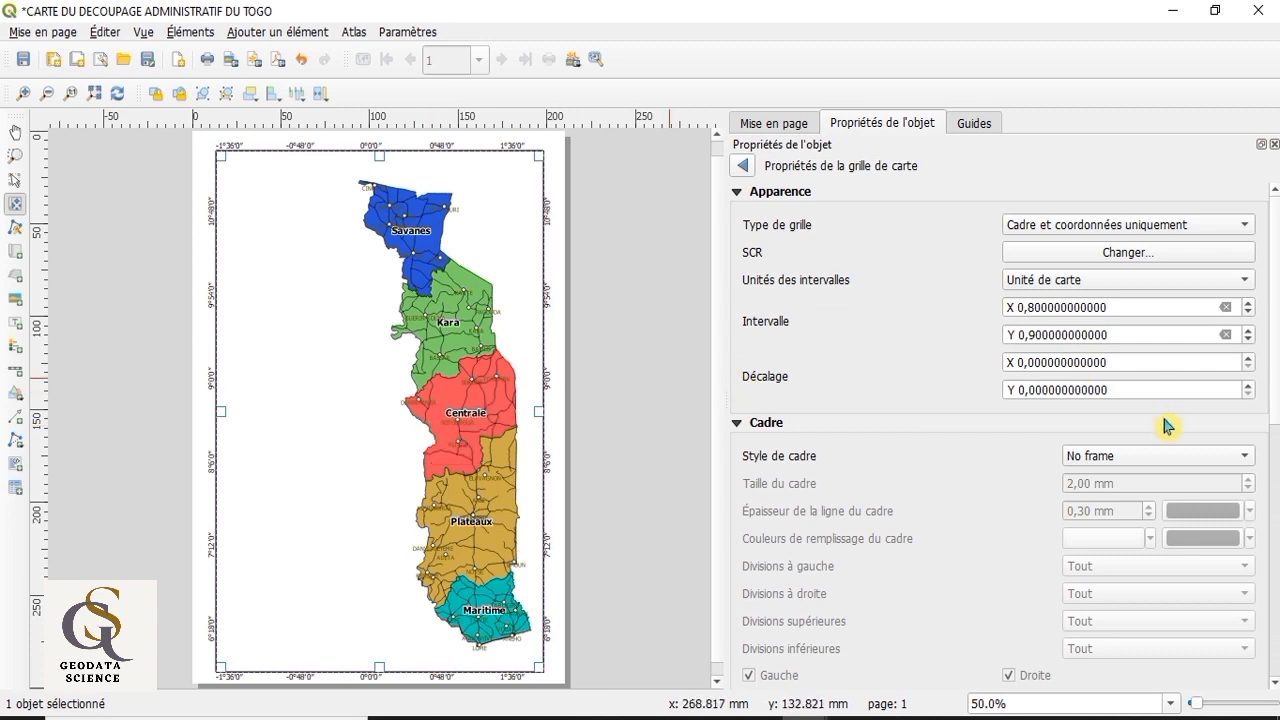
drag(1278, 270, 1277, 555)
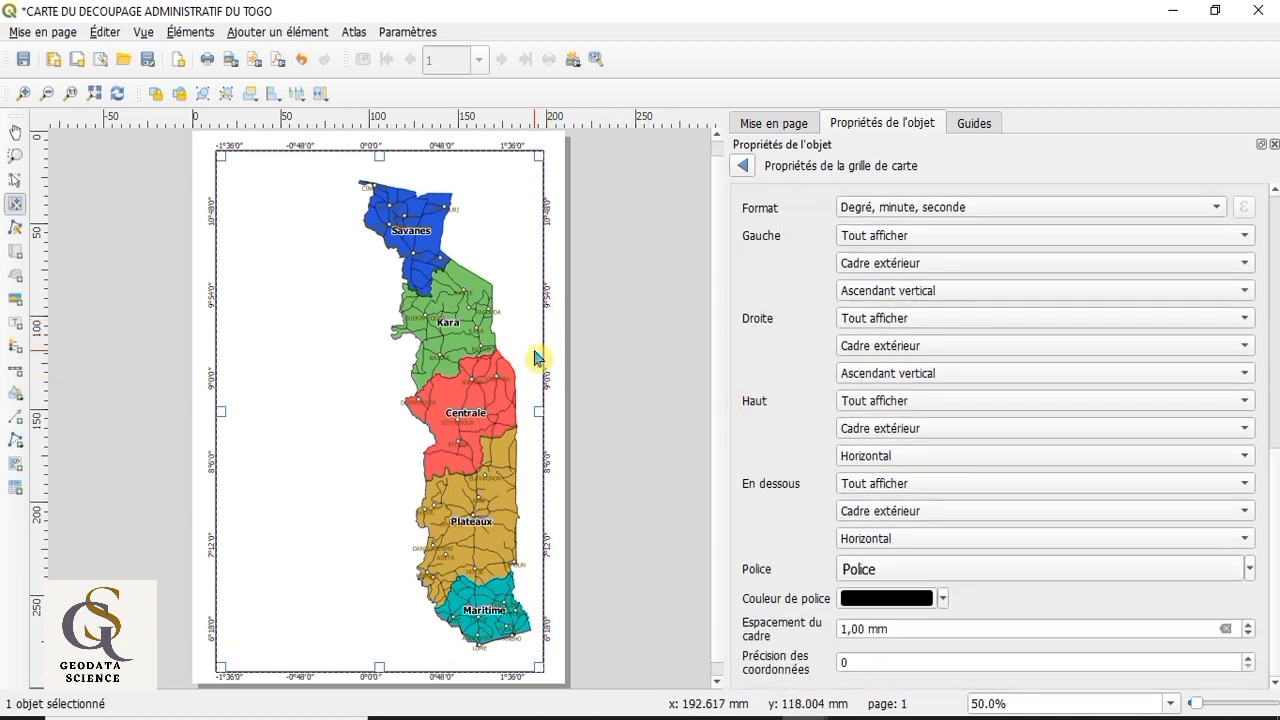
click(744, 168)
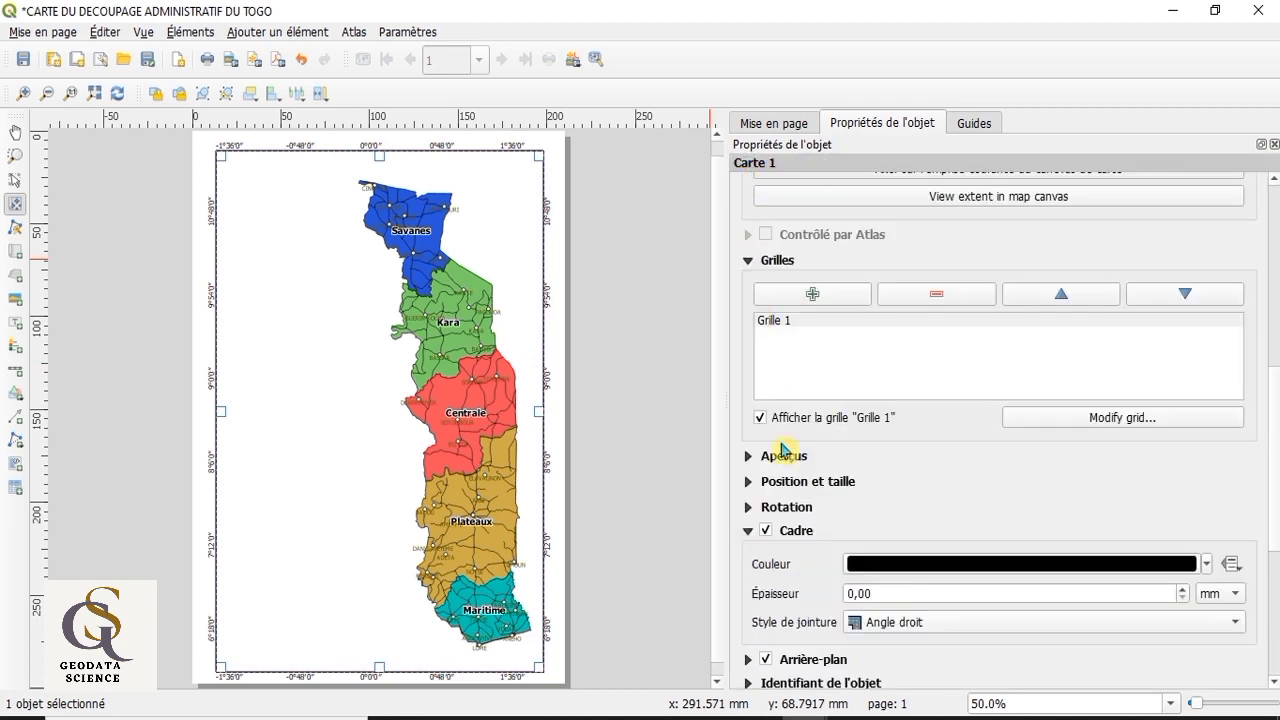
scroll(758, 600, down, 1)
scroll(760, 598, down, 1)
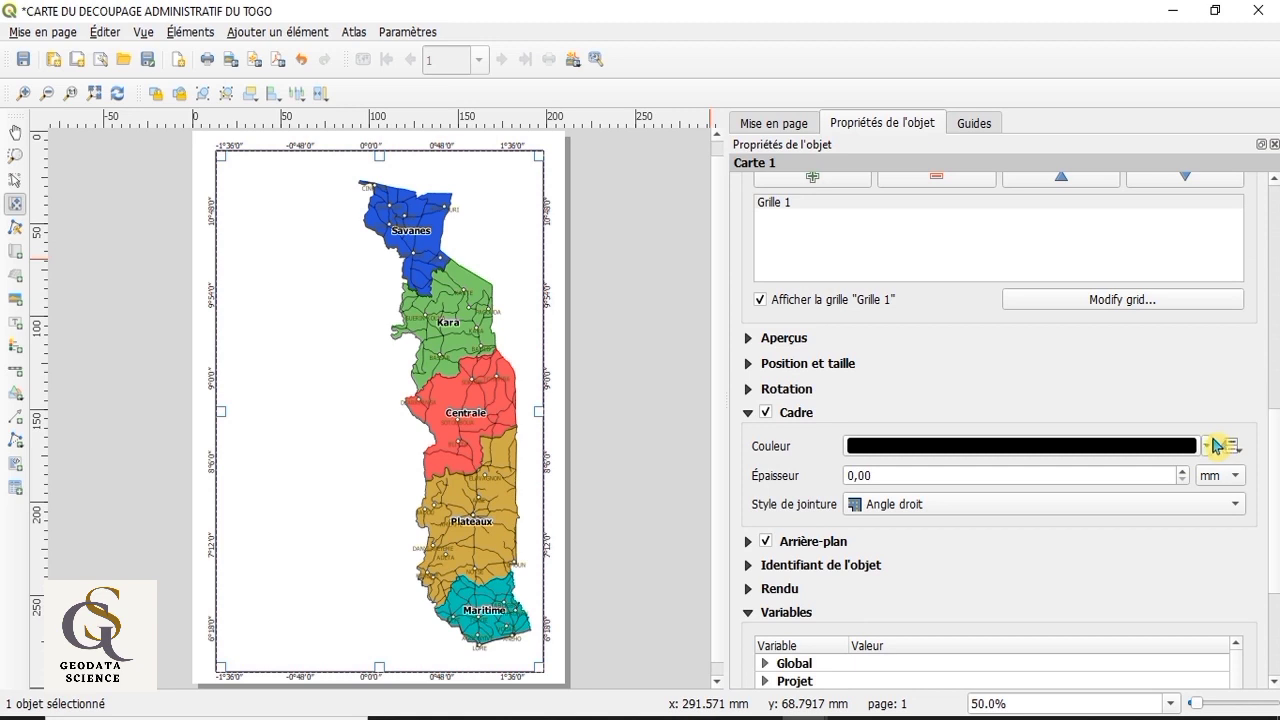
click(748, 412)
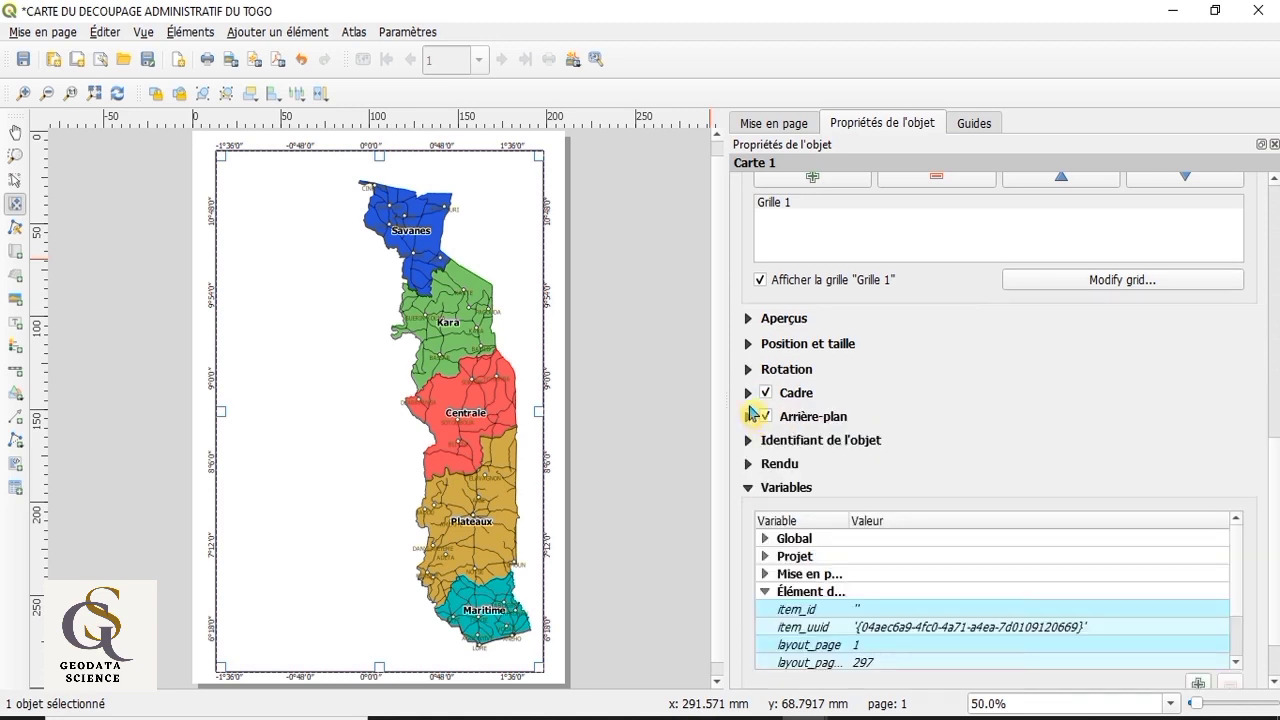
click(749, 395)
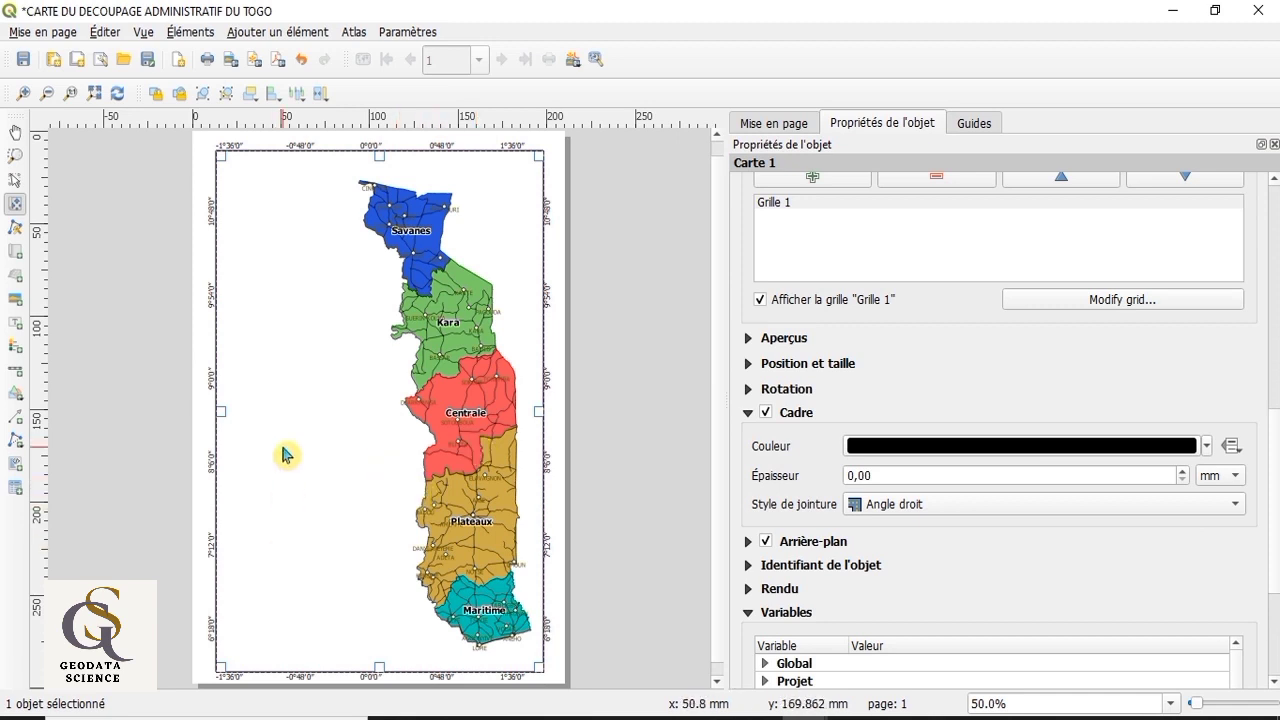
Step: Add a legend in the blank area southwest of the Centrale region and title it "LEGENDE"
click(16, 351)
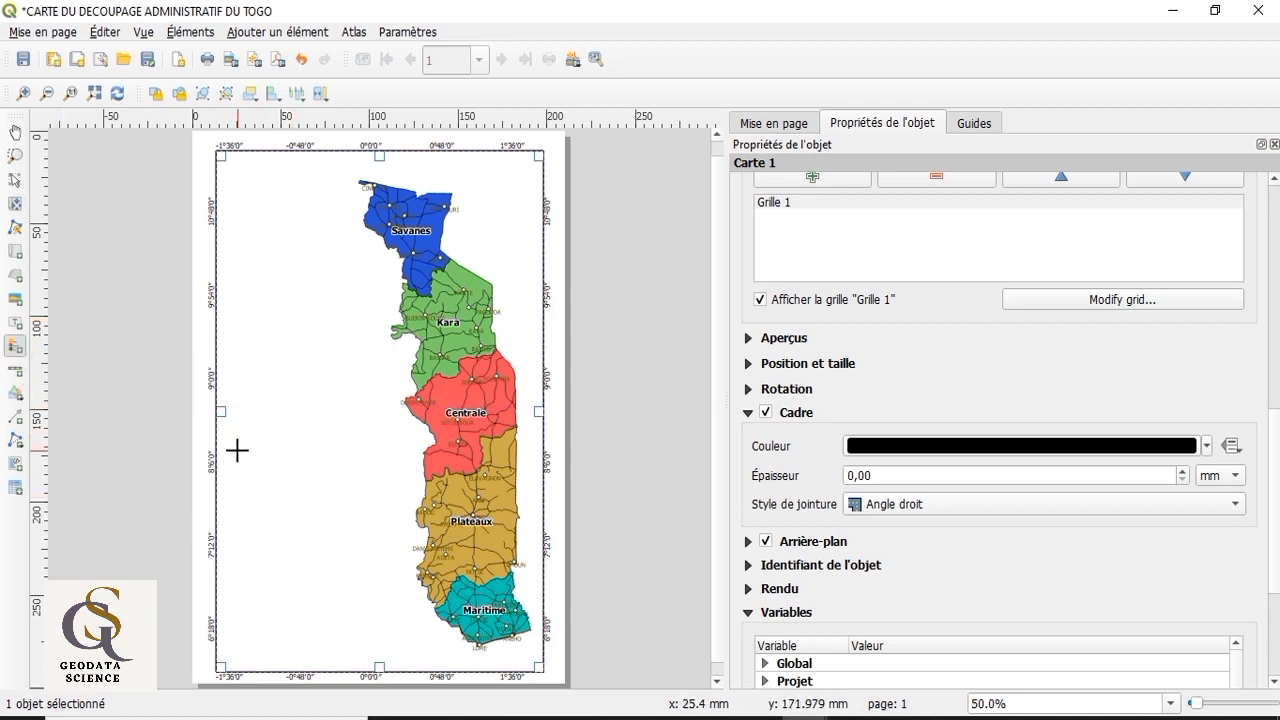
drag(237, 450, 323, 582)
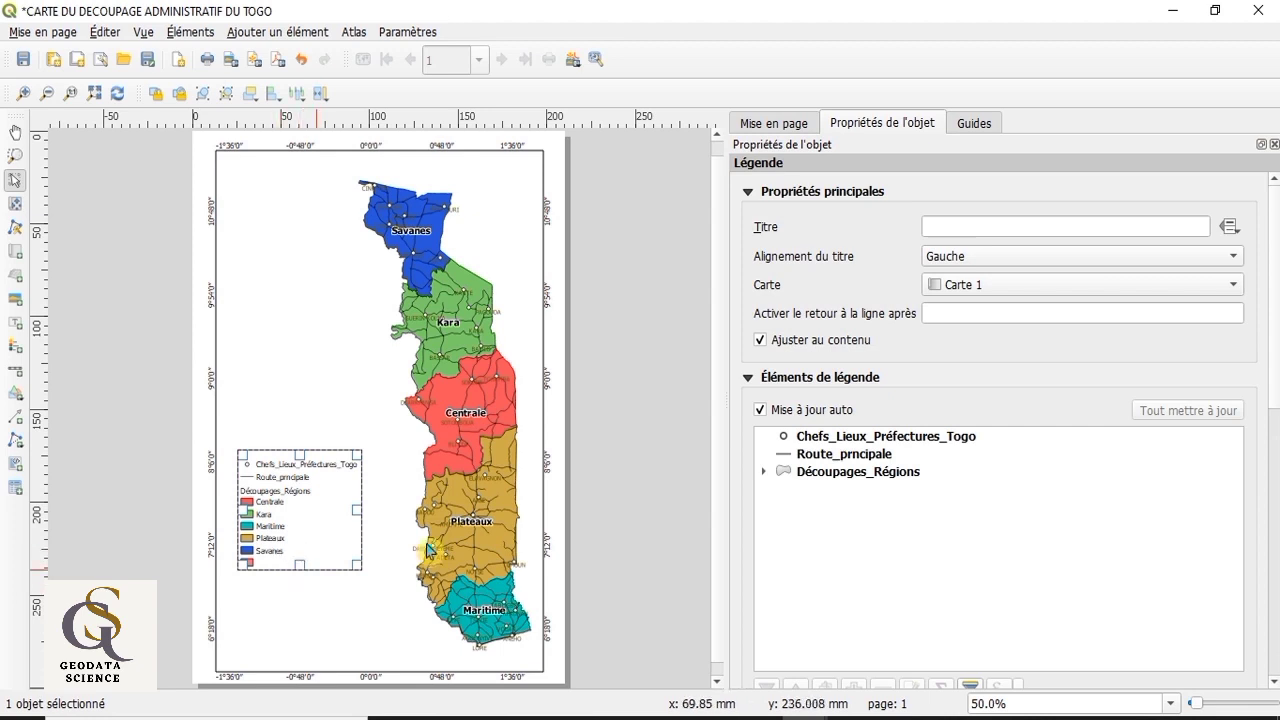
click(954, 226)
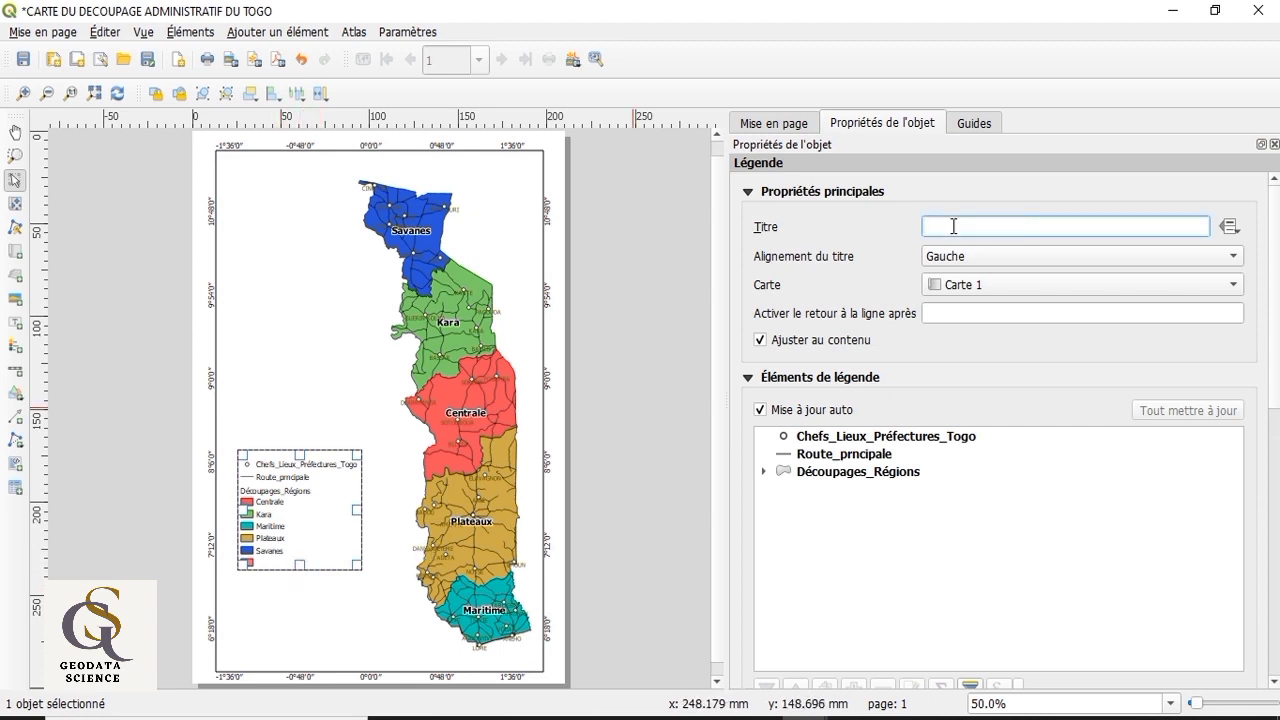
text(LE)
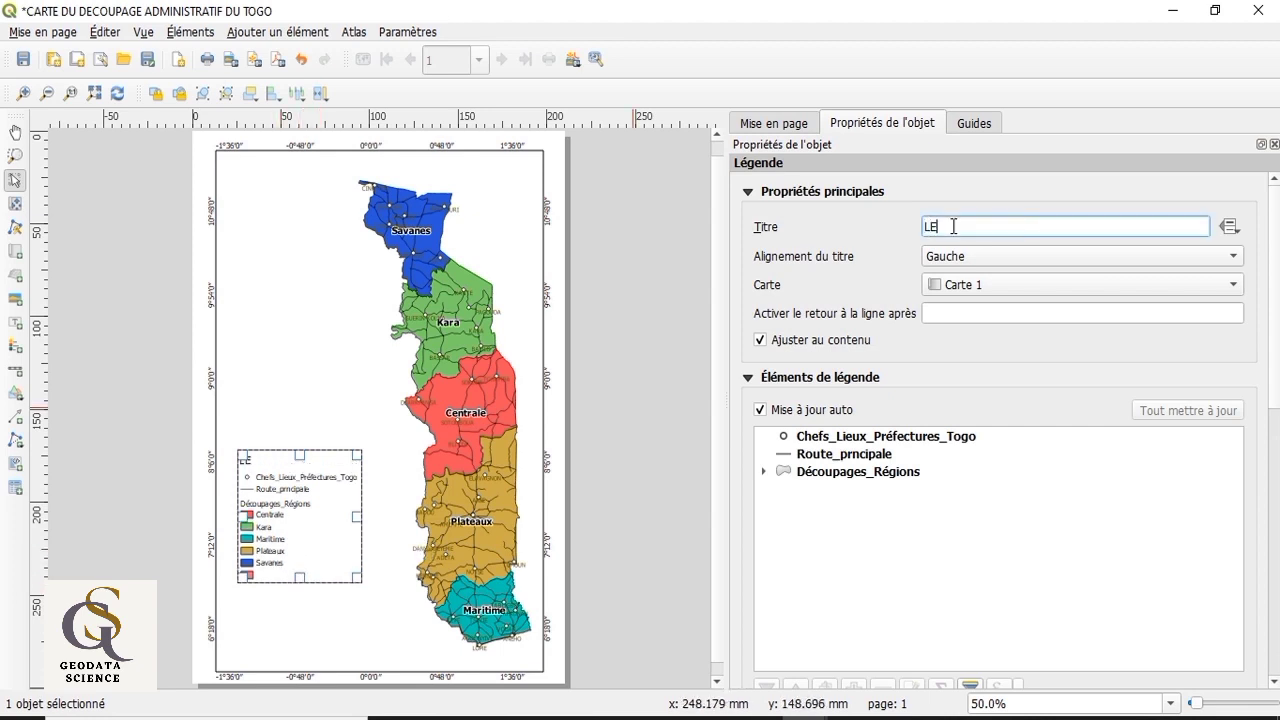
text(GENDE)
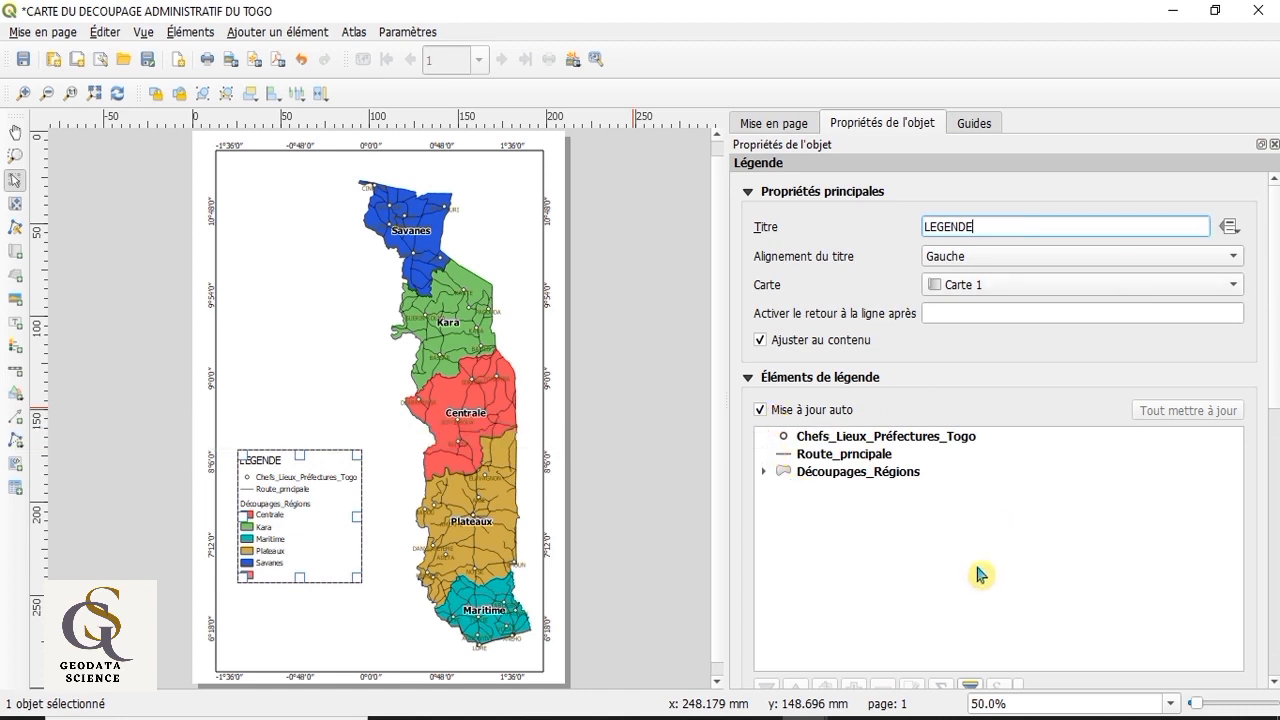
Step: Set the font size of the legend title to 28
scroll(1030, 590, down, 2)
scroll(1080, 630, down, 3)
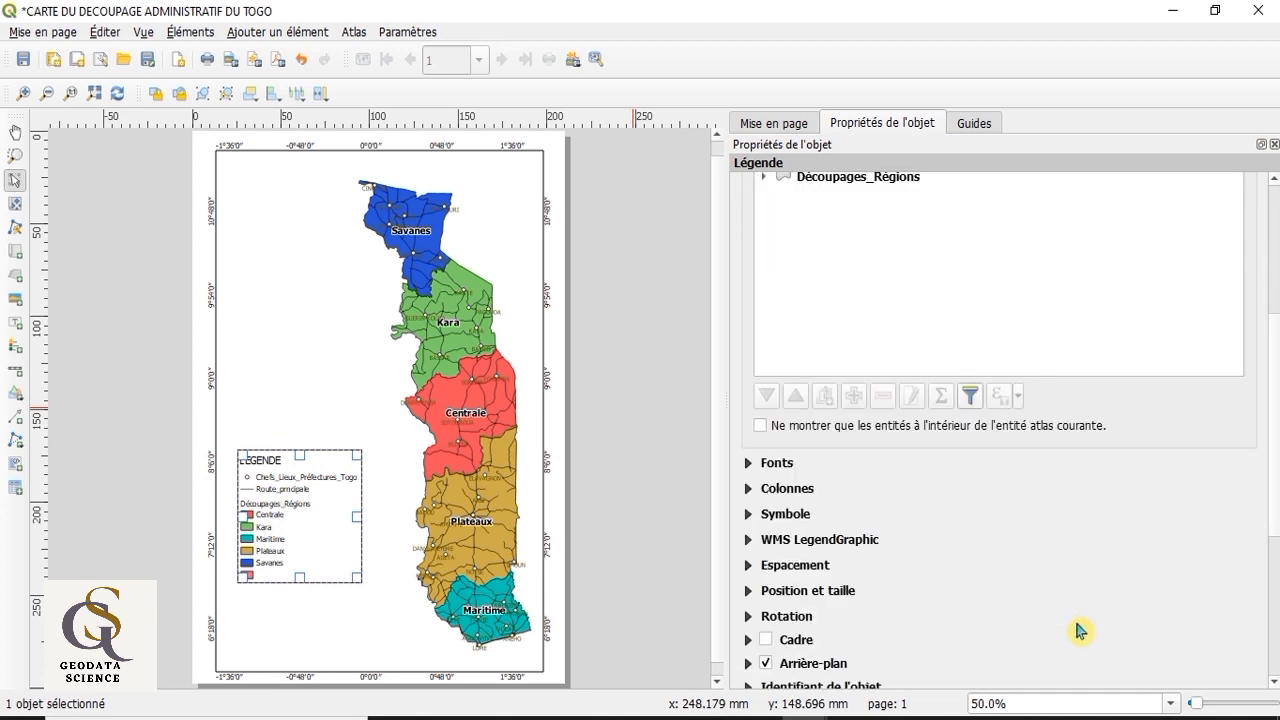
scroll(977, 640, down, 1)
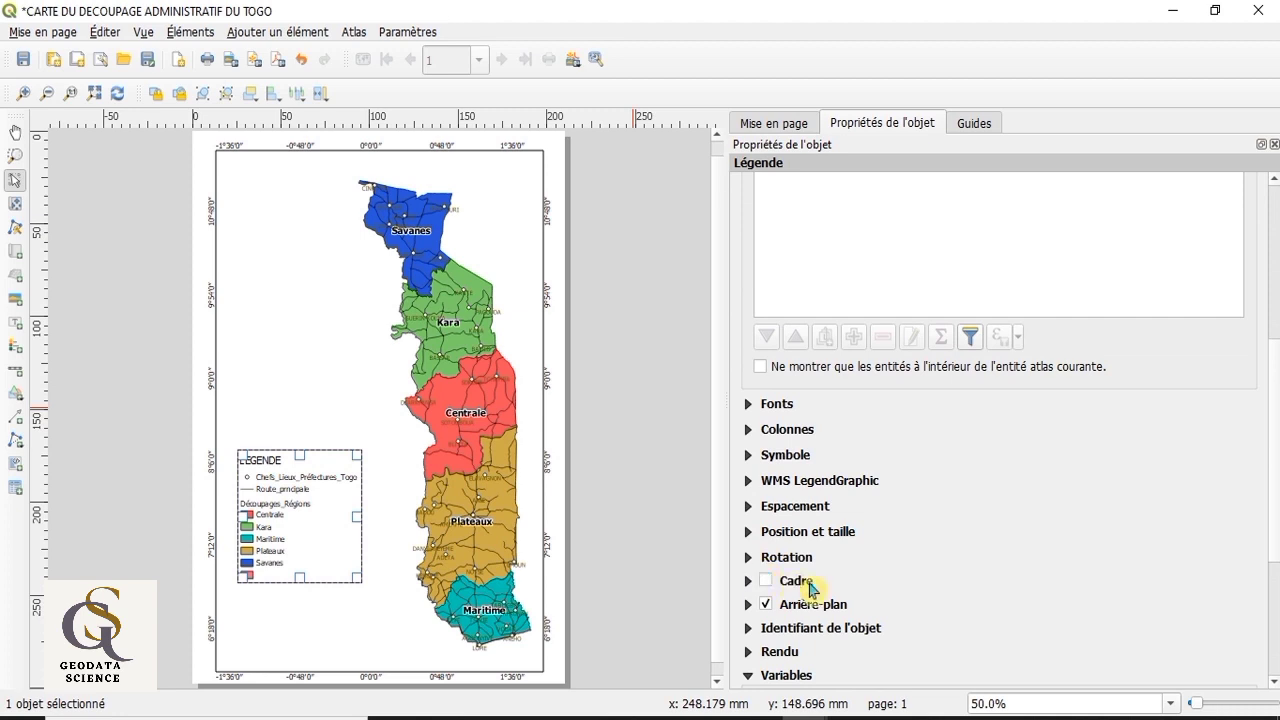
scroll(914, 570, down, 1)
scroll(933, 563, up, 5)
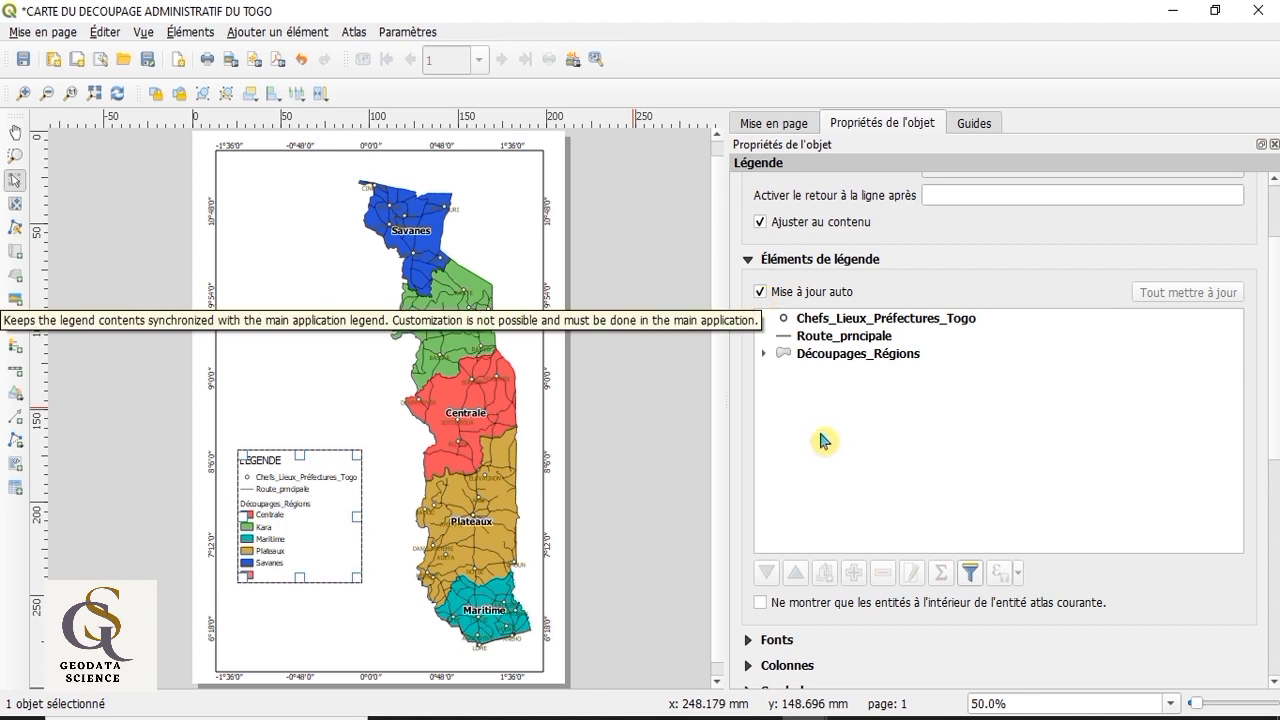
scroll(950, 592, down, 2)
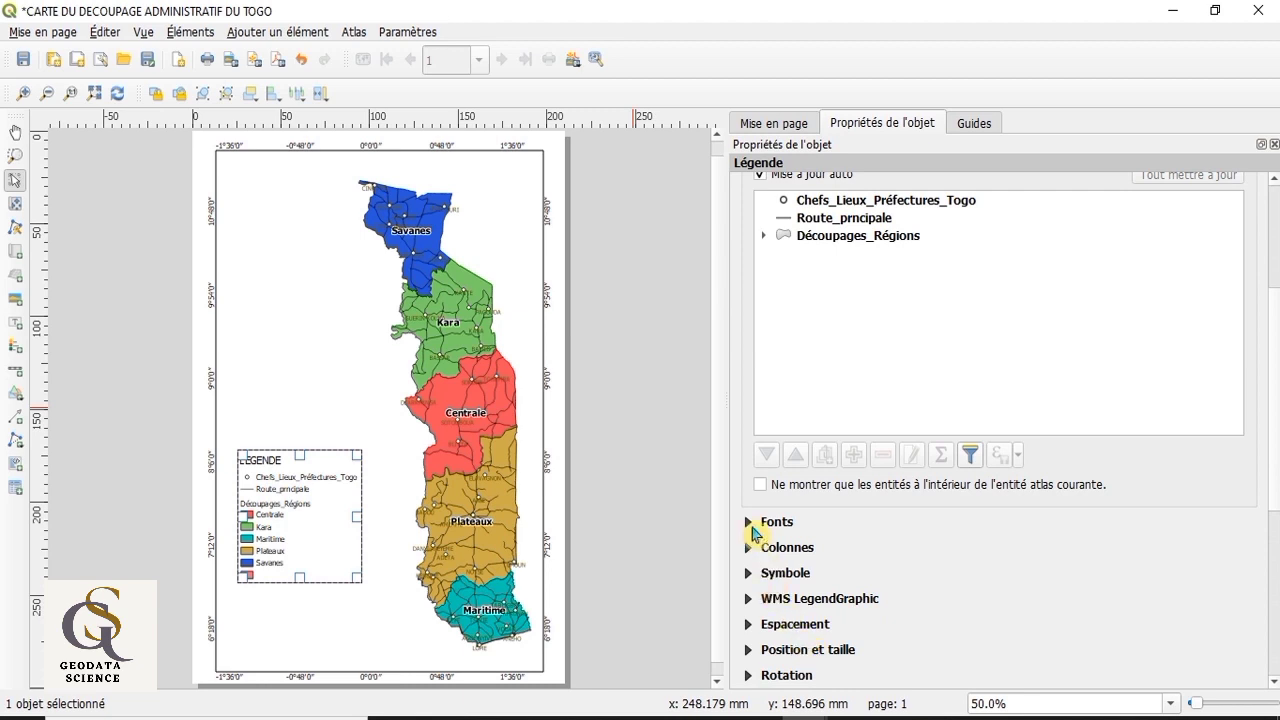
click(750, 522)
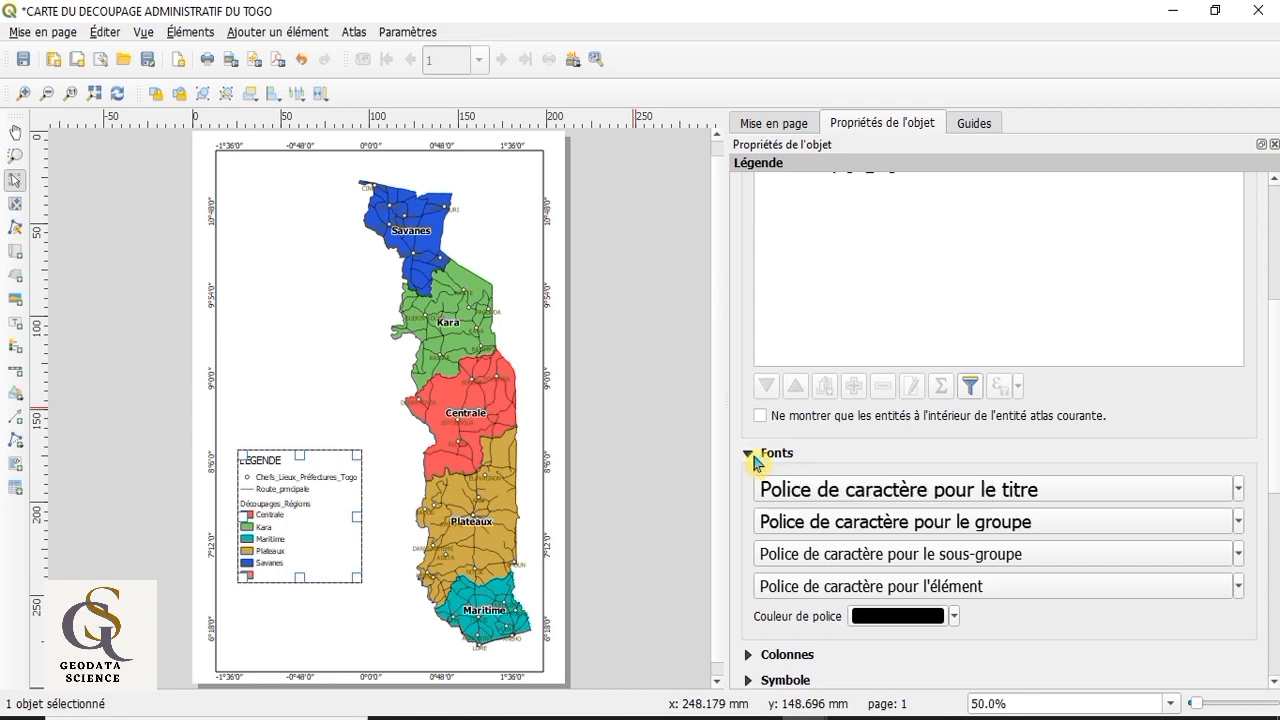
click(1238, 489)
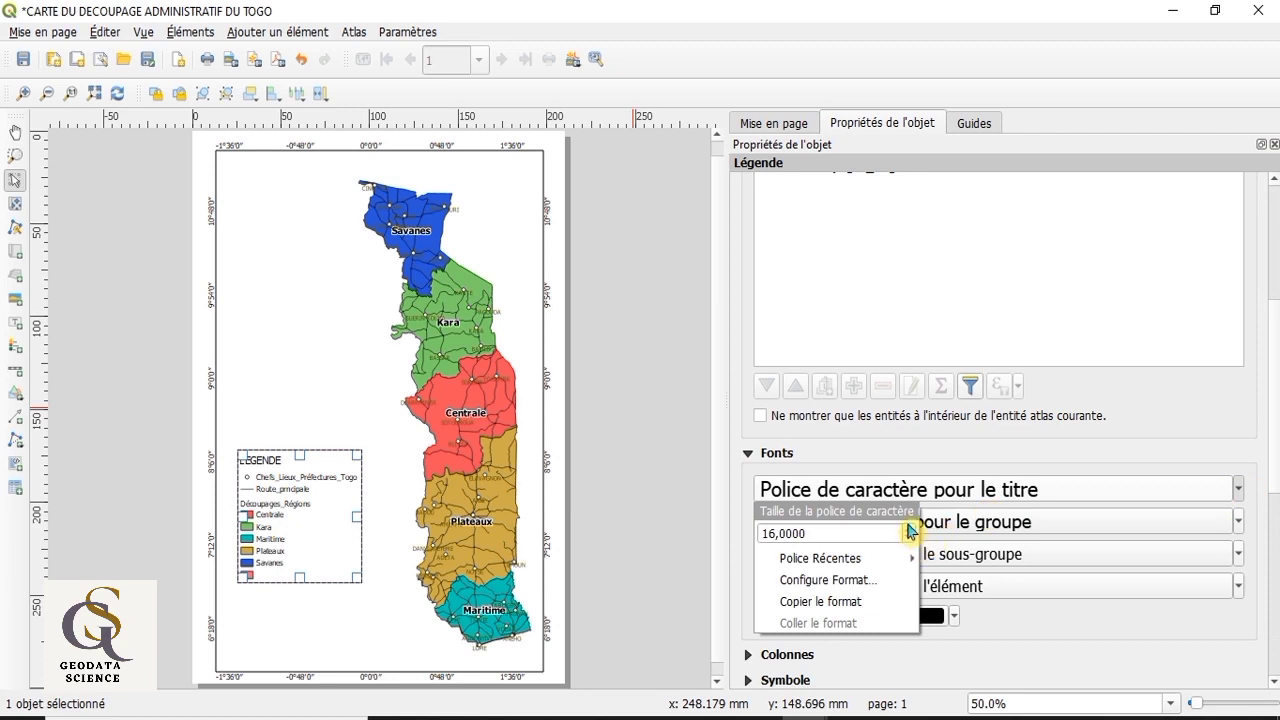
click(912, 530)
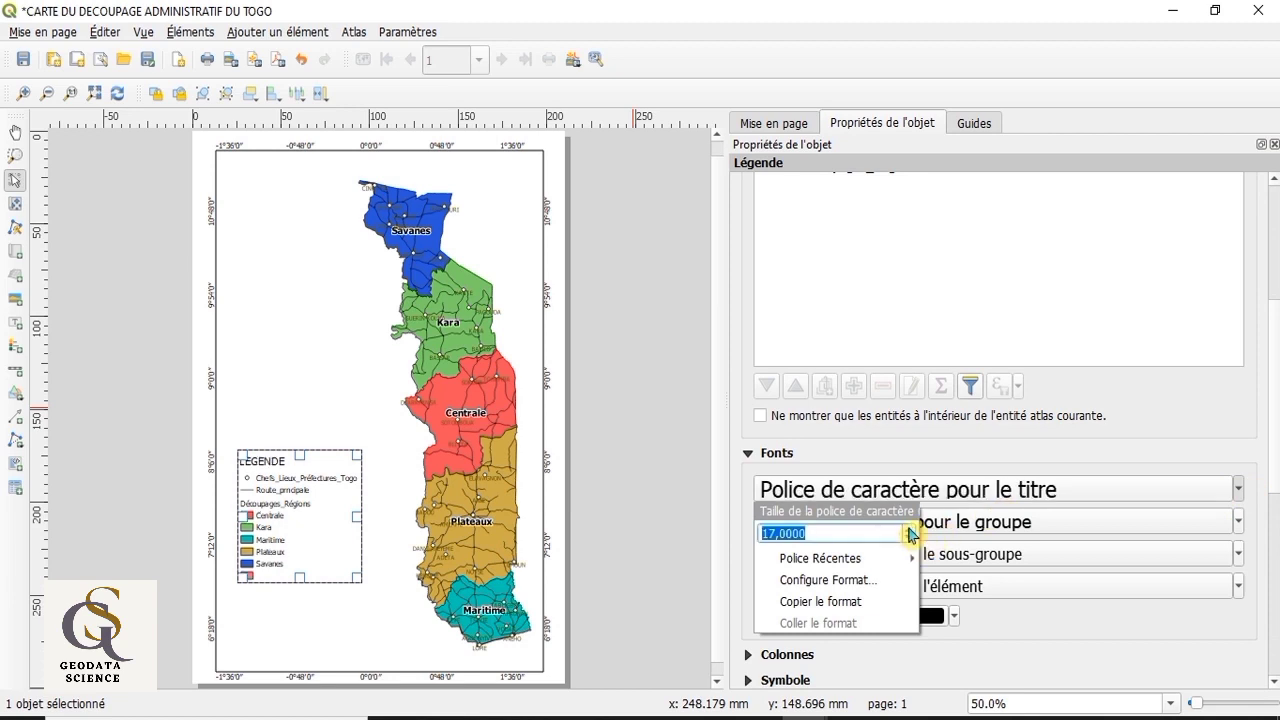
click(912, 530)
click(912, 530)
click(912, 530)
click(912, 530)
click(912, 530)
click(912, 530)
click(912, 530)
click(912, 530)
click(912, 530)
click(912, 530)
click(912, 530)
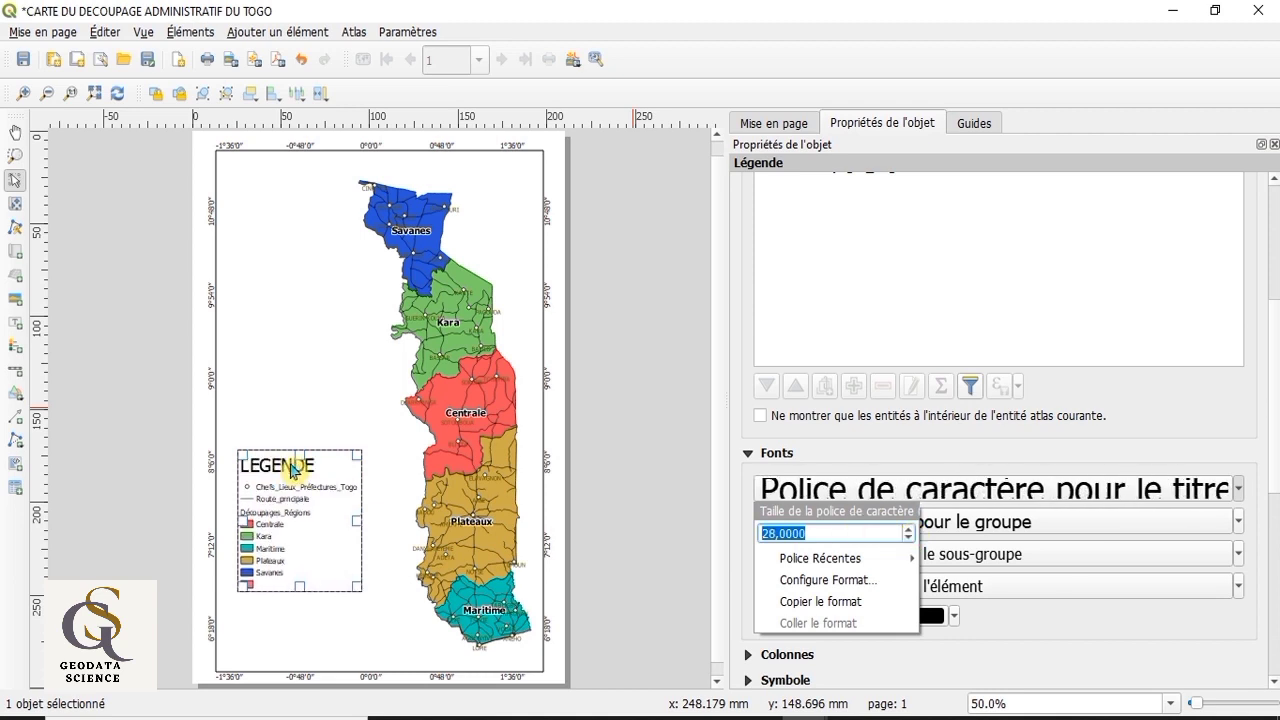
click(1135, 626)
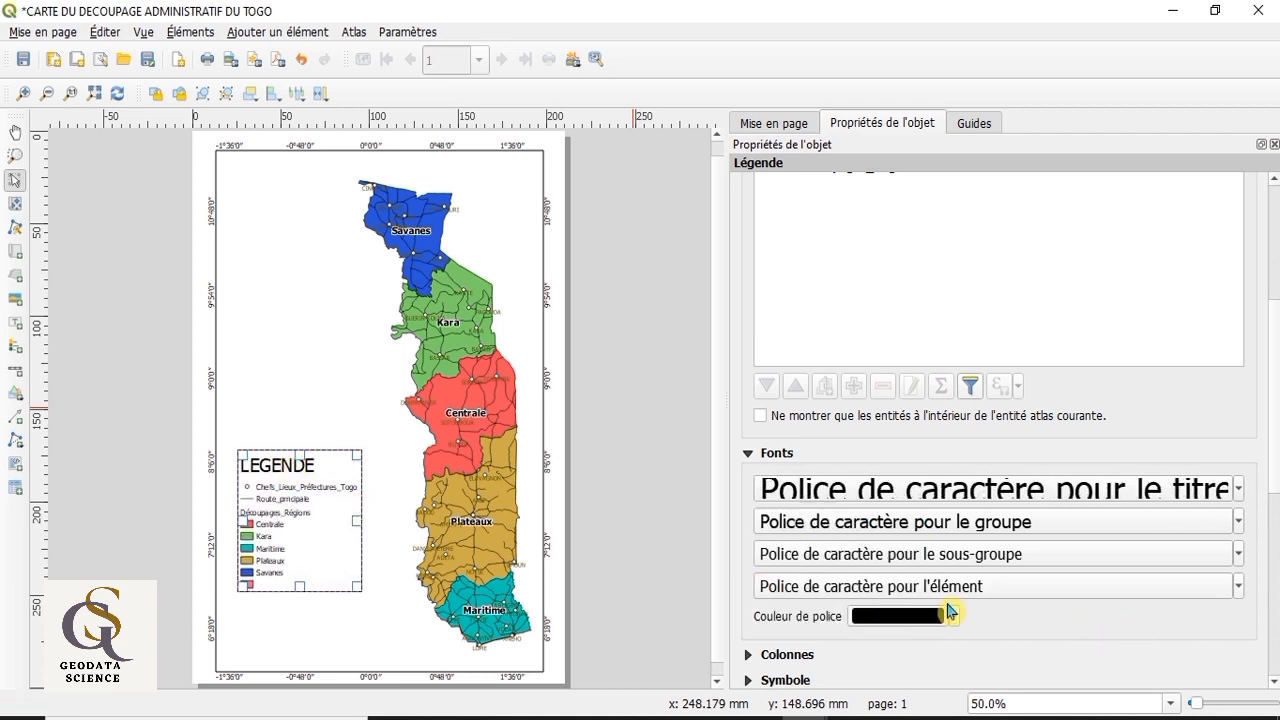
Step: Set the font size of the legend's item labels to 19
click(1238, 586)
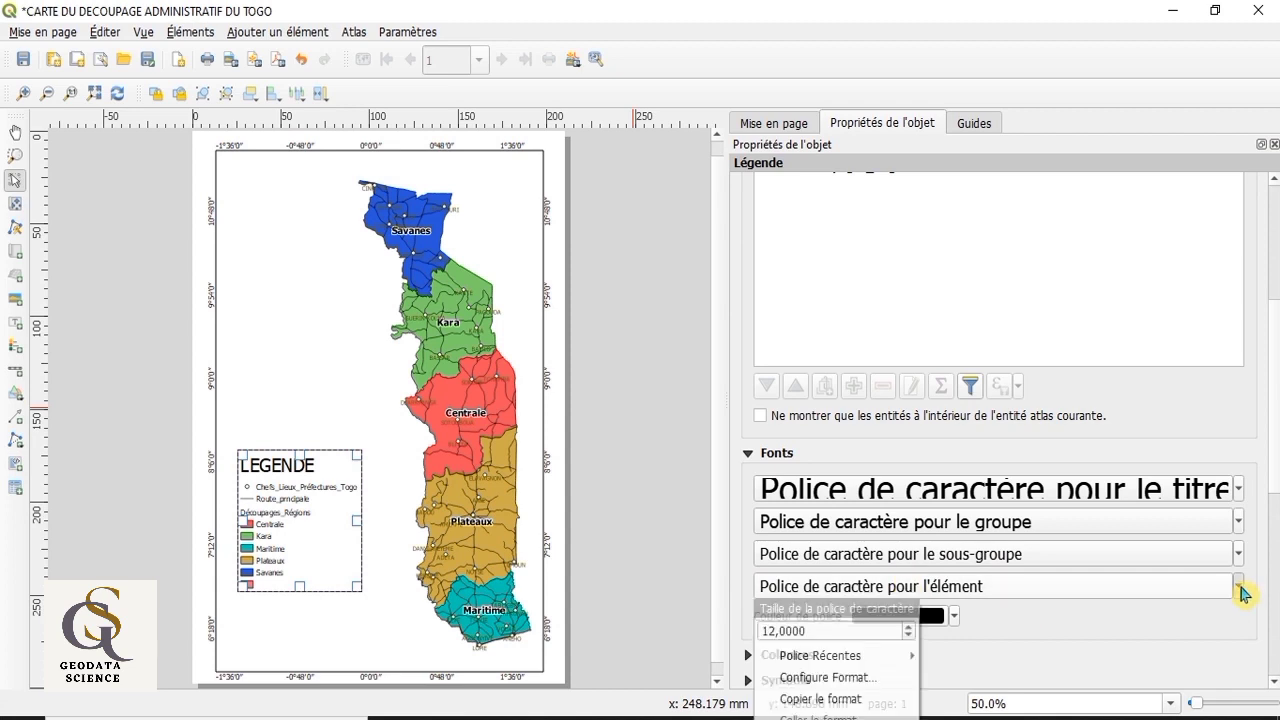
click(912, 627)
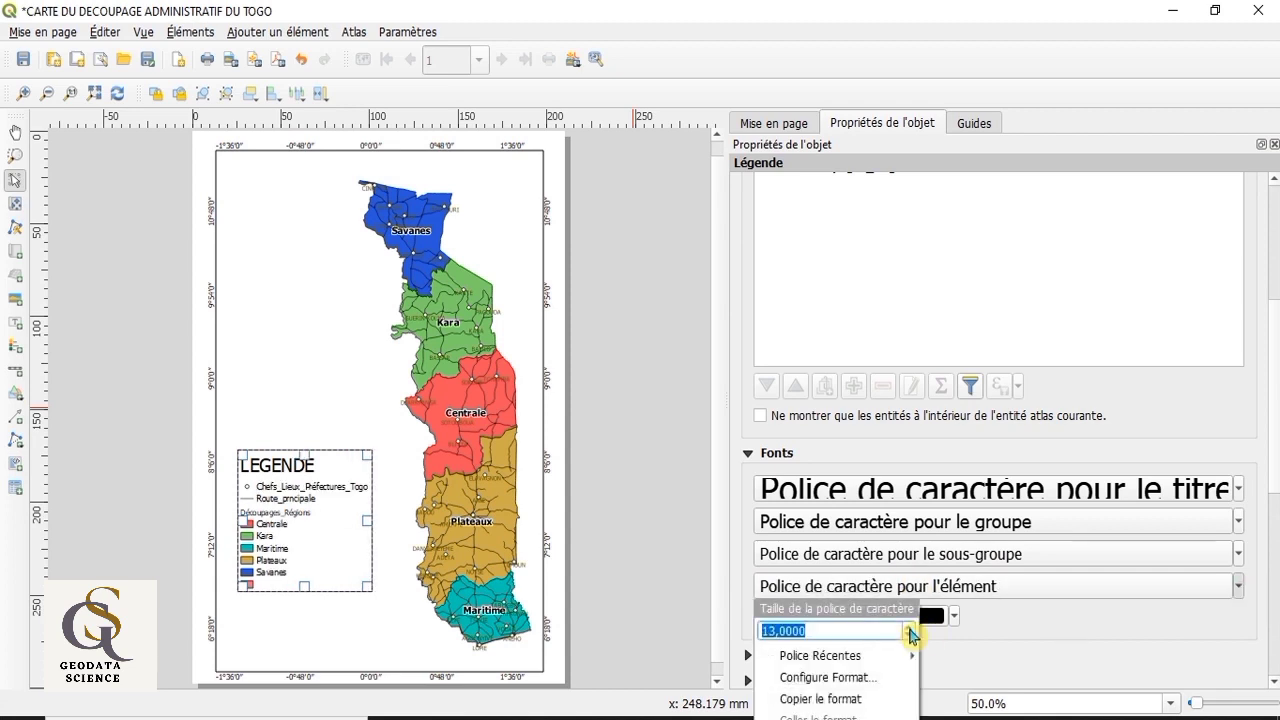
click(910, 628)
click(910, 628)
click(910, 628)
click(910, 628)
click(910, 628)
click(910, 628)
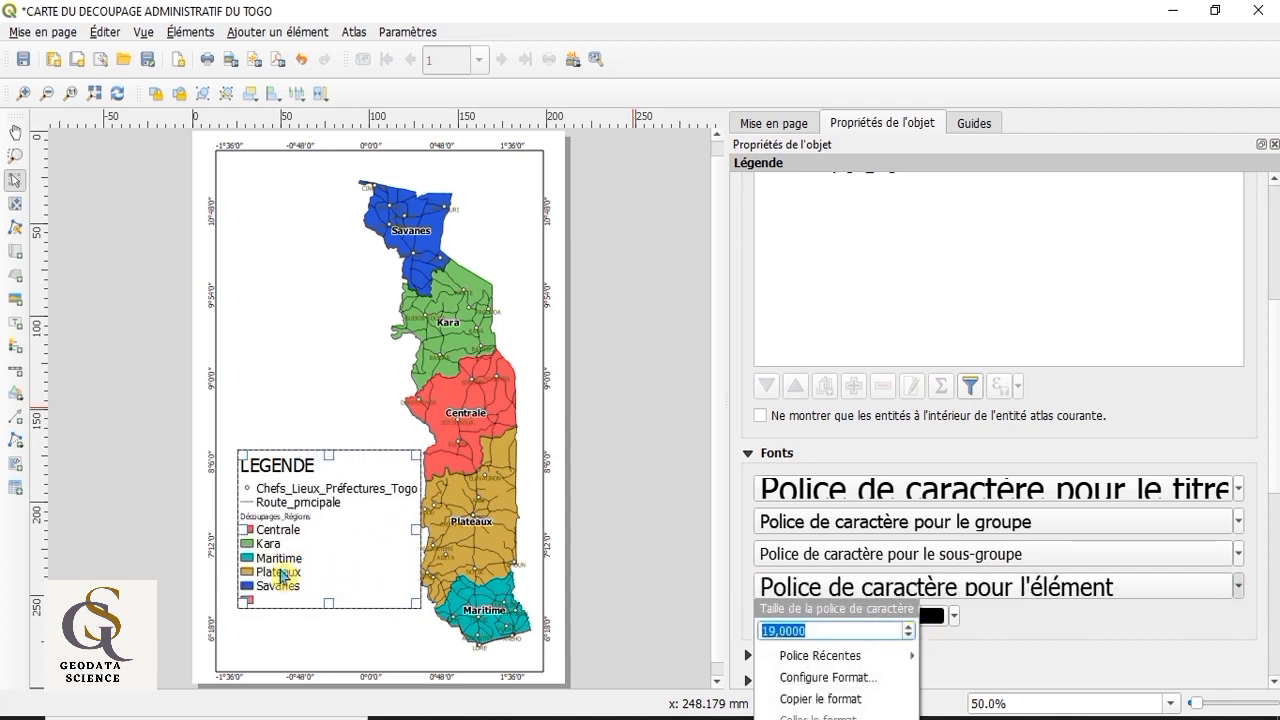
click(984, 652)
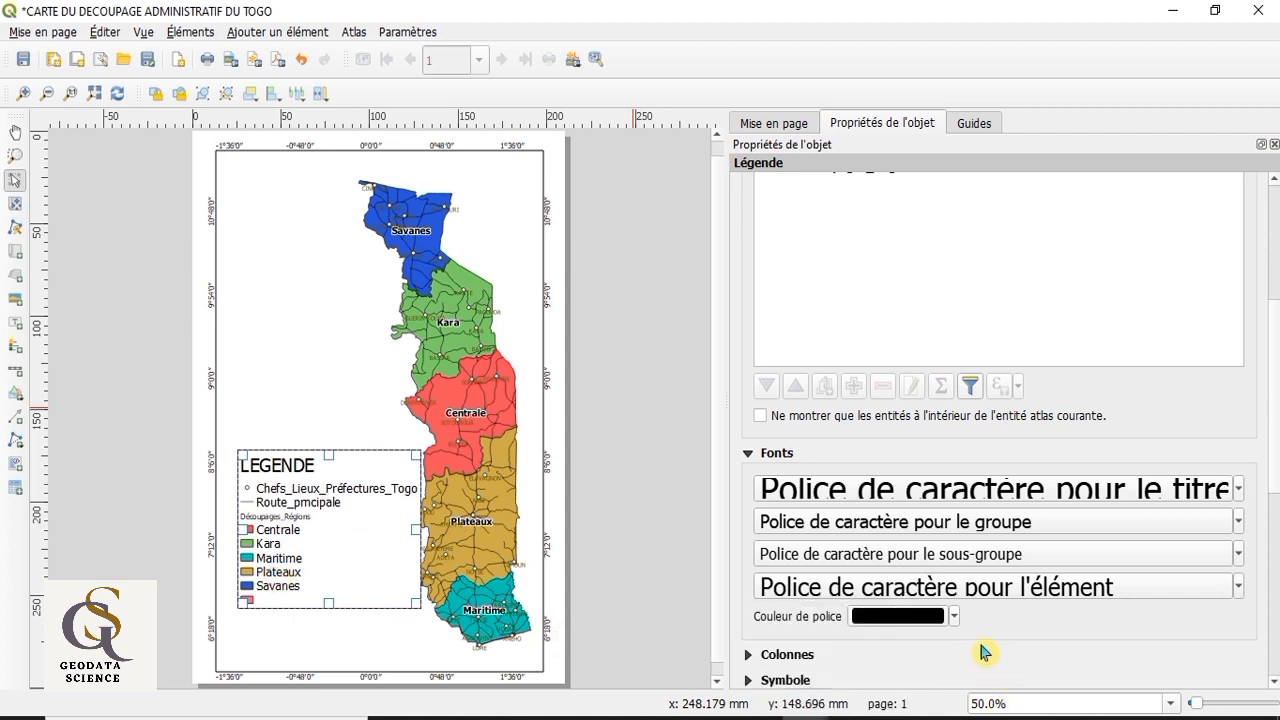
Step: Set the font size of the legend's subgroup headings to 27
click(1238, 555)
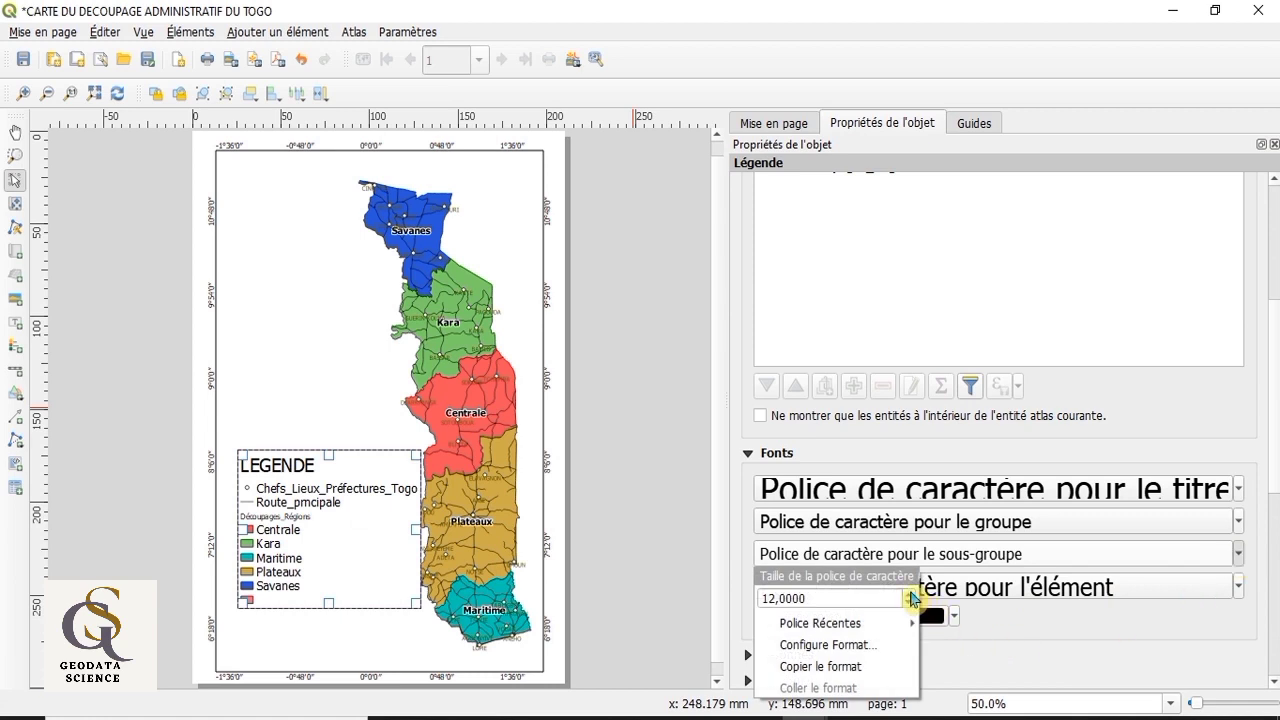
scroll(912, 597, up, 5)
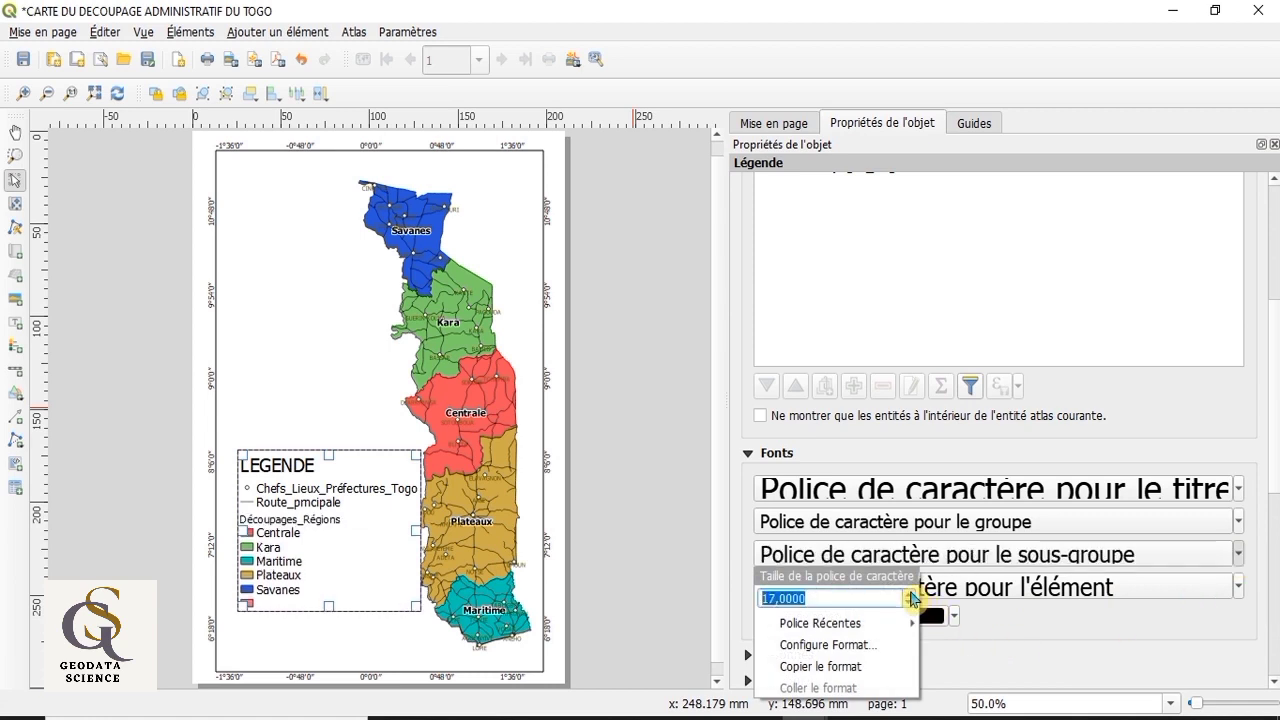
scroll(912, 598, up, 4)
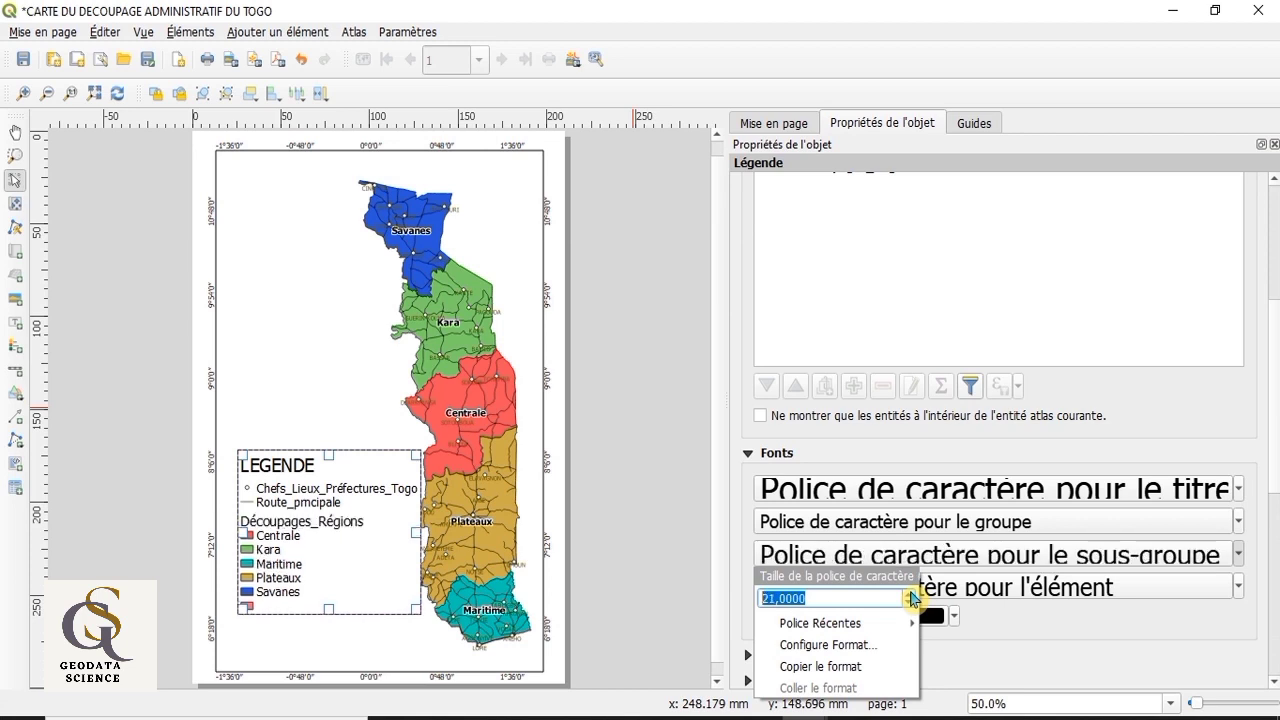
scroll(912, 598, up, 1)
scroll(912, 598, up, 5)
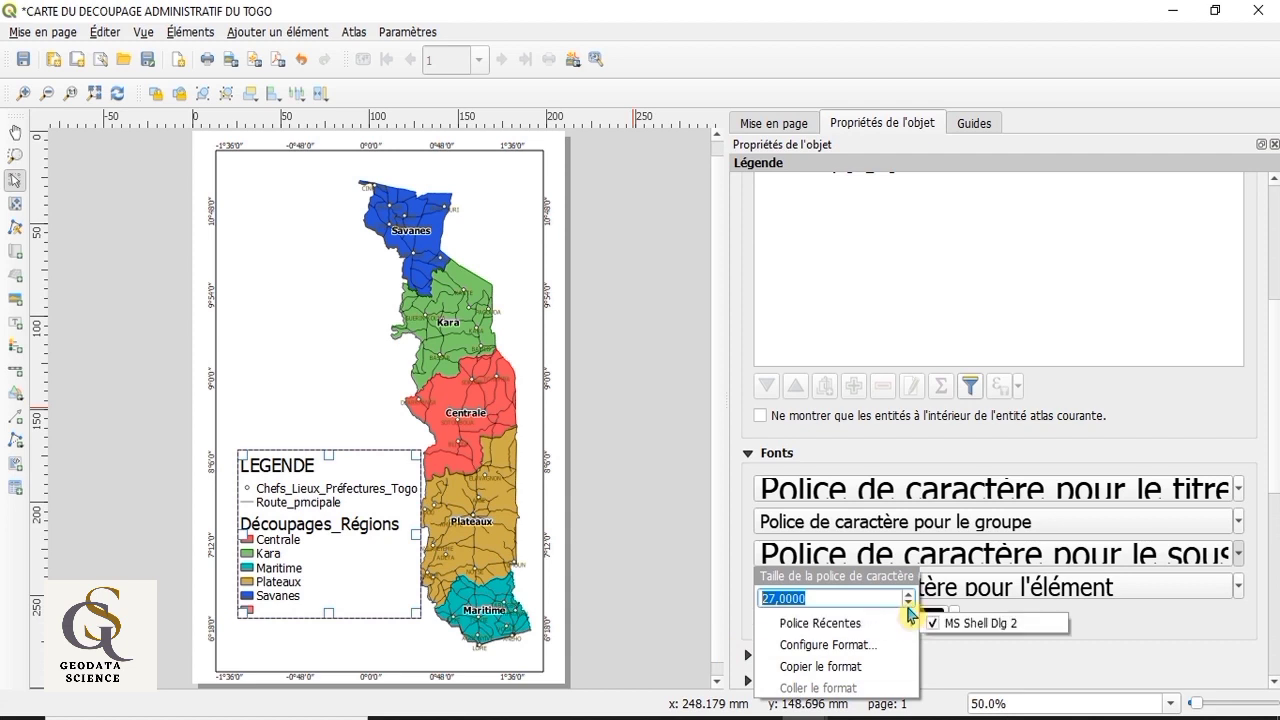
key(Escape)
click(912, 614)
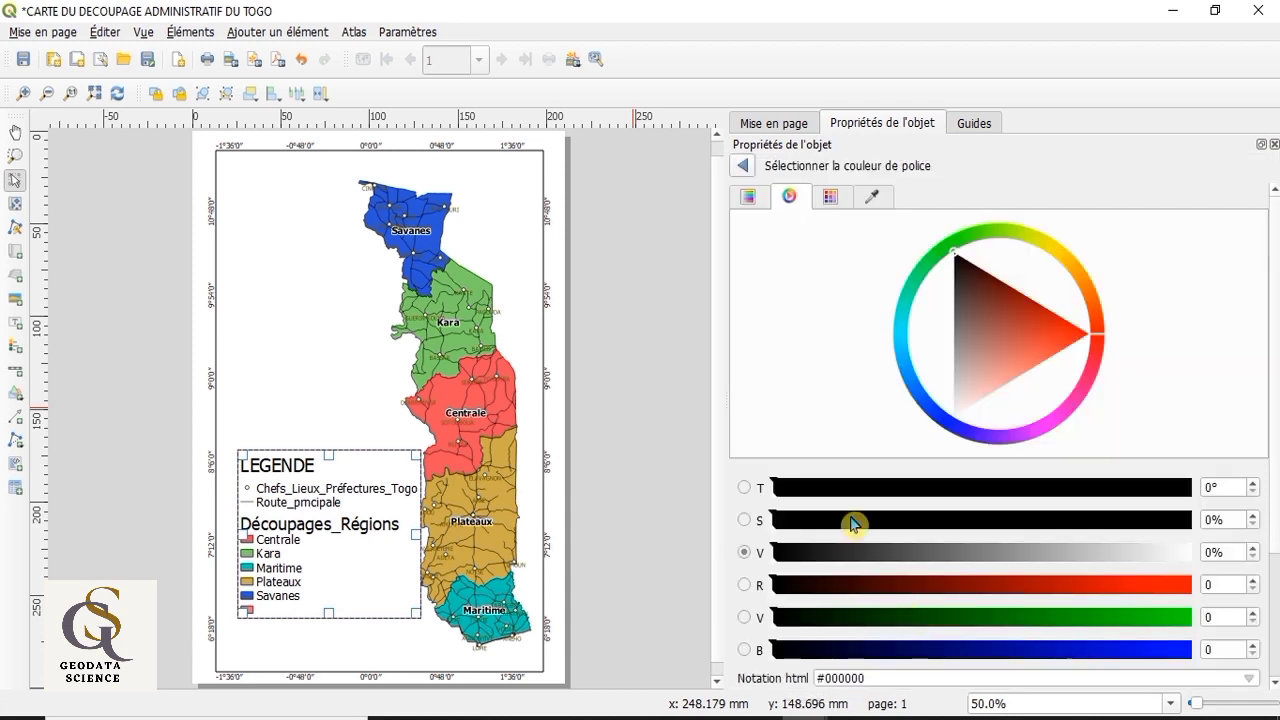
click(742, 166)
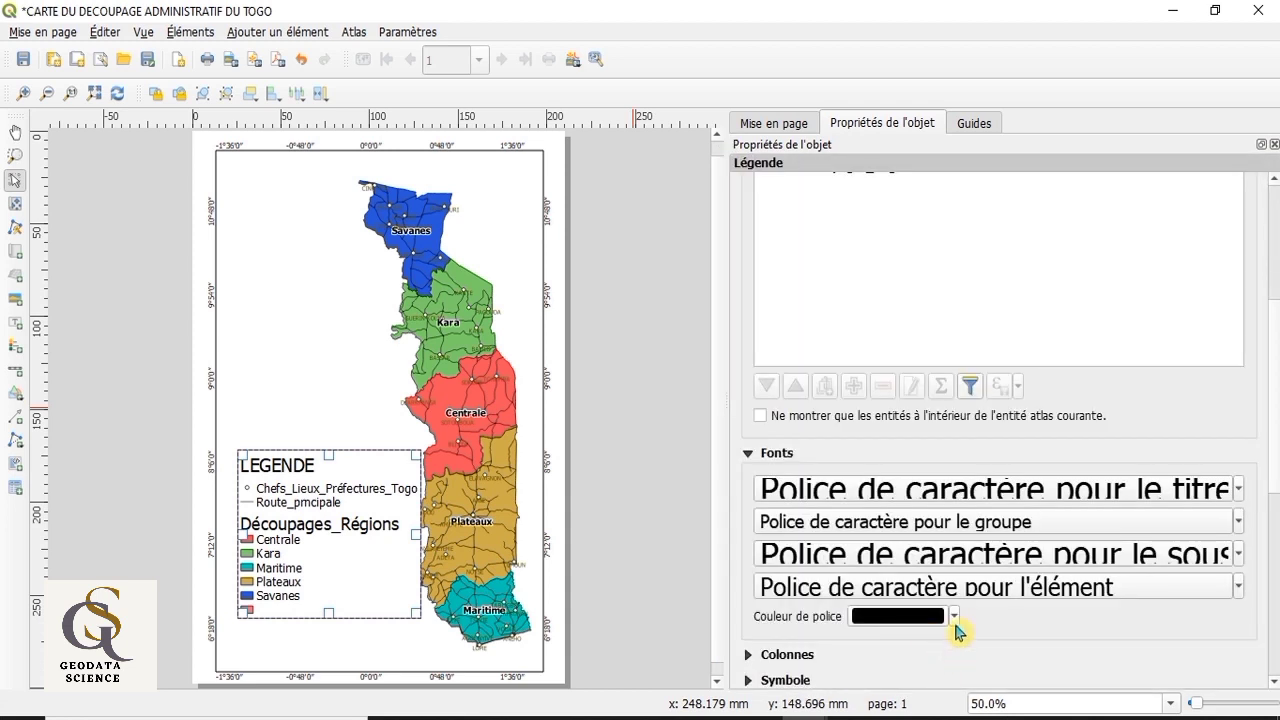
Step: Set the legend's subgroup heading font size to 24 and shift the legend slightly toward the map frame's lower-left corner
click(1238, 557)
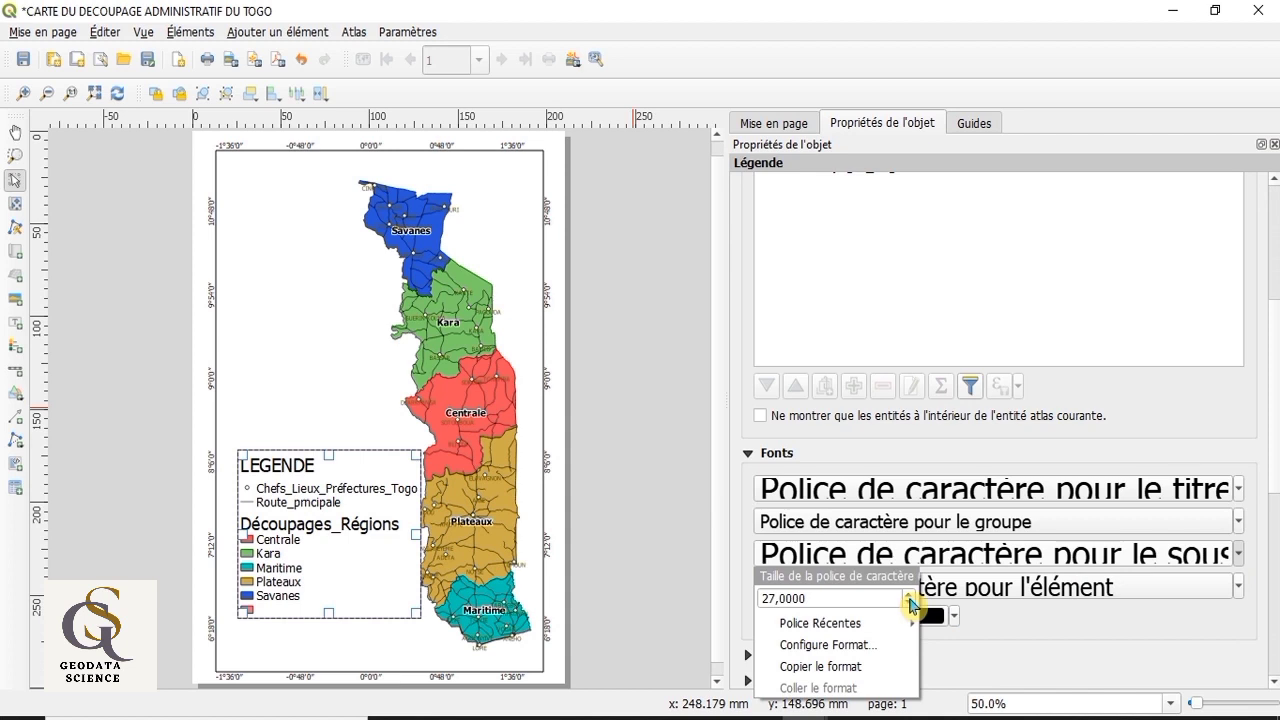
click(912, 604)
click(912, 604)
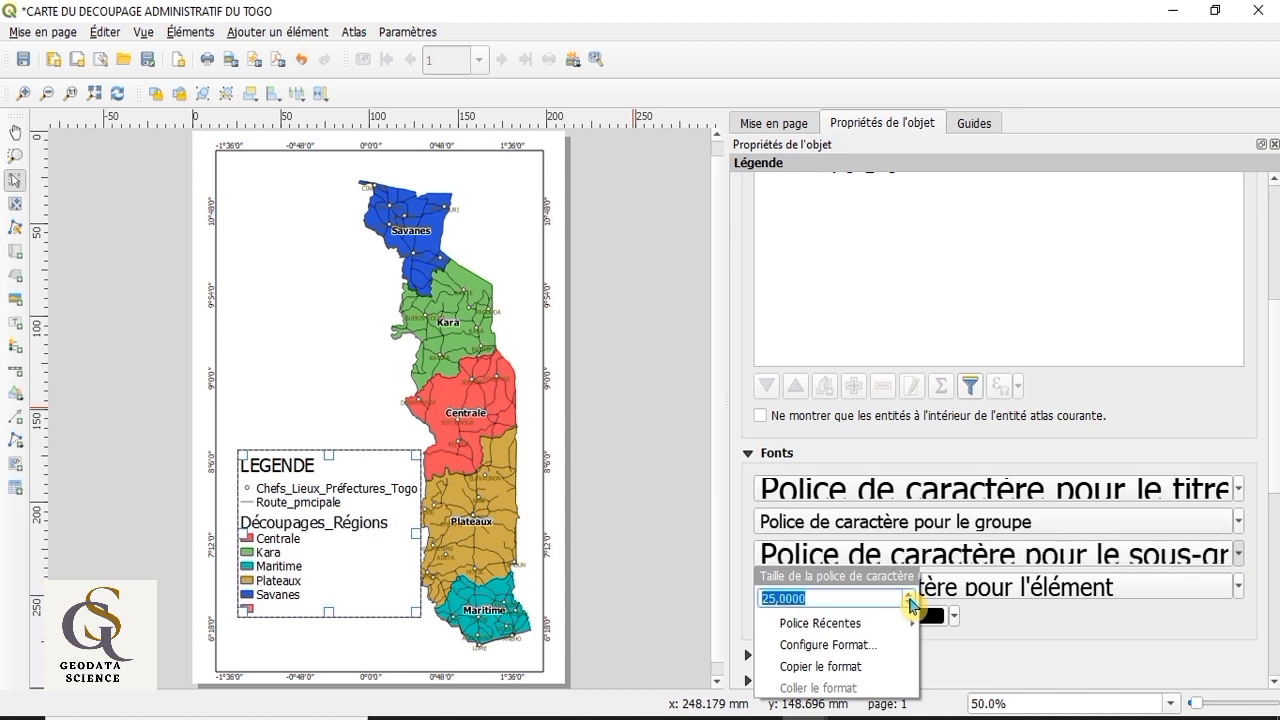
click(912, 604)
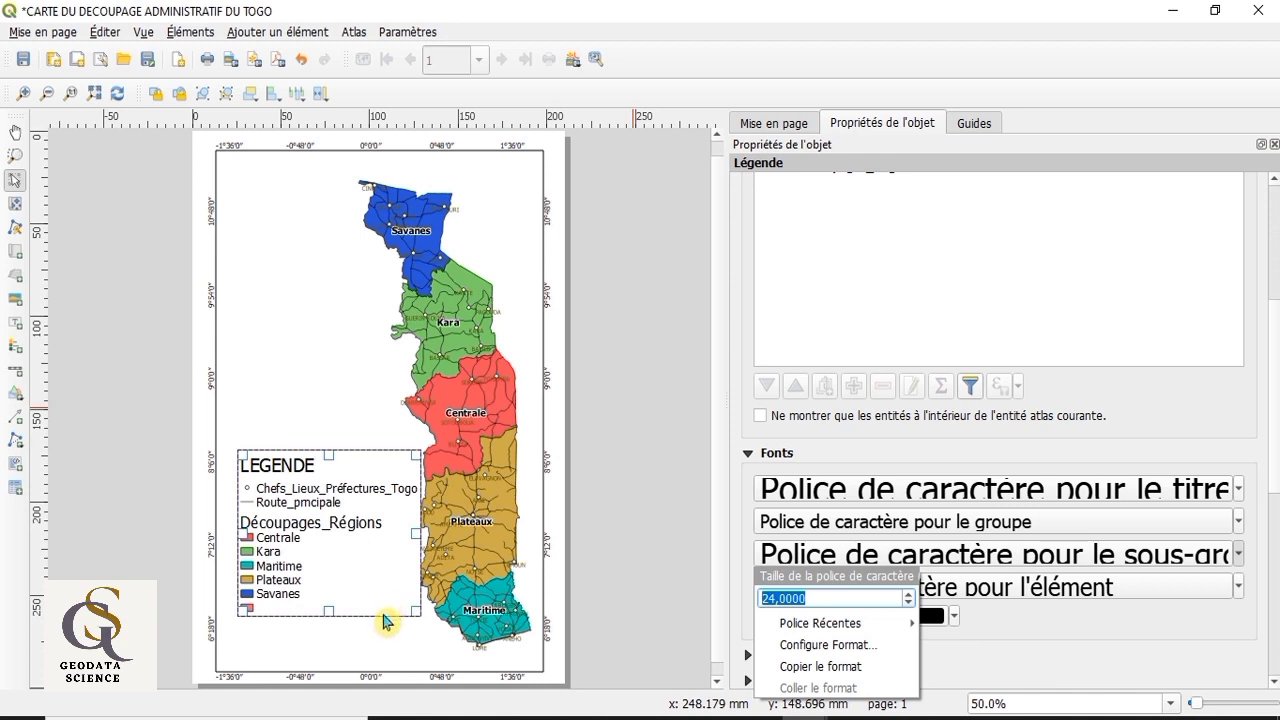
click(333, 576)
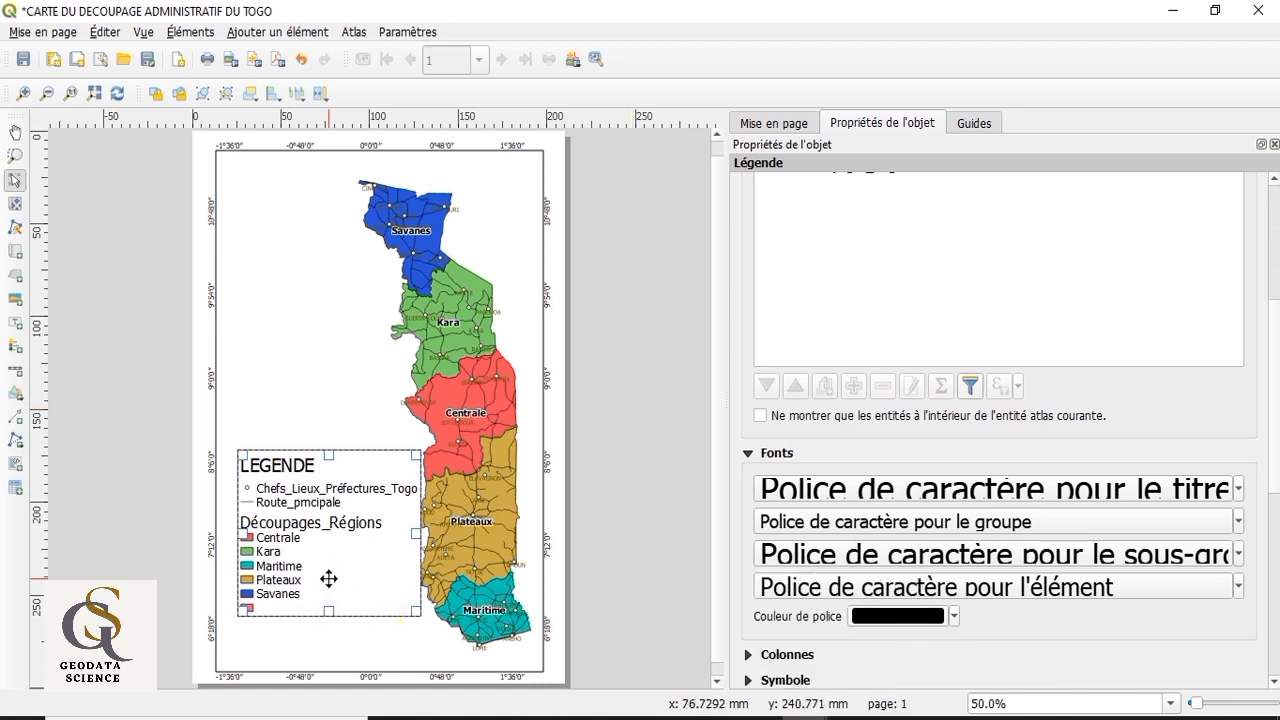
drag(320, 614, 321, 627)
drag(331, 557, 319, 570)
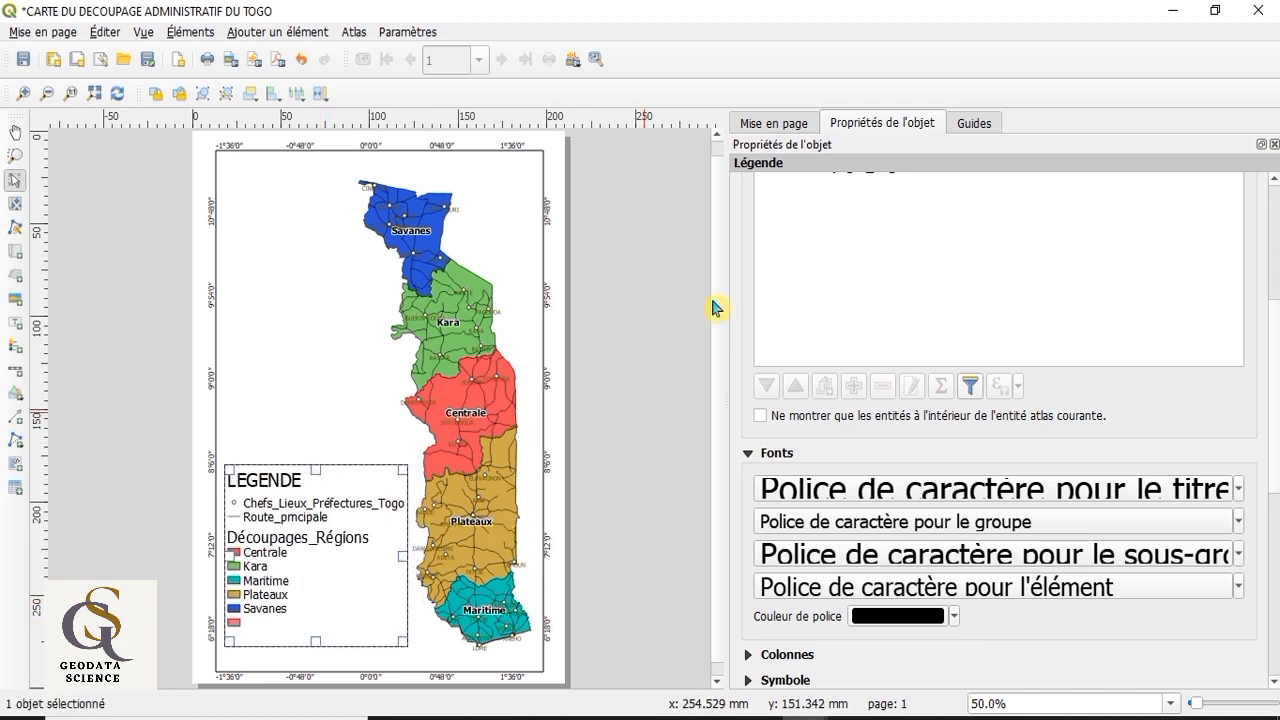
Step: Turn off the legend's automatic updating and remove the unnamed class from the Découpages_Régions entries
scroll(823, 300, up, 3)
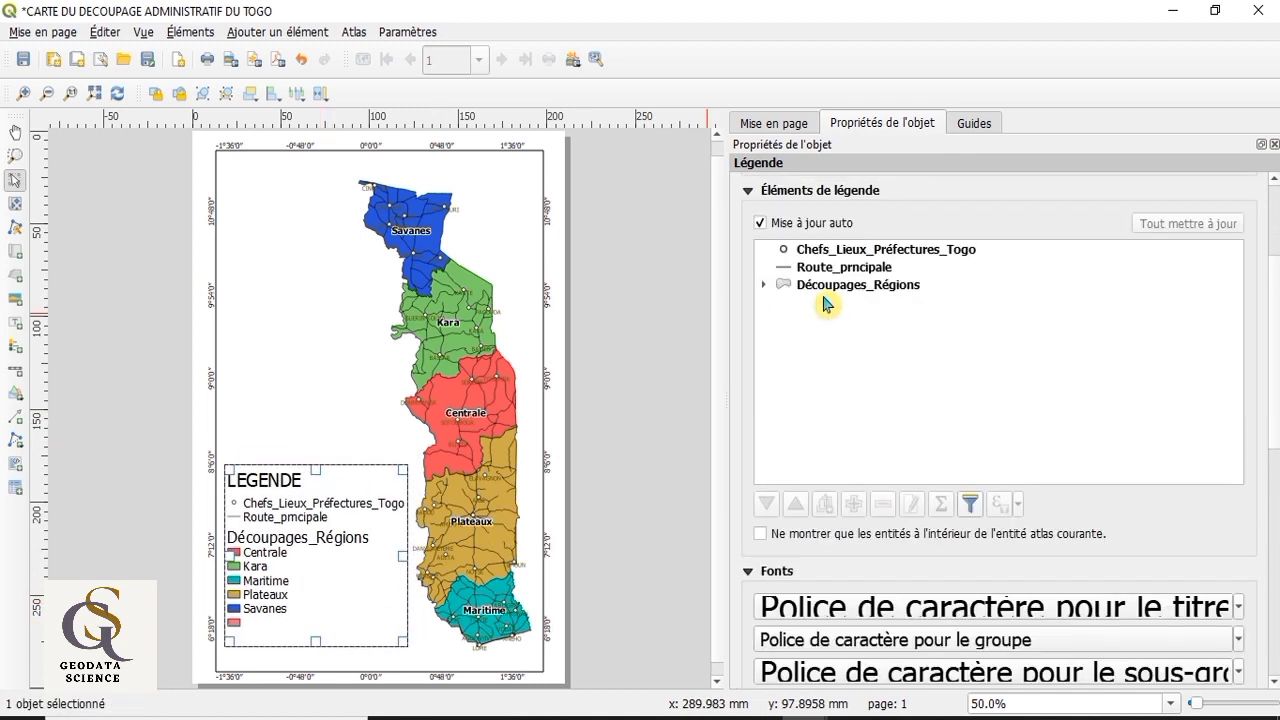
click(765, 287)
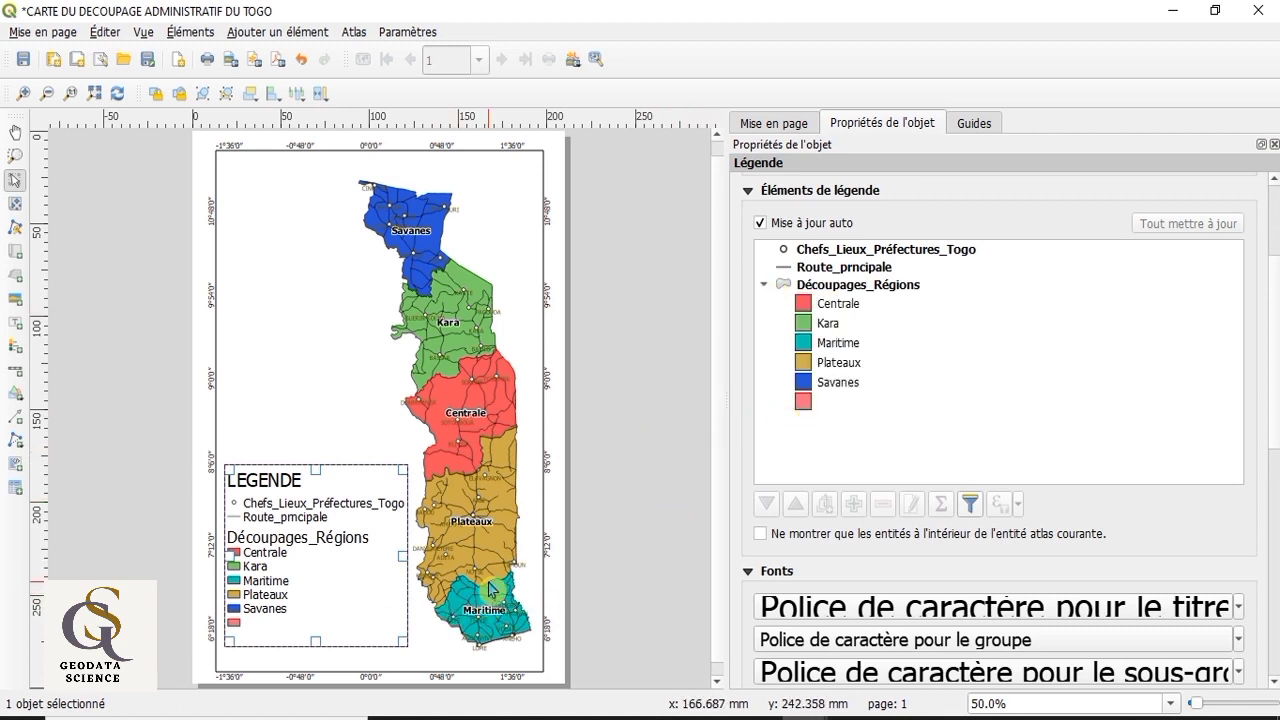
click(629, 452)
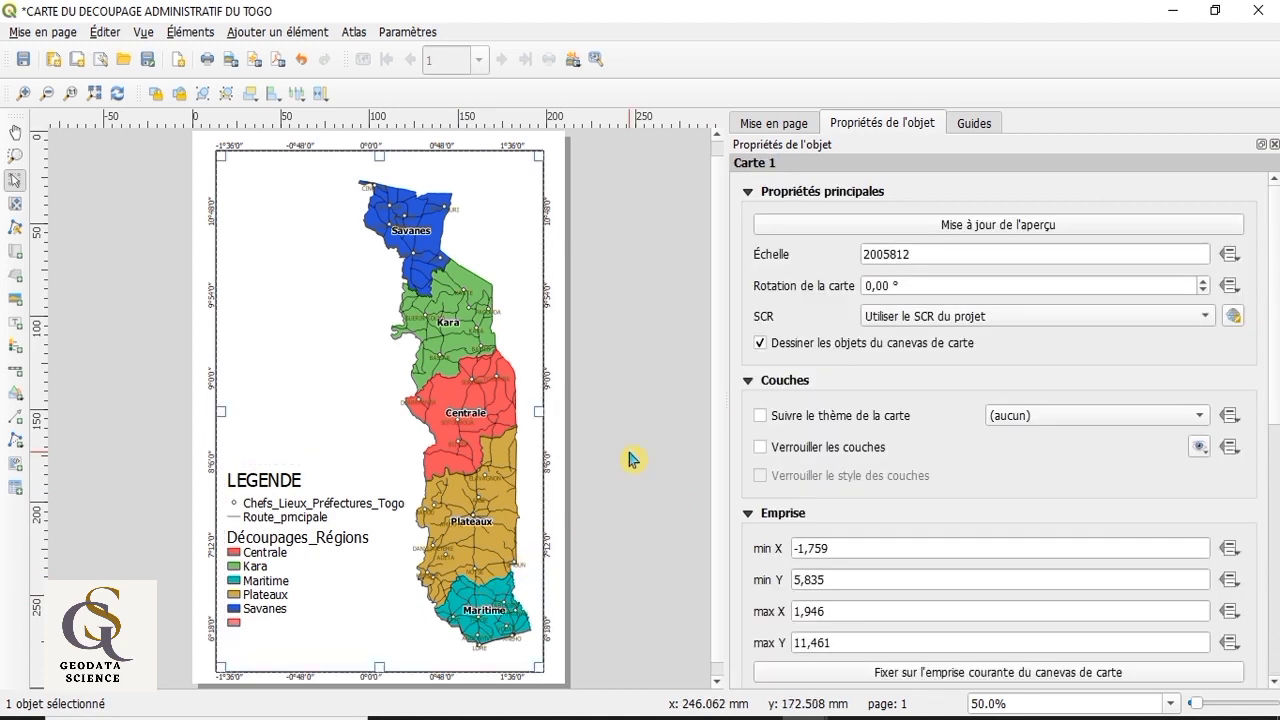
click(286, 502)
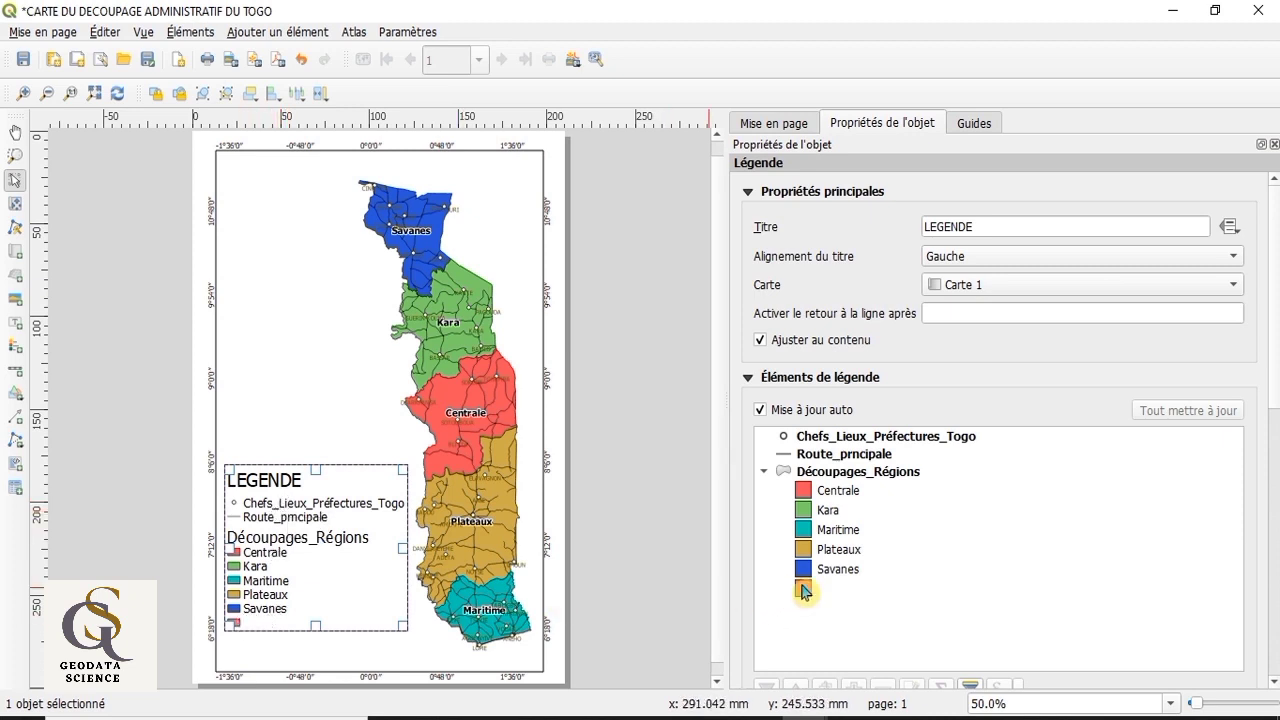
click(760, 411)
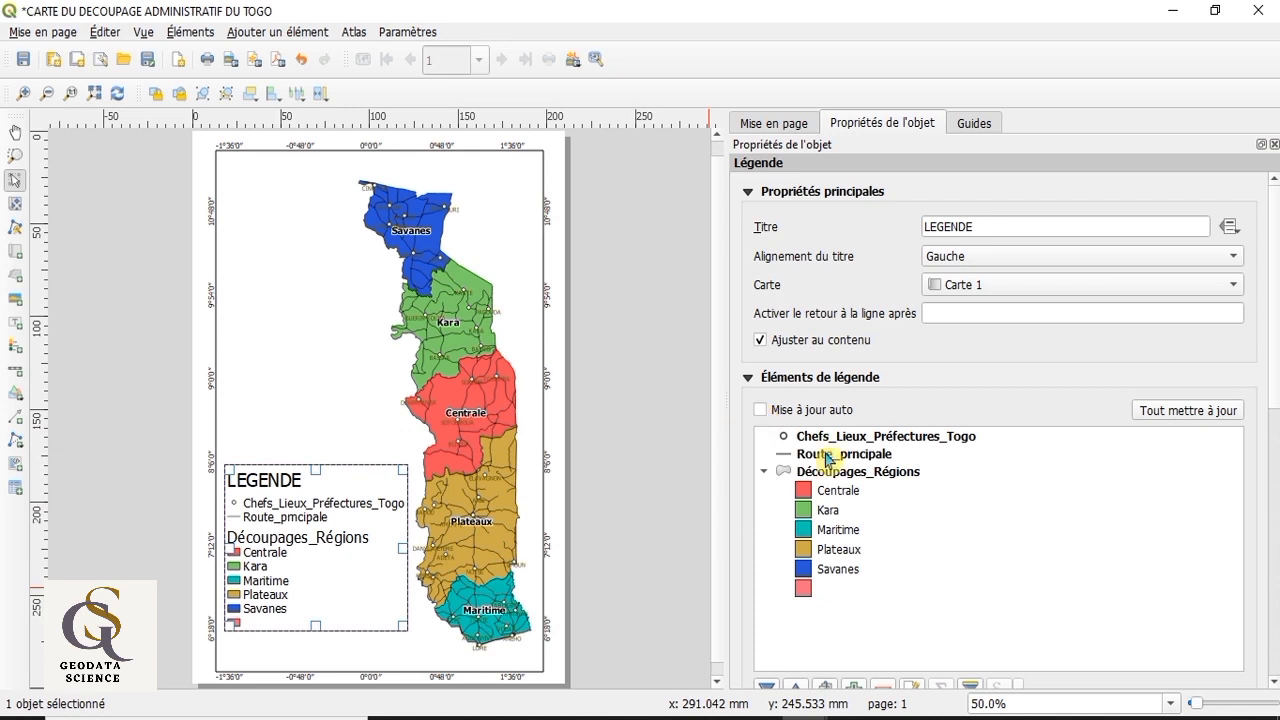
scroll(920, 540, down, 1)
scroll(920, 540, down, 1)
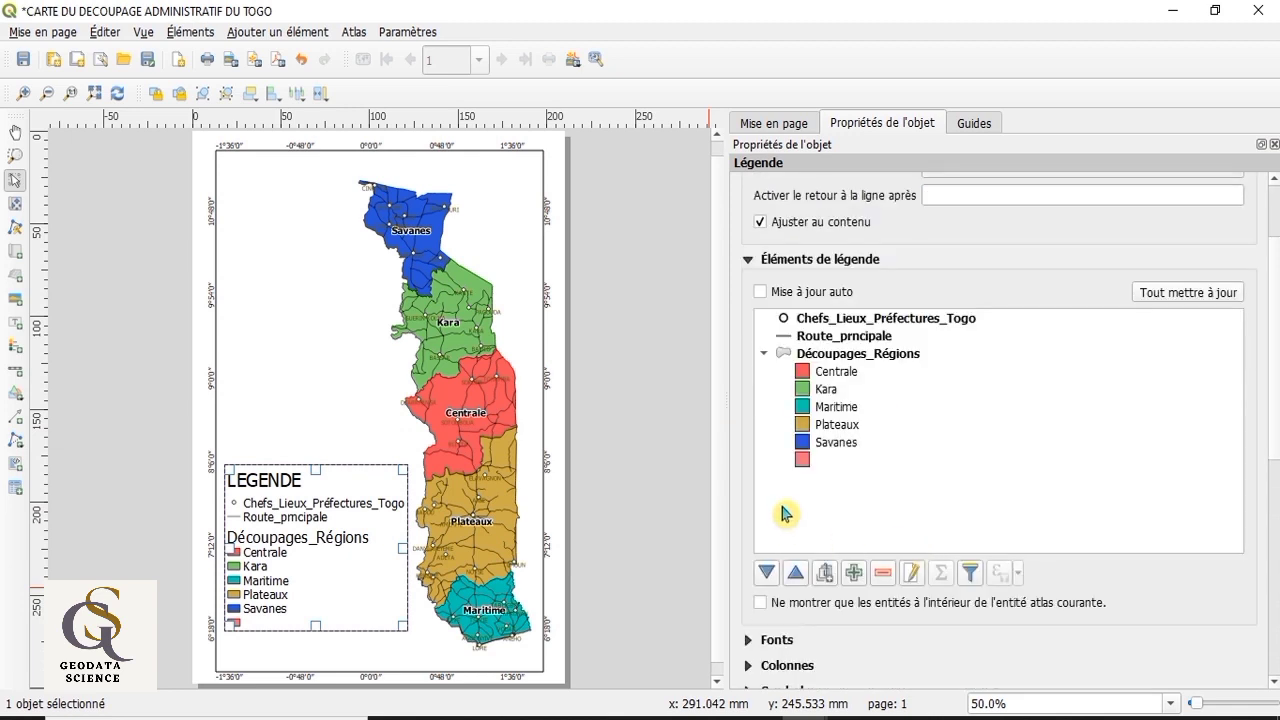
click(809, 462)
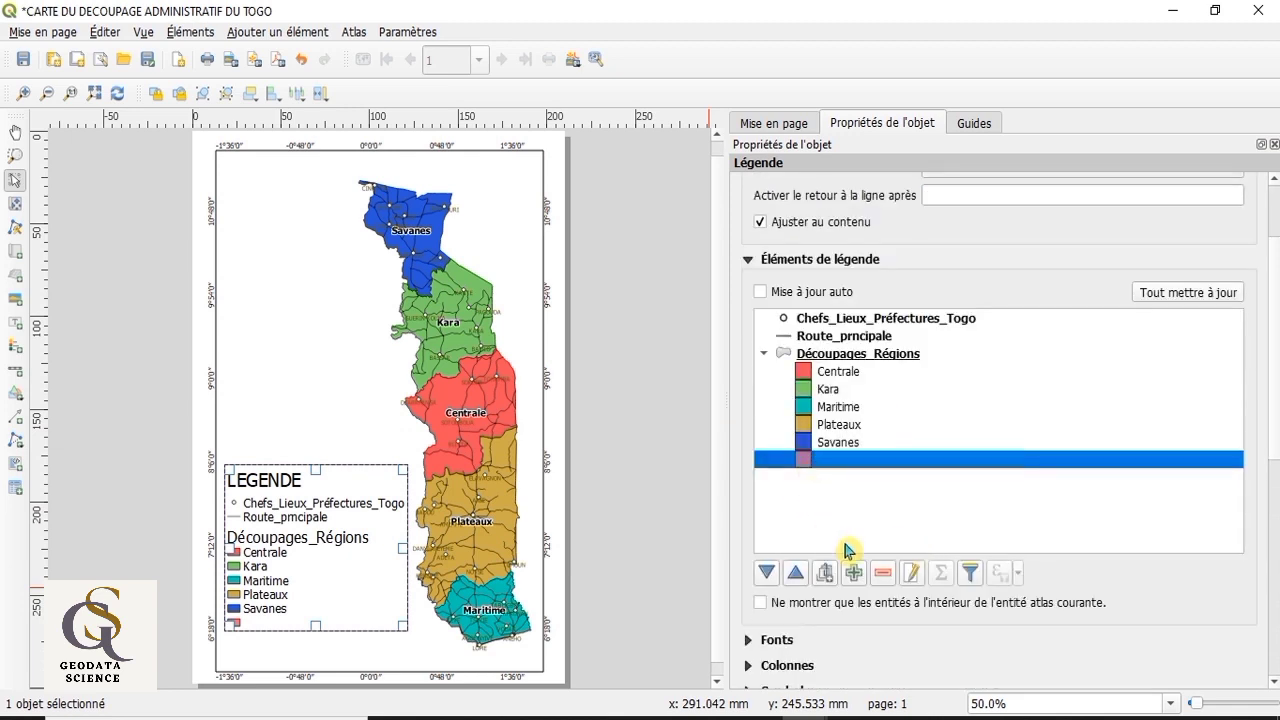
click(882, 576)
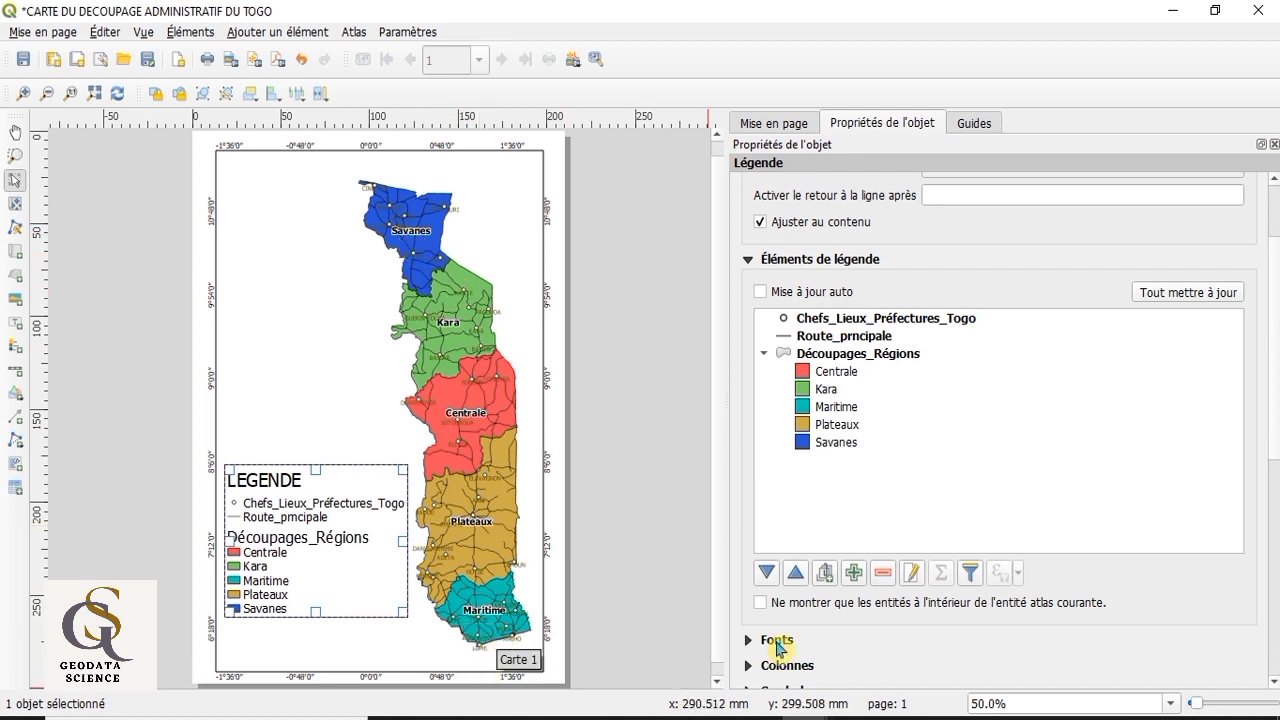
Step: Reorder the Découpages_Régions legend entries so that Savanes comes first and Kara sits directly below it
click(828, 445)
click(796, 574)
click(797, 575)
click(797, 575)
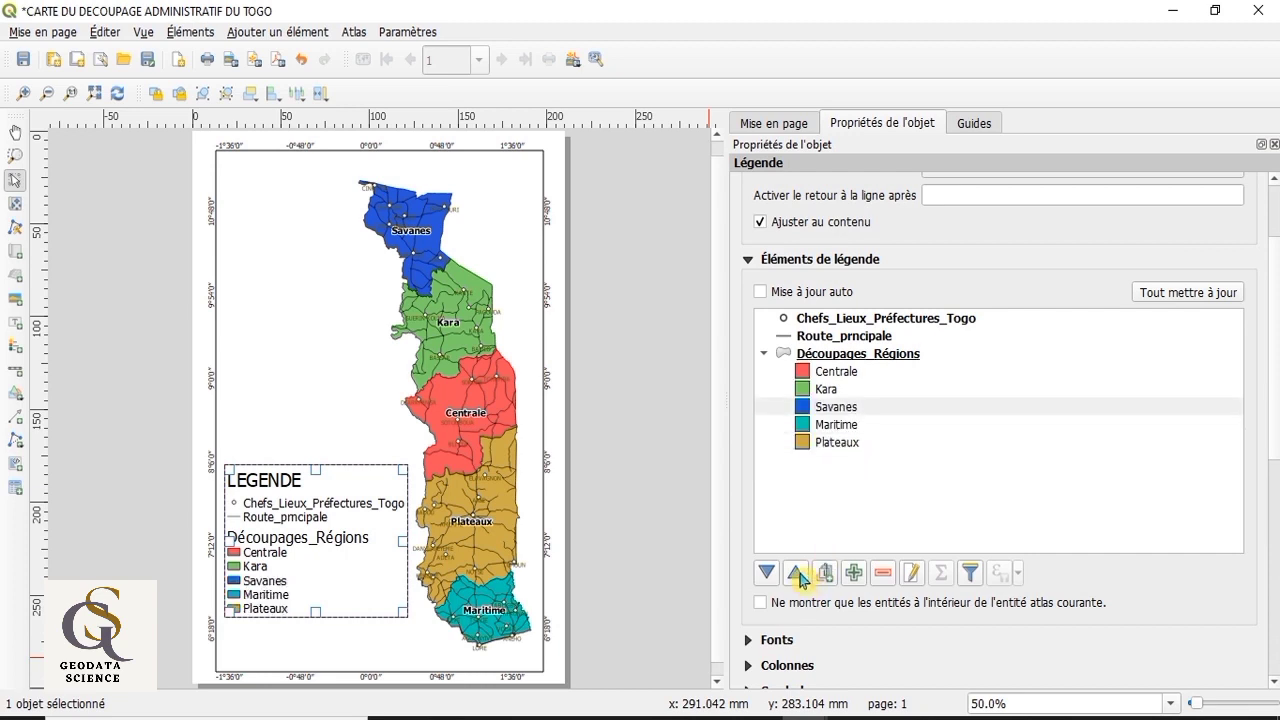
click(797, 575)
click(797, 575)
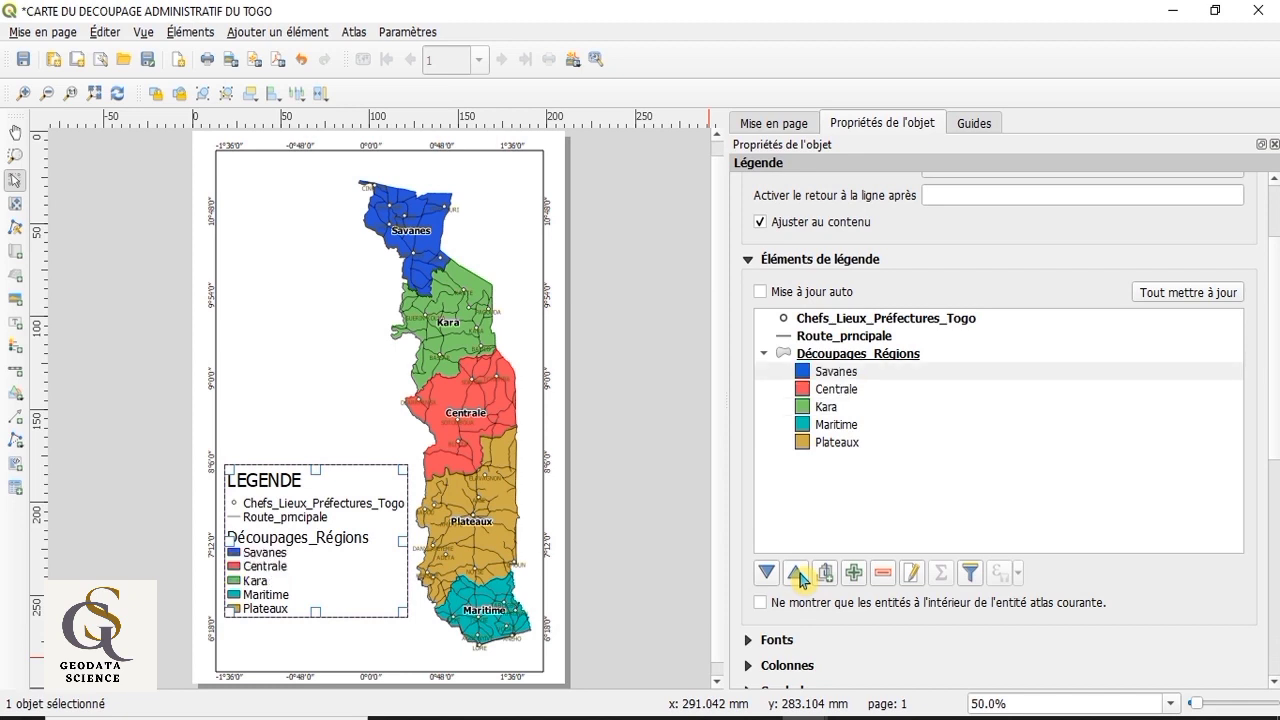
click(832, 408)
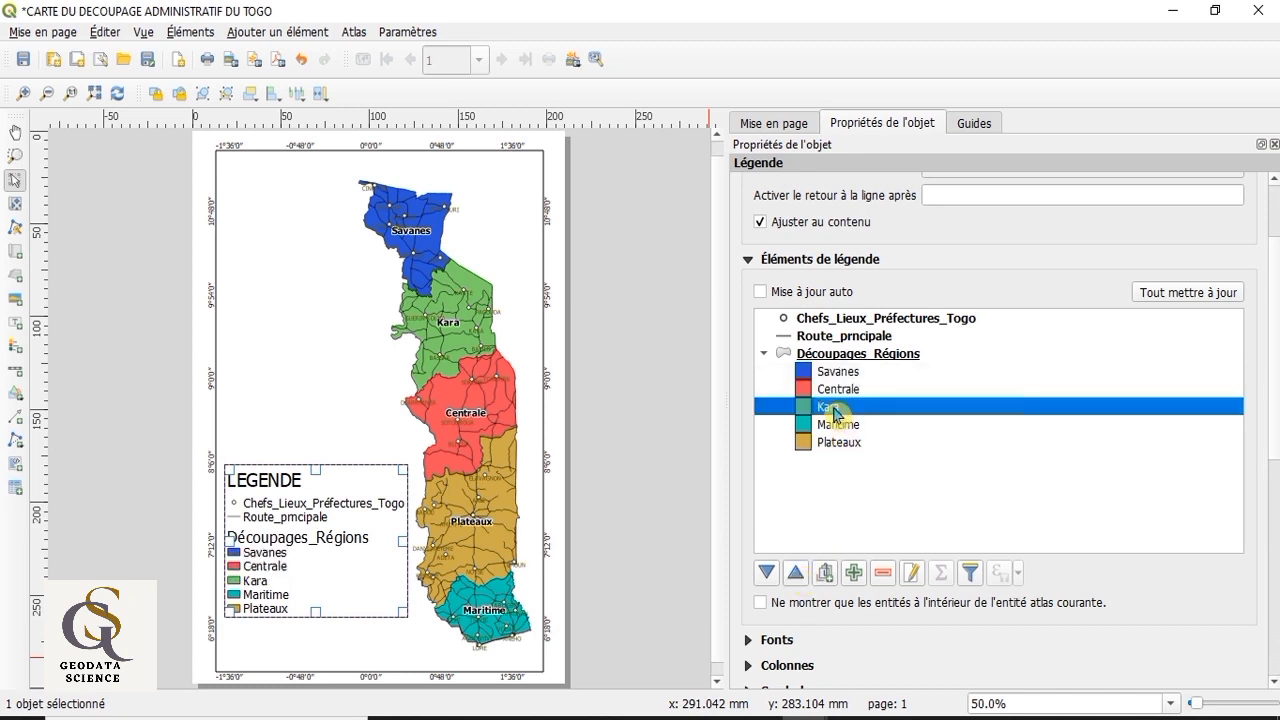
click(795, 575)
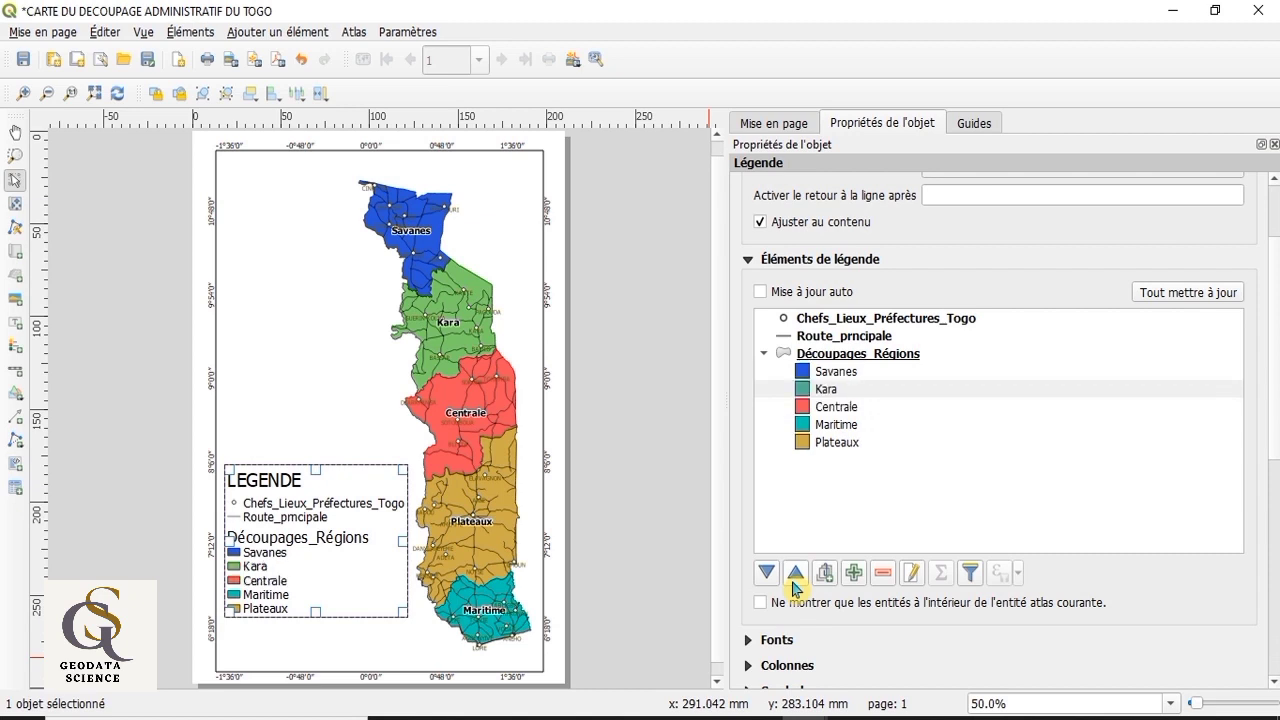
click(839, 409)
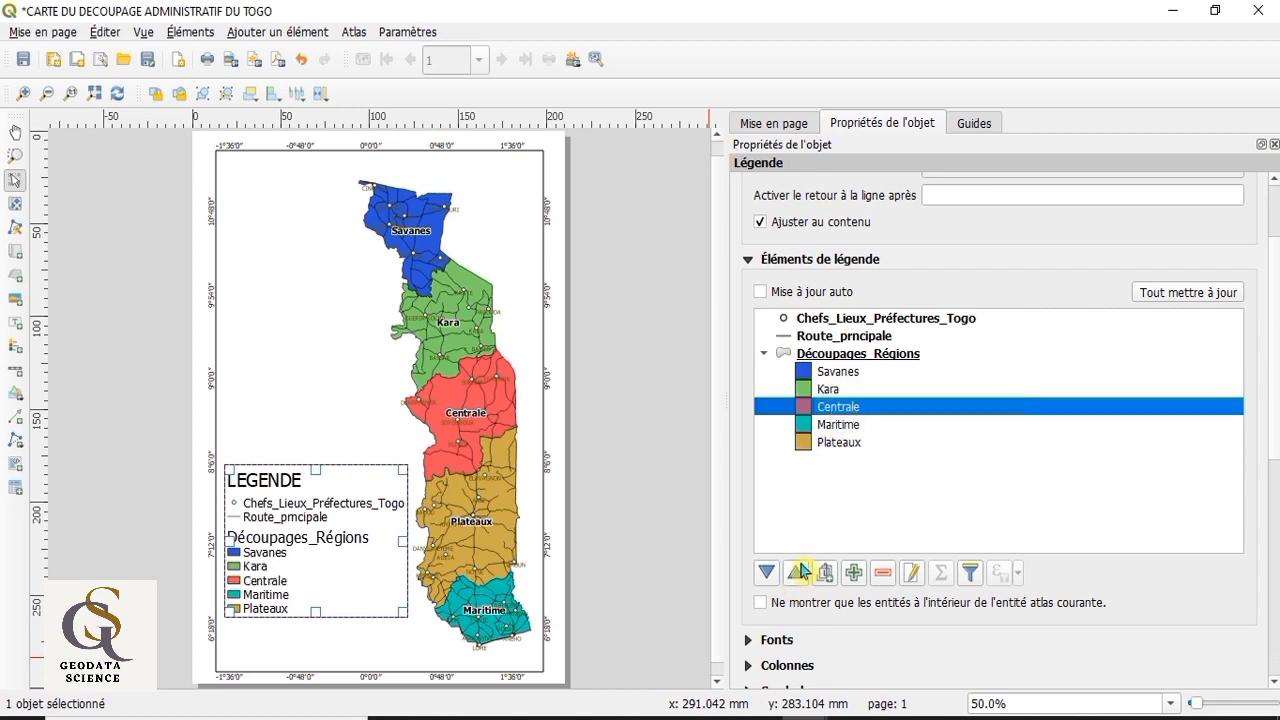
click(767, 574)
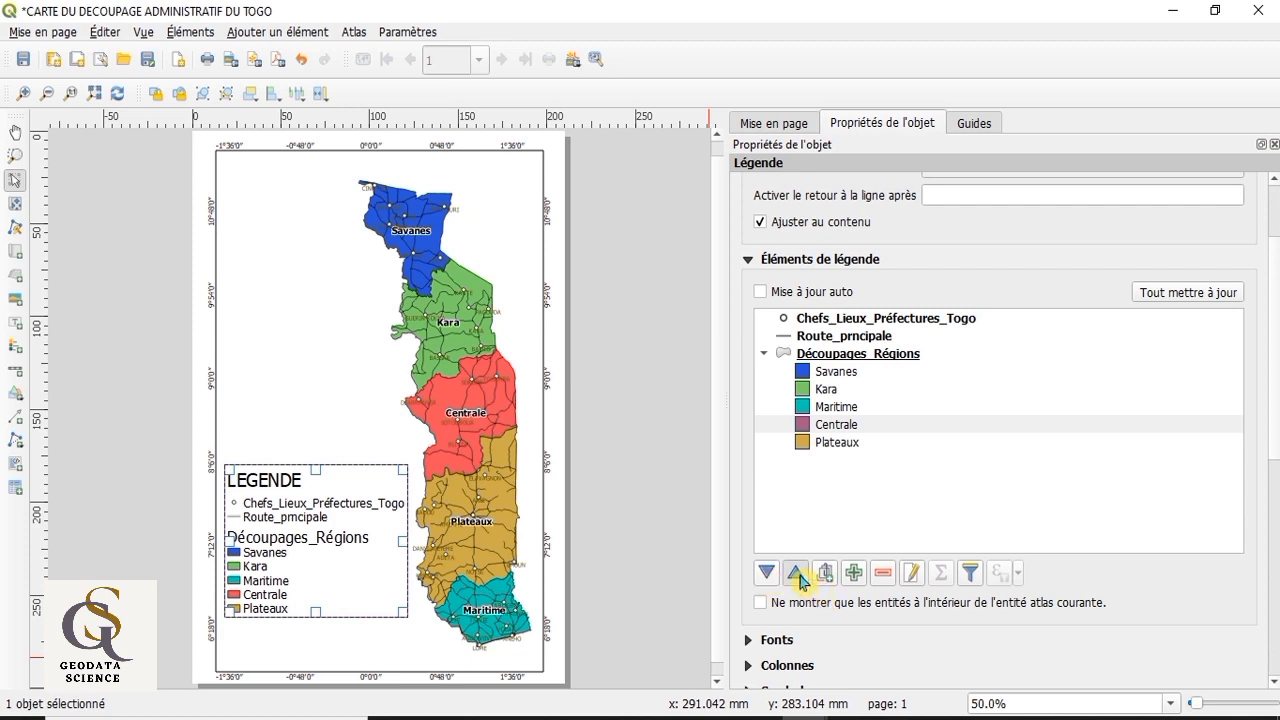
click(797, 575)
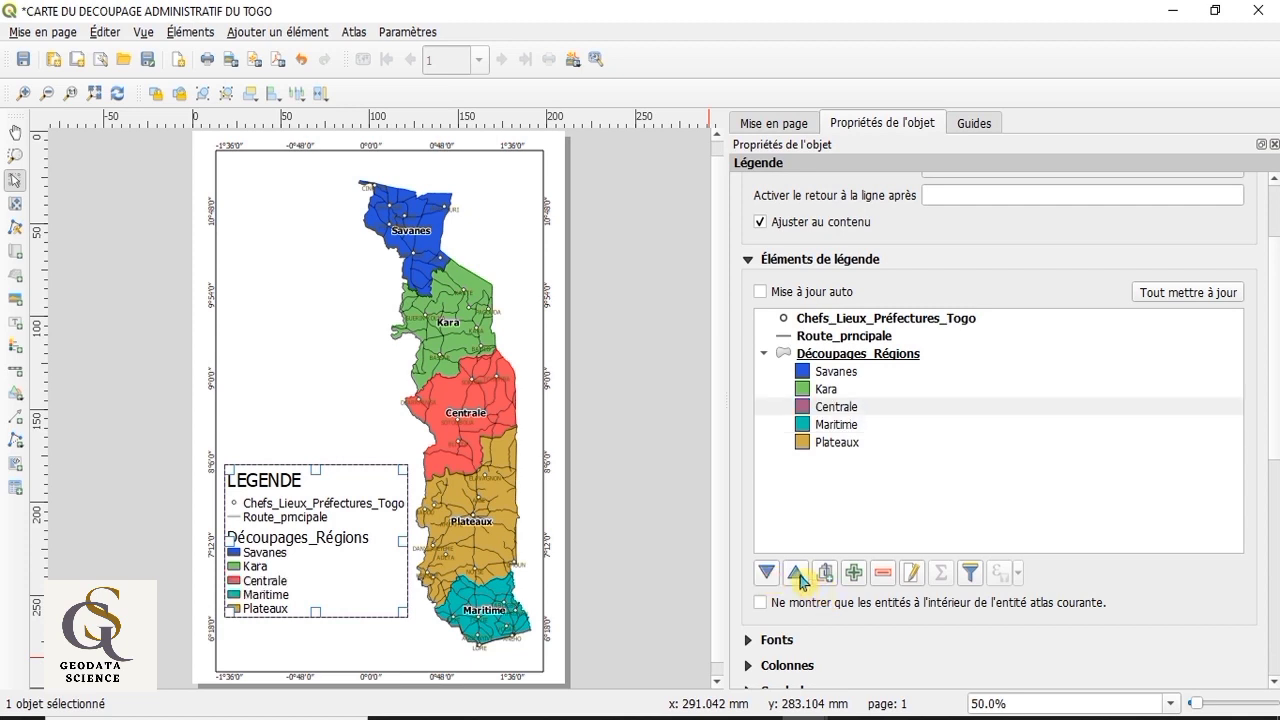
Step: Move the Maritime entry below Plateaux in the legend and deselect the legend
click(831, 428)
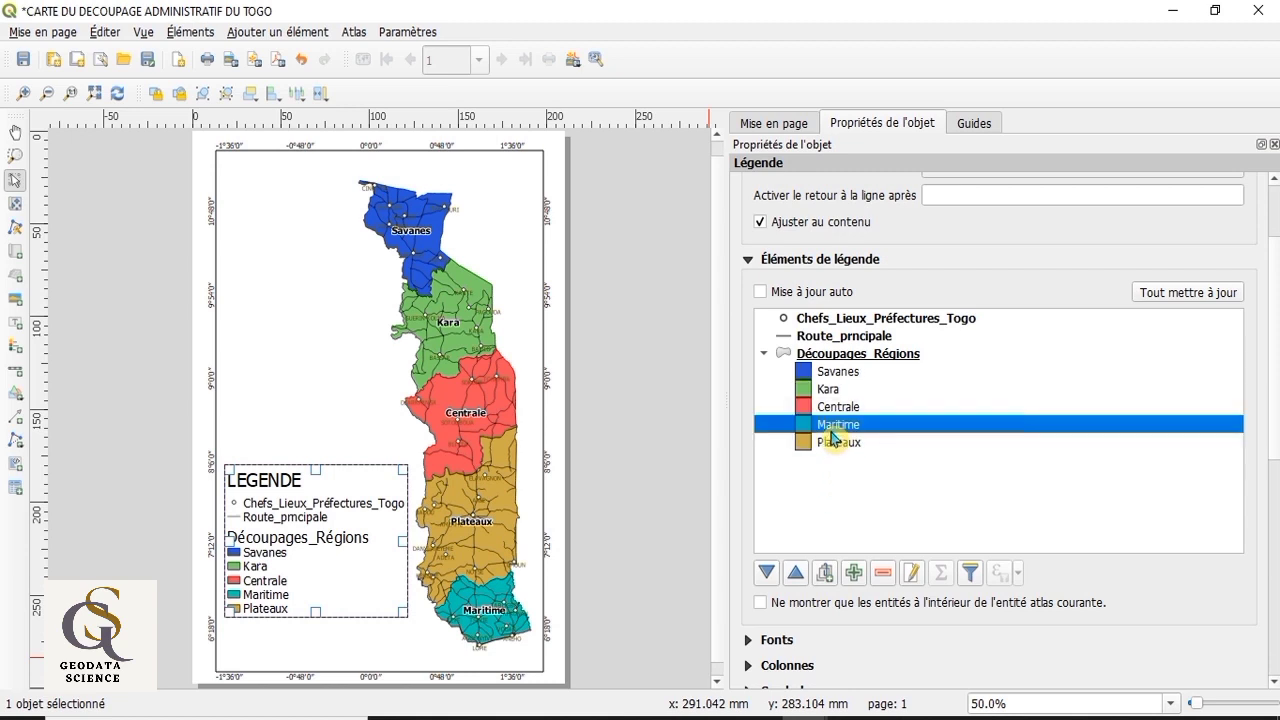
click(767, 573)
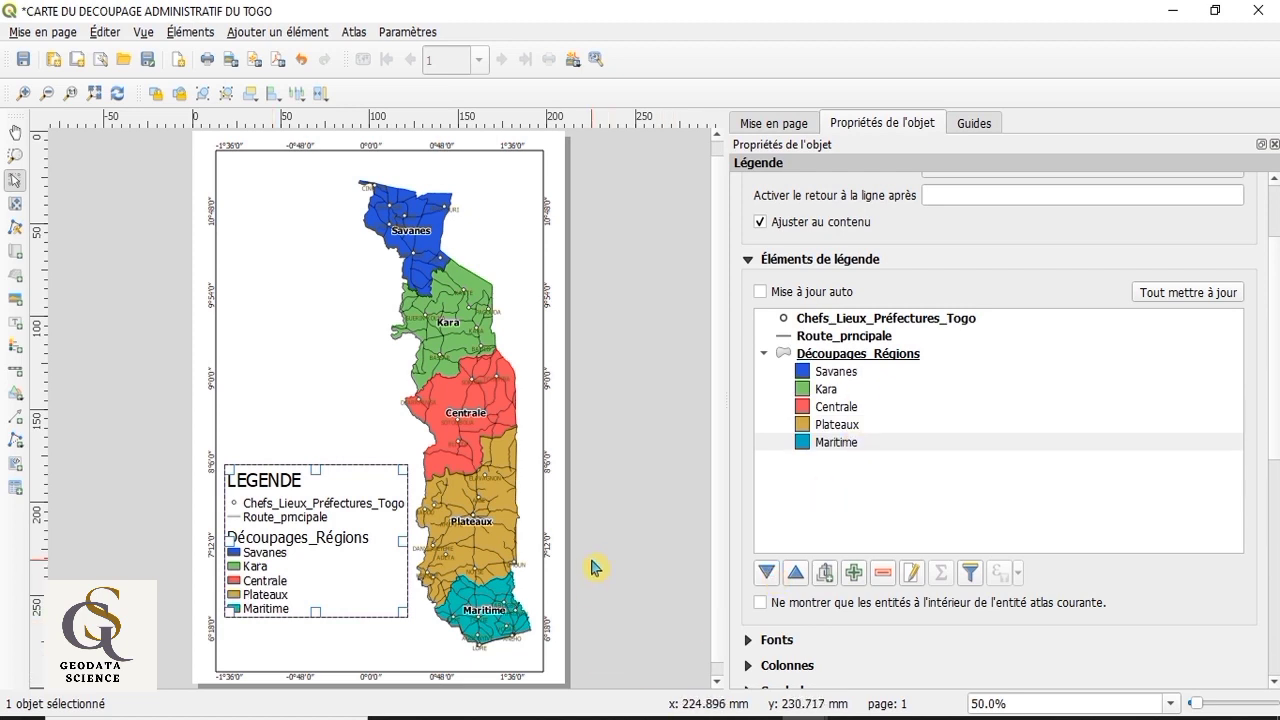
click(670, 512)
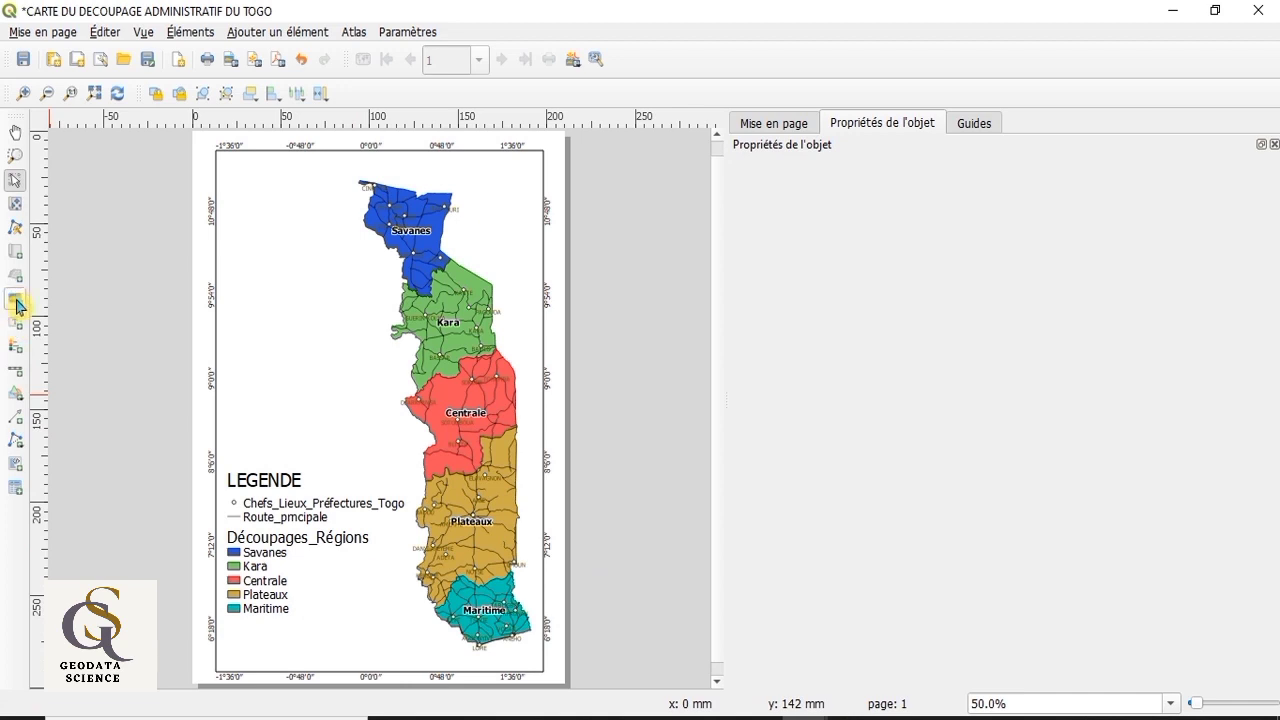
Step: Add a scale bar for the map in the blank space below the legend
click(18, 378)
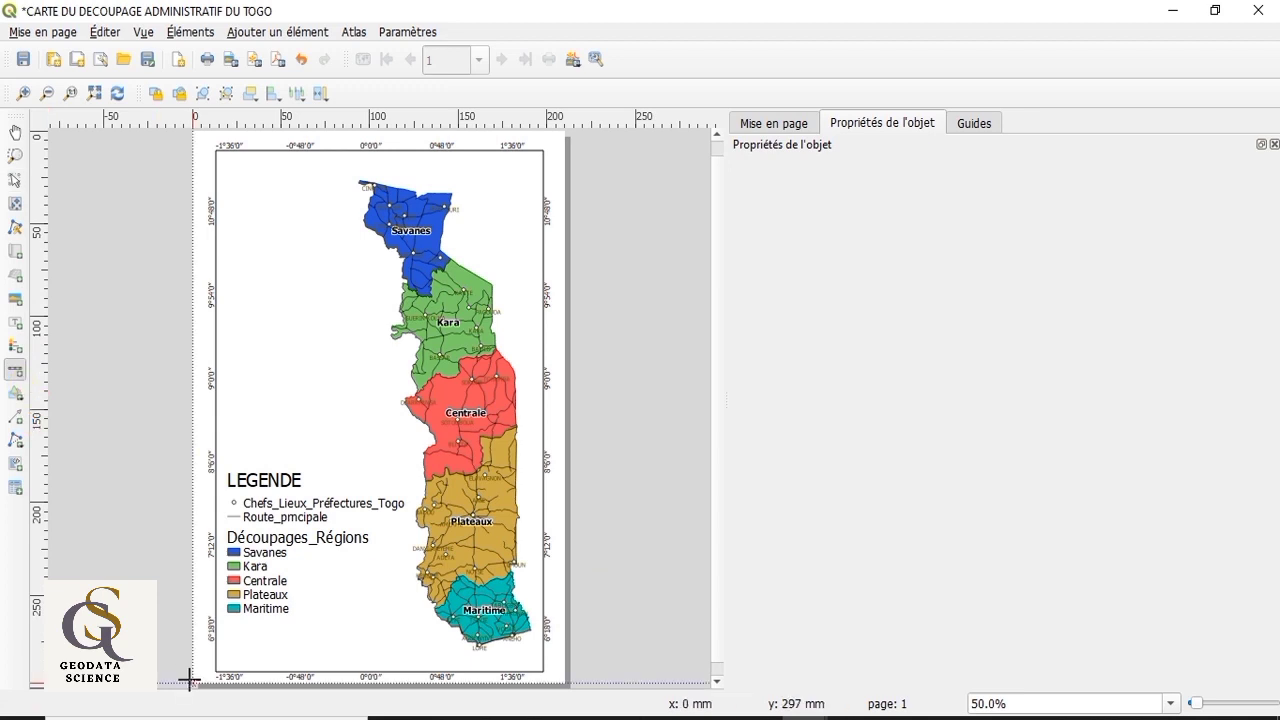
drag(256, 652, 290, 653)
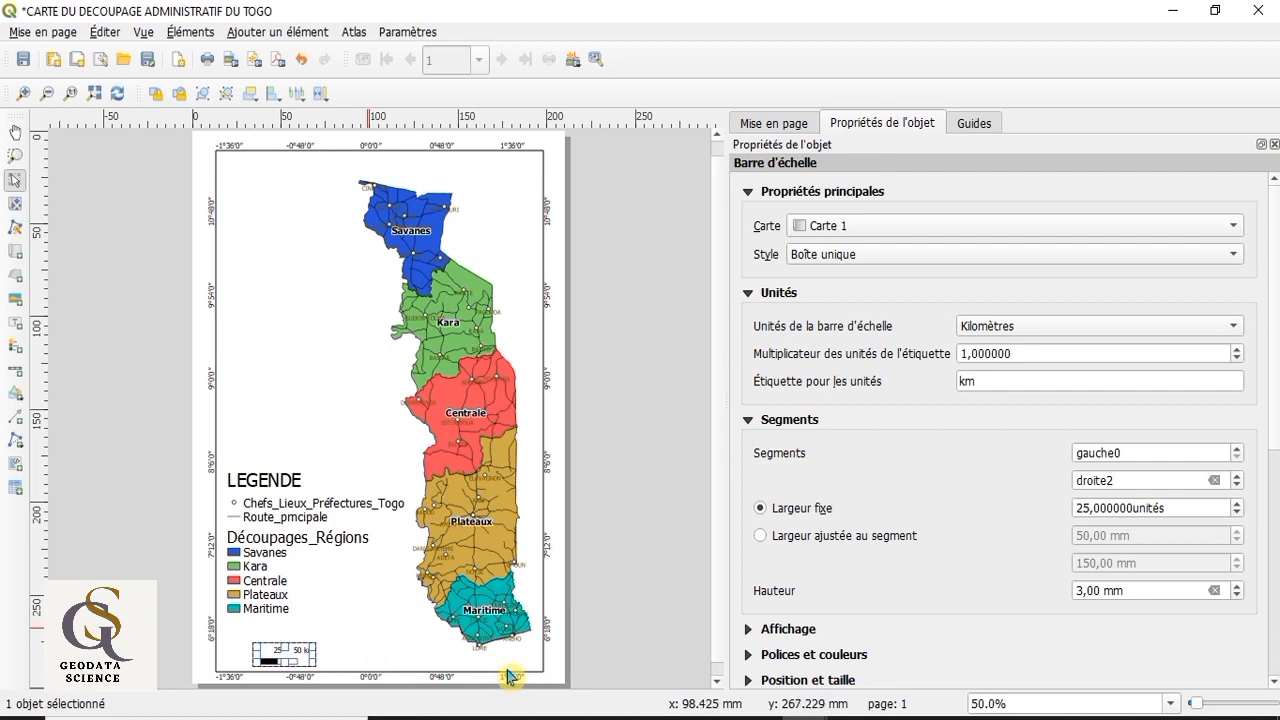
click(527, 610)
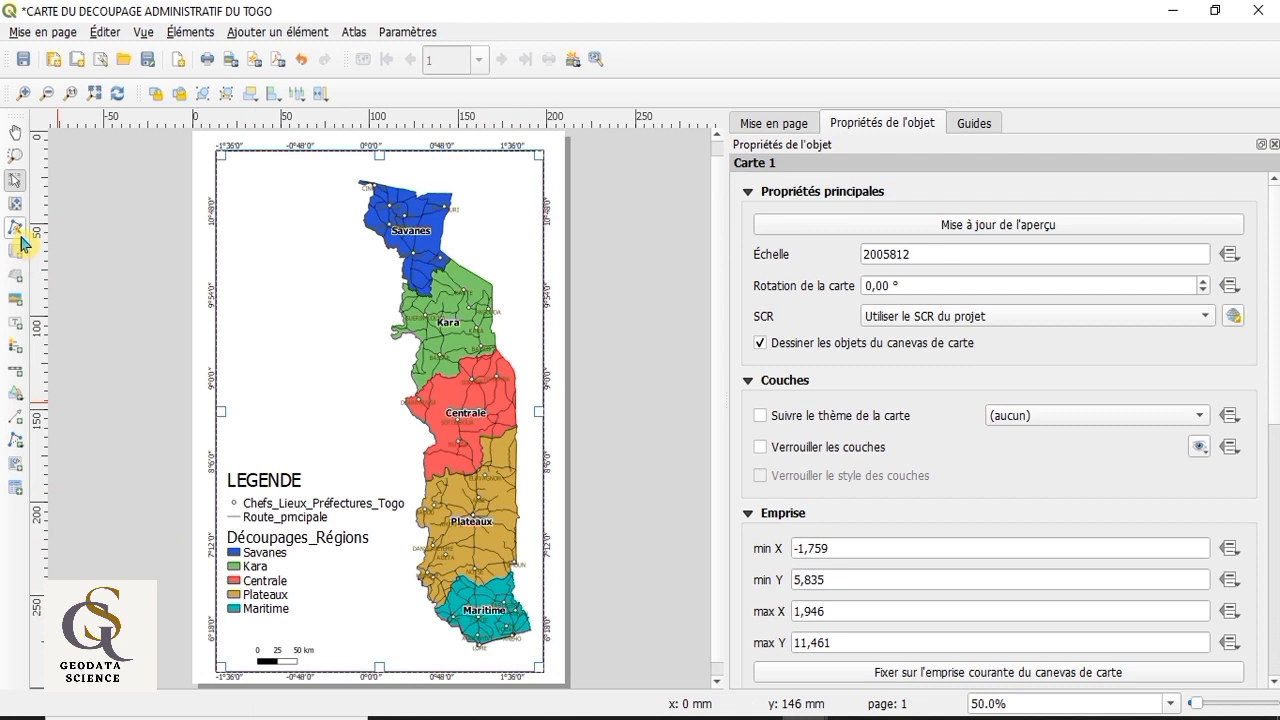
Step: Add an image in the map's upper-right corner, east of Savanes, using the north arrow symbol NorthArrow_04.svg
click(16, 312)
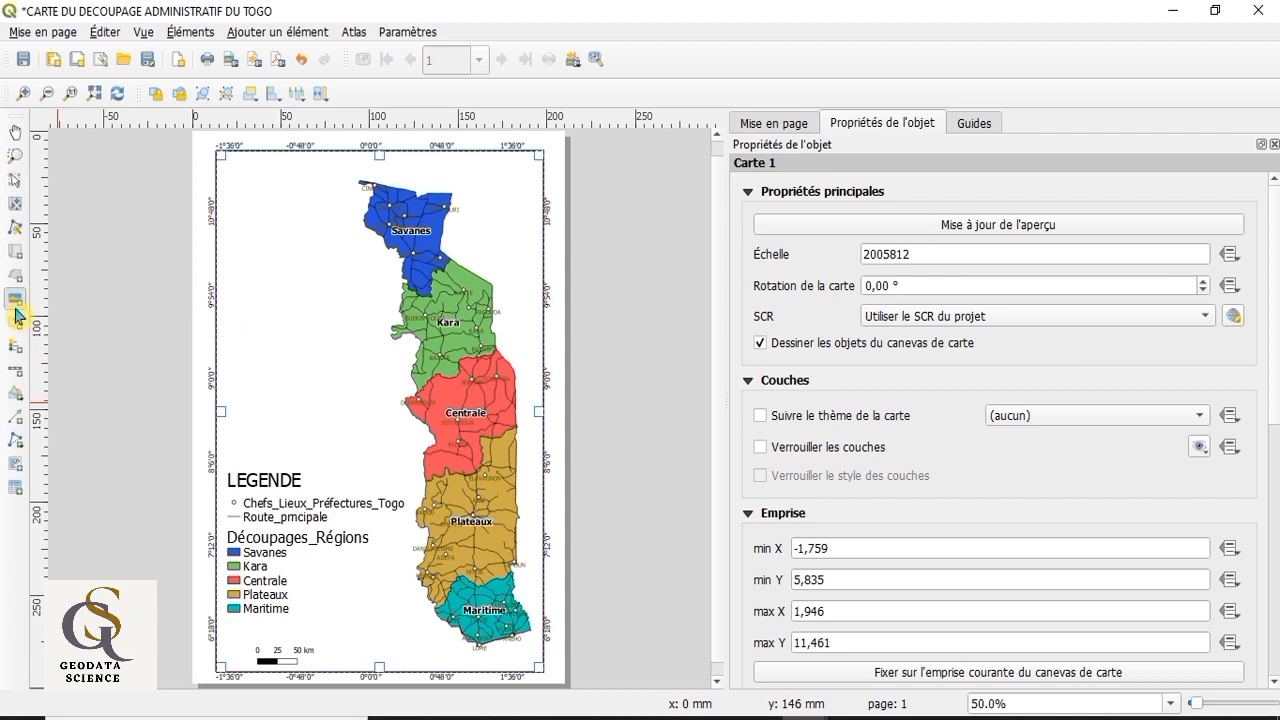
drag(486, 174, 520, 215)
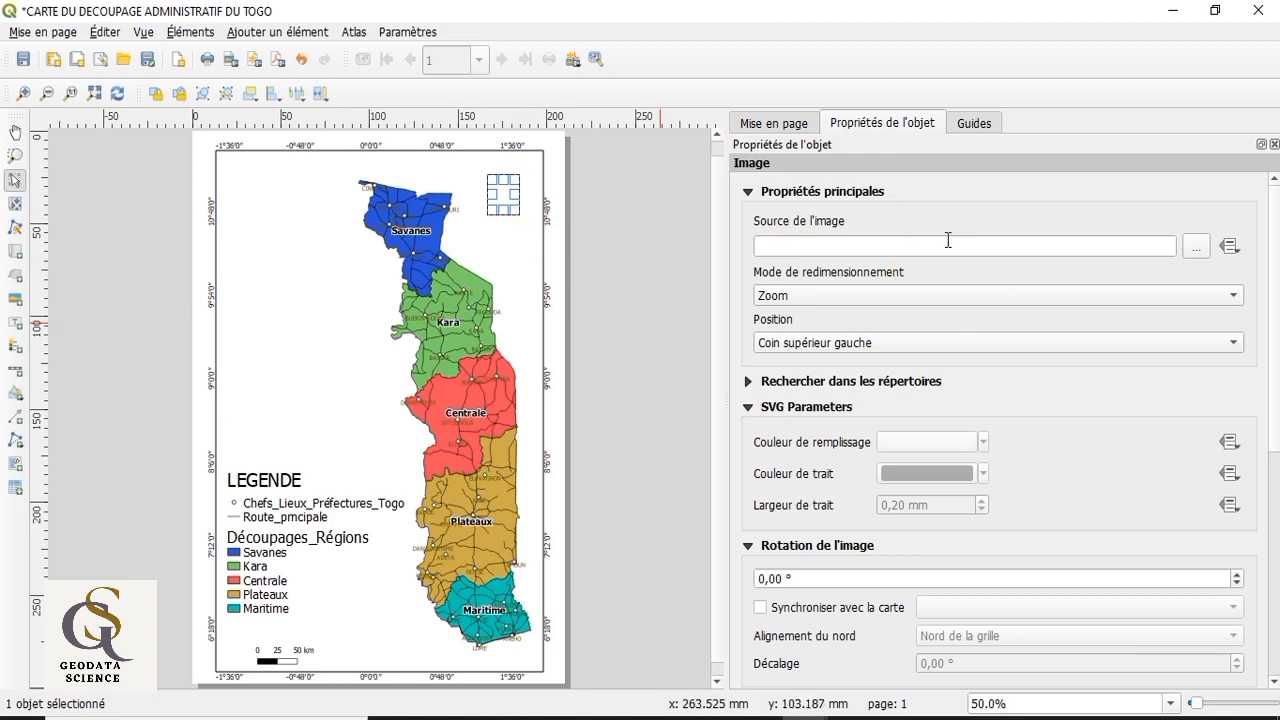
click(917, 386)
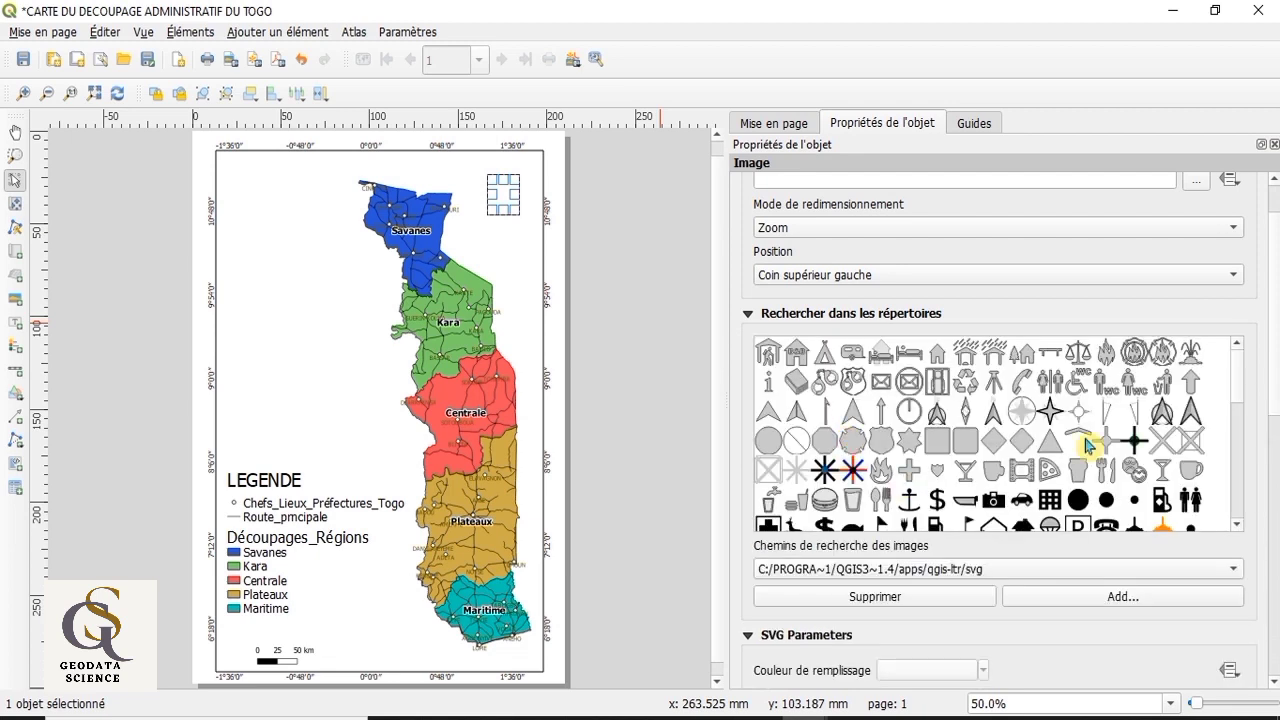
click(993, 413)
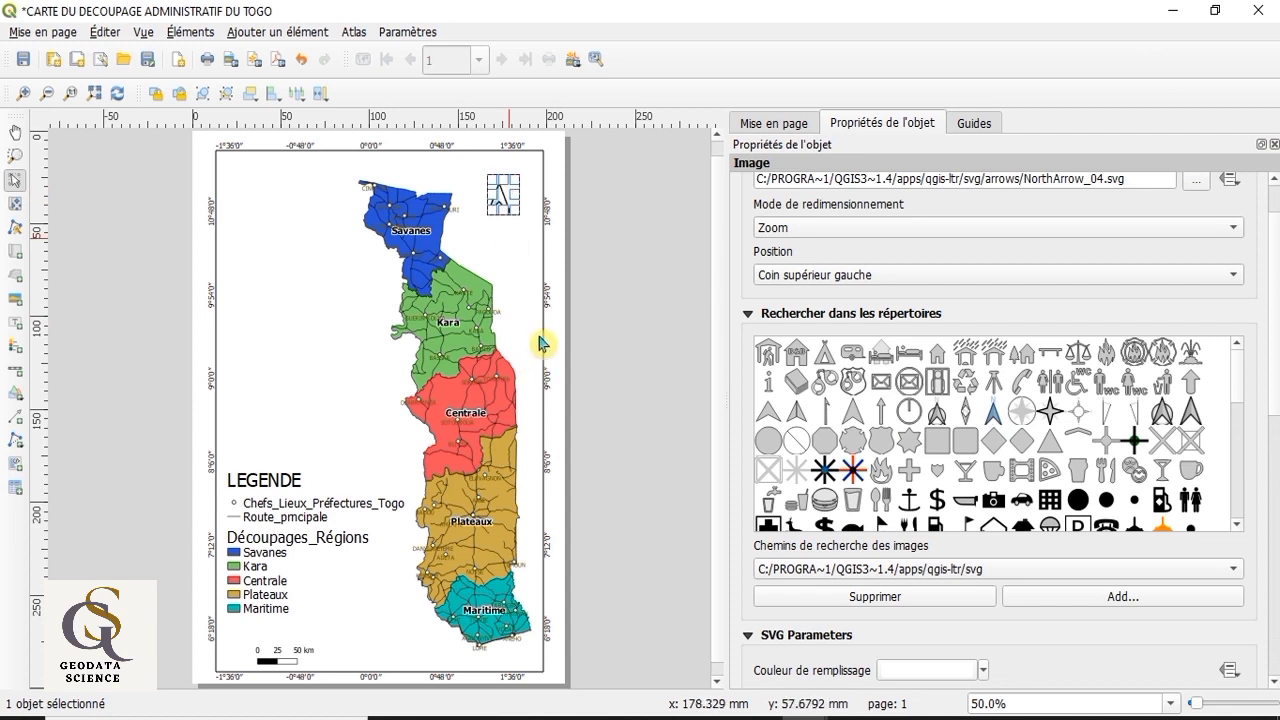
click(521, 267)
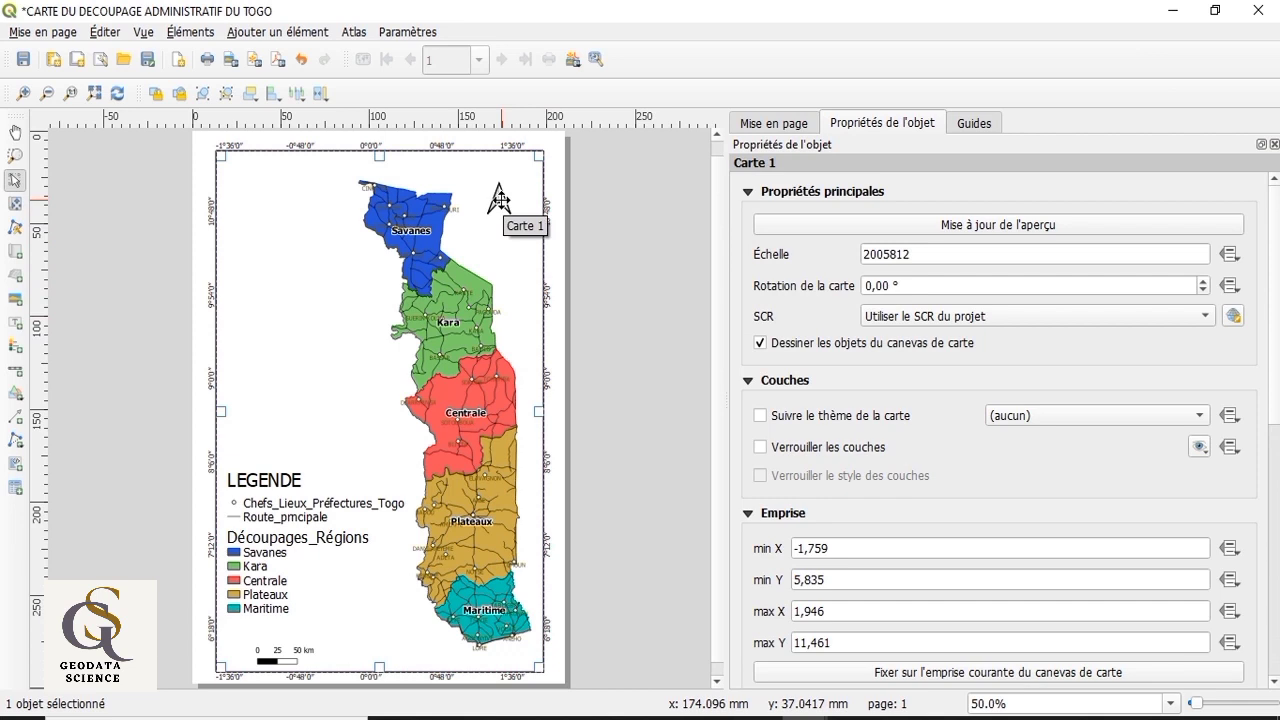
Step: Shrink the north arrow's frame slightly and shift it a little right and down within the map's upper-right corner
click(512, 210)
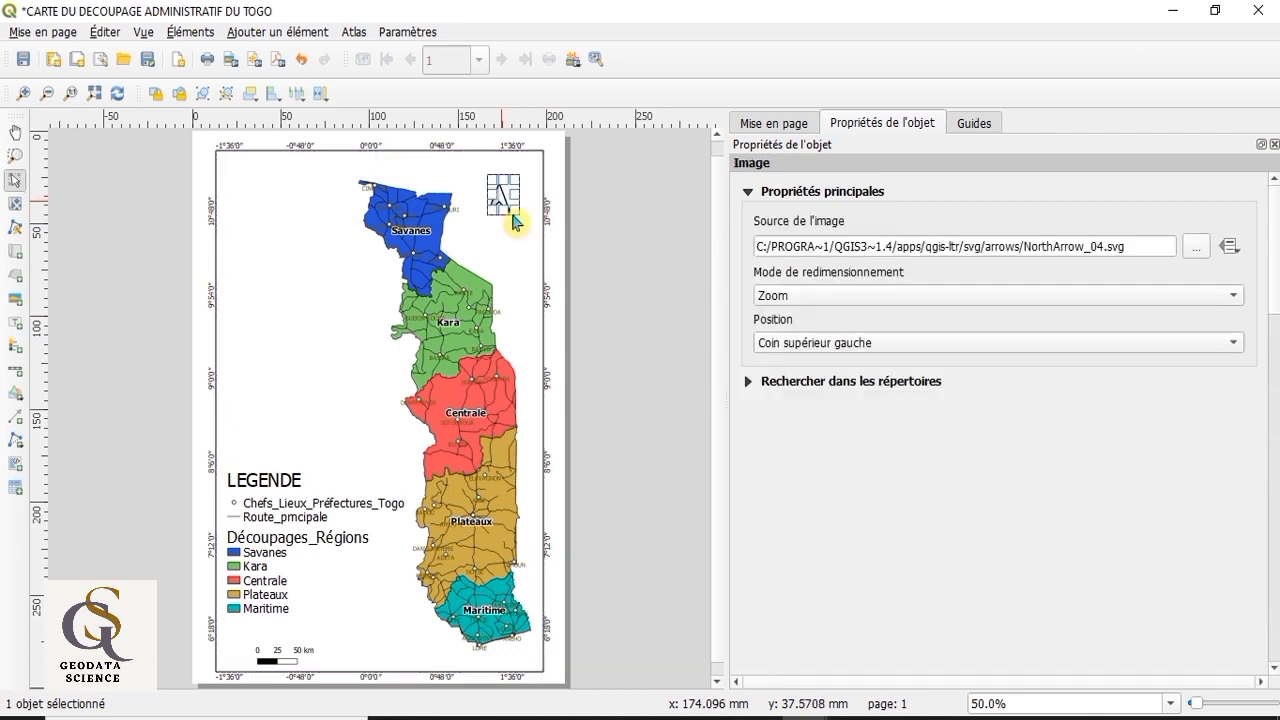
drag(512, 211, 510, 203)
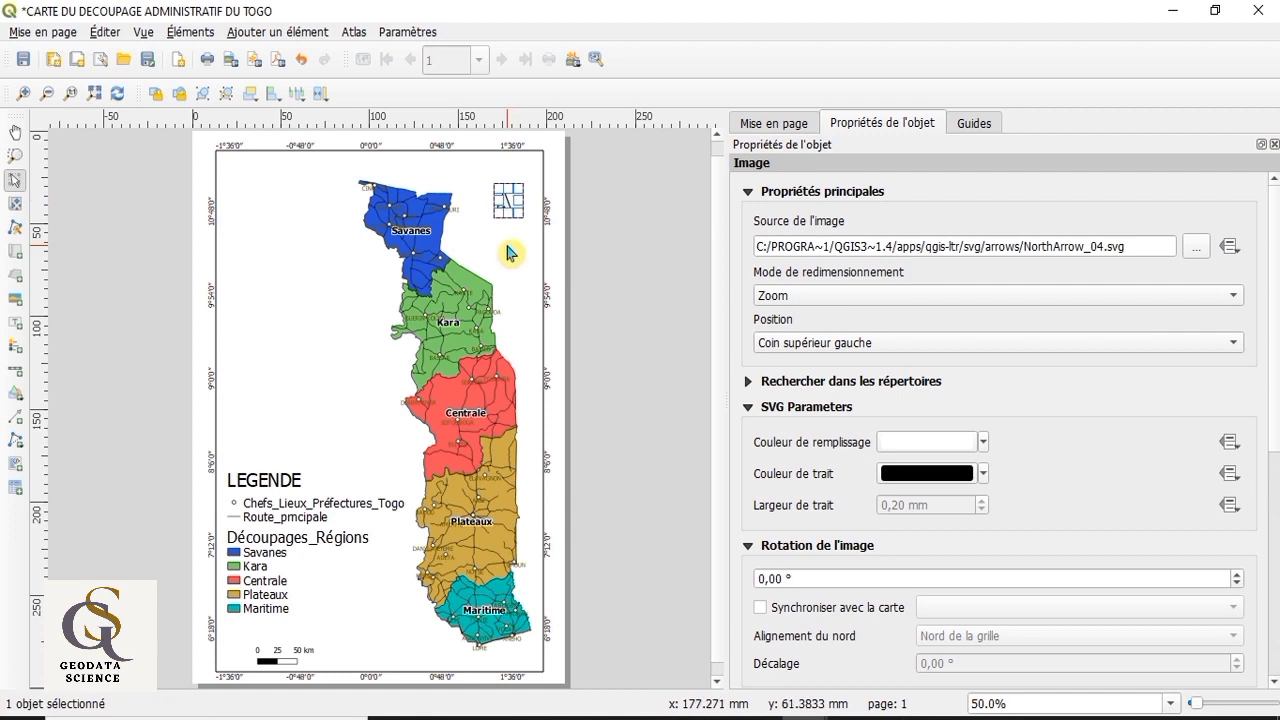
click(337, 337)
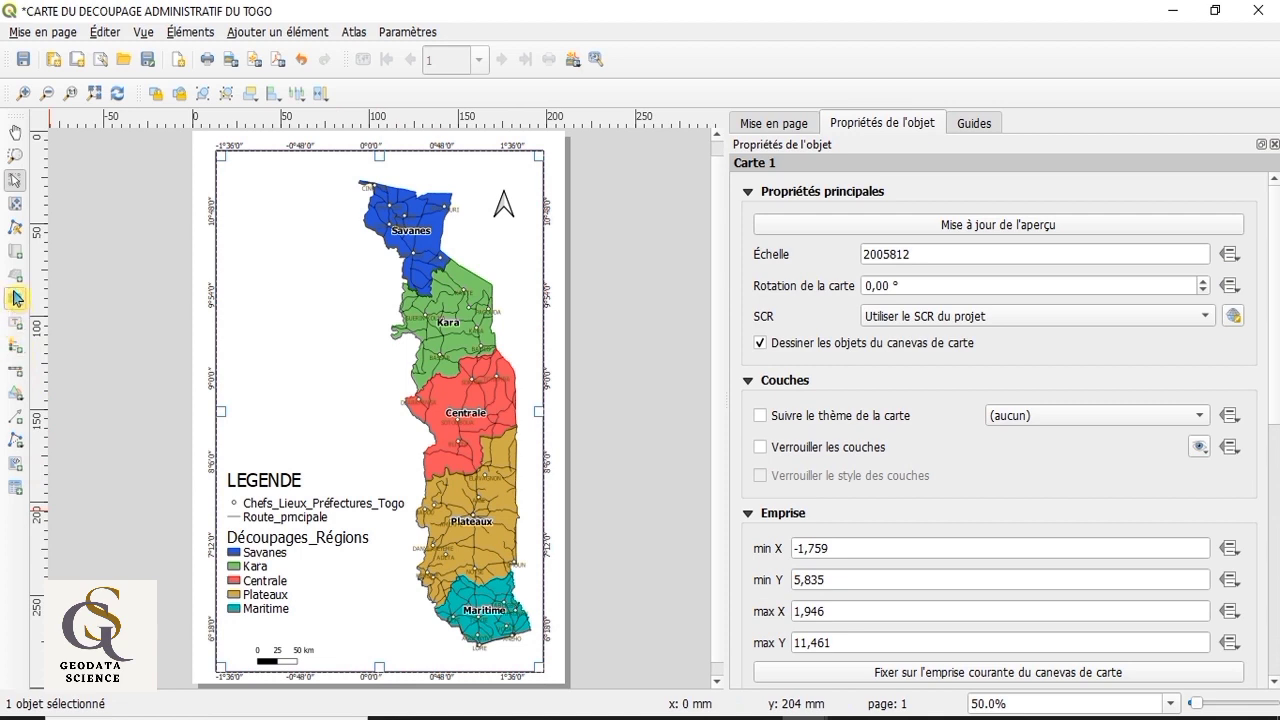
Step: Add a text label in the blank area west of Savanes reading "CARTE DU TOGO: Decoupage Administrative"
click(17, 328)
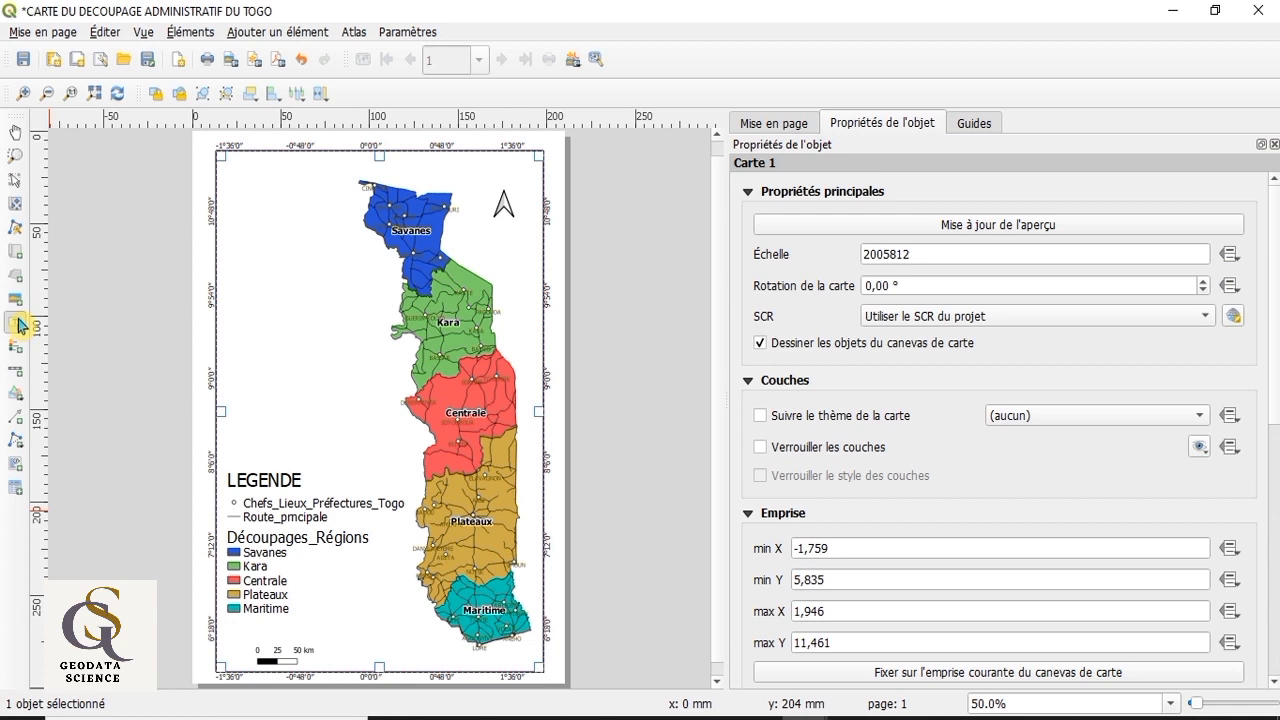
click(20, 325)
drag(231, 177, 339, 262)
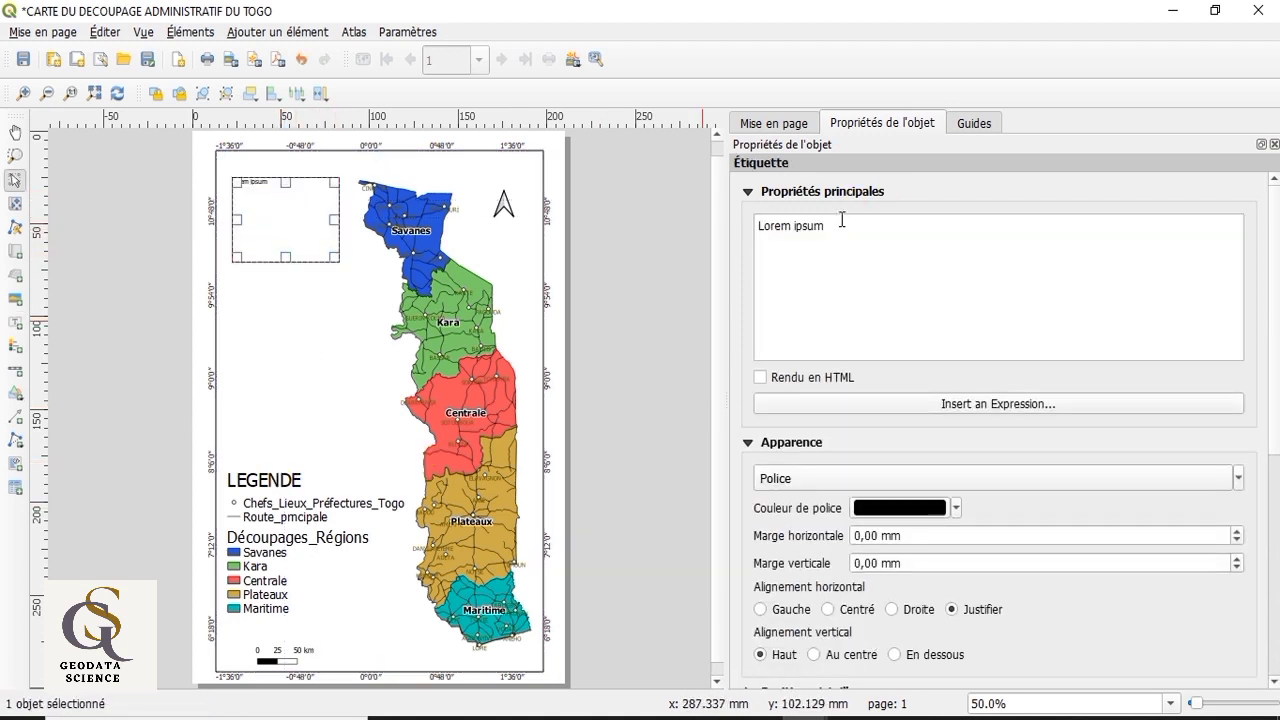
drag(842, 220, 754, 225)
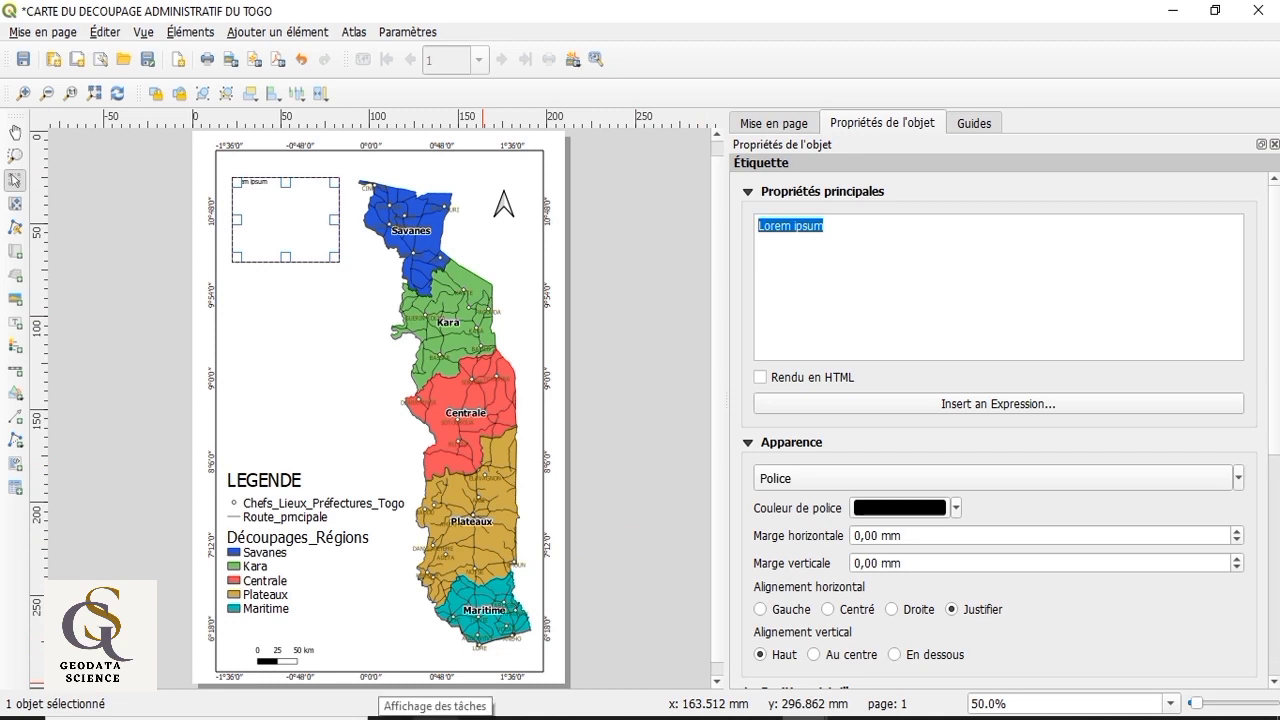
text(CARTE)
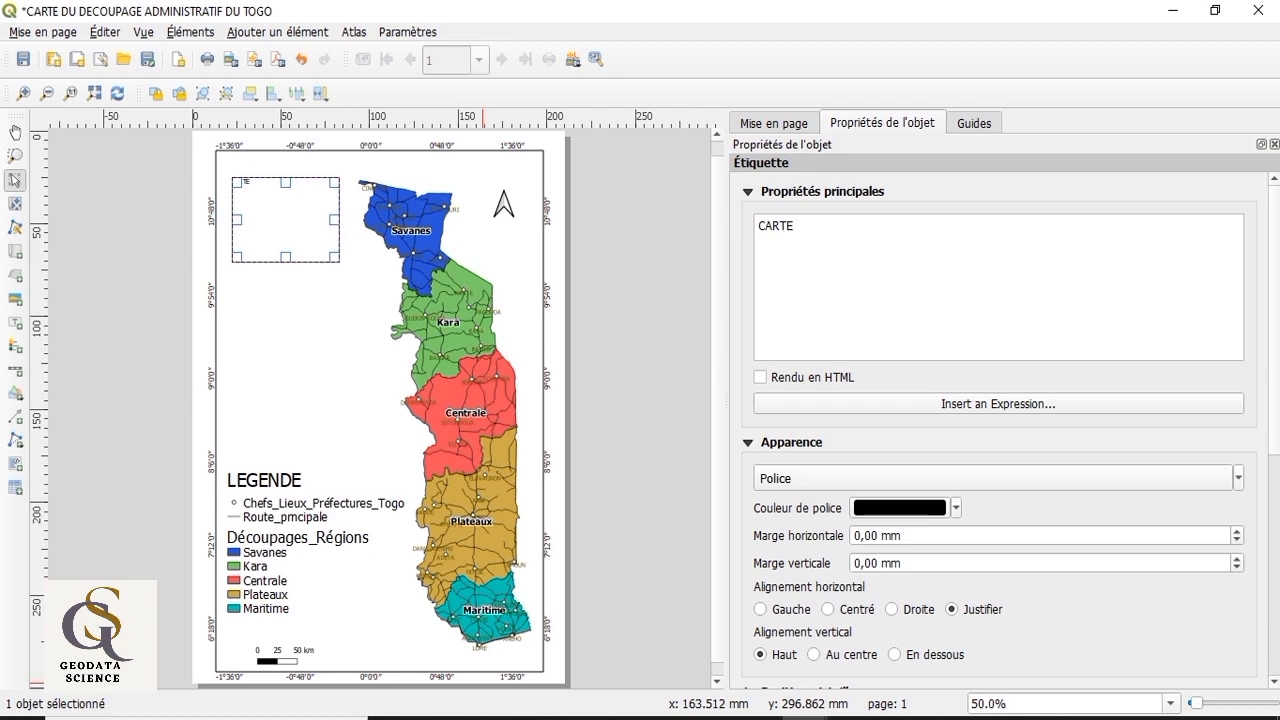
text(DU TOGO: Decoupage Ad)
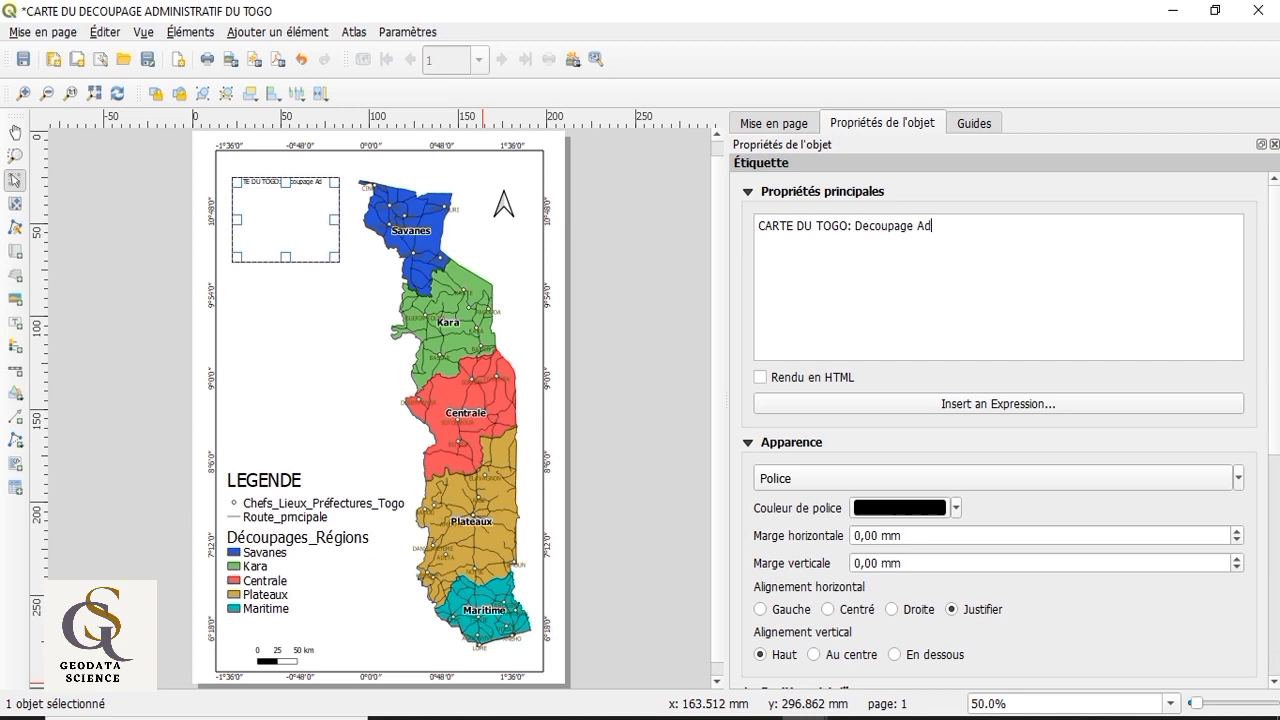
text(istrative)
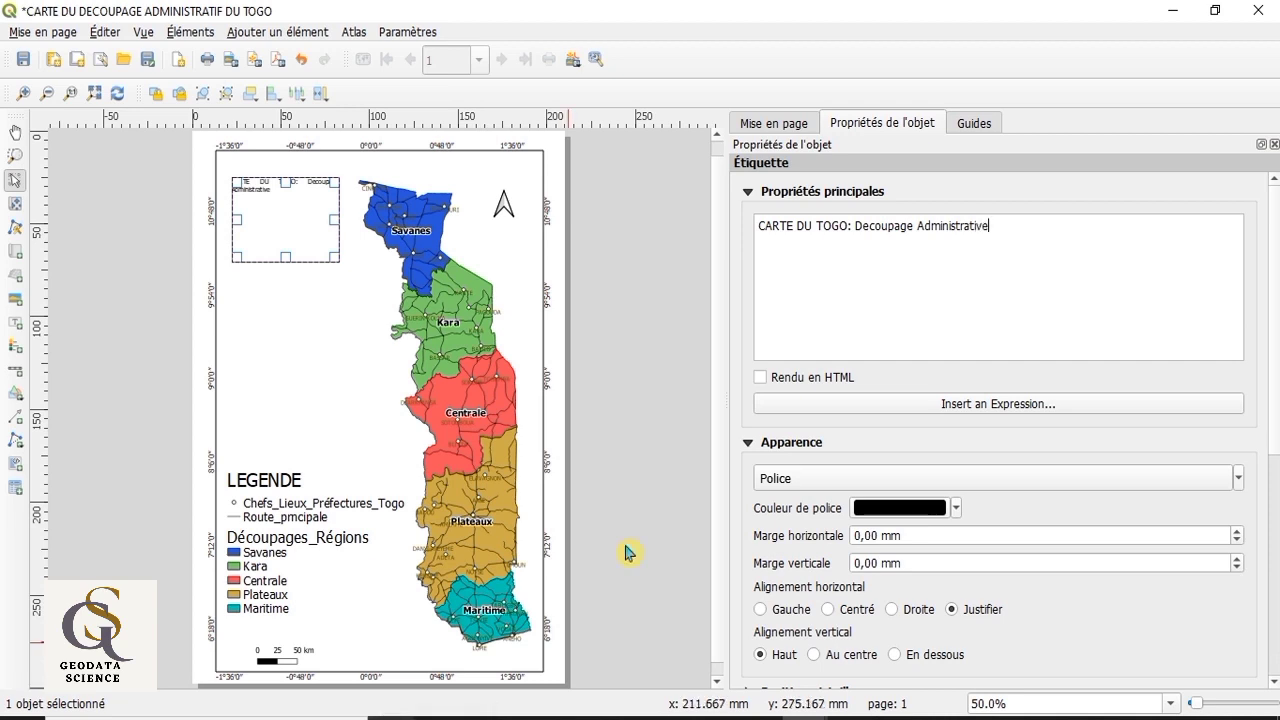
Step: Set the title label's font size to 22
click(1239, 482)
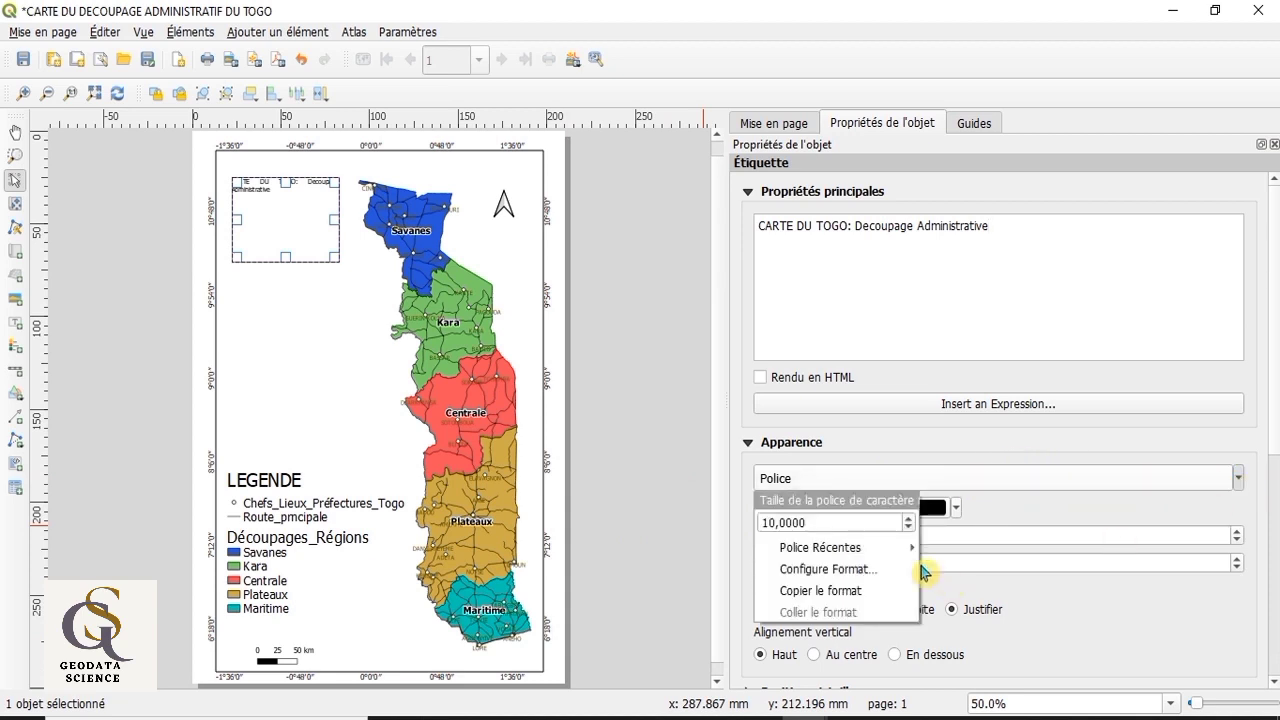
click(908, 518)
click(908, 518)
click(908, 518)
click(908, 518)
click(908, 518)
click(908, 518)
click(908, 518)
click(908, 518)
click(908, 518)
click(908, 518)
click(908, 518)
click(908, 518)
click(908, 518)
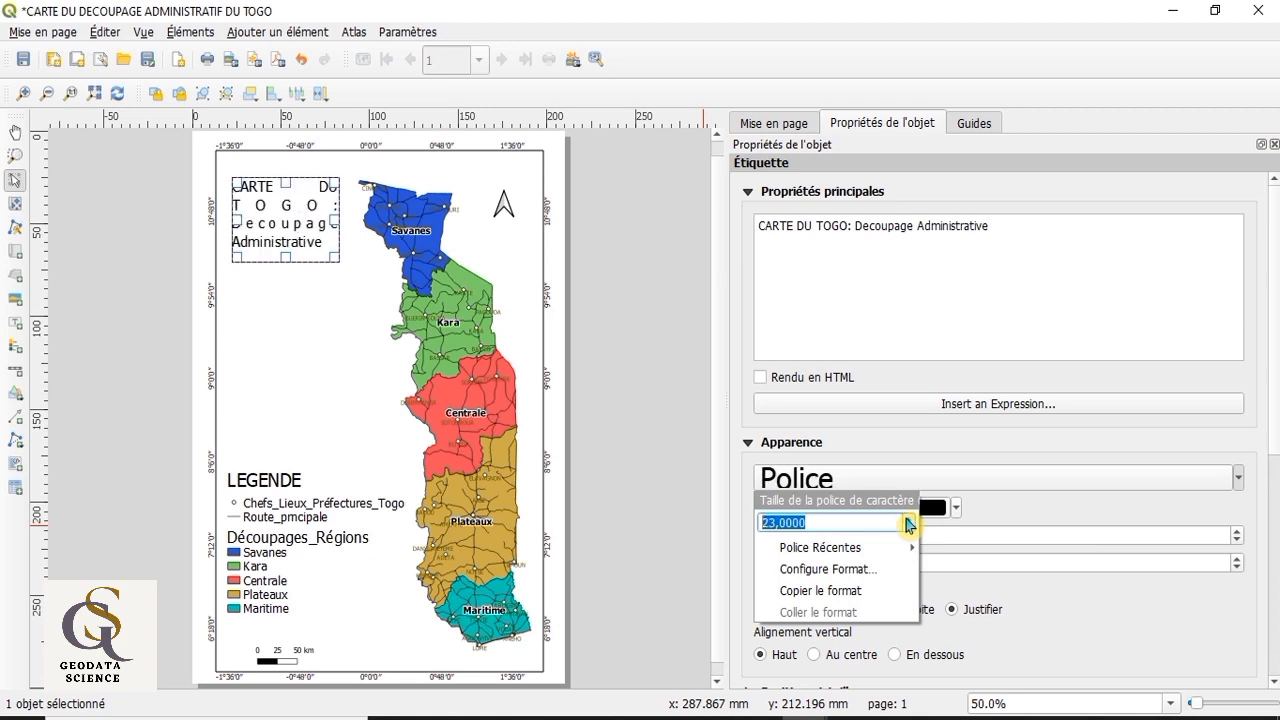
click(909, 527)
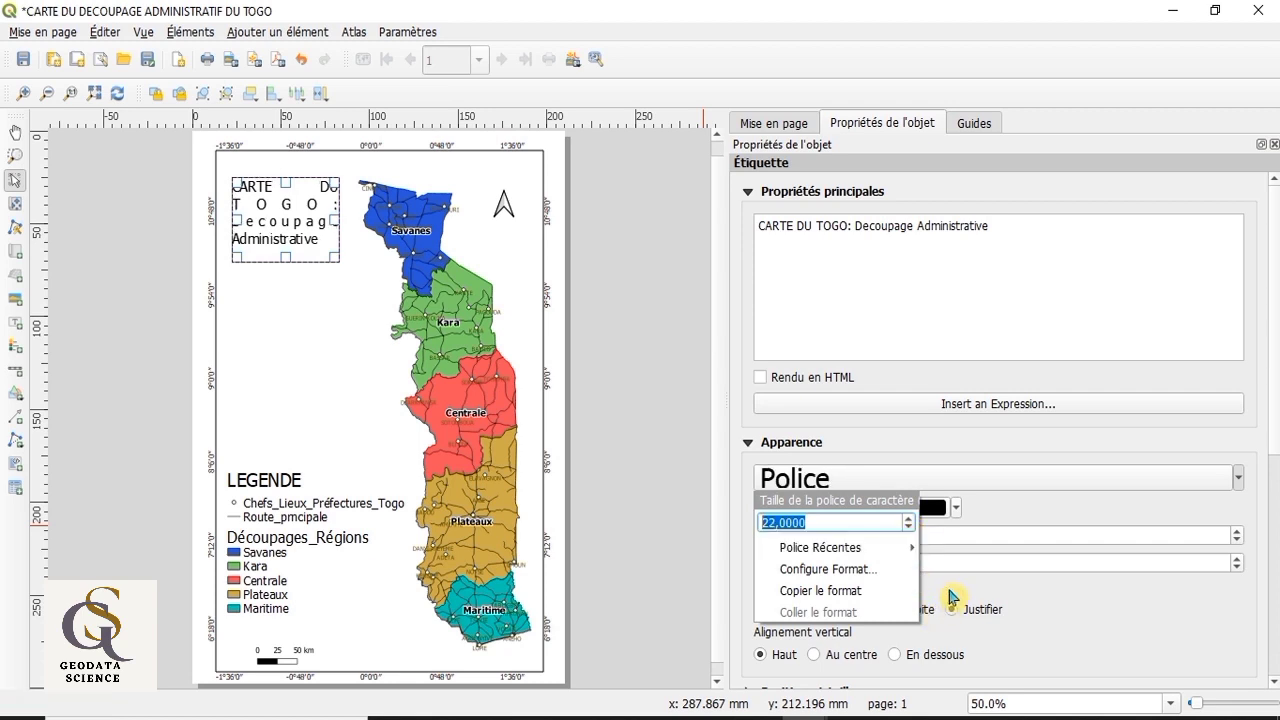
click(1016, 618)
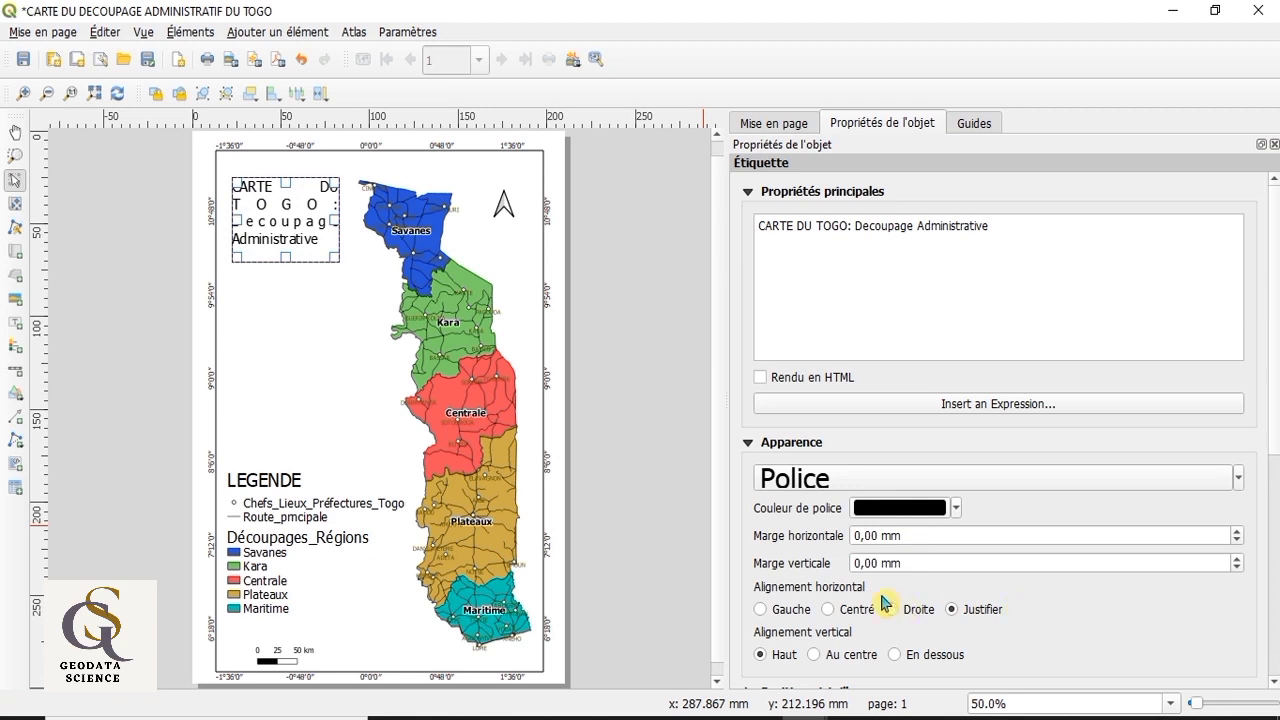
Step: Centre the title text horizontally and vertically, and resize its frame wider on both sides and slightly shorter
click(829, 609)
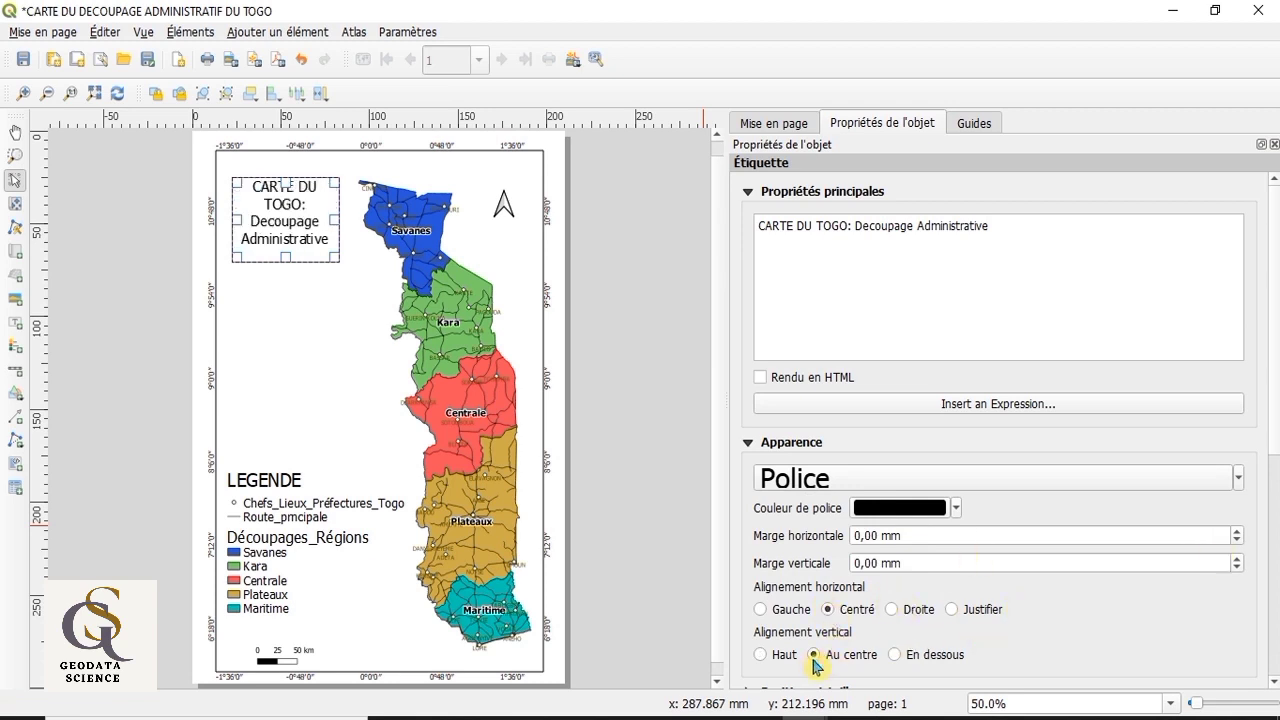
click(814, 655)
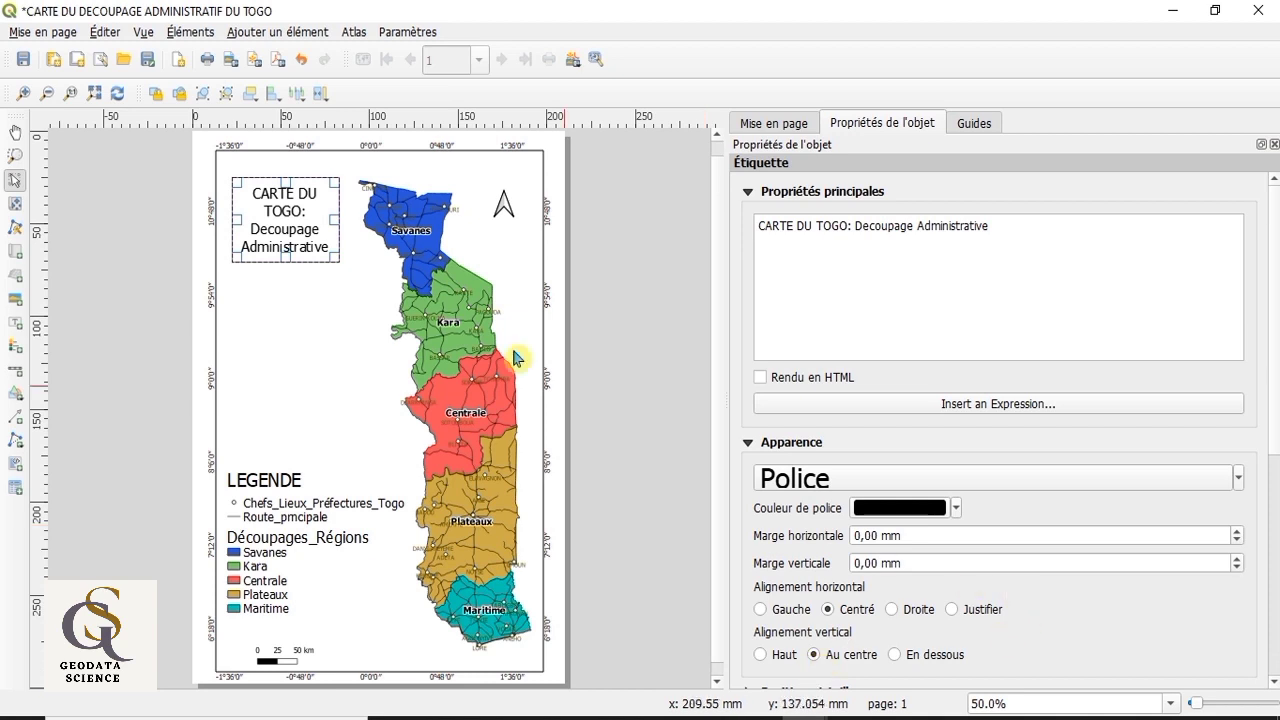
drag(231, 224, 224, 224)
drag(338, 222, 353, 226)
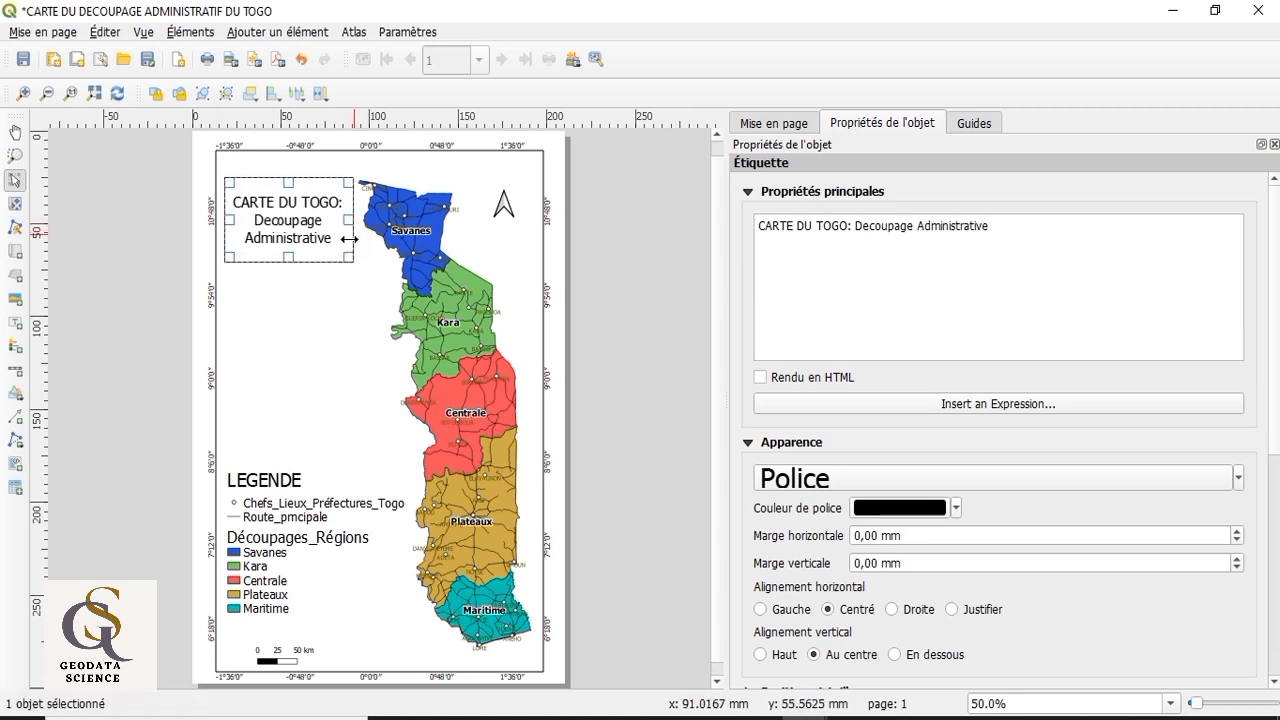
drag(295, 257, 298, 244)
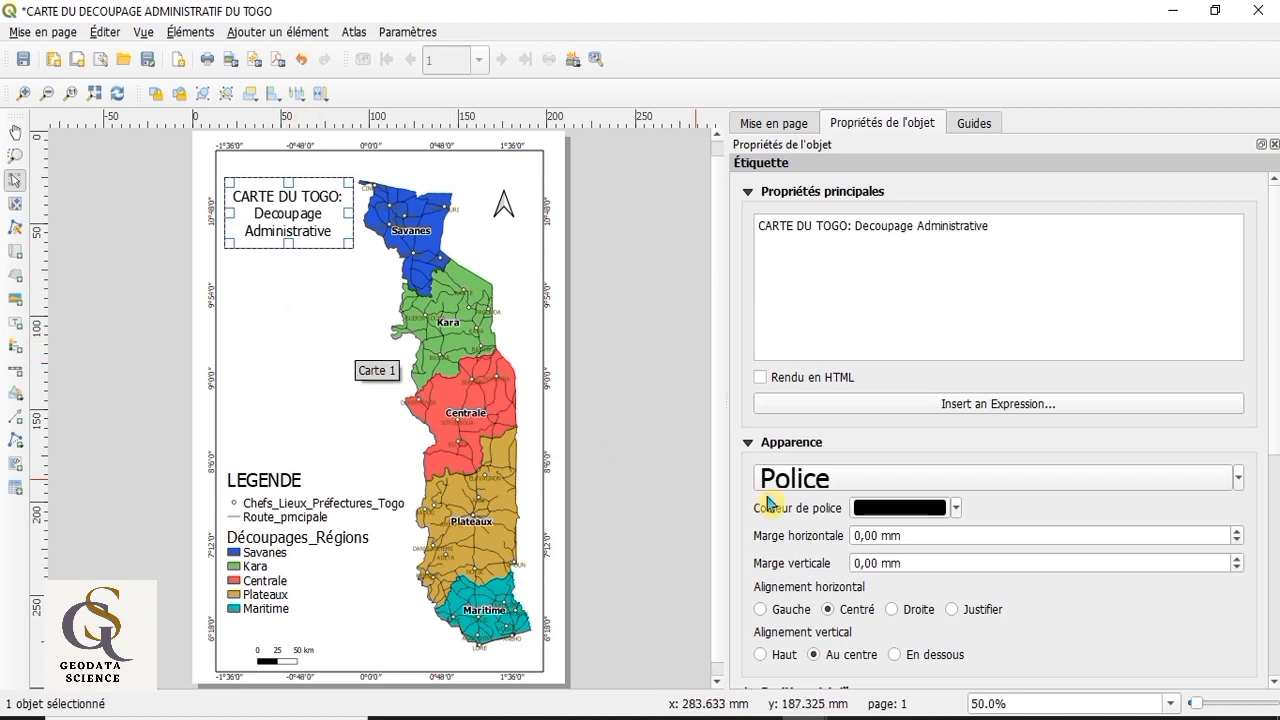
Step: Underline the title label's text and deselect the label
scroll(785, 555, down, 1)
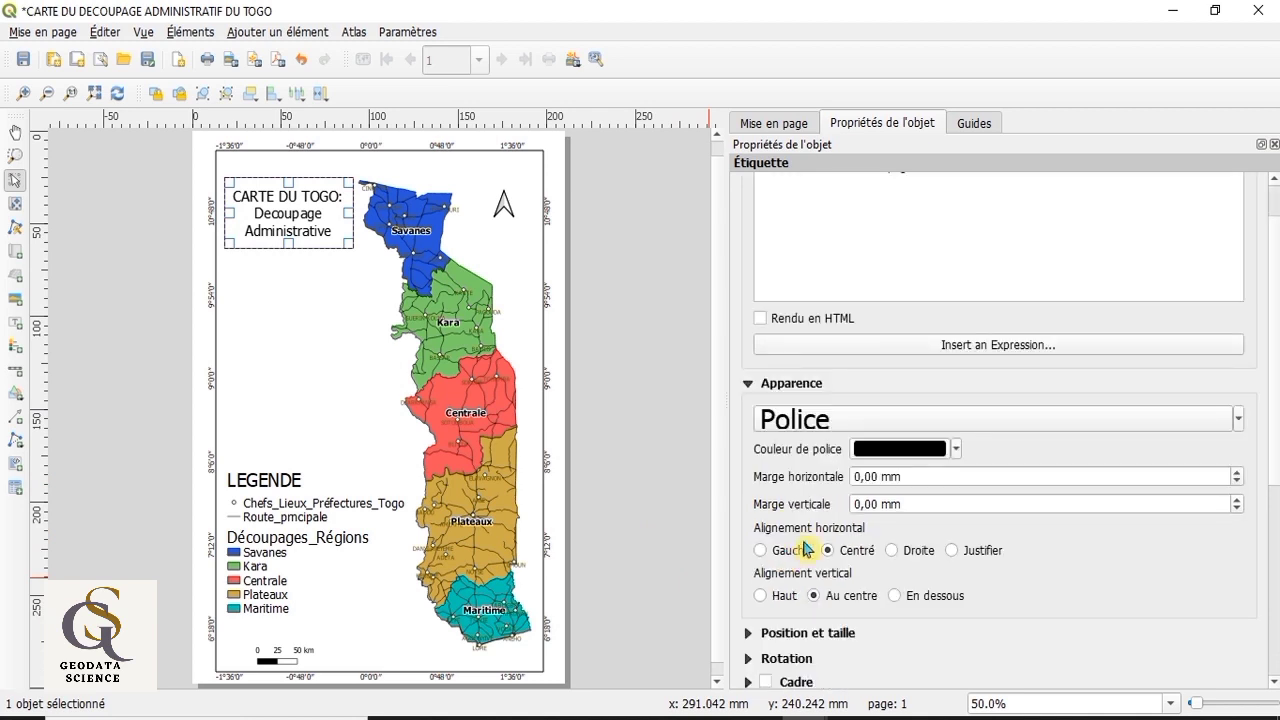
click(1100, 420)
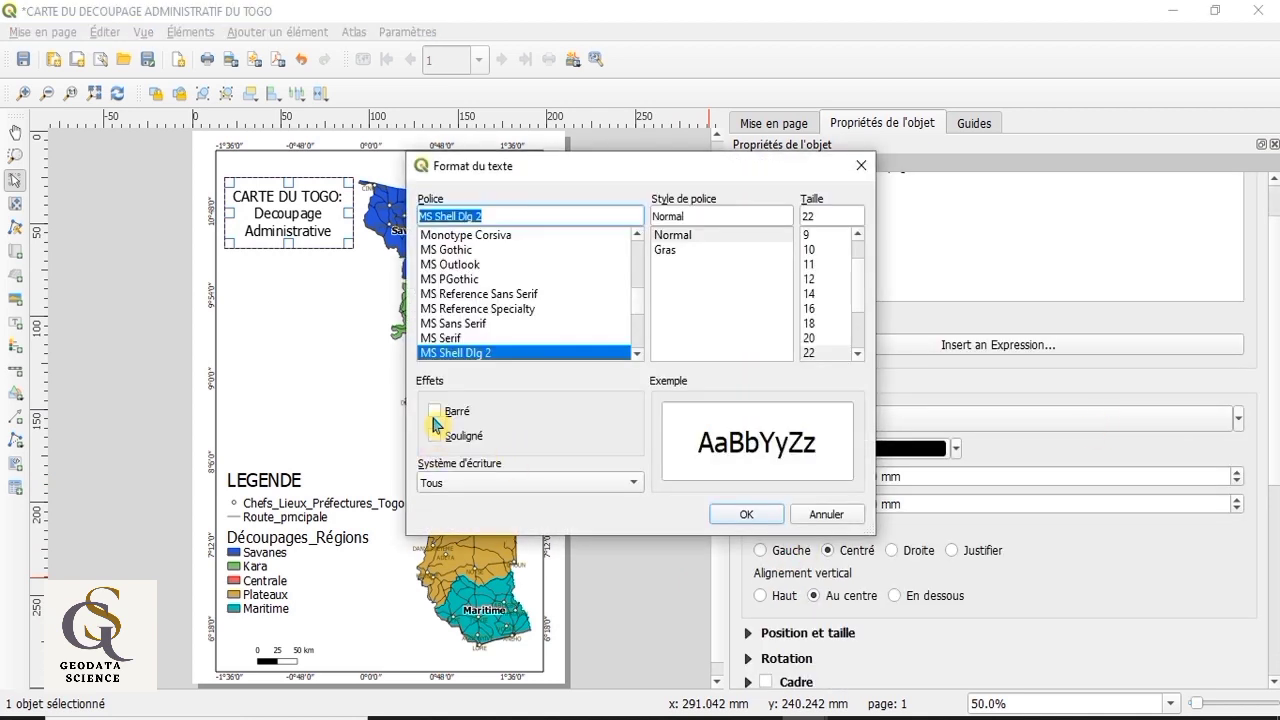
click(433, 436)
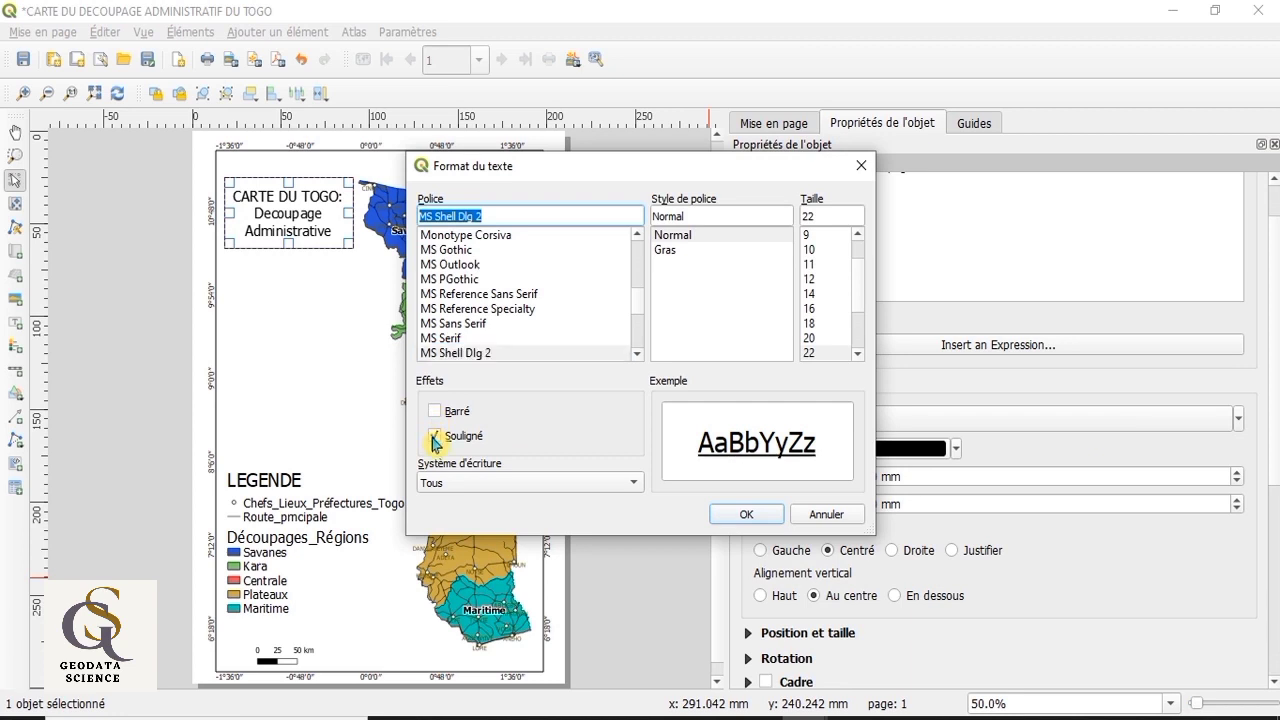
click(762, 515)
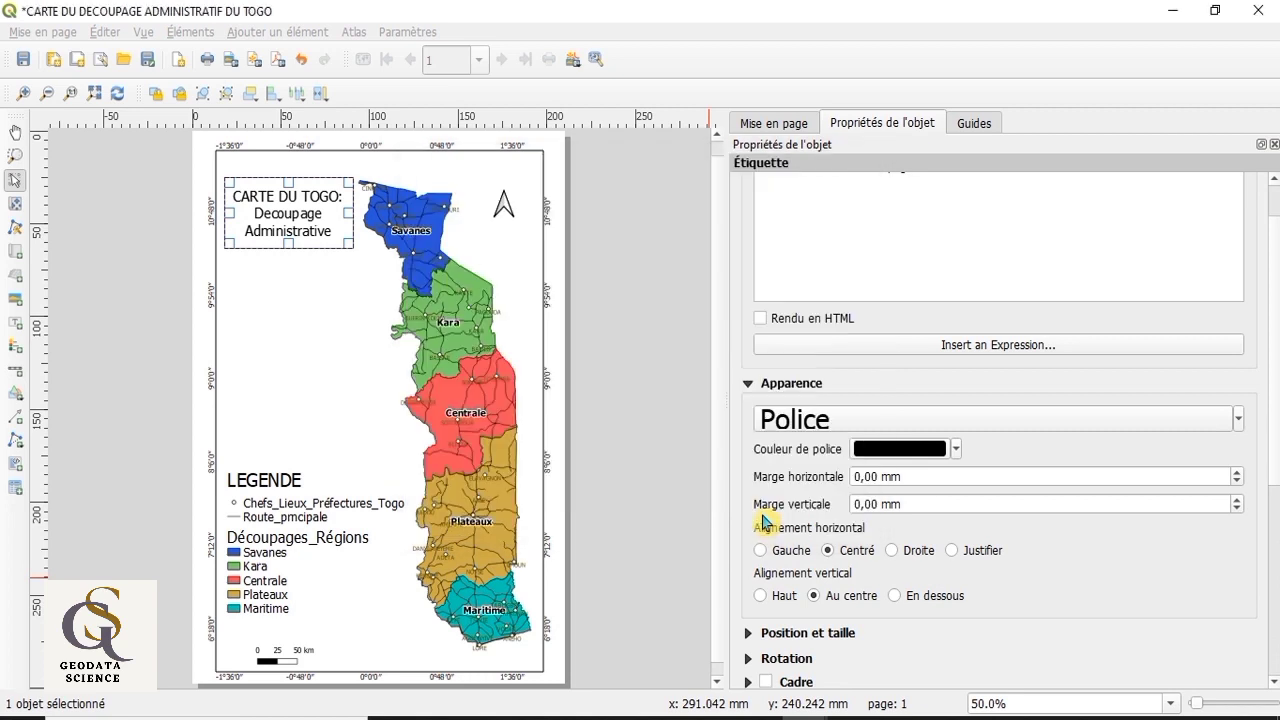
click(286, 340)
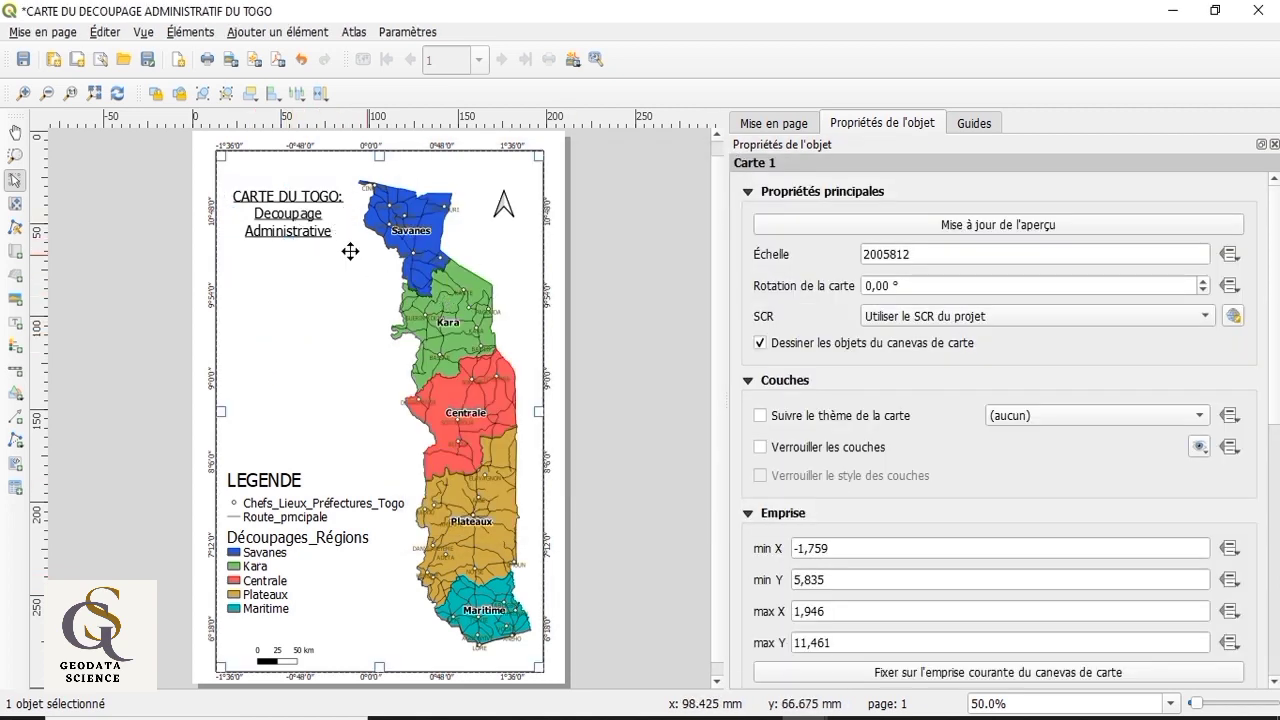
Step: Change the title label's font colour to a light orange-red and deselect the label
click(289, 205)
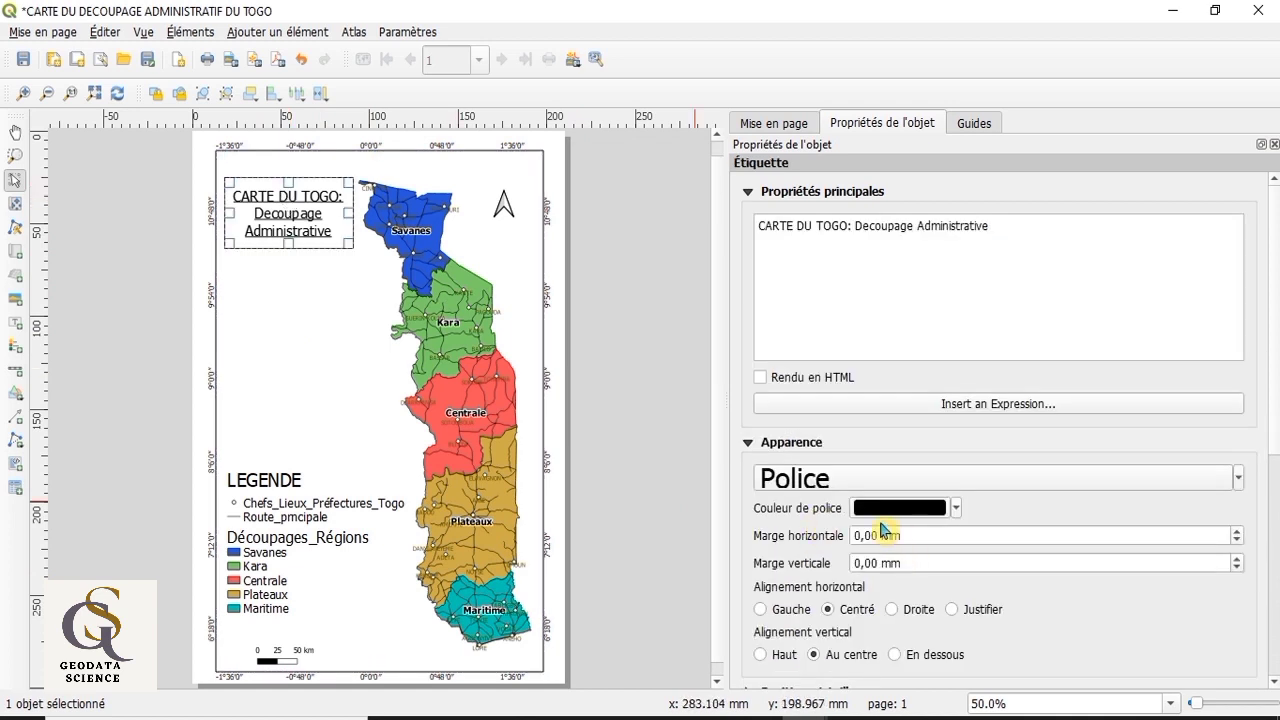
click(956, 510)
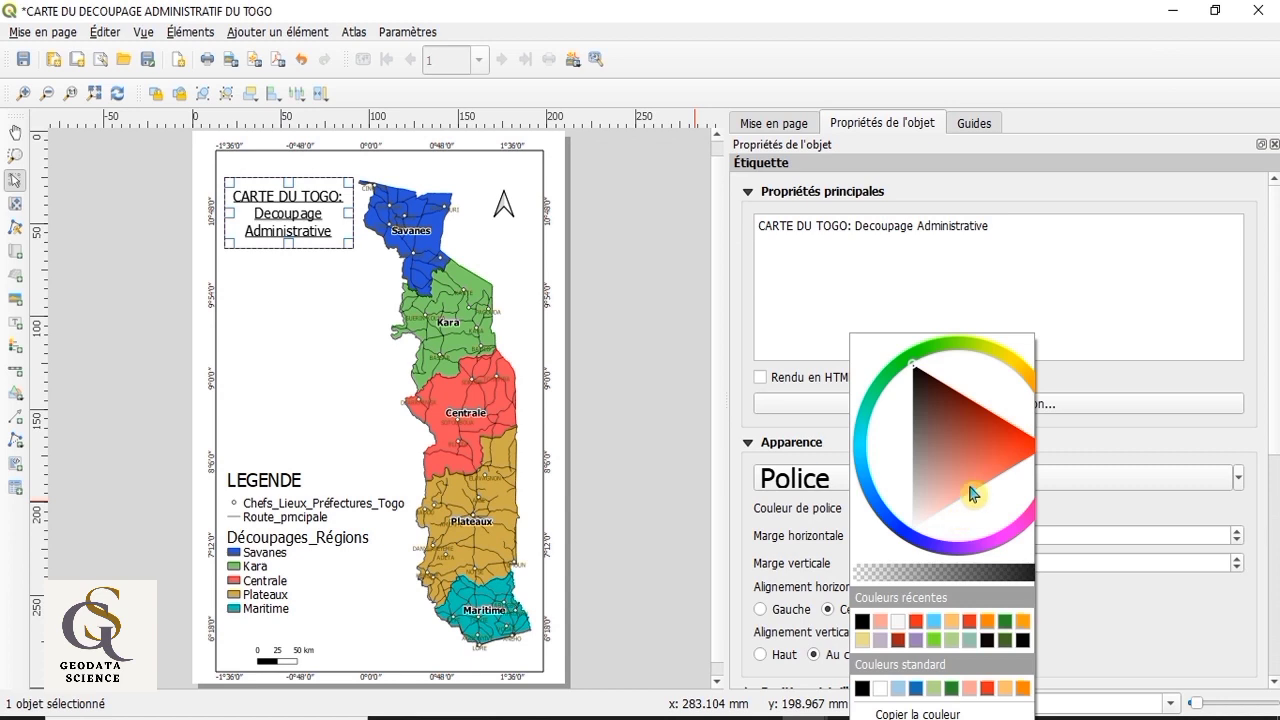
click(1017, 472)
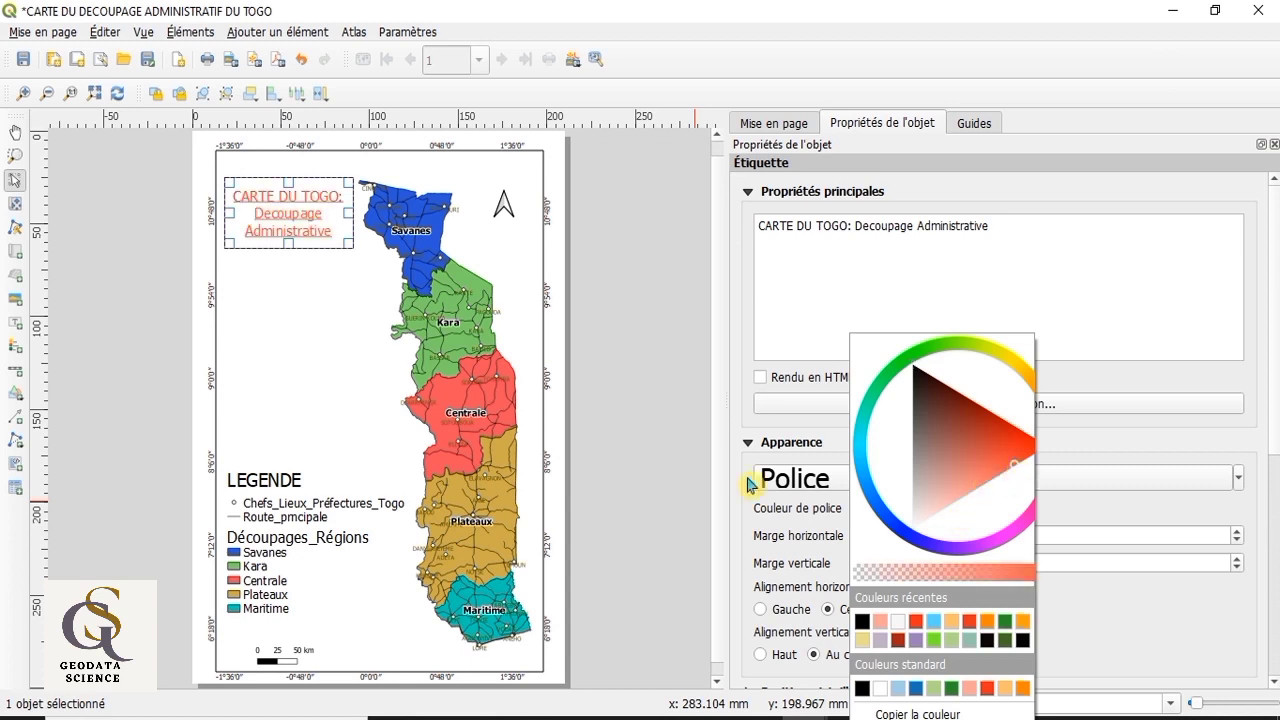
click(335, 402)
click(385, 365)
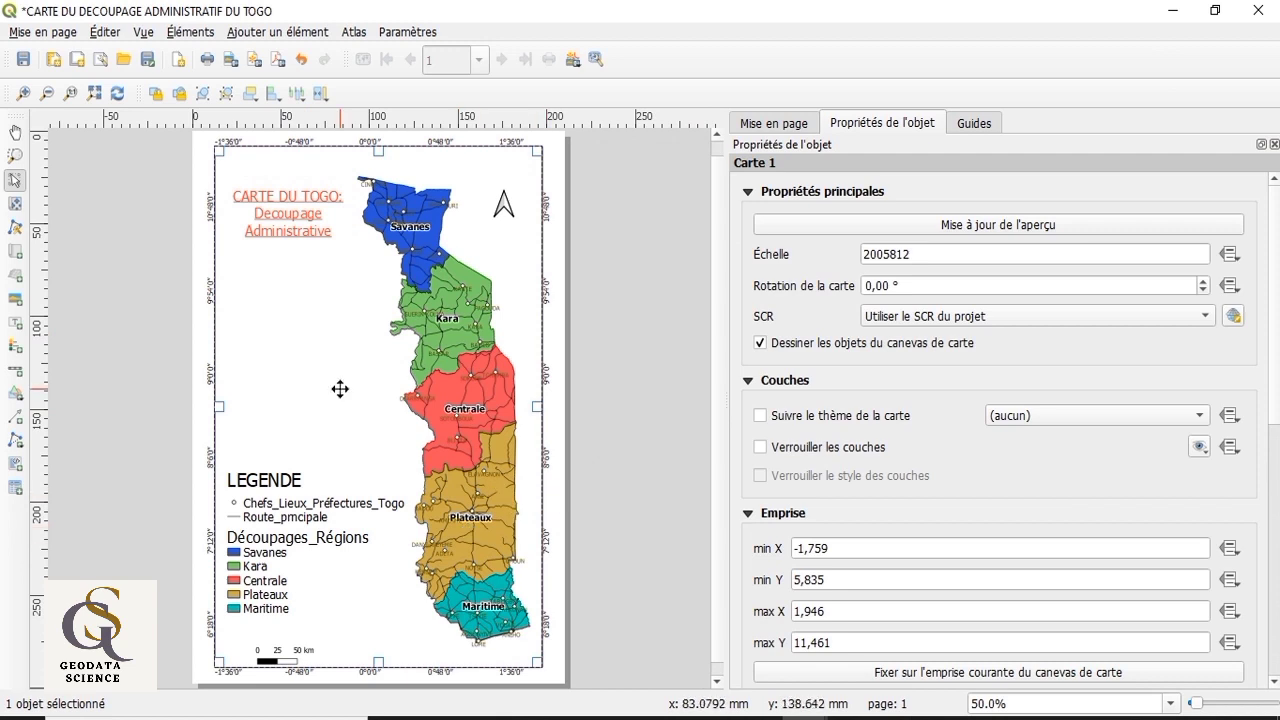
Step: Add a label reading "BURKINA FASO" north of the Savanes region, with its text centred horizontally and vertically
click(16, 326)
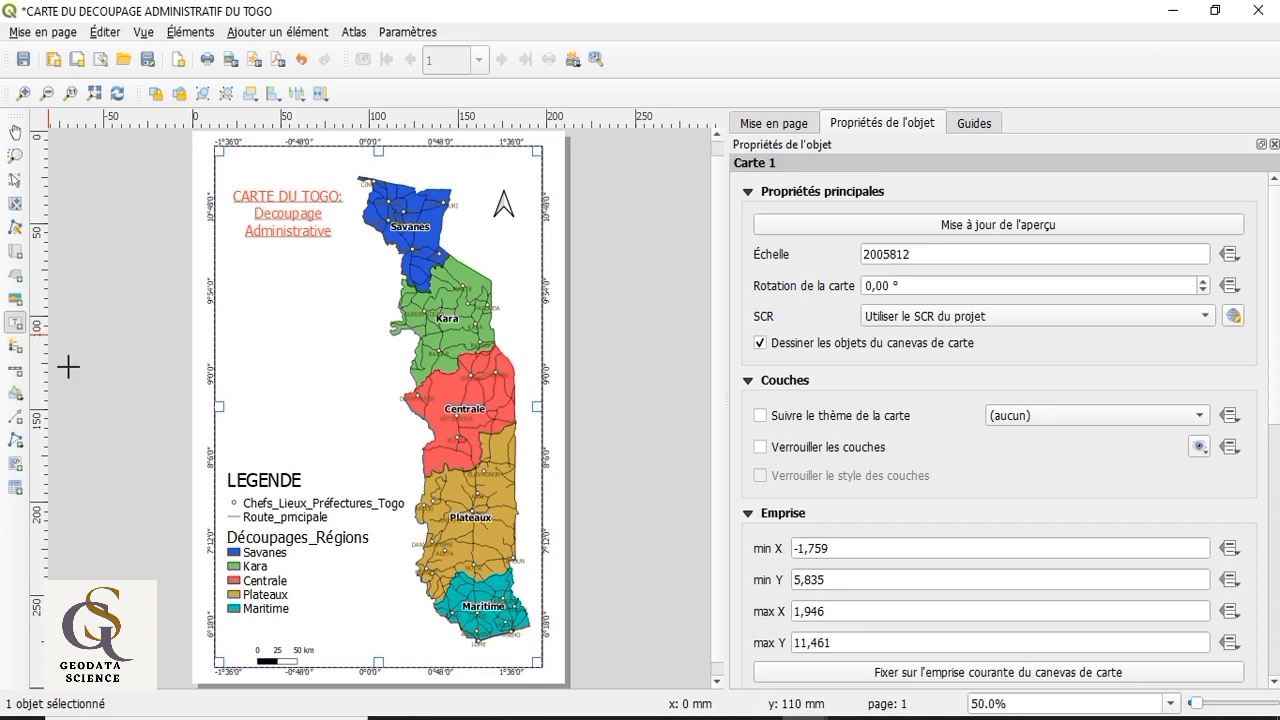
drag(388, 158, 488, 177)
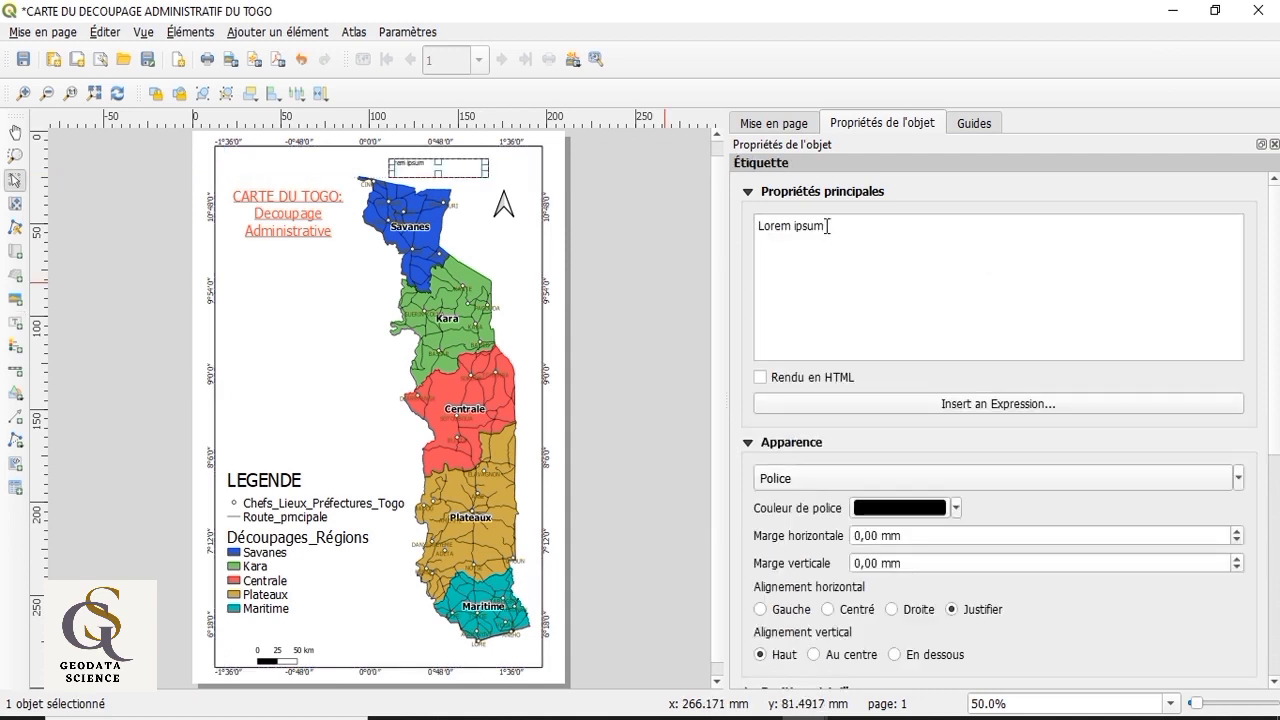
drag(827, 226, 744, 227)
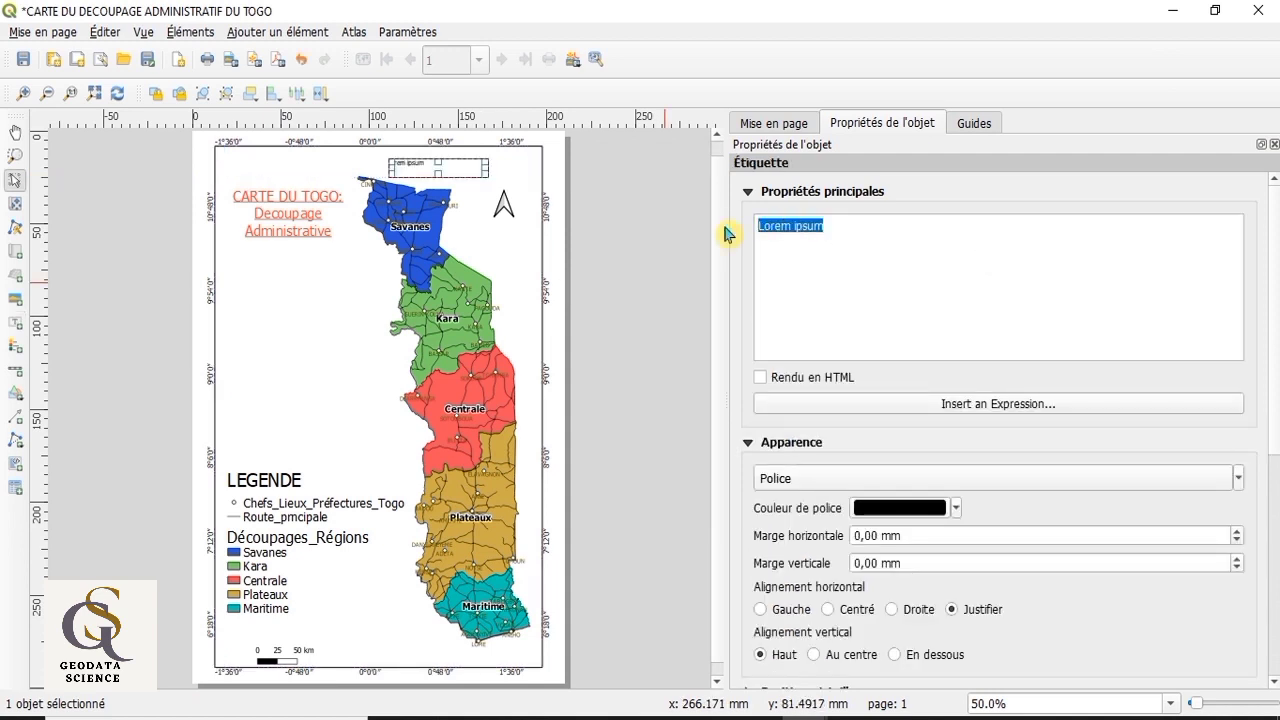
text(BURK)
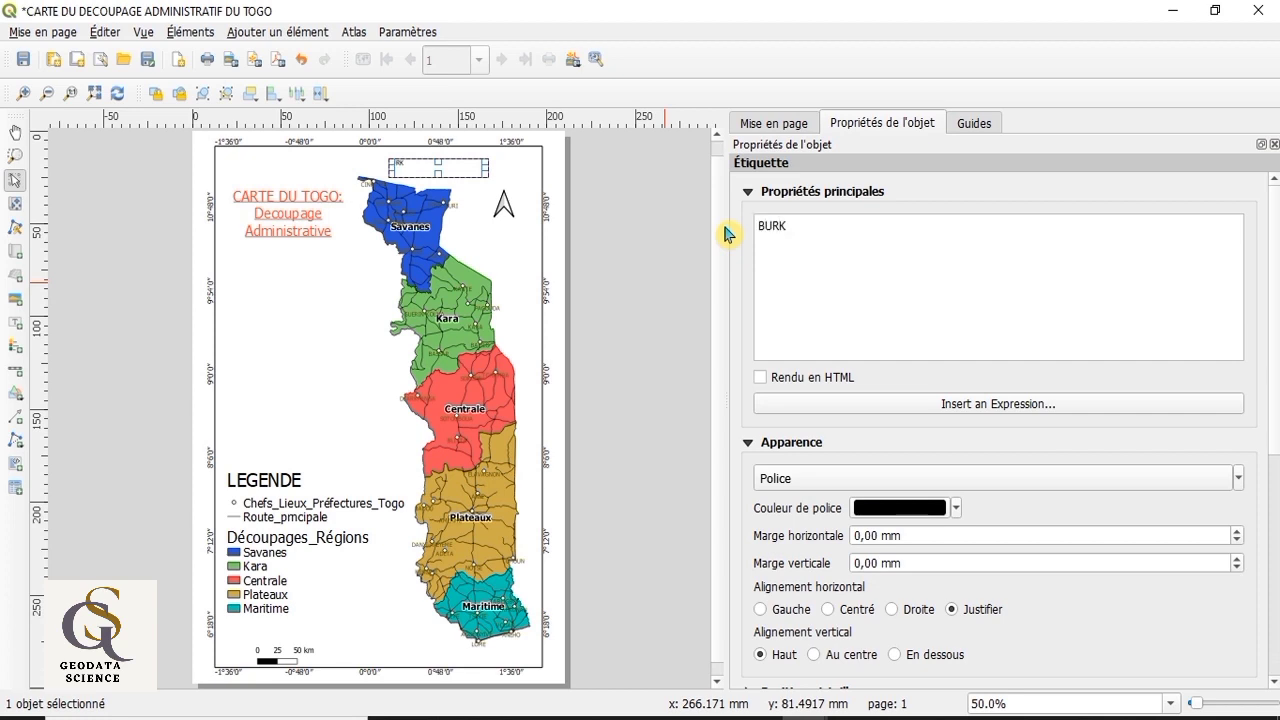
text(INA FASO)
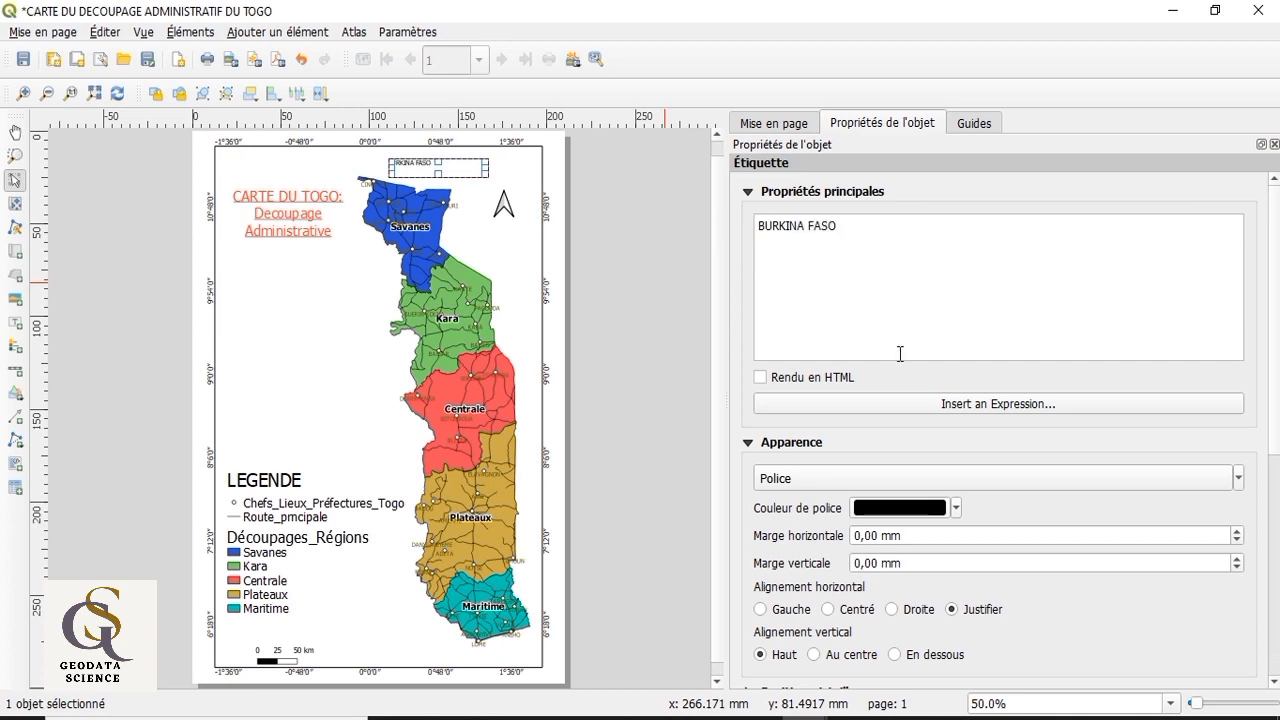
click(830, 609)
click(814, 654)
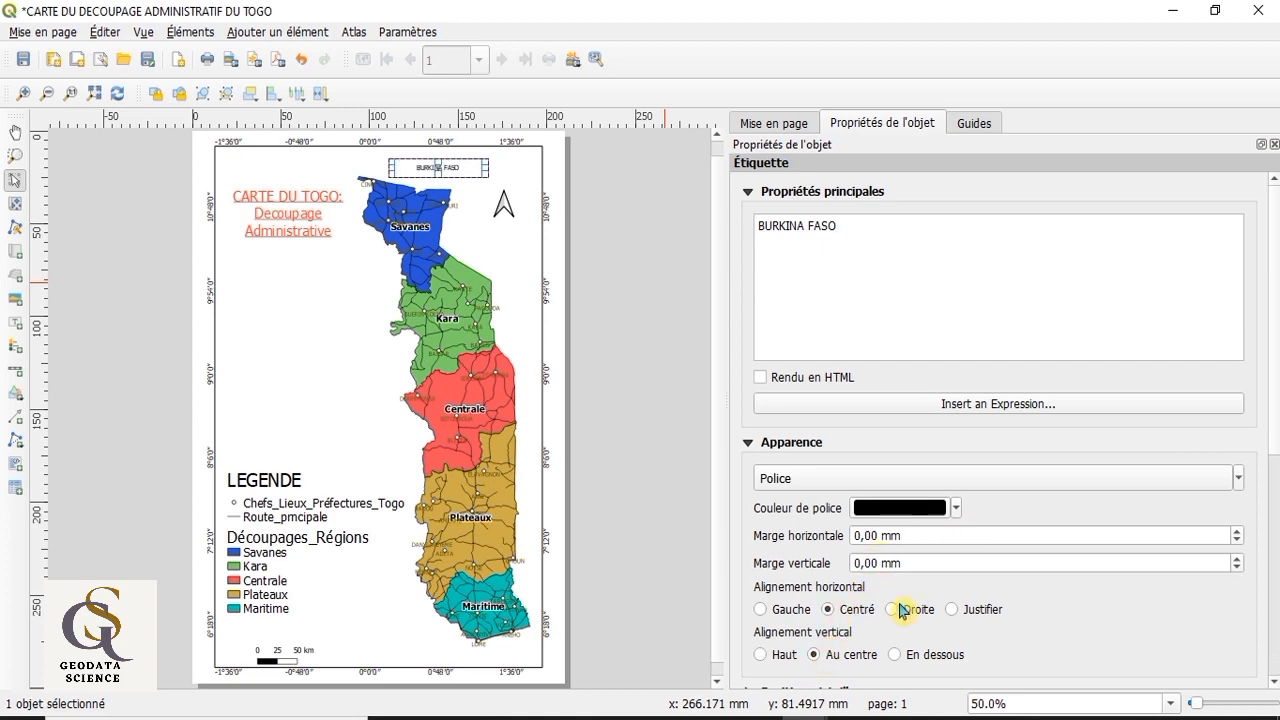
Step: Set the BURKINA FASO label's font size to 16 and shift it west so it sits directly above Savanes
click(1238, 478)
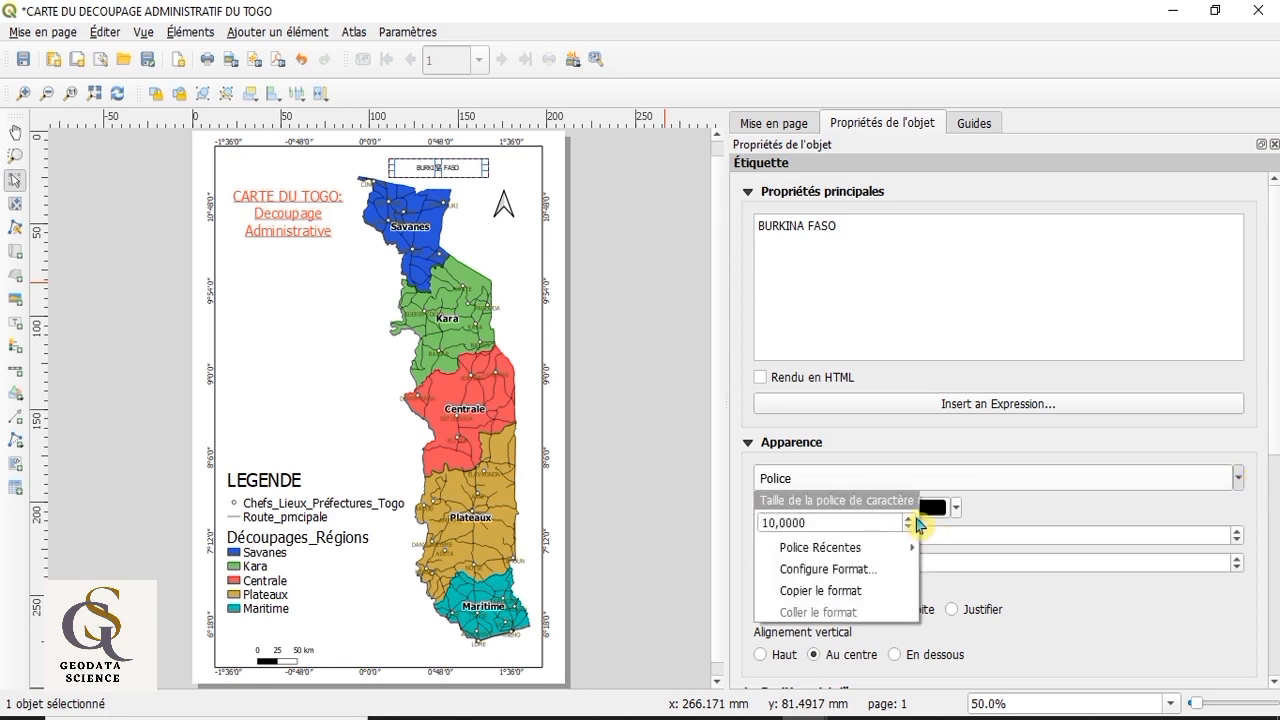
click(913, 518)
click(913, 518)
click(913, 518)
click(913, 518)
click(913, 518)
click(913, 518)
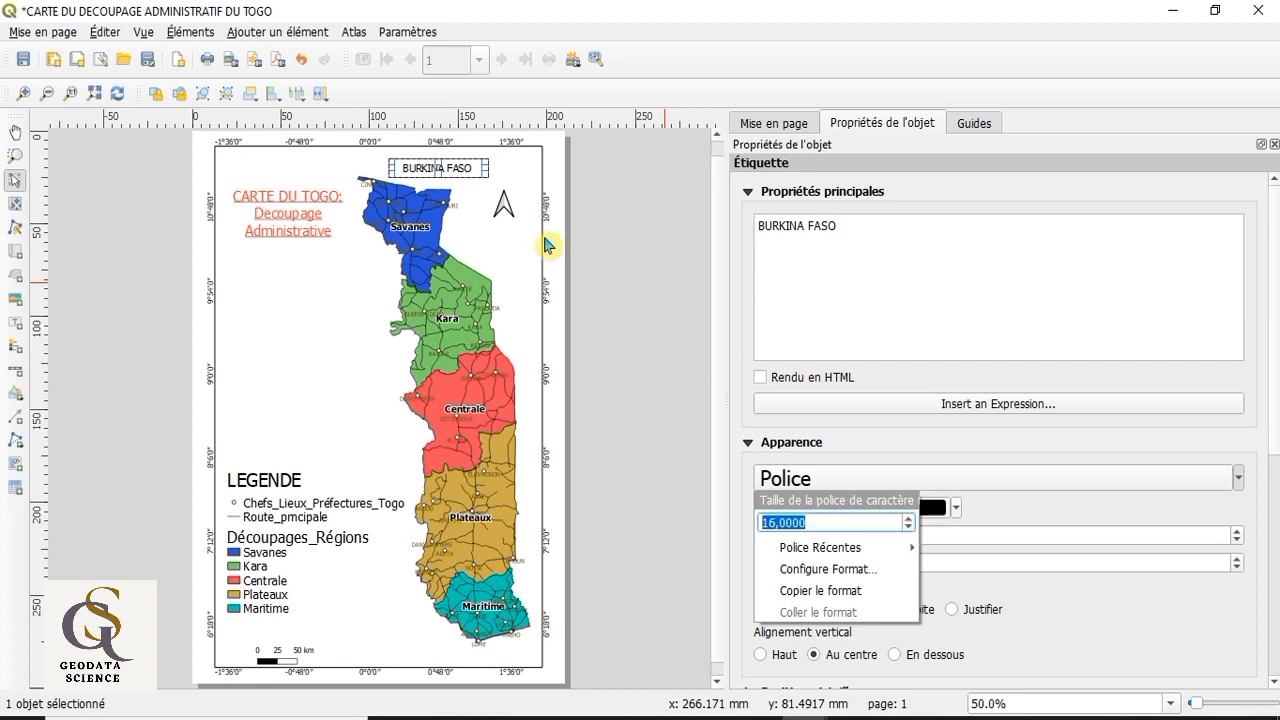
click(450, 167)
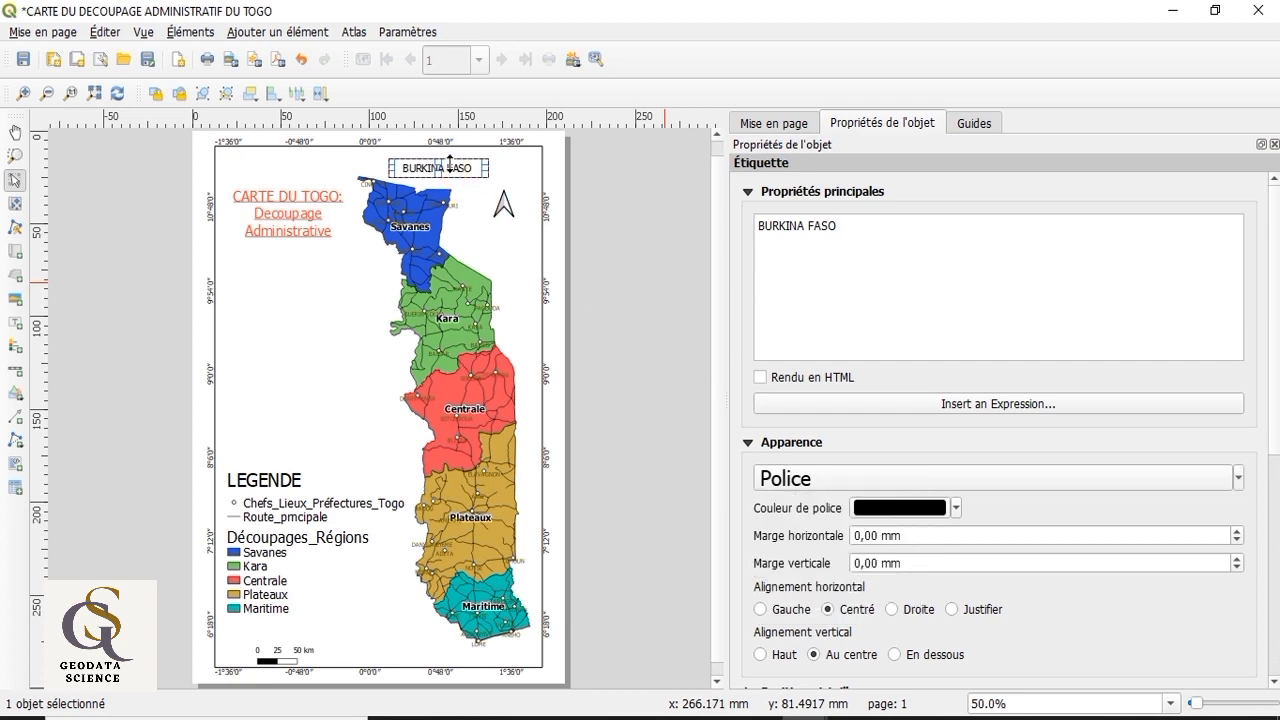
drag(449, 163, 430, 180)
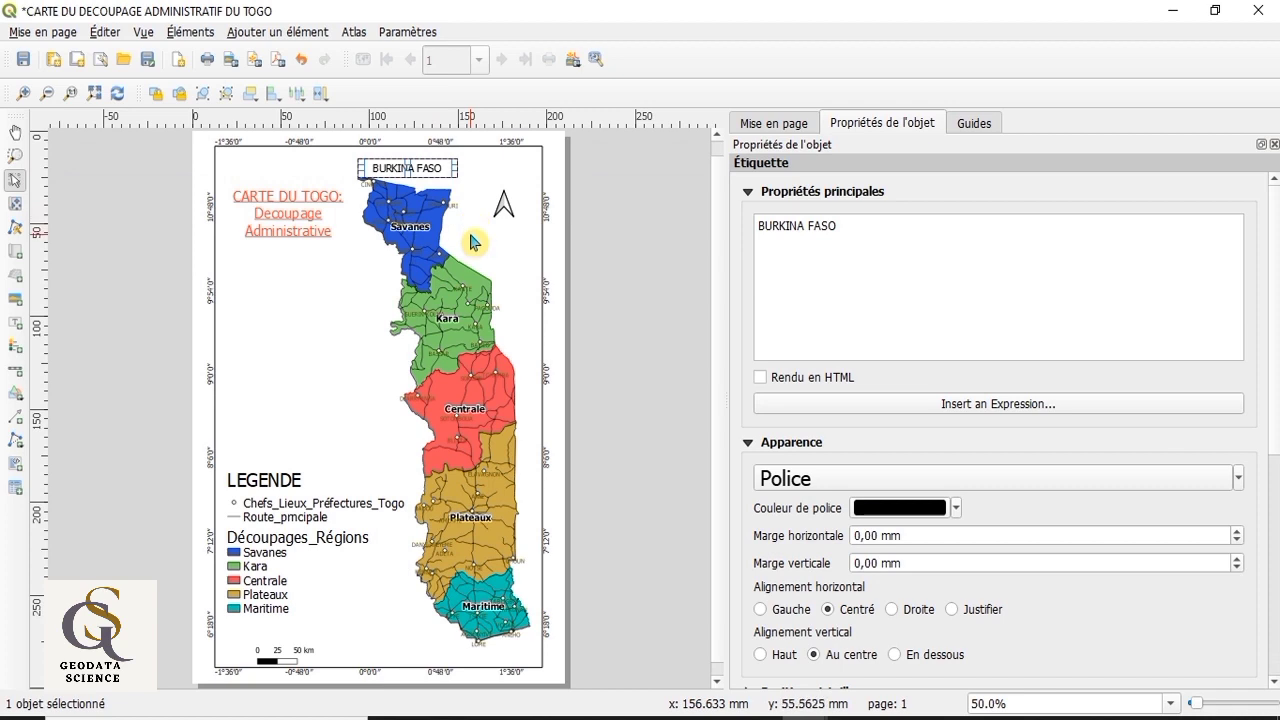
click(428, 612)
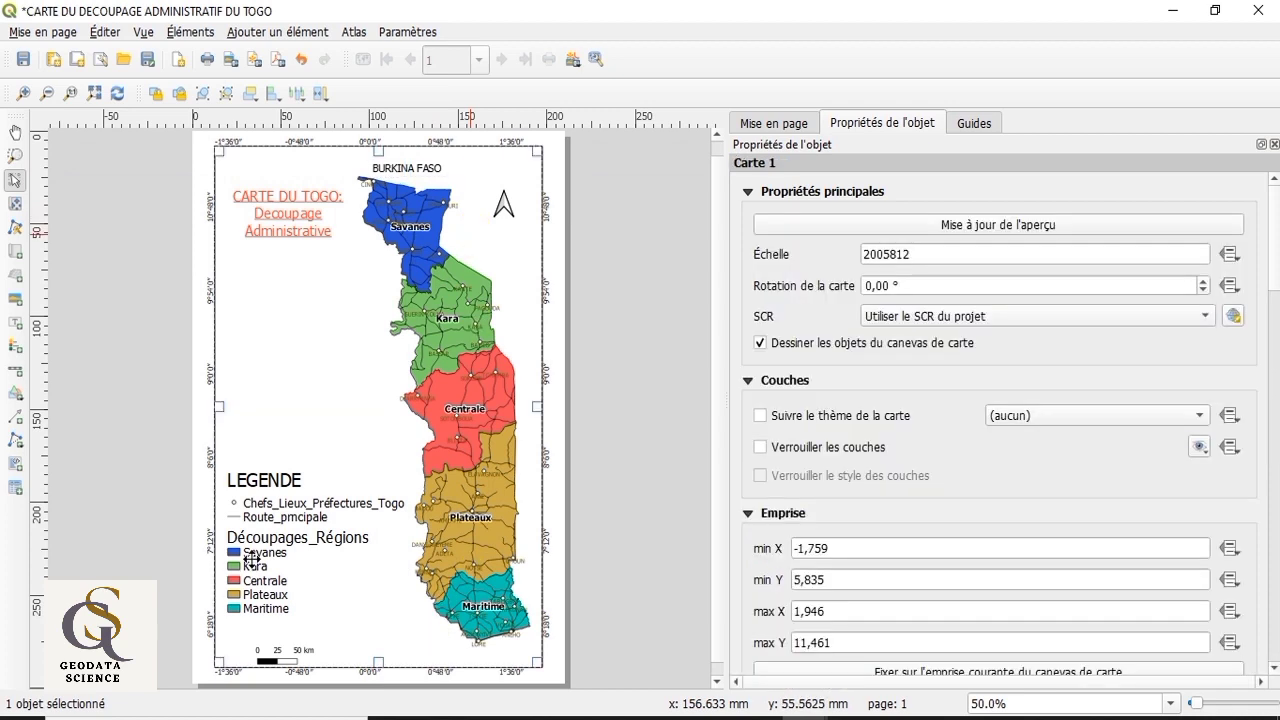
Step: Add a label reading "OCEAN ATLANTIQUE" just south of the Maritime region, with its text centred horizontally and vertically
click(15, 322)
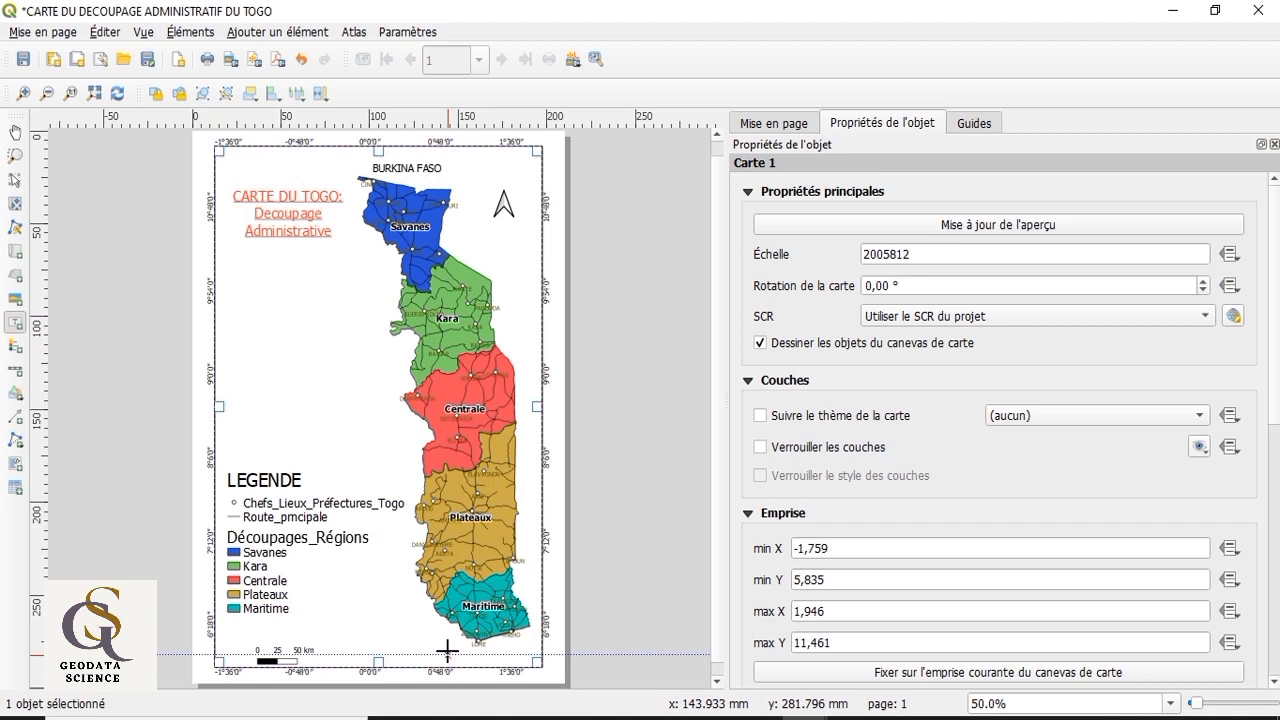
drag(444, 655, 522, 667)
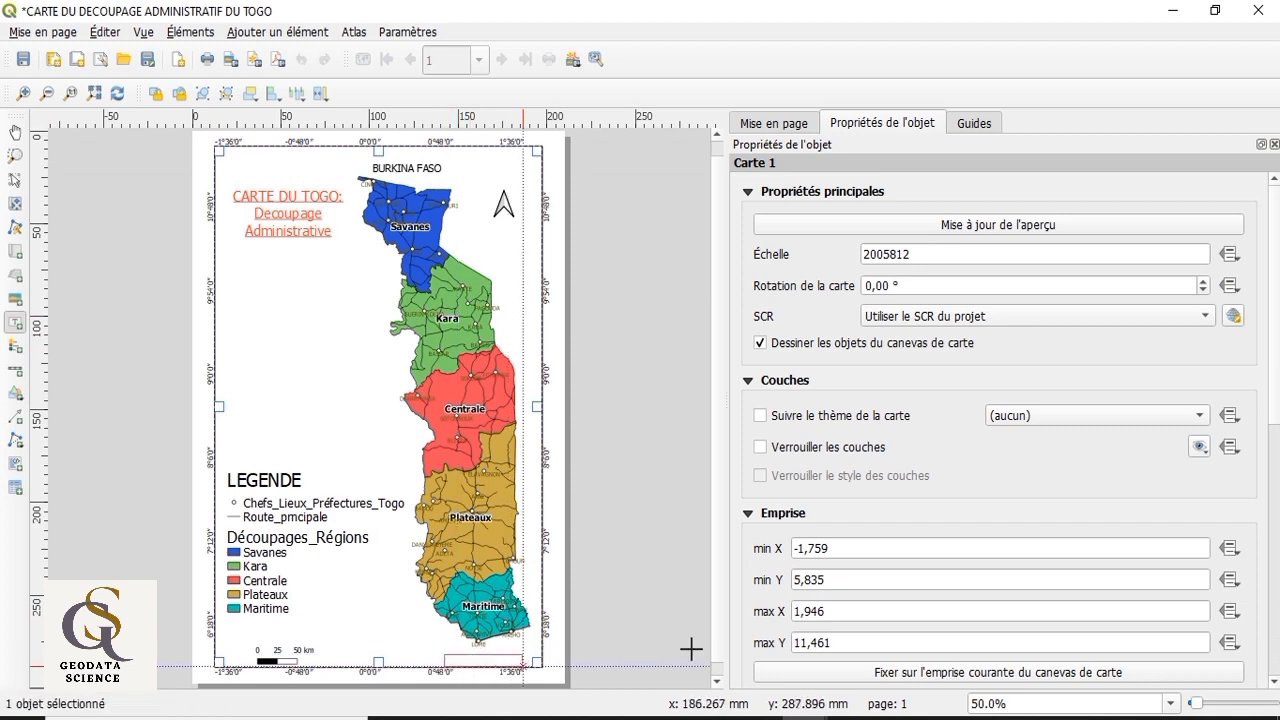
drag(850, 224, 716, 222)
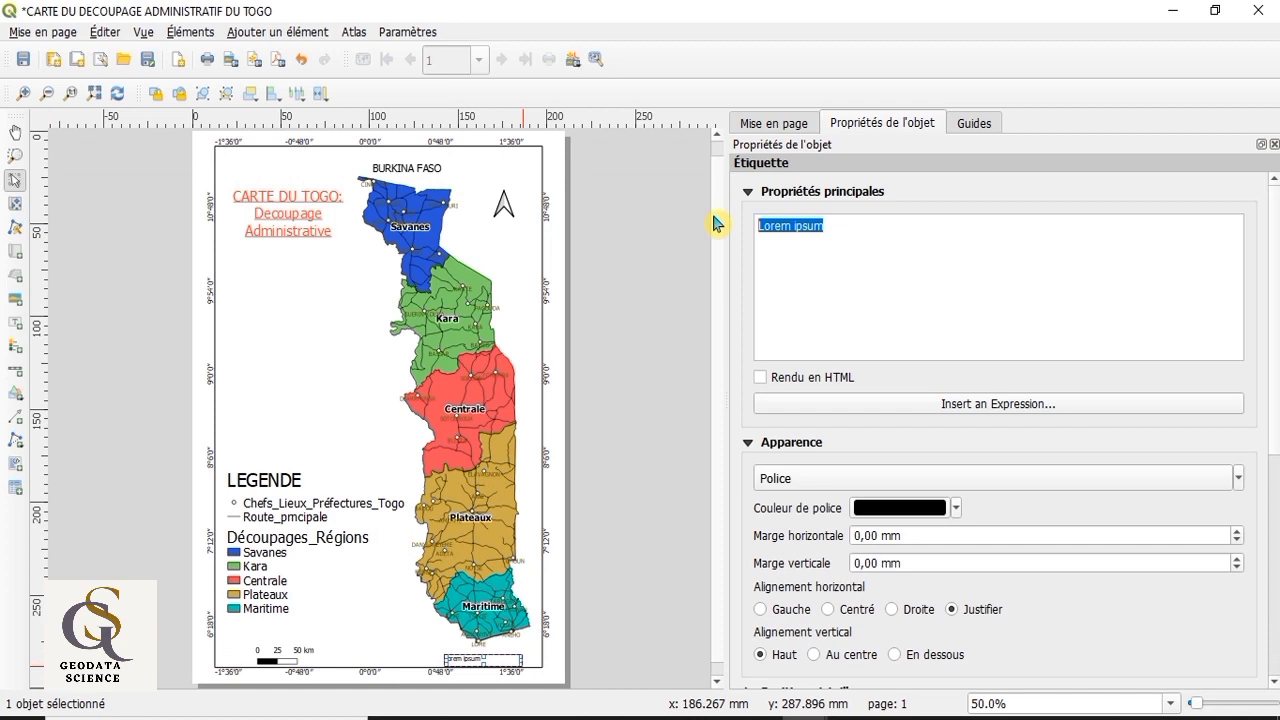
text(0)
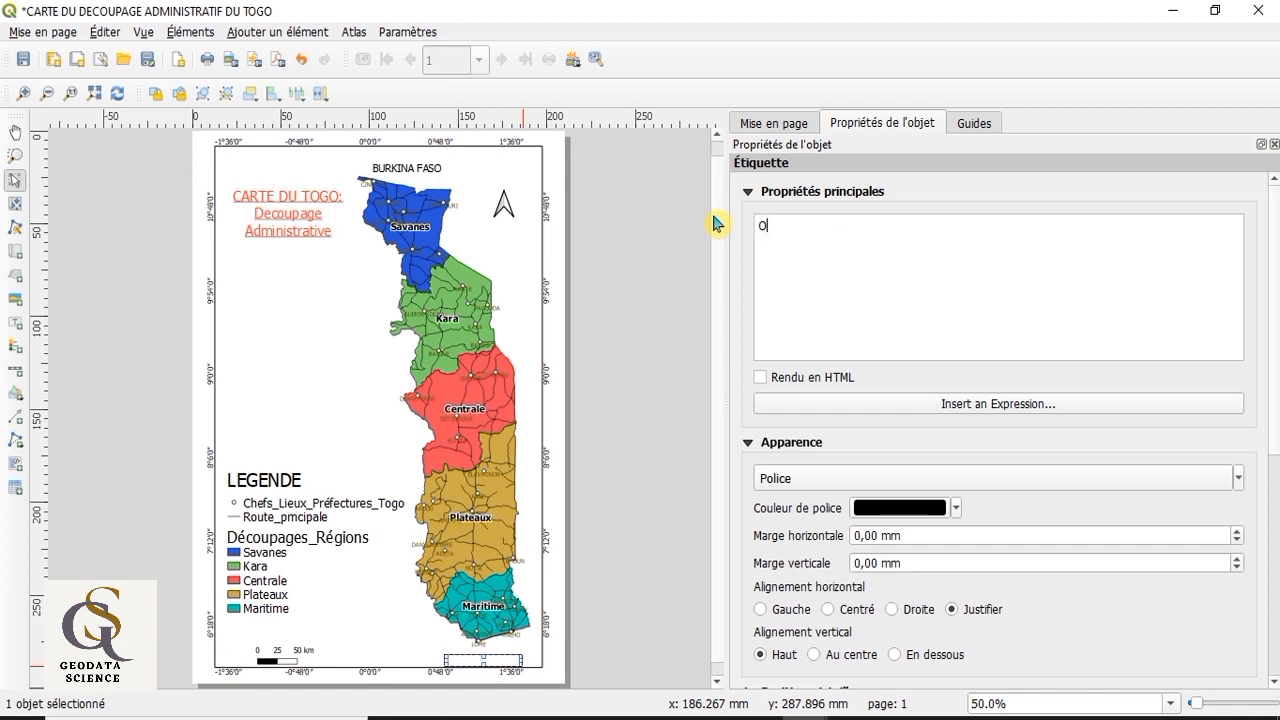
text(CEAN ATLANT)
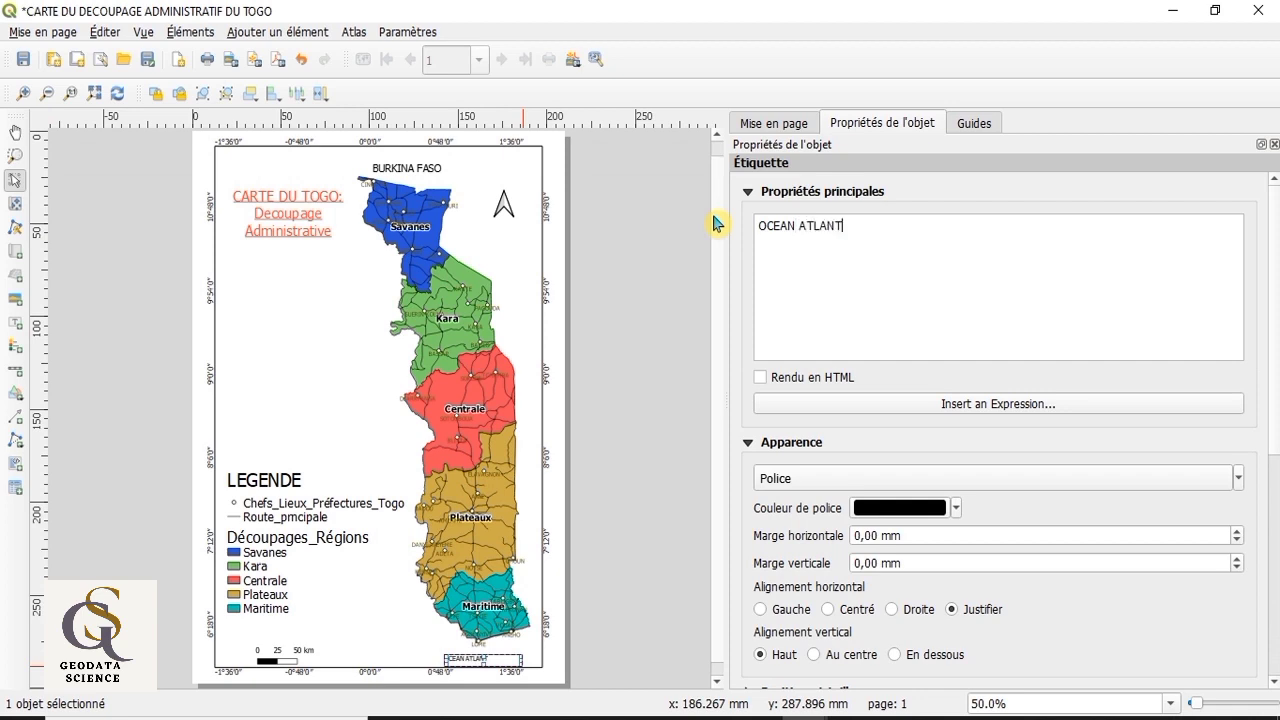
text(IQUE)
click(828, 609)
click(814, 654)
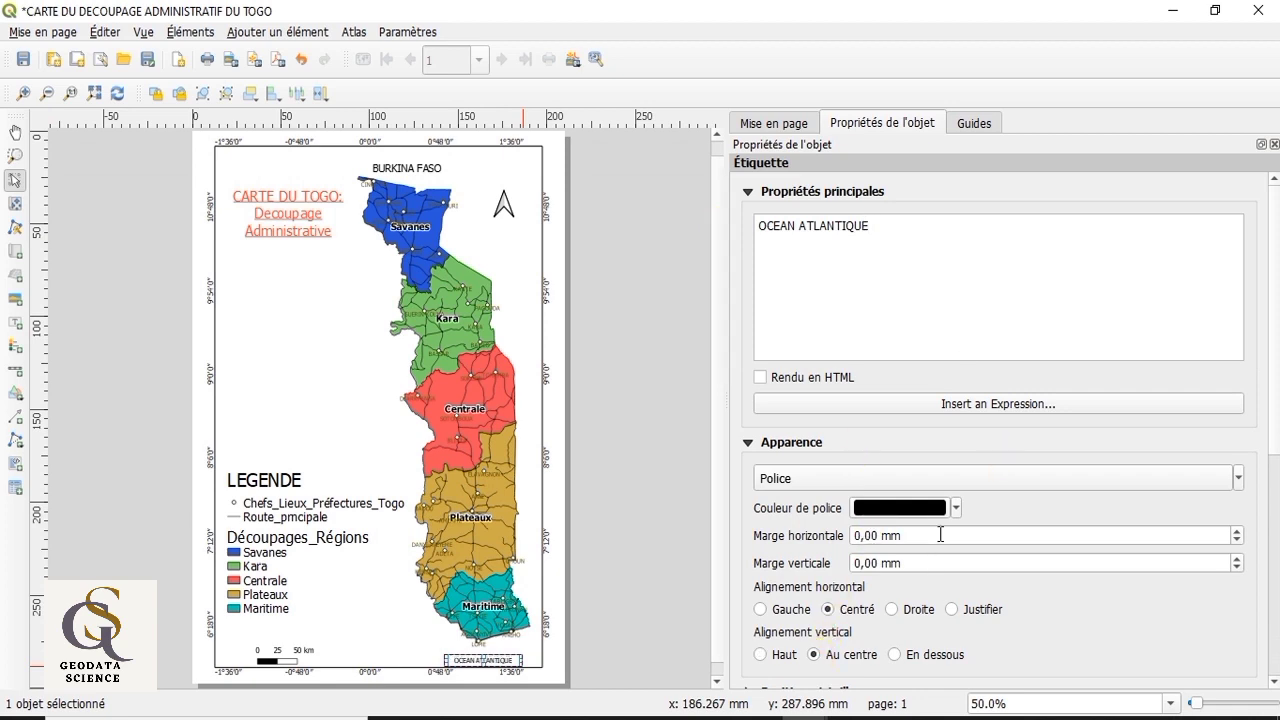
Step: Enlarge the OCEAN ATLANTIQUE label's font and widen its frame so the text fits on one line, and deselect it
click(1240, 487)
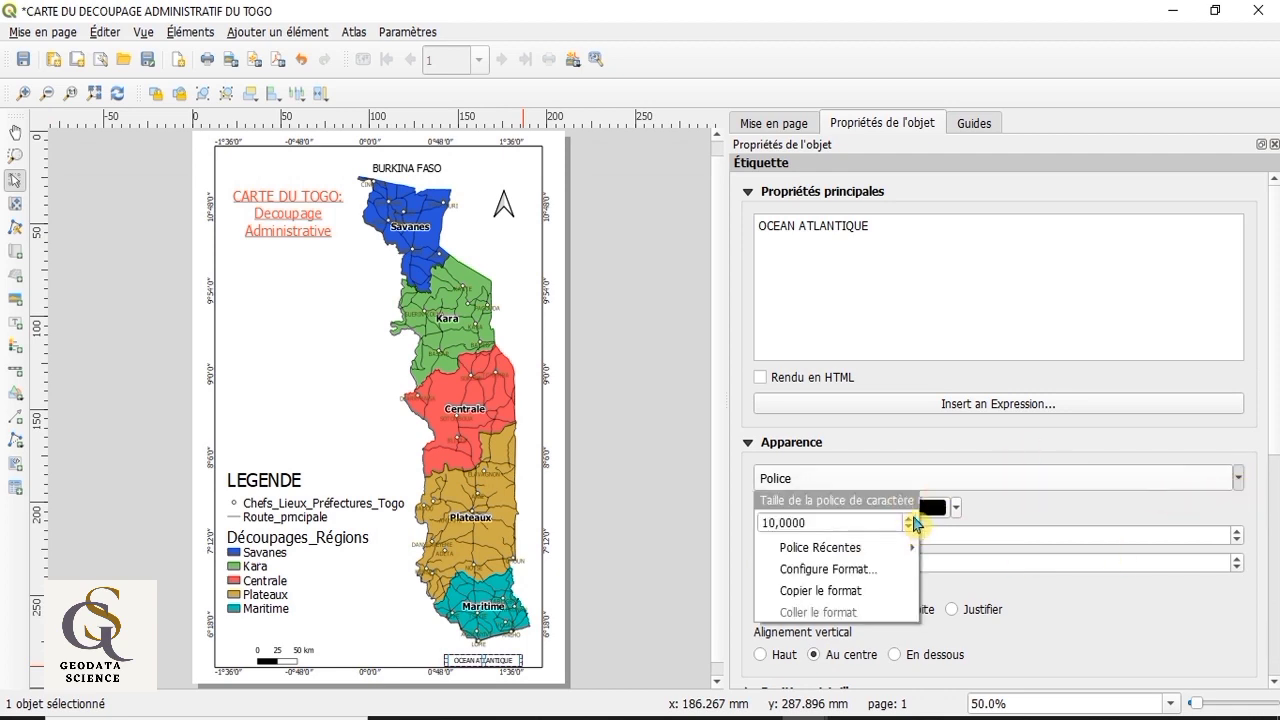
scroll(913, 519, up, 3)
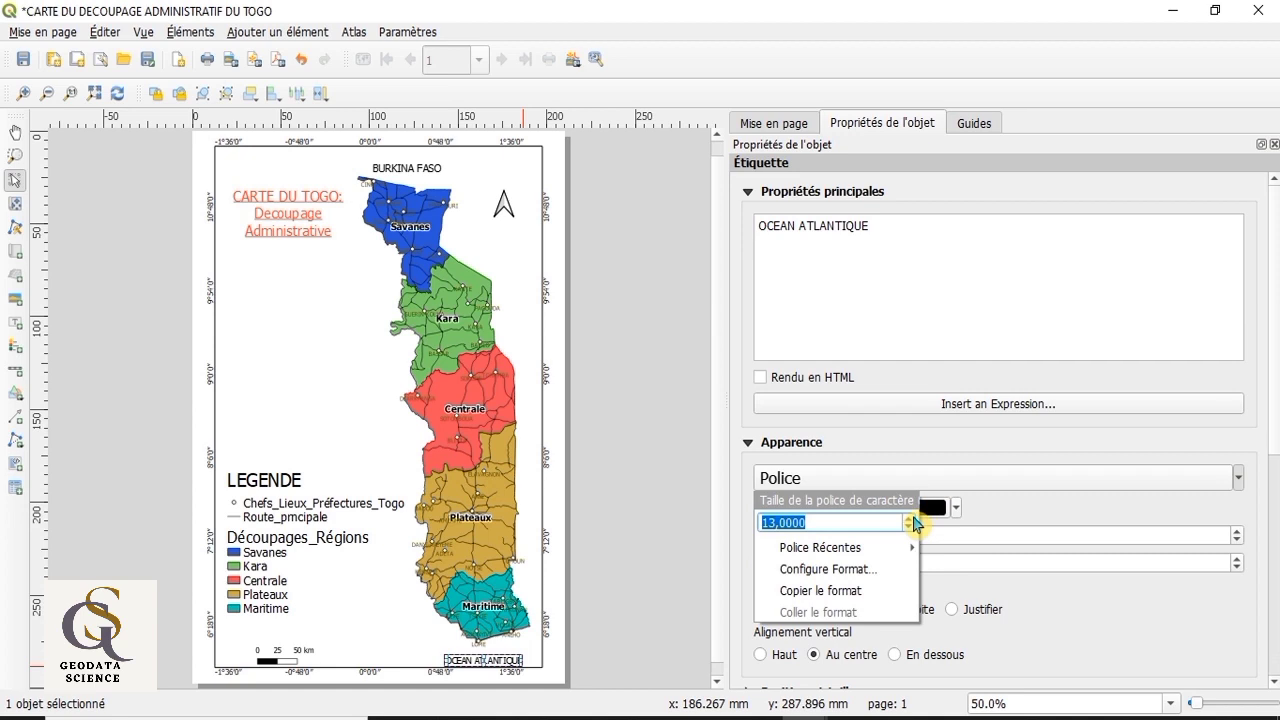
scroll(913, 519, up, 1)
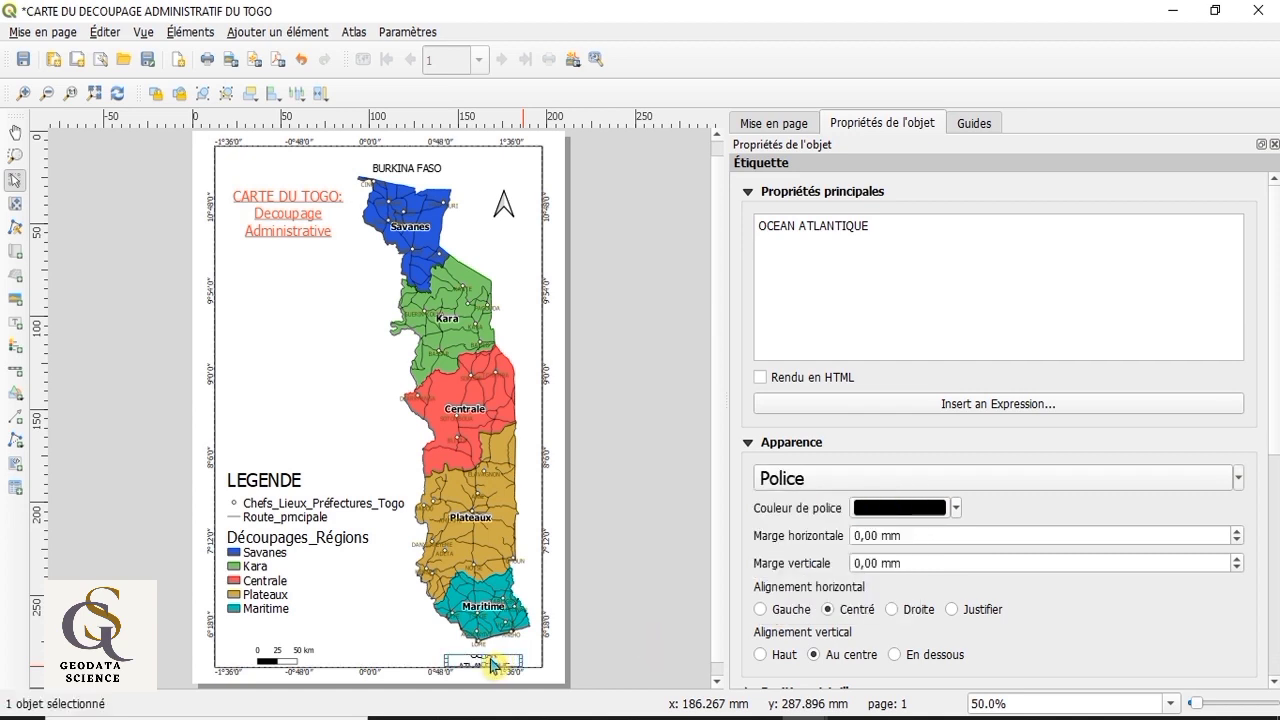
click(488, 660)
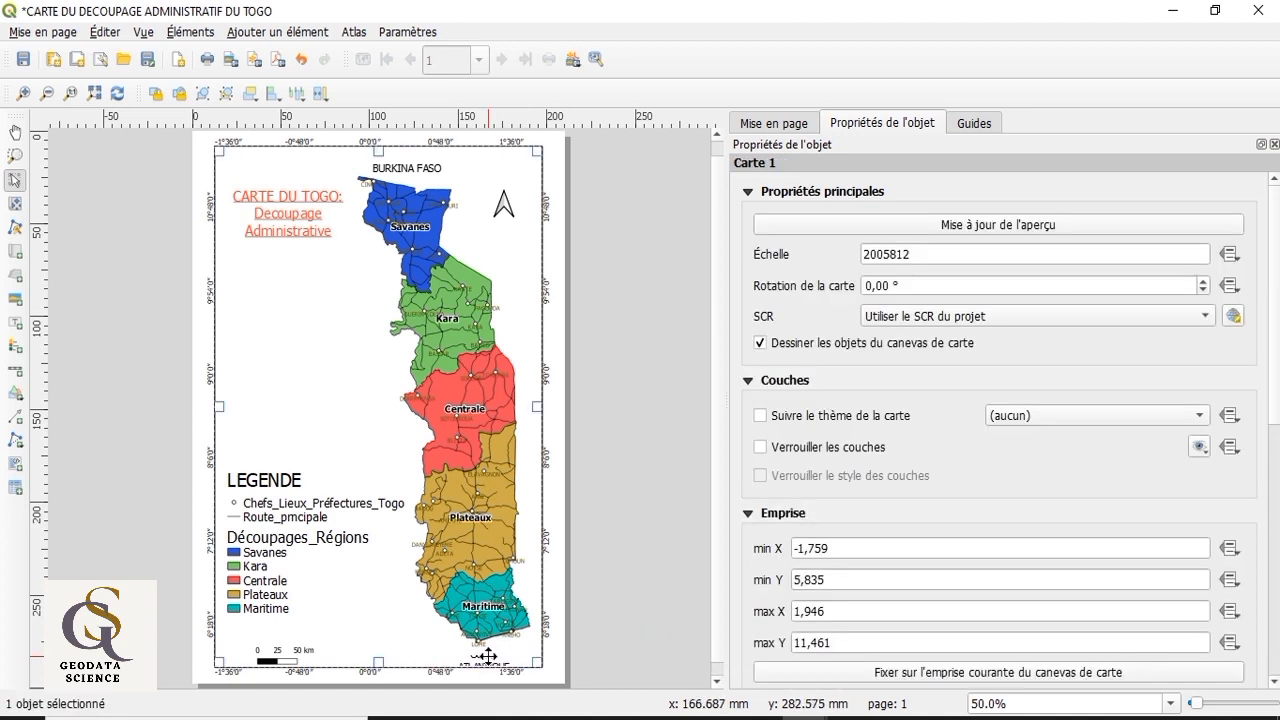
click(488, 656)
drag(455, 653, 440, 652)
drag(522, 655, 528, 657)
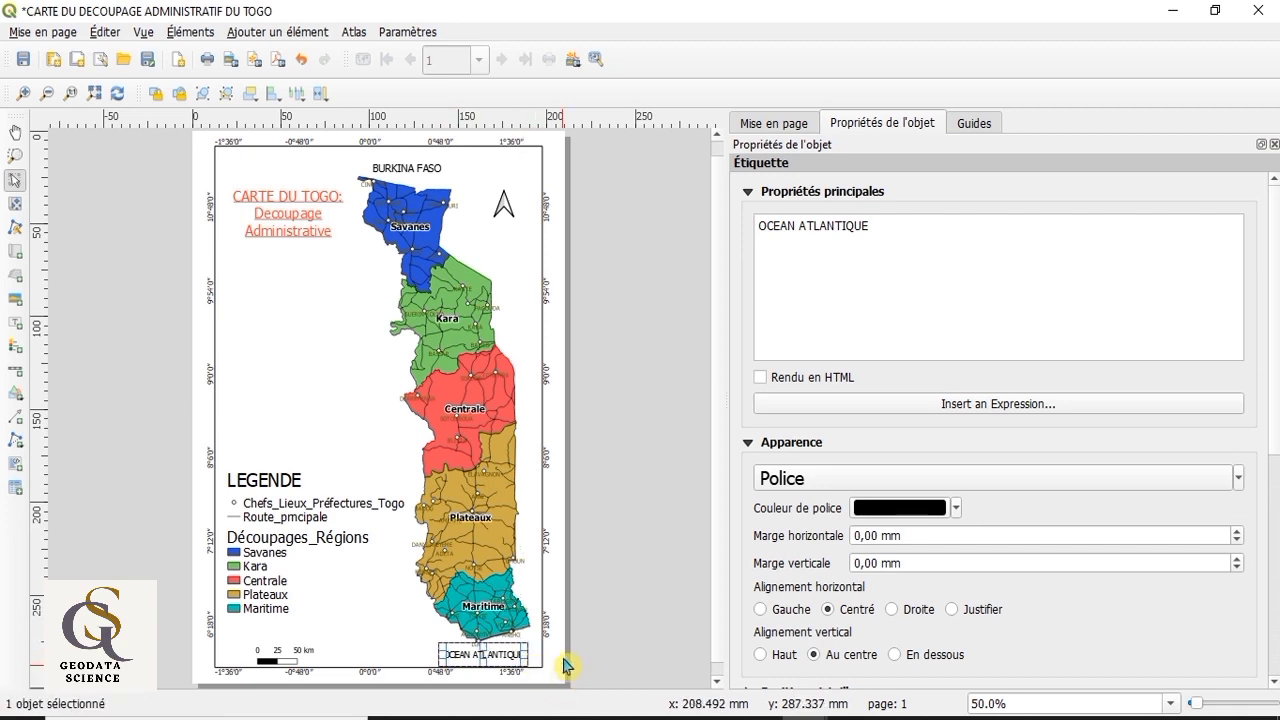
click(400, 626)
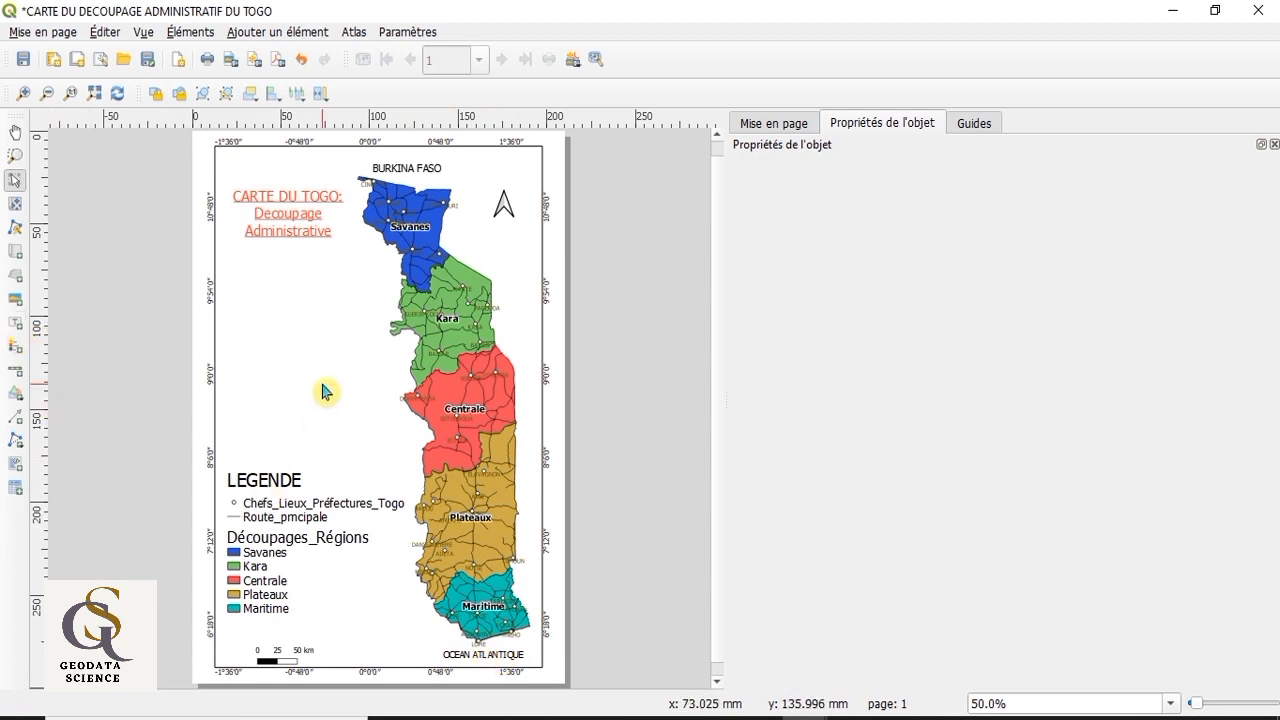
Step: Add a label reading "GHANA" west of the Kara and Centrale regions, with its text centred horizontally and vertically
click(15, 326)
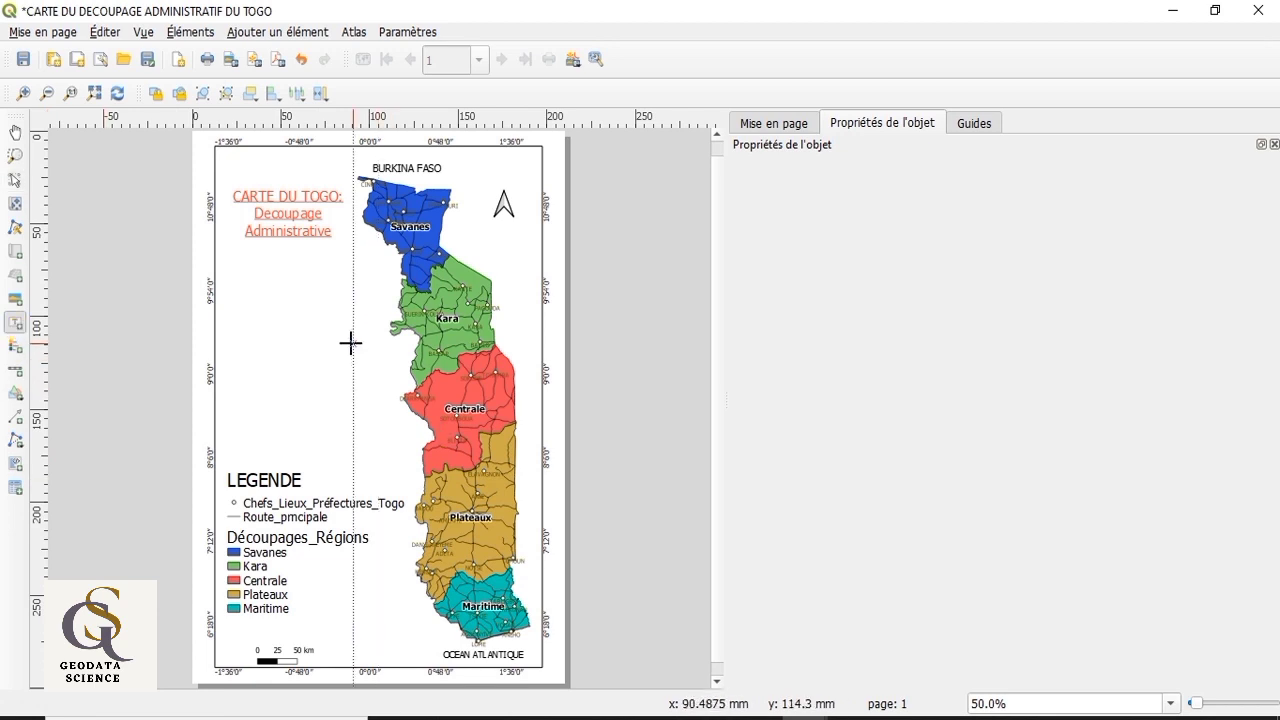
mouse_move(311, 340)
mouse_down()
mouse_move(352, 366)
mouse_move(360, 415)
mouse_up()
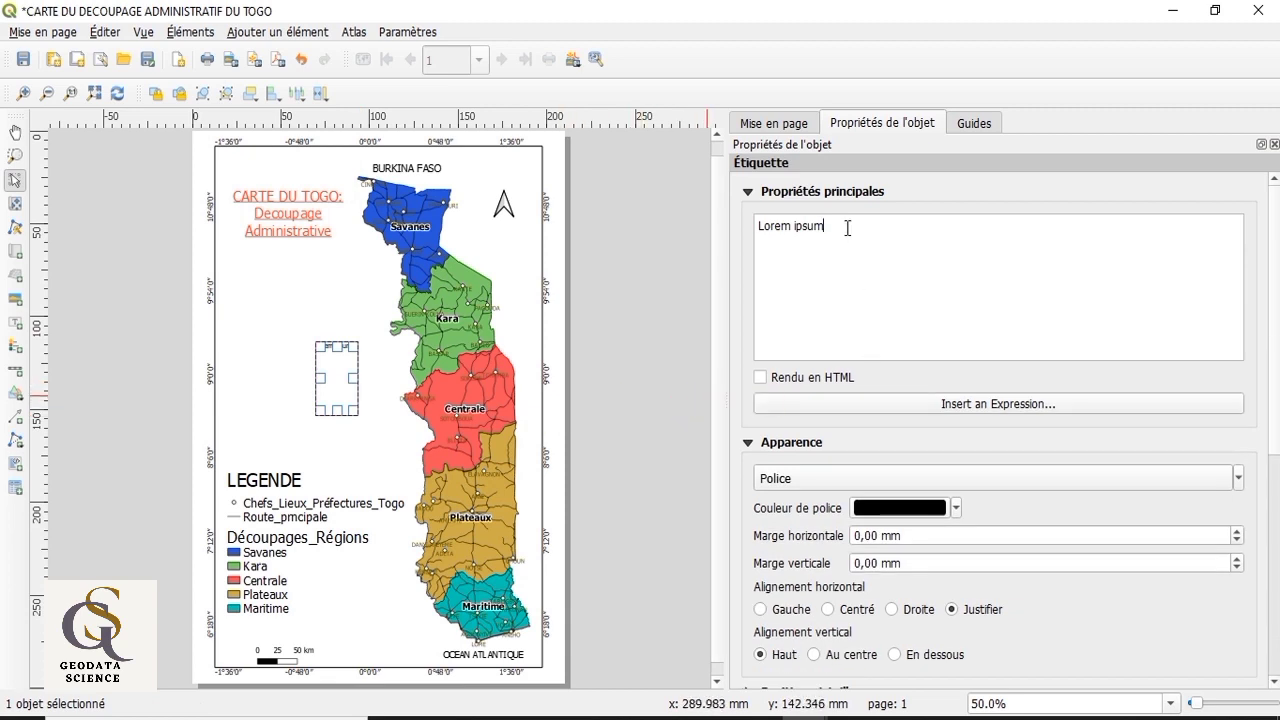
drag(847, 228, 731, 234)
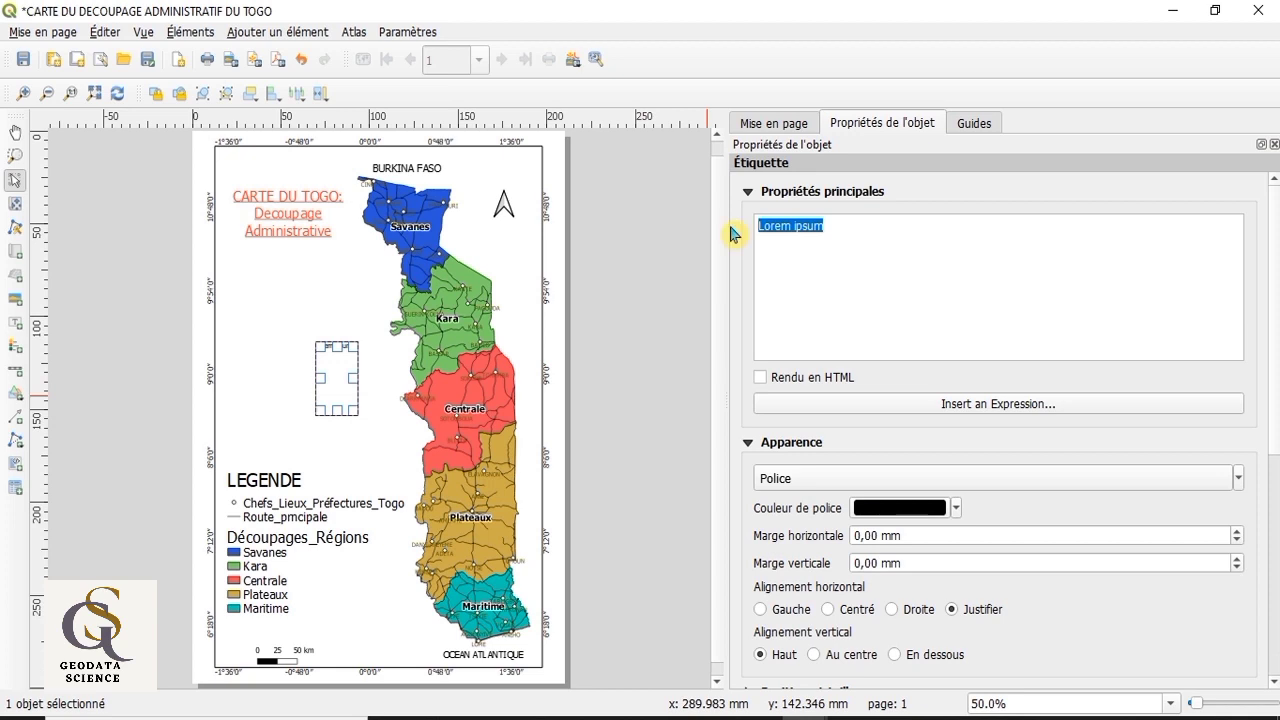
text(G)
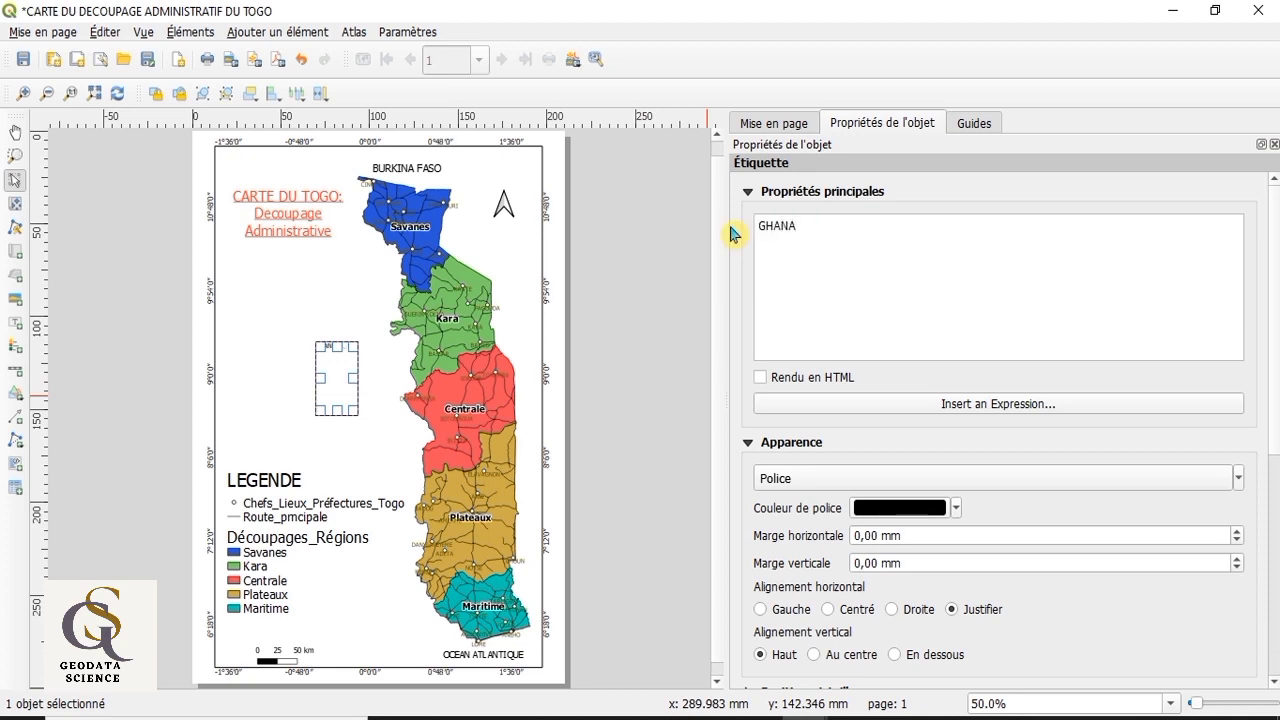
text(HANA)
click(828, 609)
click(814, 654)
Step: Set the GHANA label's font size to 18
click(1239, 479)
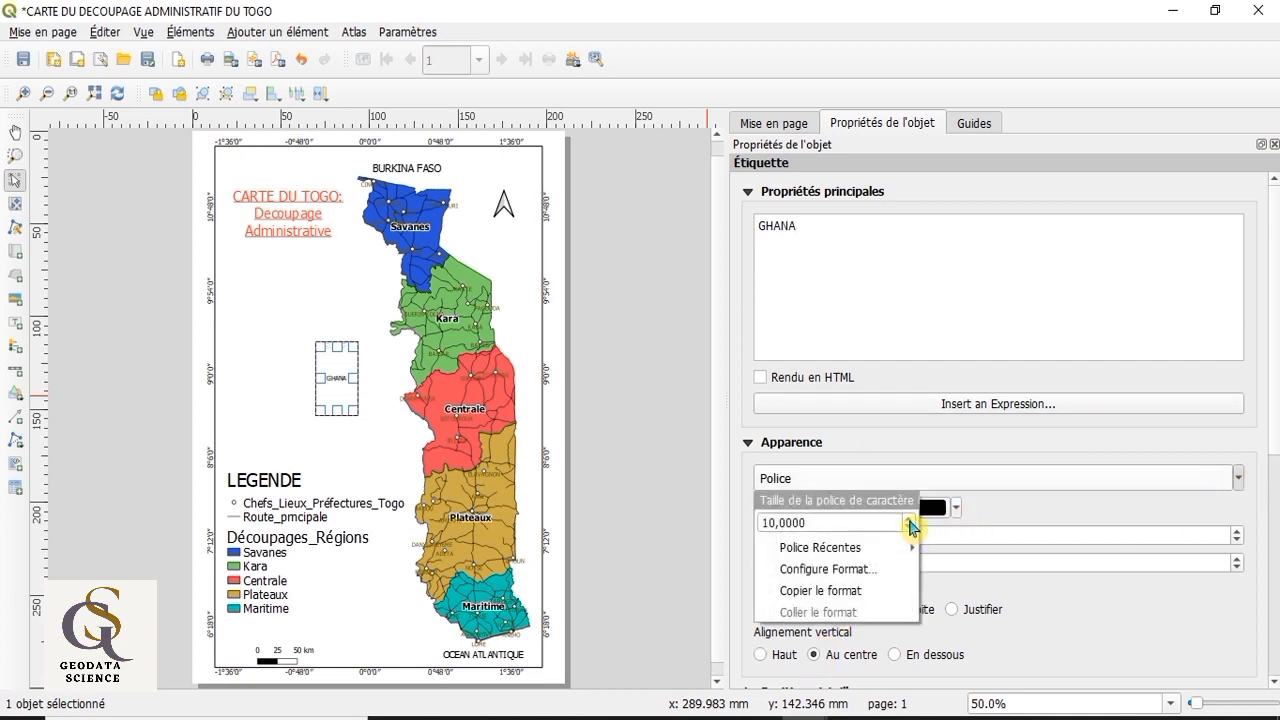
click(910, 521)
click(910, 521)
click(910, 521)
click(910, 521)
click(910, 521)
click(910, 521)
click(910, 521)
click(910, 521)
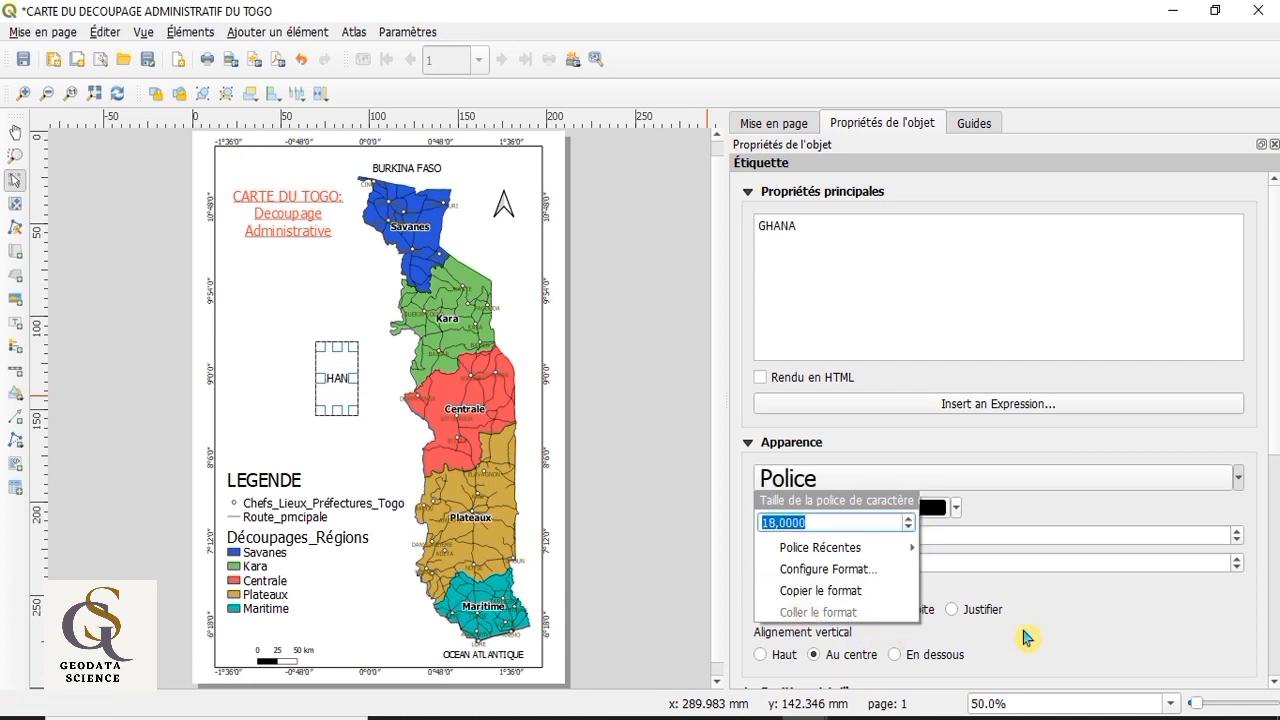
click(1113, 619)
Step: Rotate the GHANA label 90° and move it east, close to the western border between Kara and Centrale
scroll(1025, 643, down, 1)
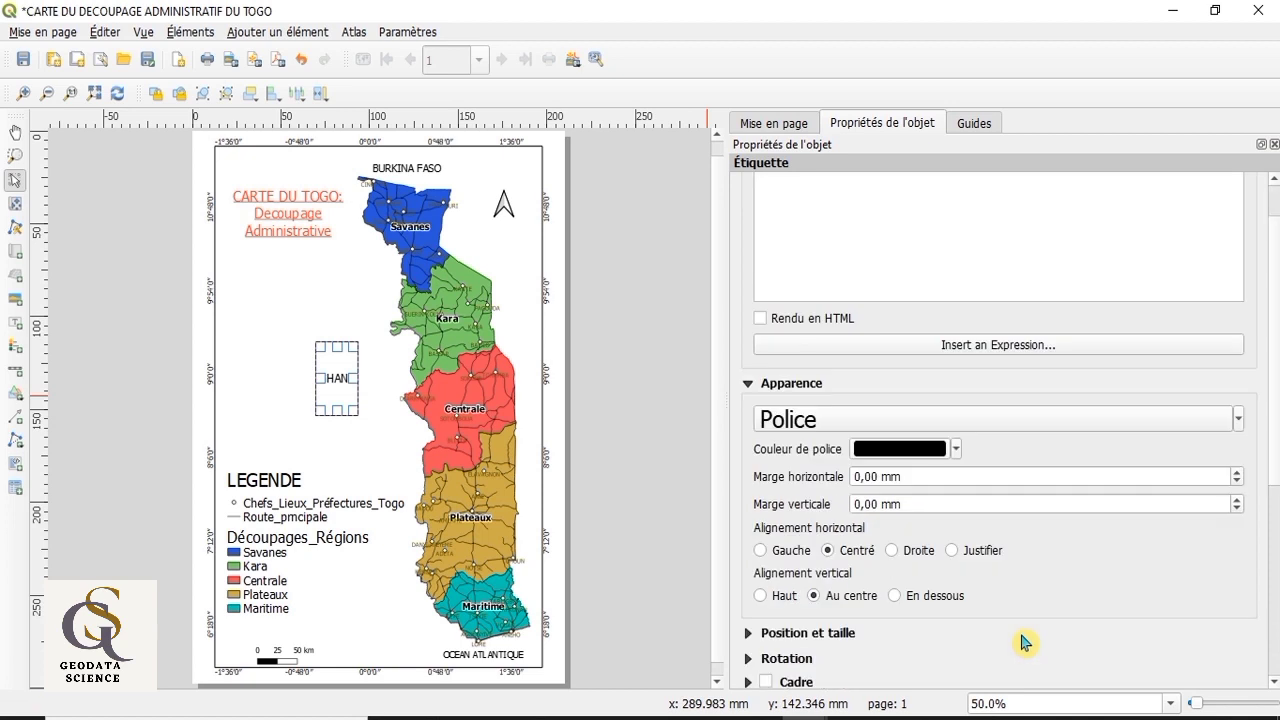
scroll(1025, 643, down, 1)
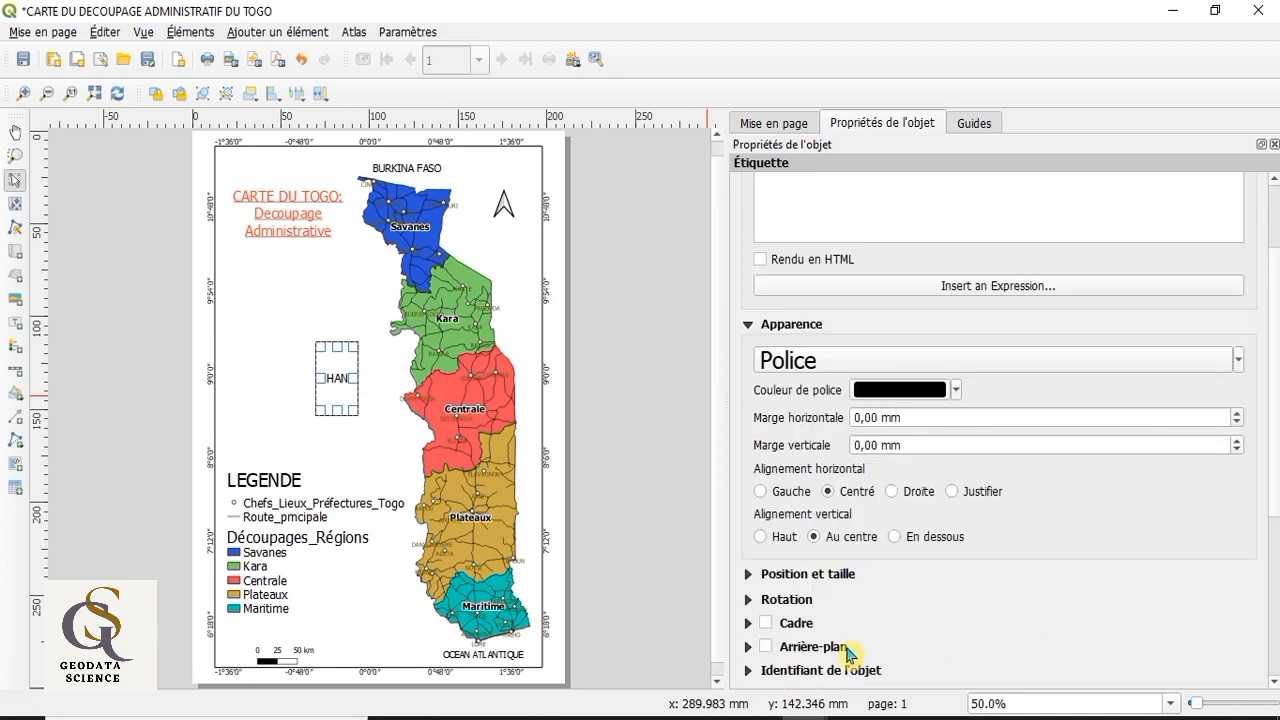
click(749, 602)
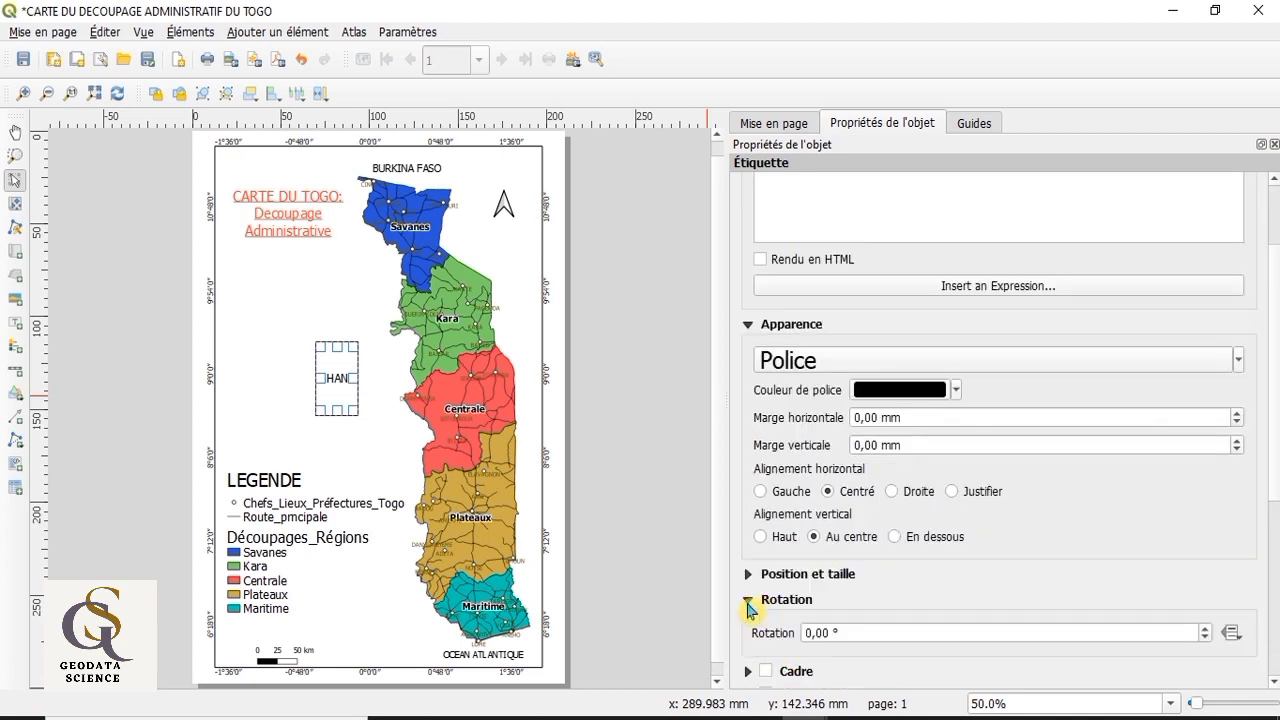
click(810, 633)
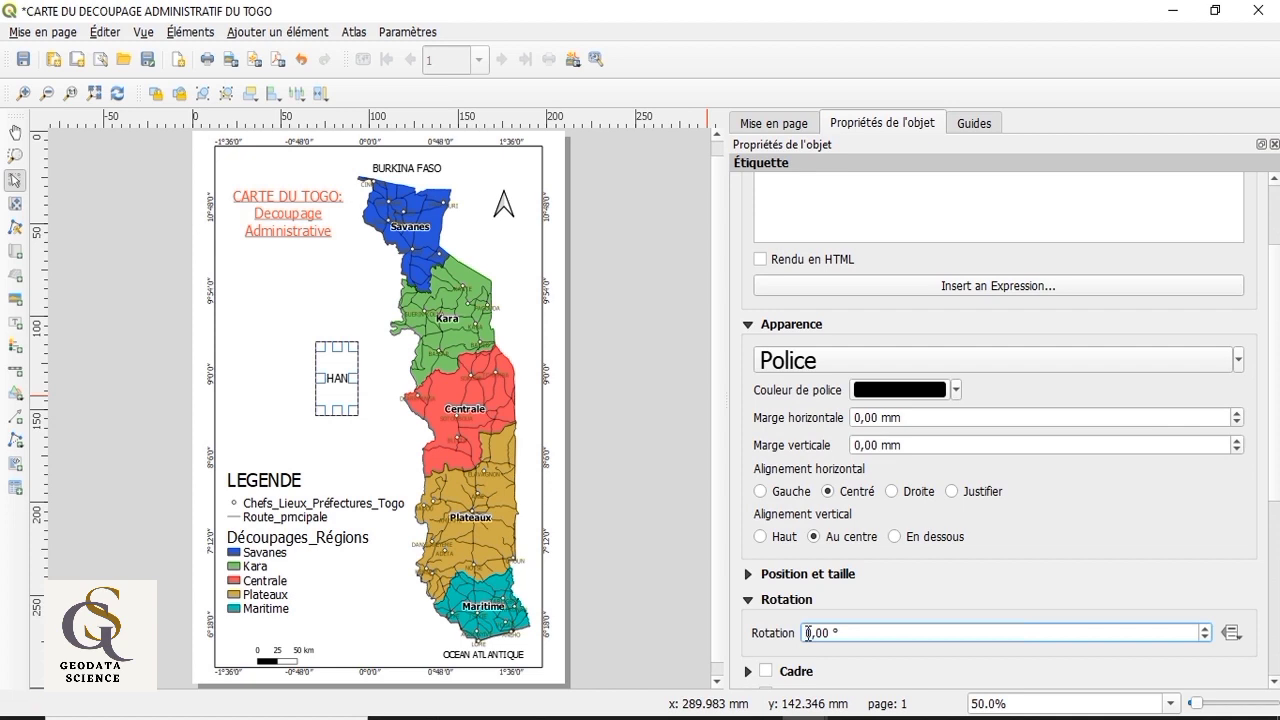
text(9)
drag(342, 398, 389, 372)
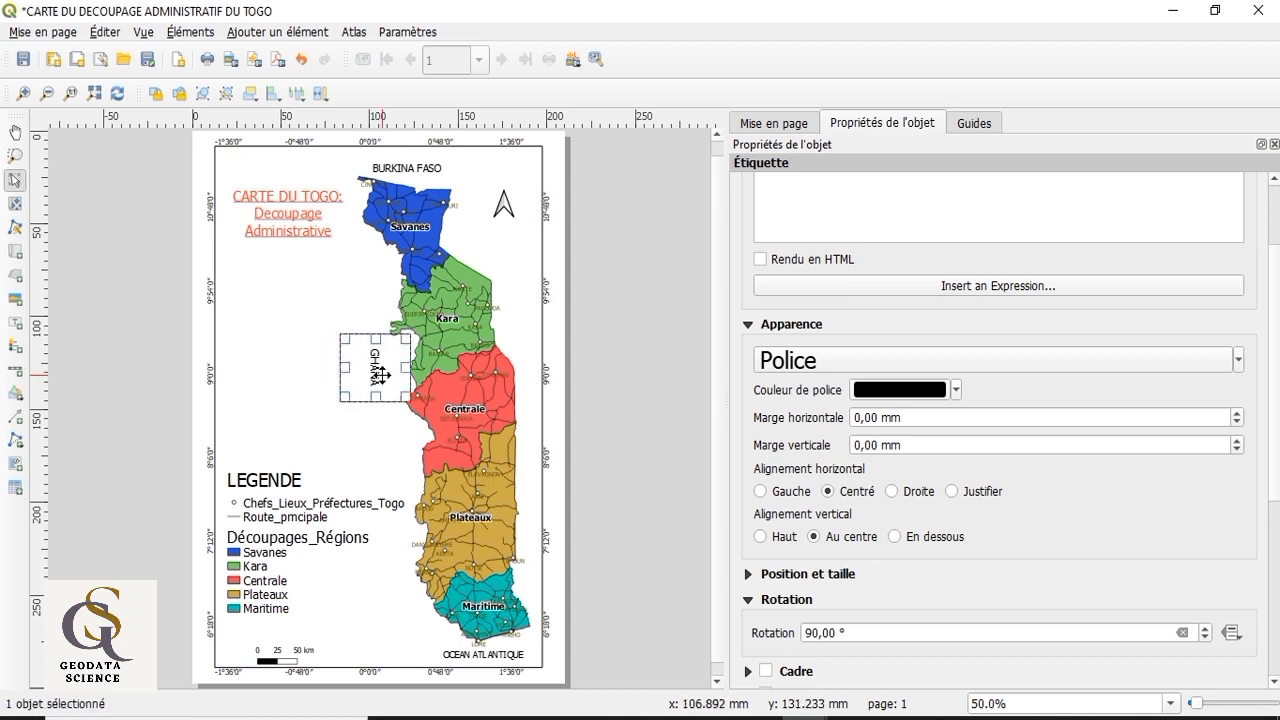
click(370, 404)
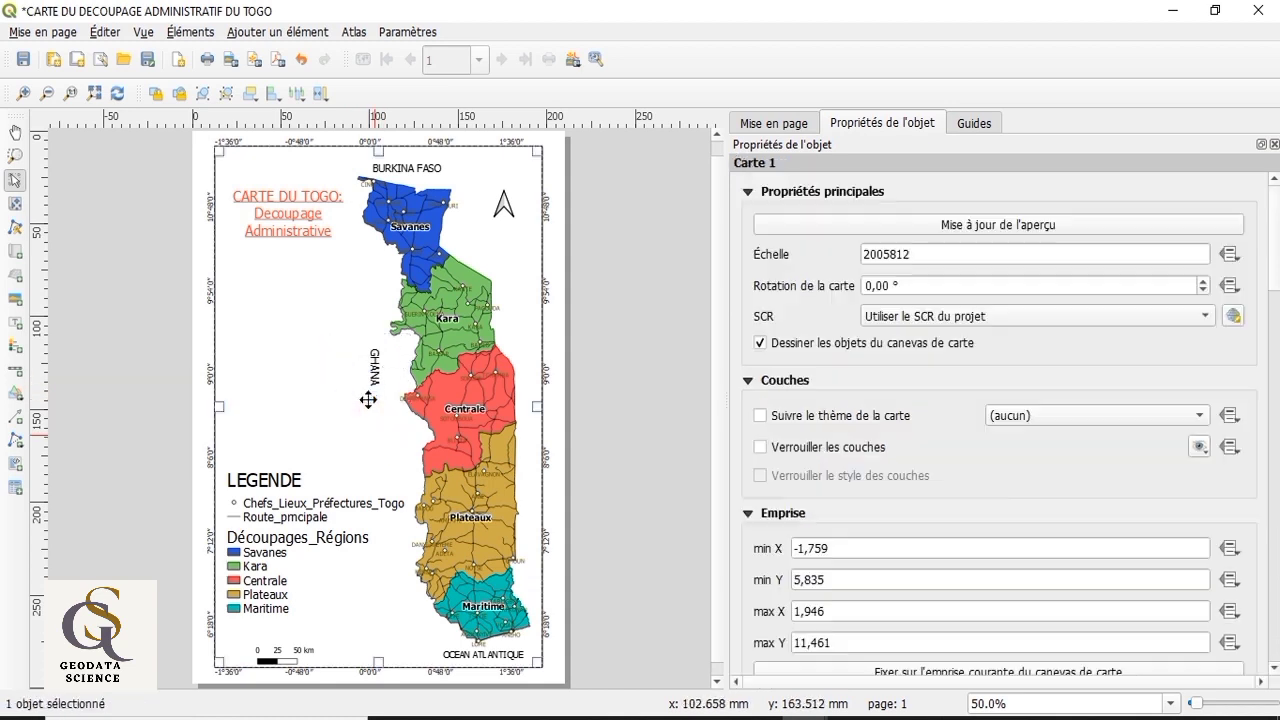
Step: Add a tall, narrow label reading "BENIN" east of the Plateaux region
click(17, 326)
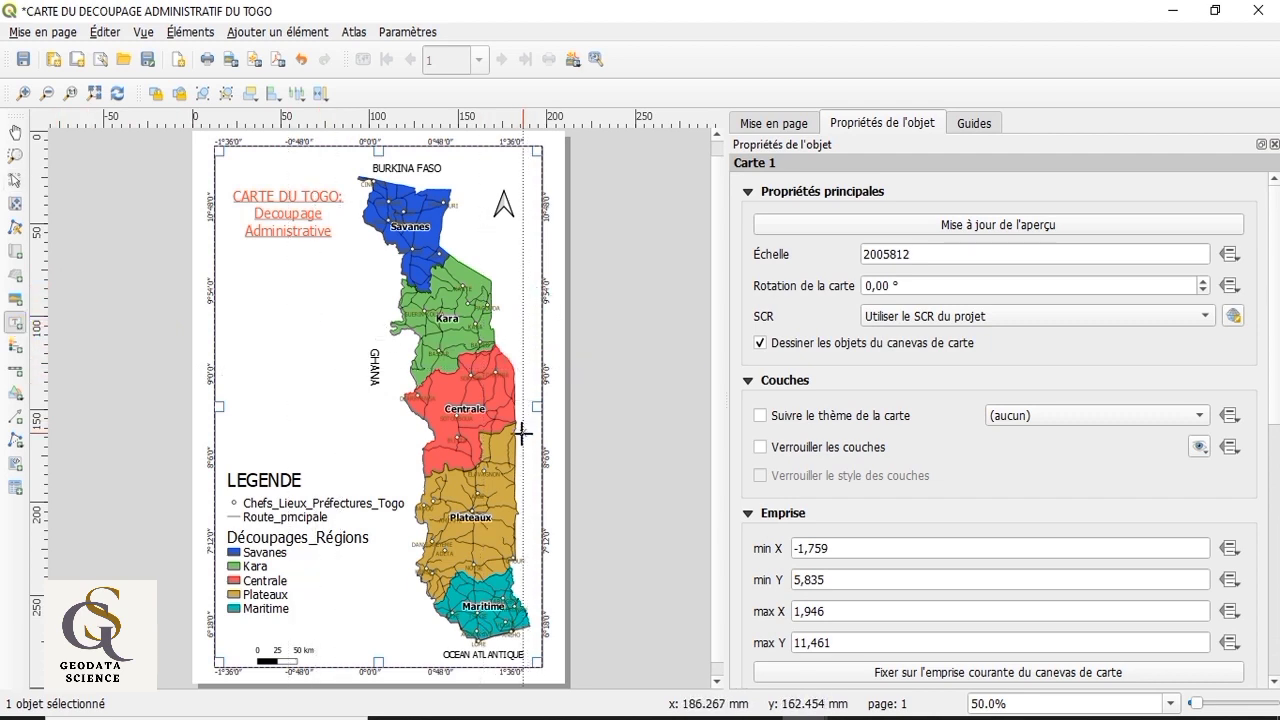
drag(523, 434, 531, 540)
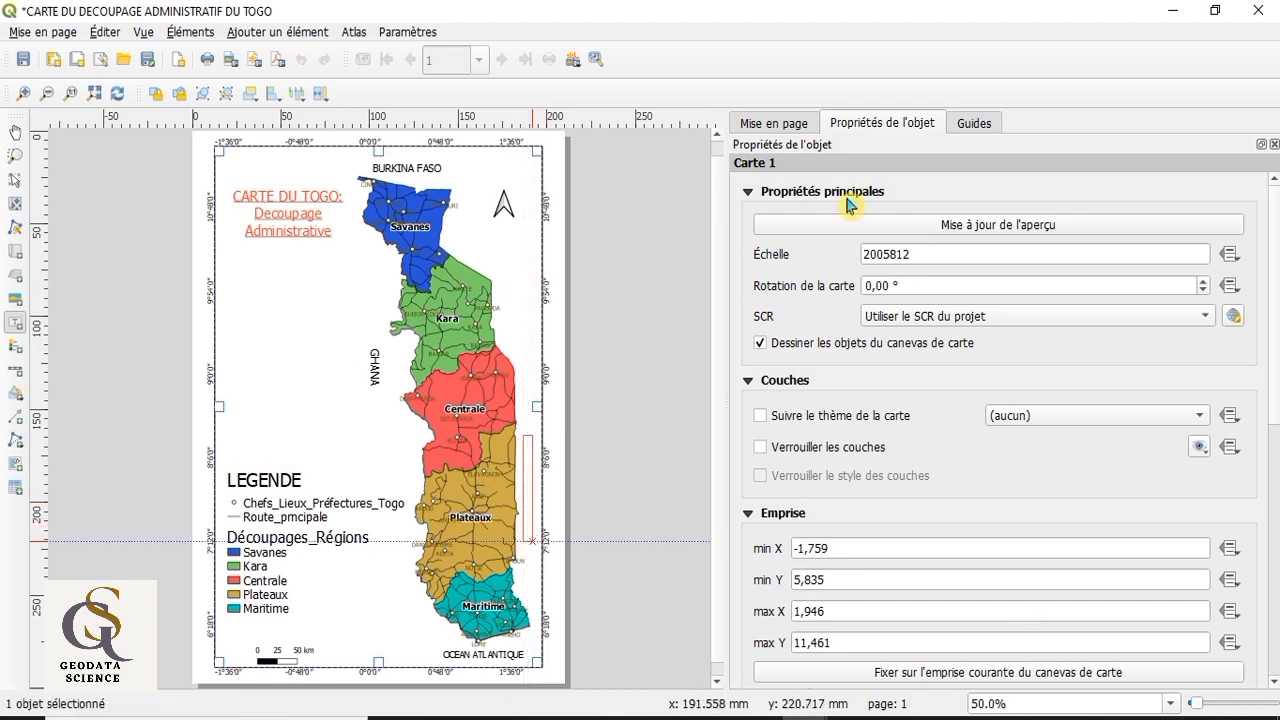
drag(825, 229, 719, 236)
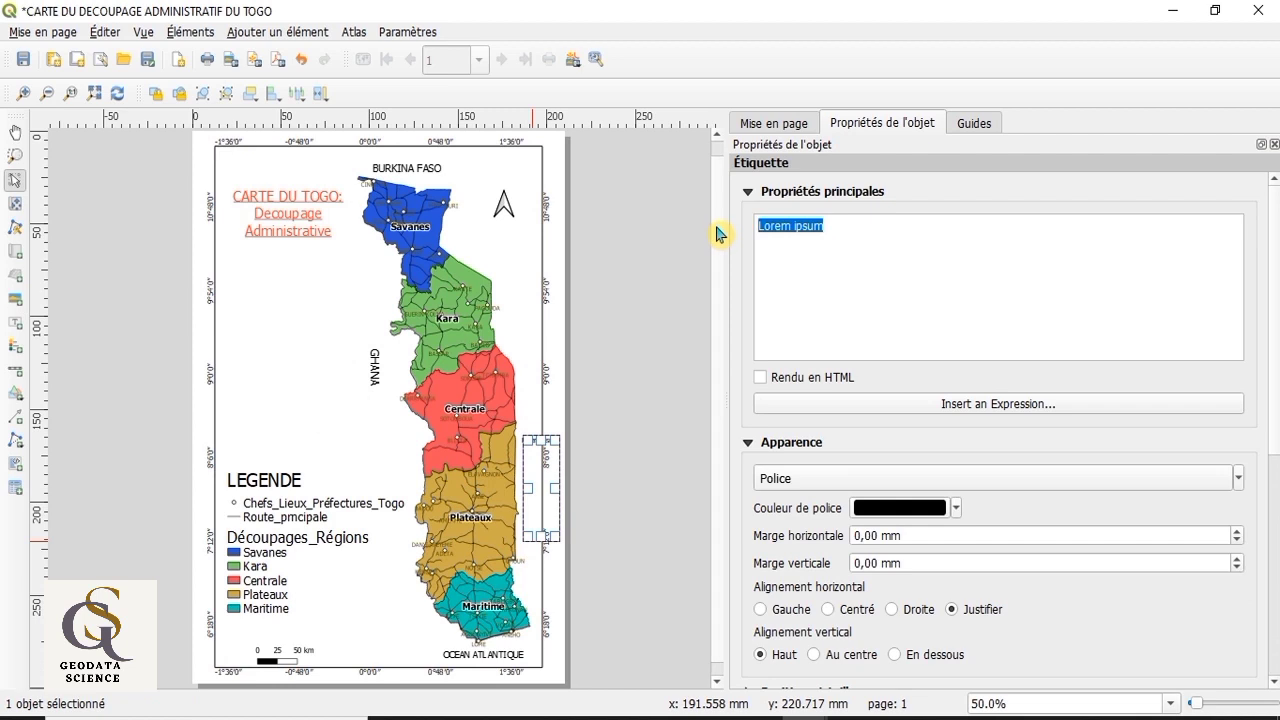
text(BENIN)
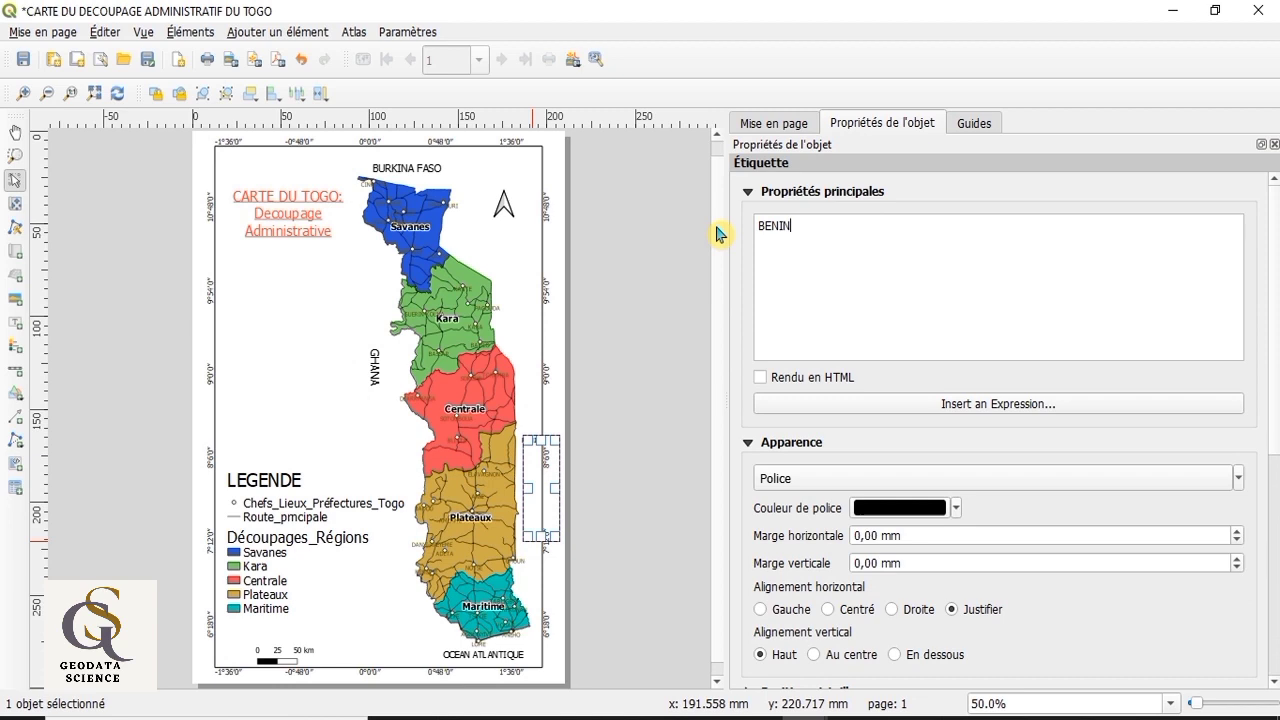
Step: Set the BENIN label's font size to 19 and centre its text horizontally and vertically
click(1239, 479)
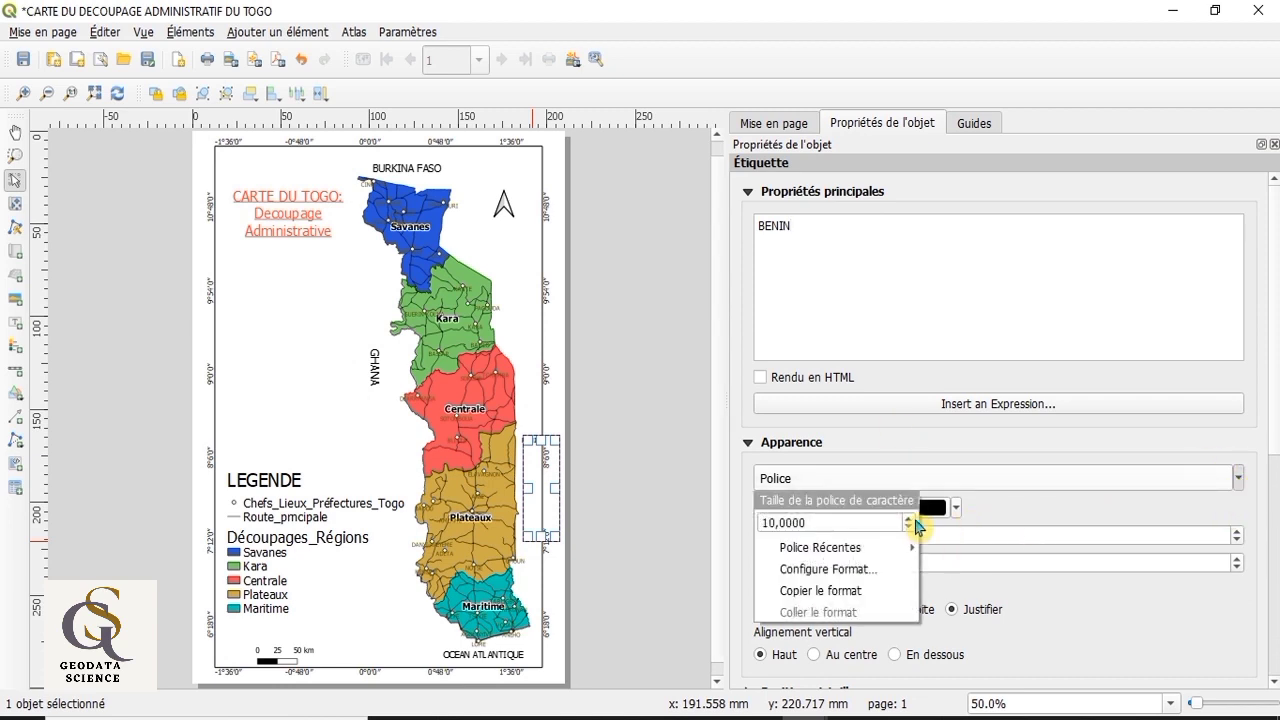
scroll(913, 527, down, 2)
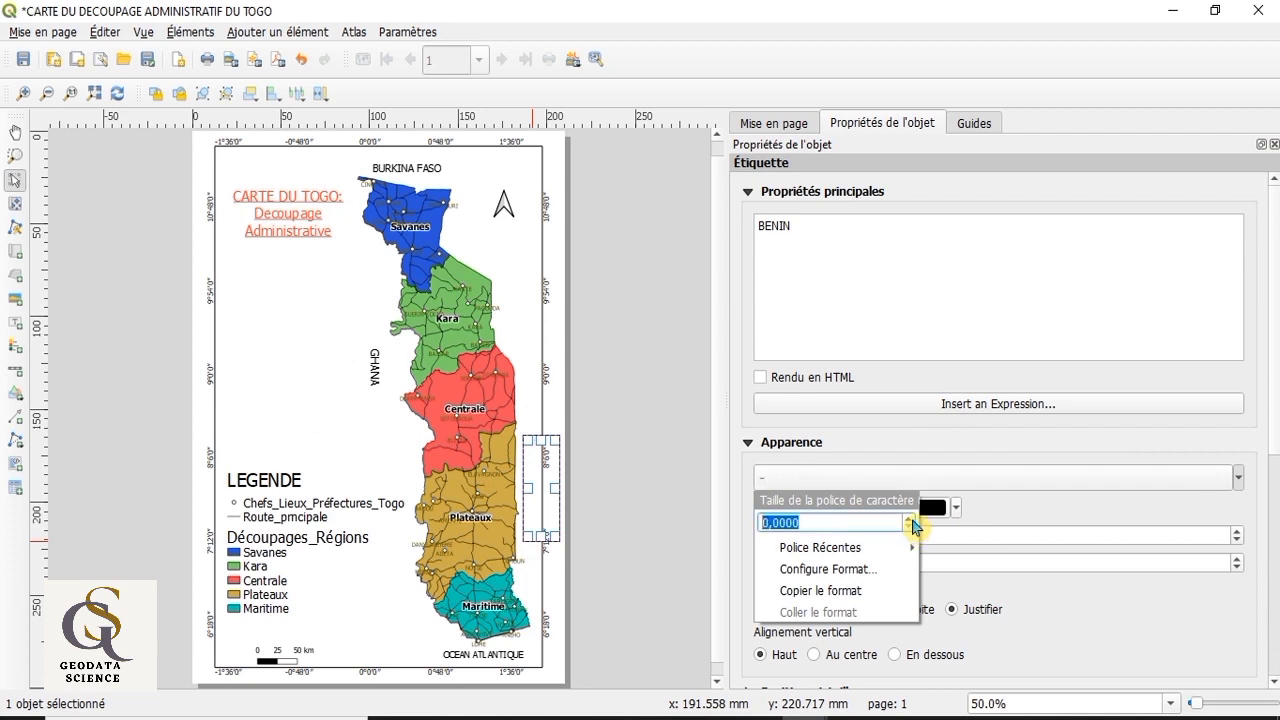
scroll(913, 527, up, 13)
scroll(913, 527, up, 7)
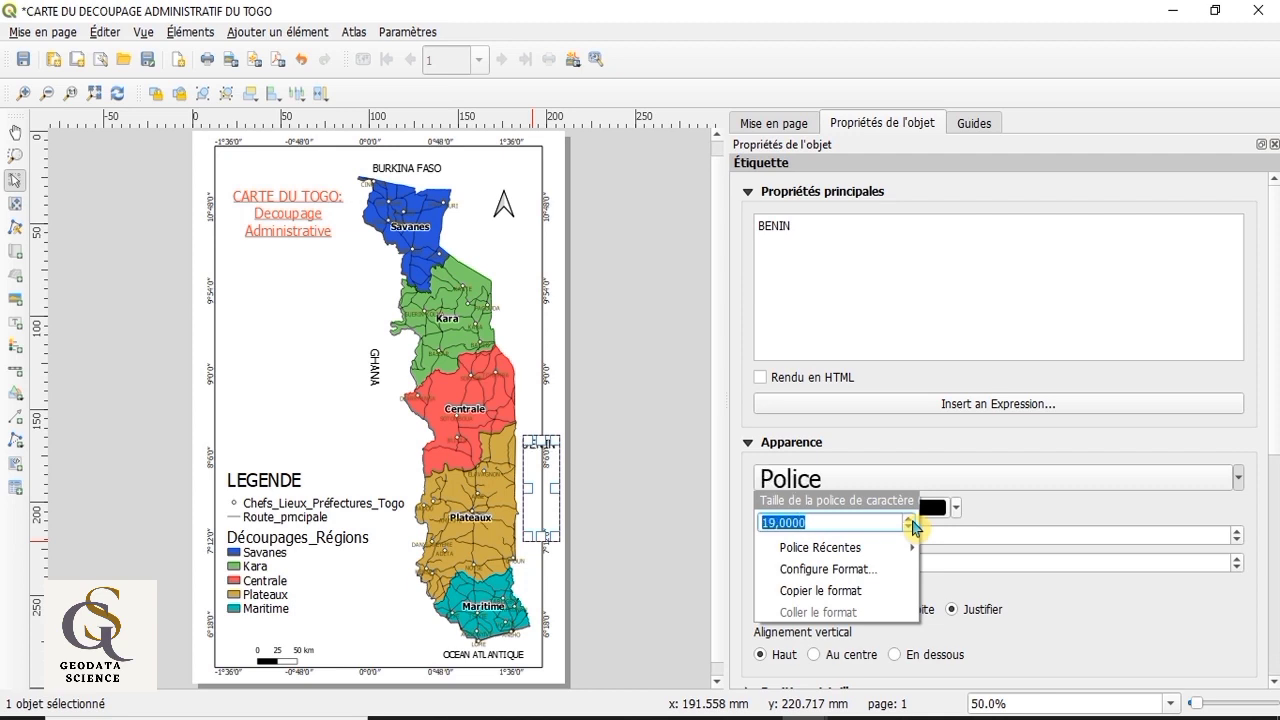
click(1216, 632)
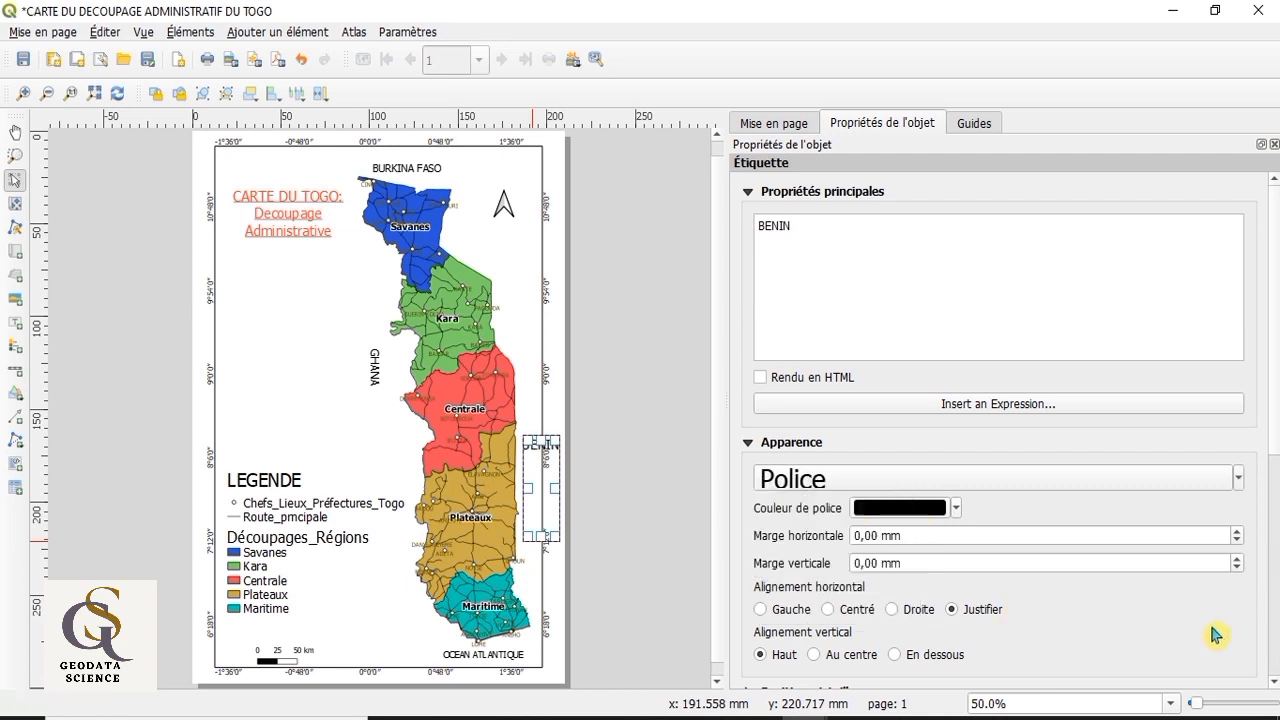
click(829, 609)
click(814, 654)
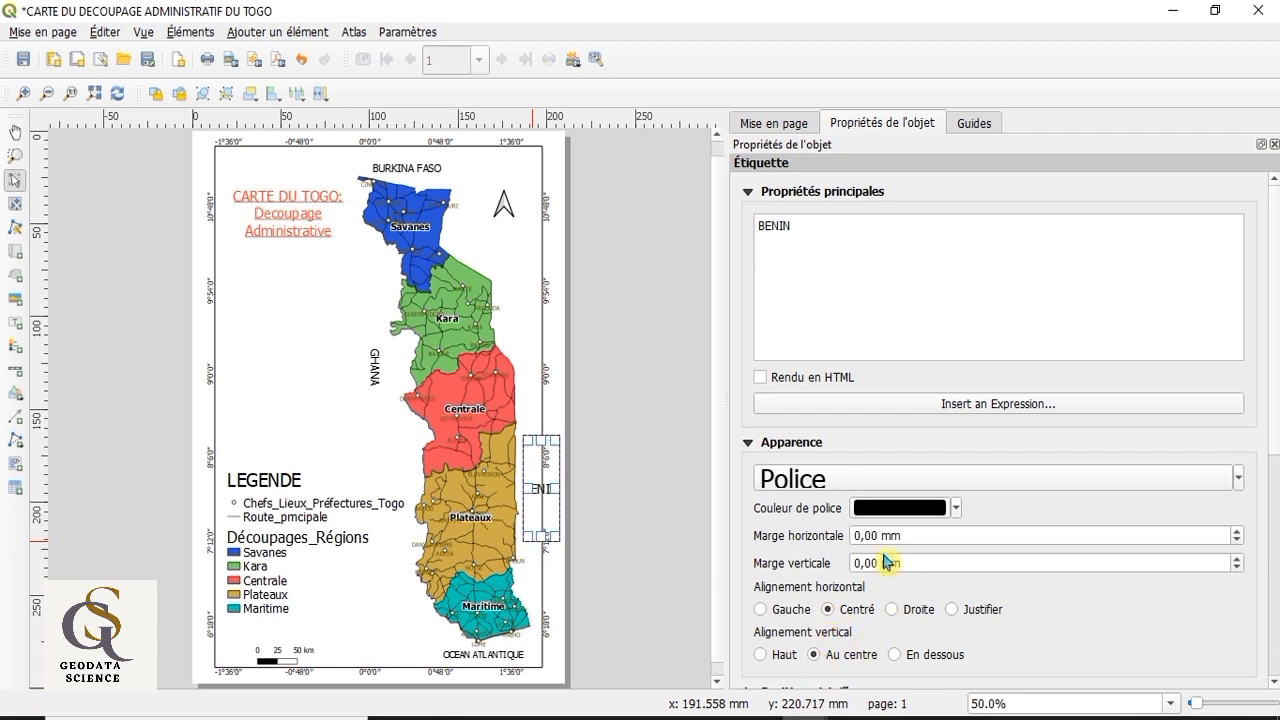
Step: Rotate the BENIN label 90°
scroll(1012, 646, down, 2)
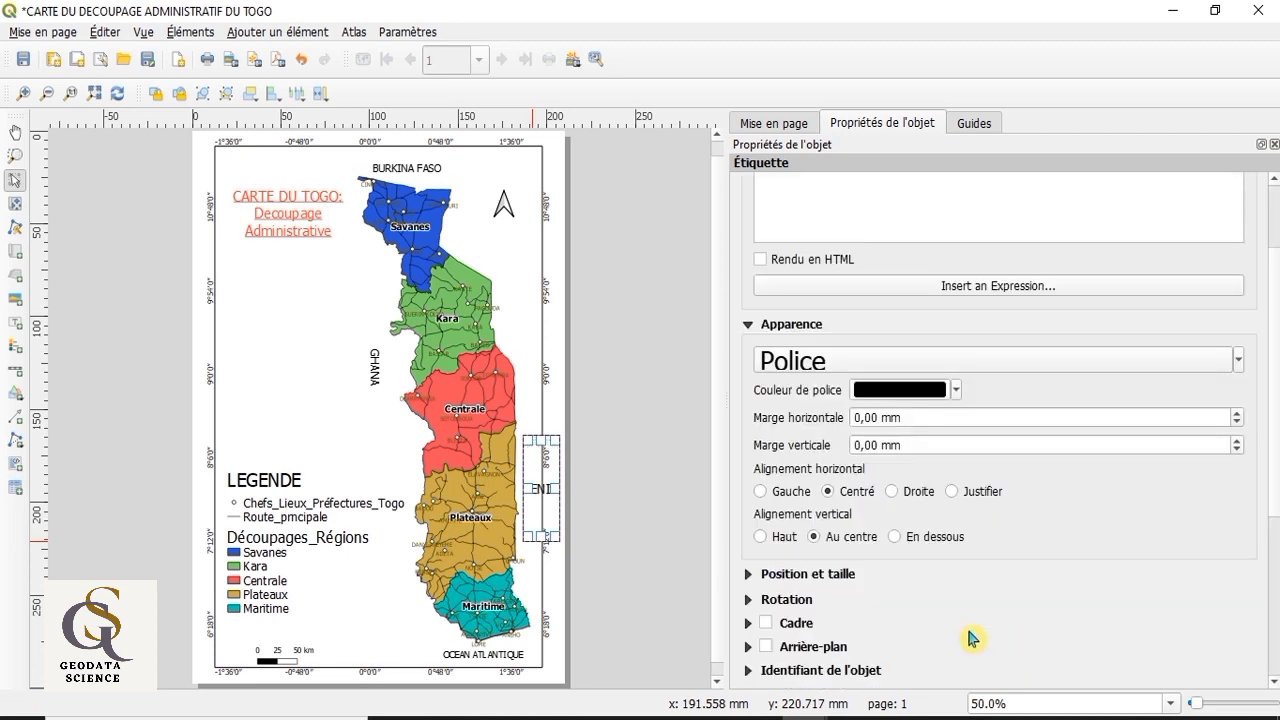
scroll(970, 636, down, 1)
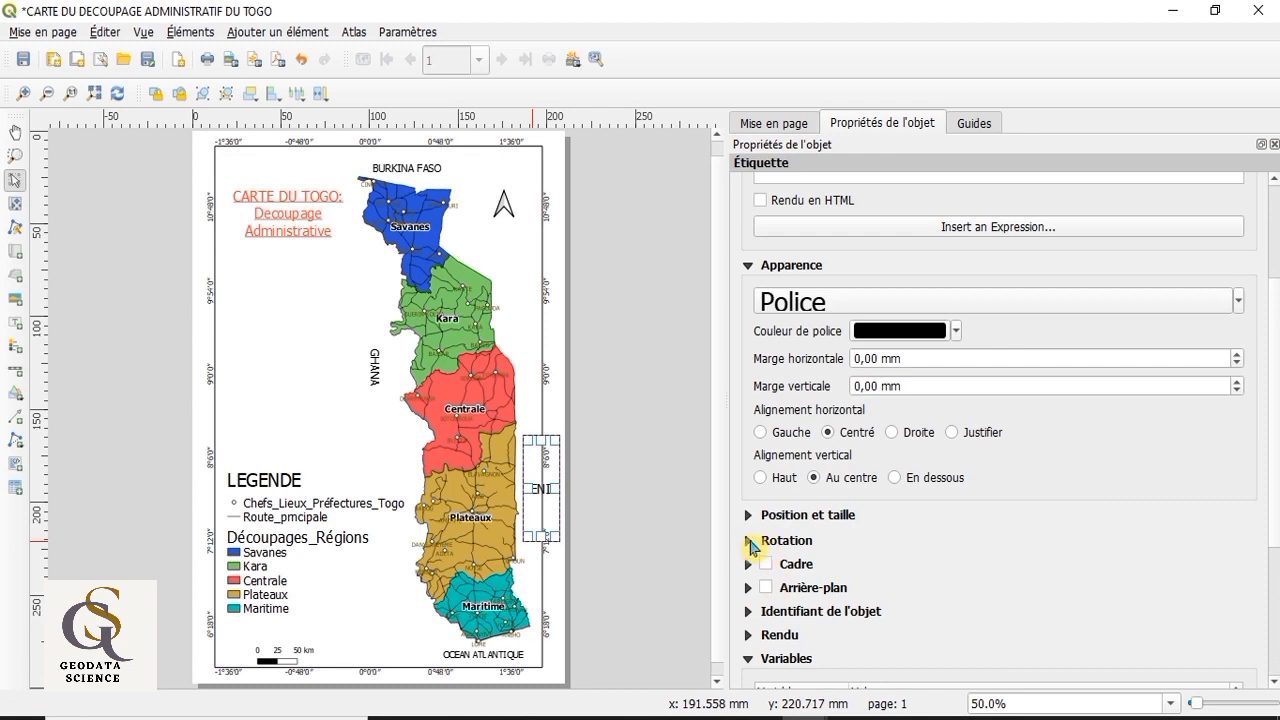
click(749, 541)
click(810, 574)
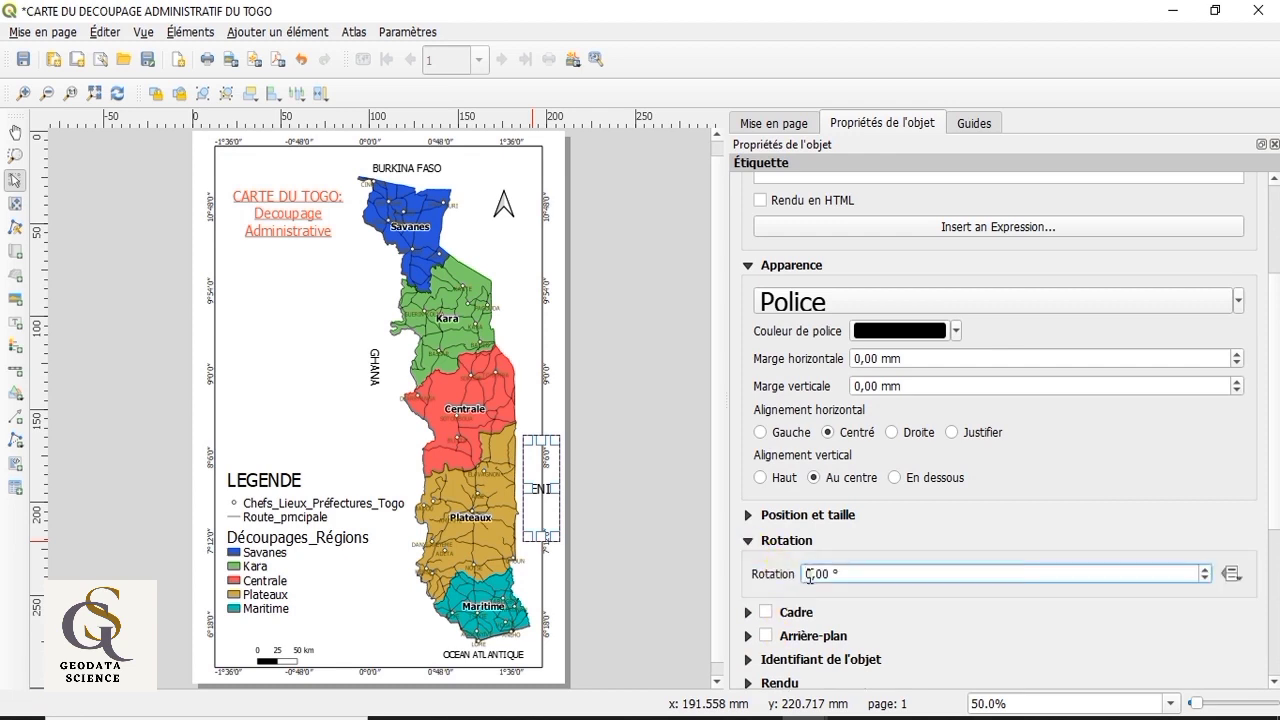
text(9)
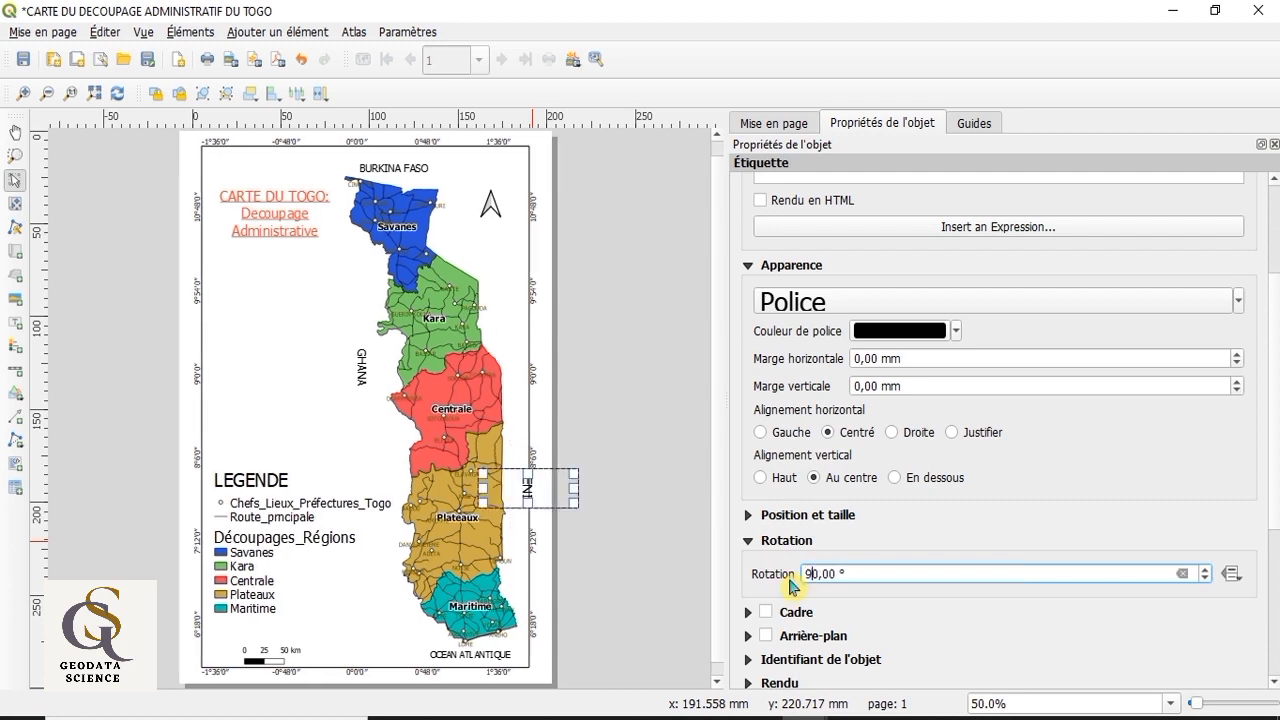
Step: Enlarge the BENIN label's box to fit the whole word and move it north, beside the eastern border between Kara and Centrale
mouse_move(524, 505)
mouse_down()
mouse_move(528, 541)
mouse_move(515, 496)
mouse_up()
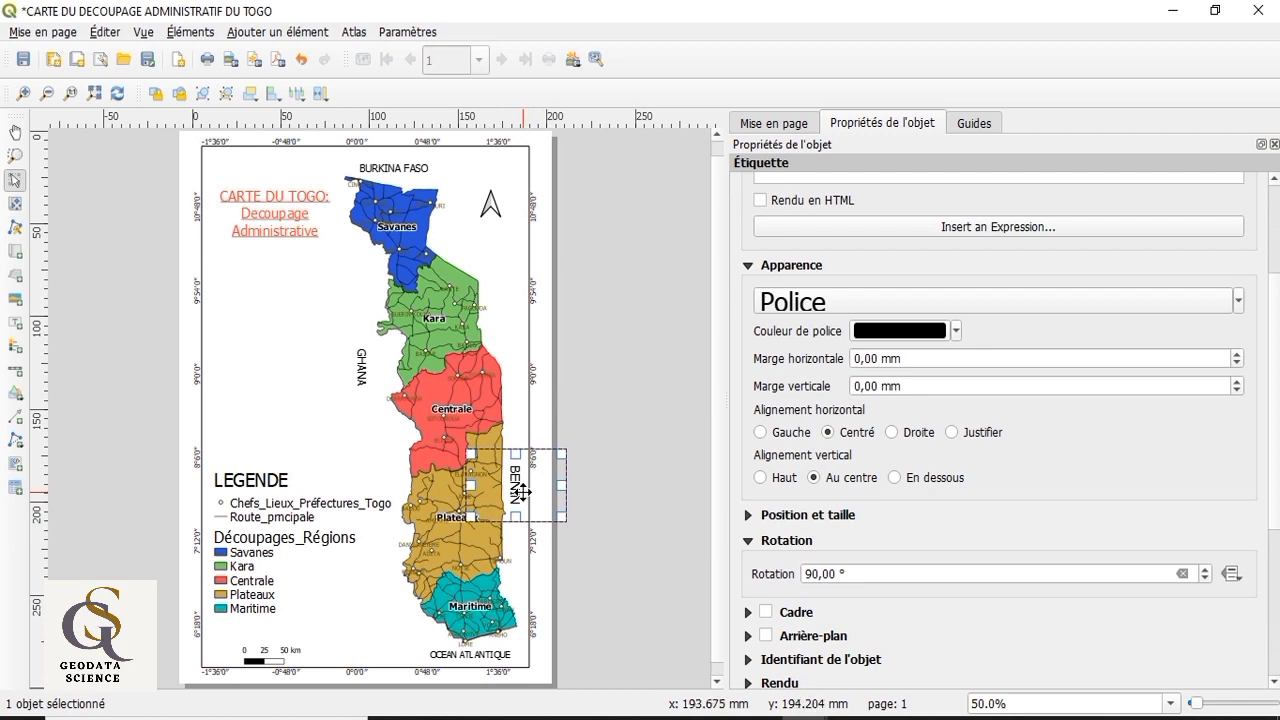
drag(522, 497, 520, 363)
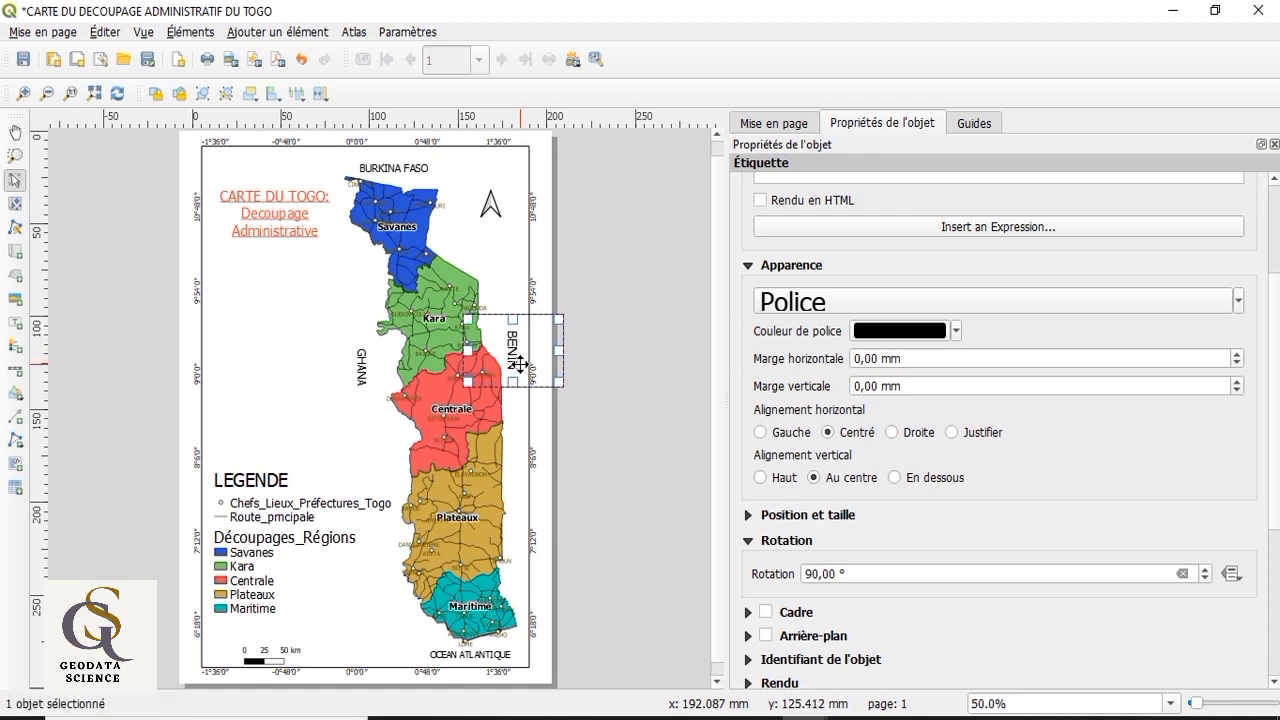
click(608, 512)
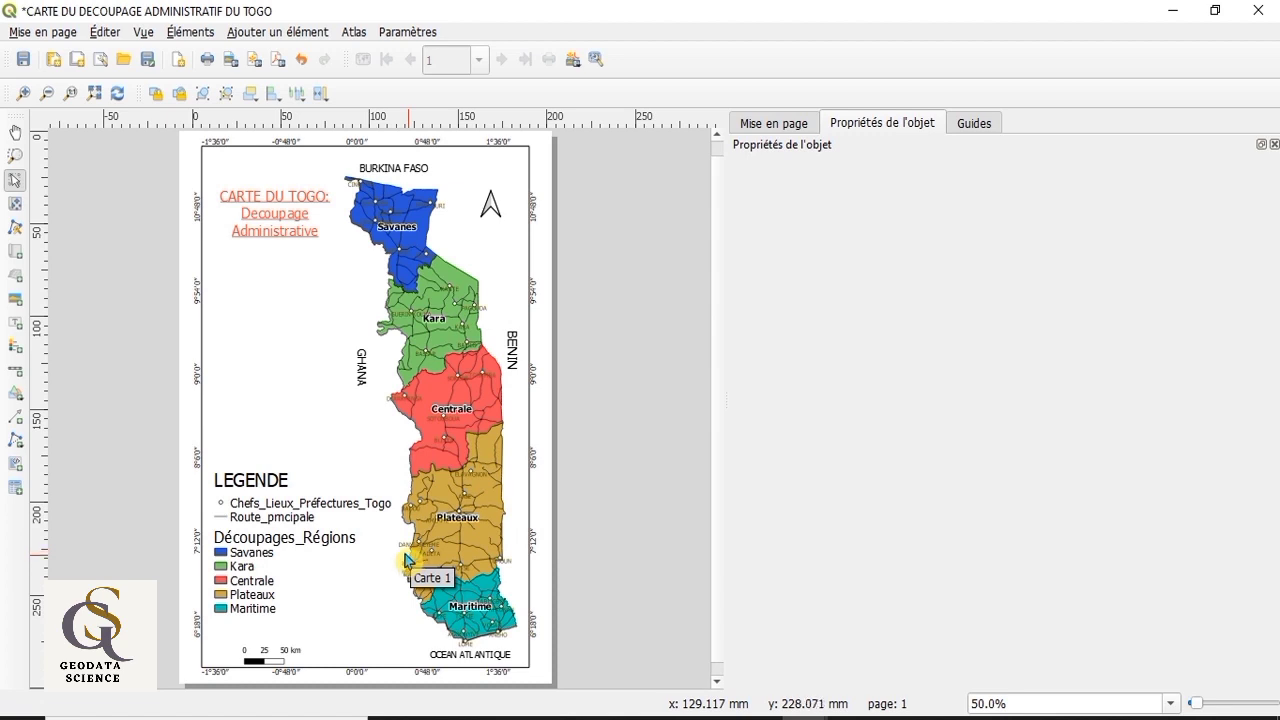
Step: Export the layout as a 300 dpi PNG image named CARTE DU DECOUPAGE ADMINISTRATIF DU TOGO in the TP folder on drive D
click(40, 32)
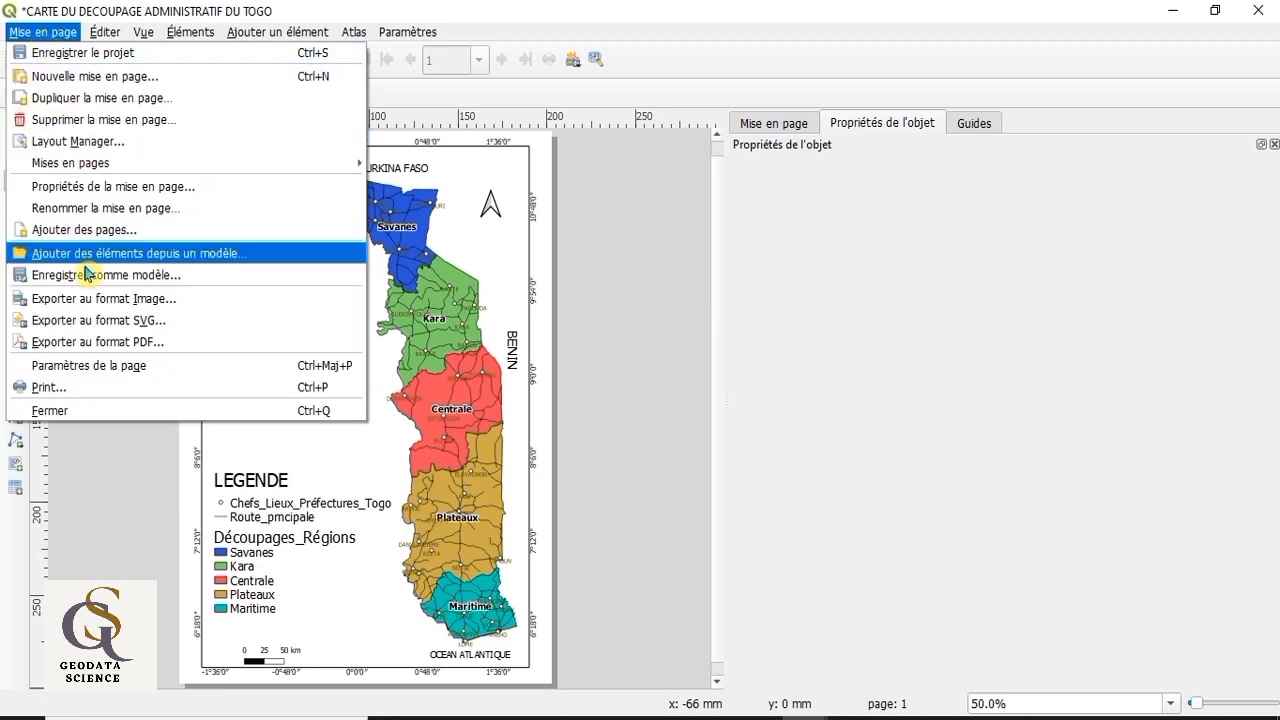
click(169, 305)
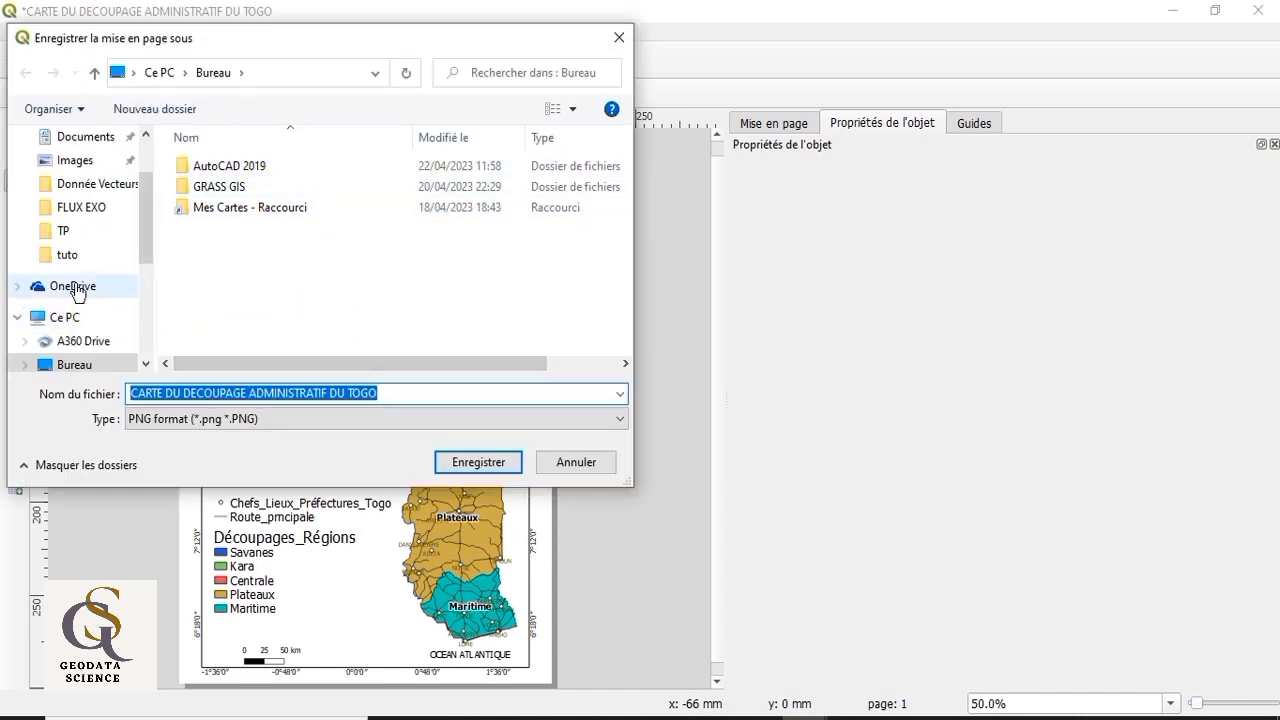
click(78, 241)
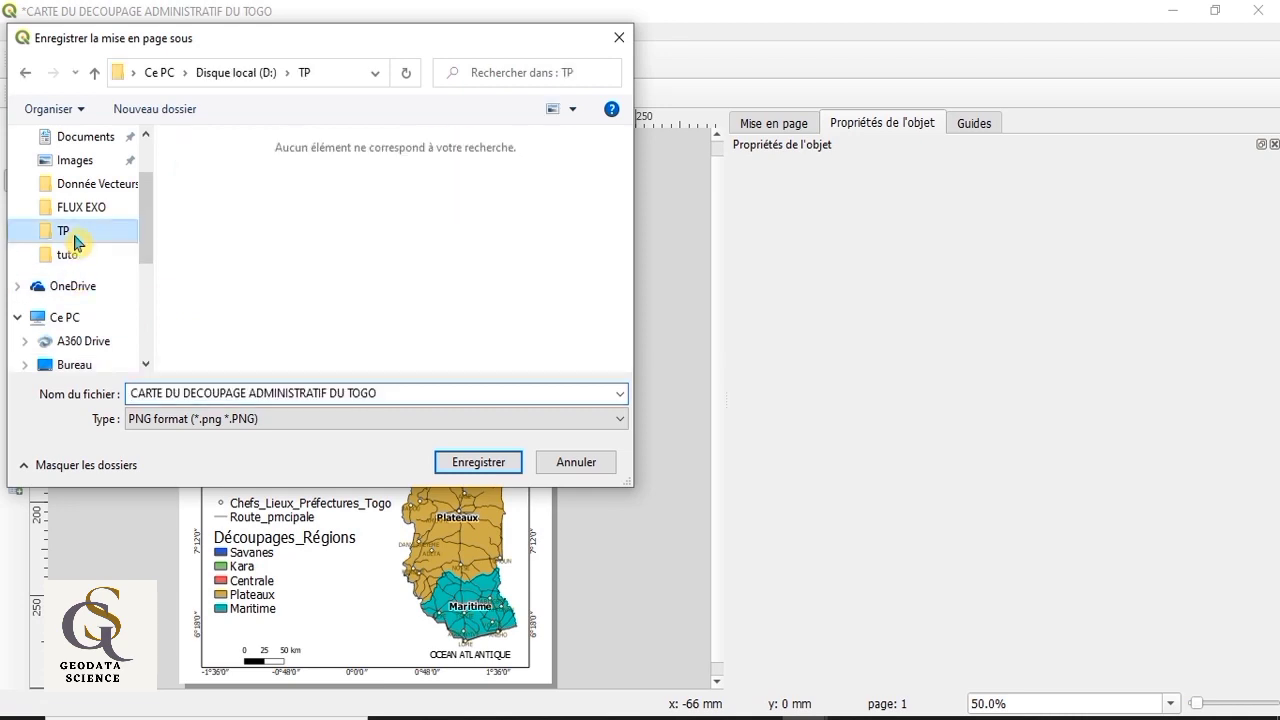
click(383, 397)
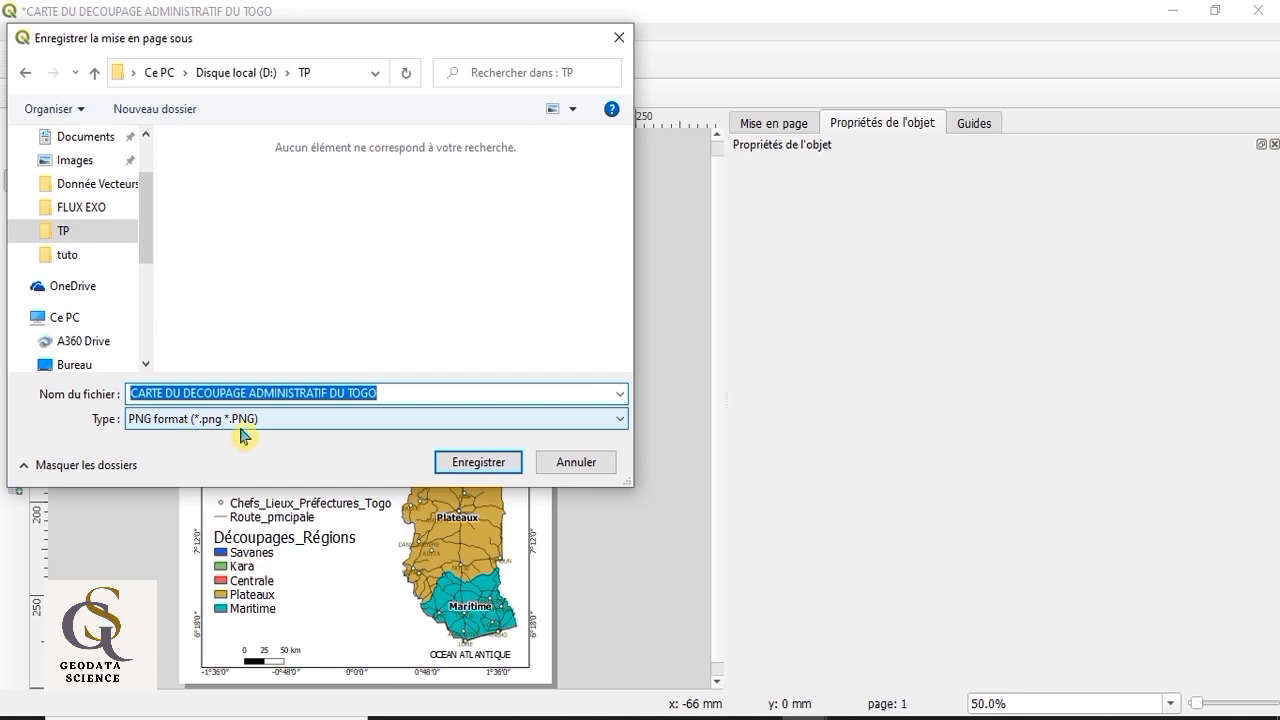
click(618, 421)
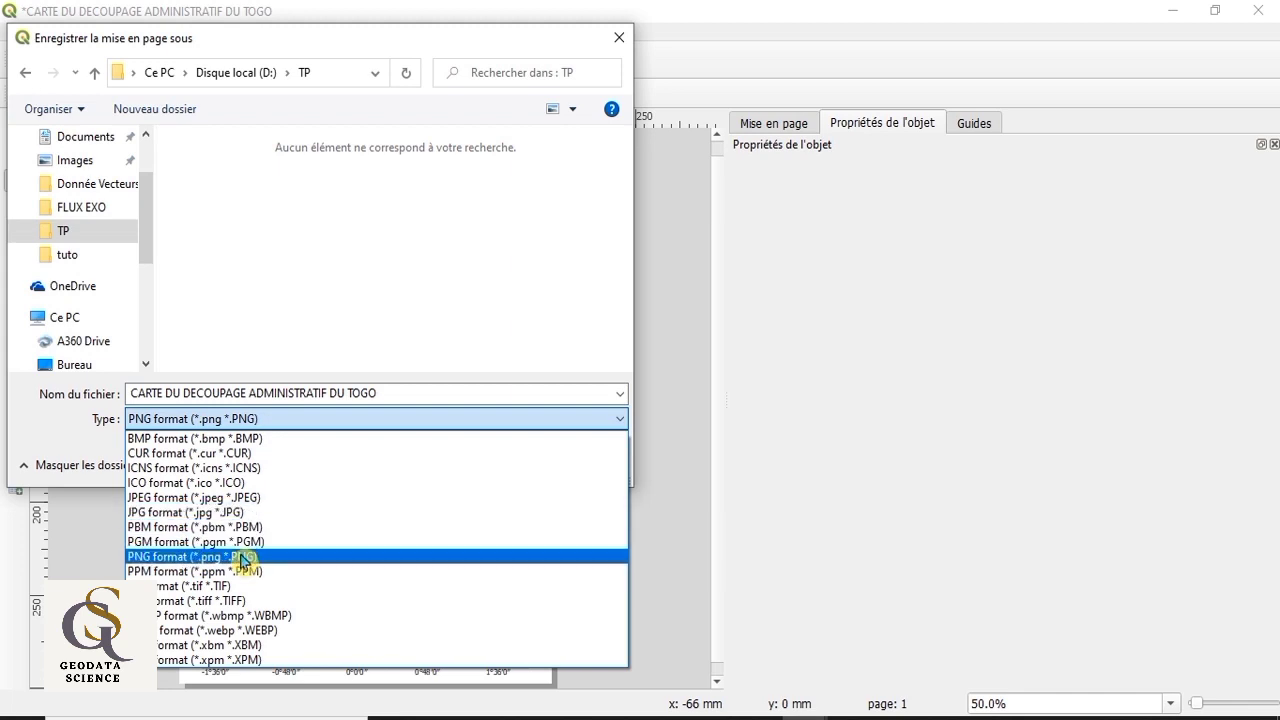
click(241, 557)
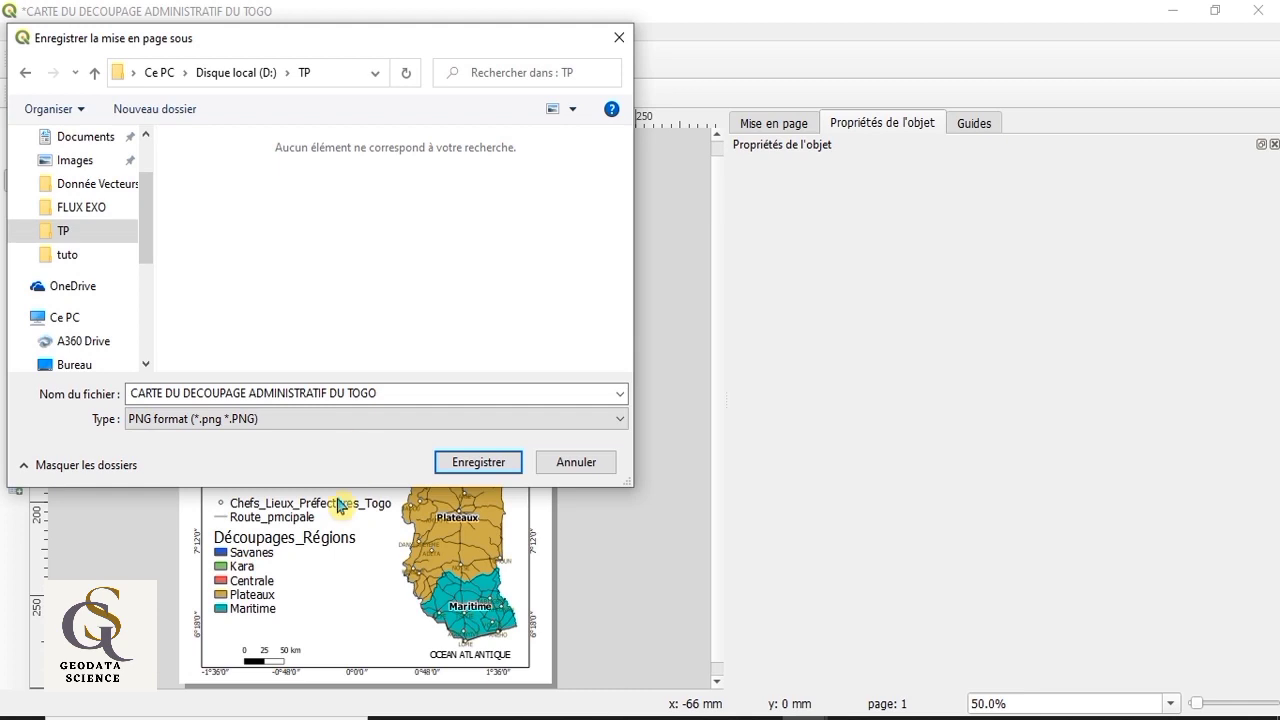
click(494, 465)
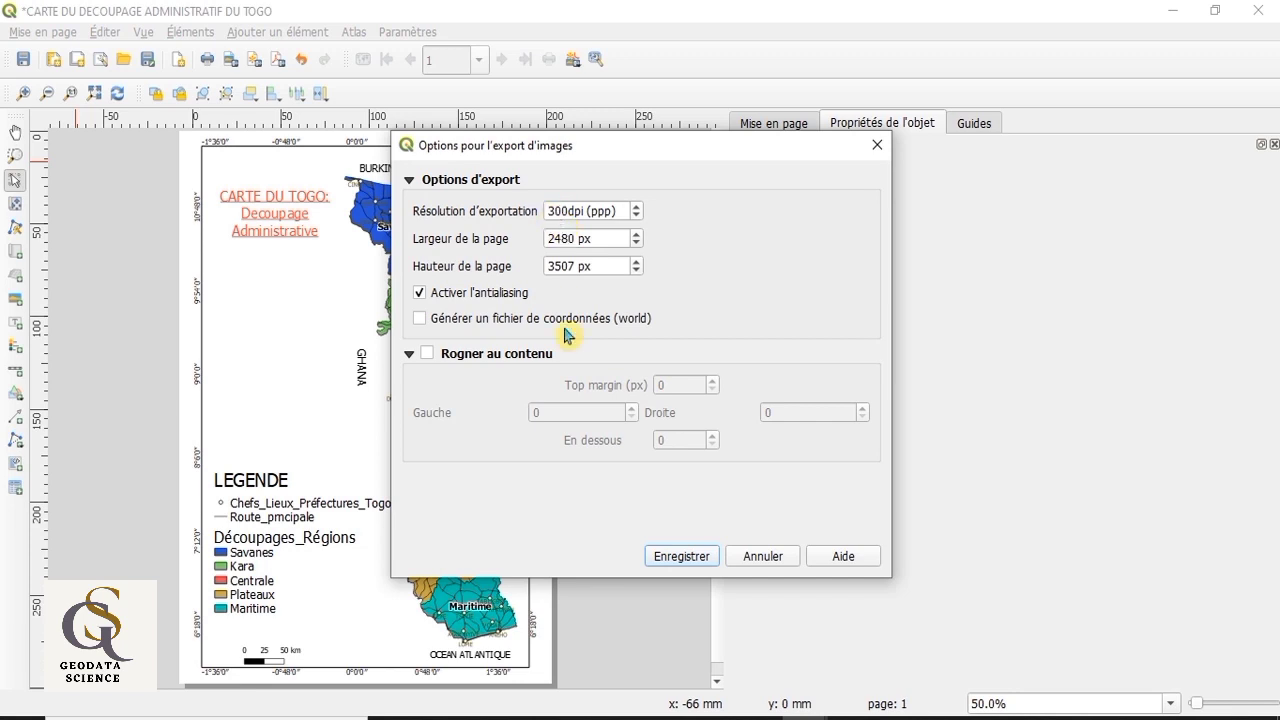
click(701, 557)
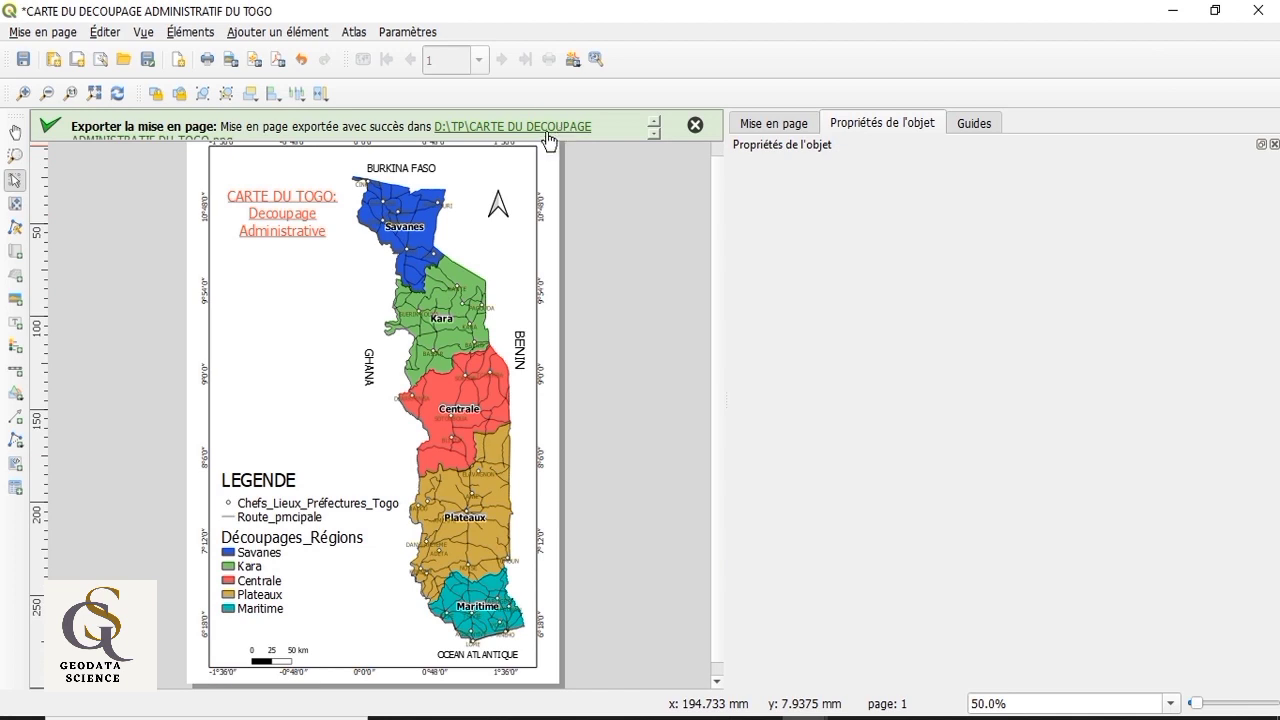
Step: Export the layout as a PDF named CARTE DU DECOUPAGE ADMINISTRATIF DU TOGO in the TP folder, with text as paths and RDF metadata
click(20, 36)
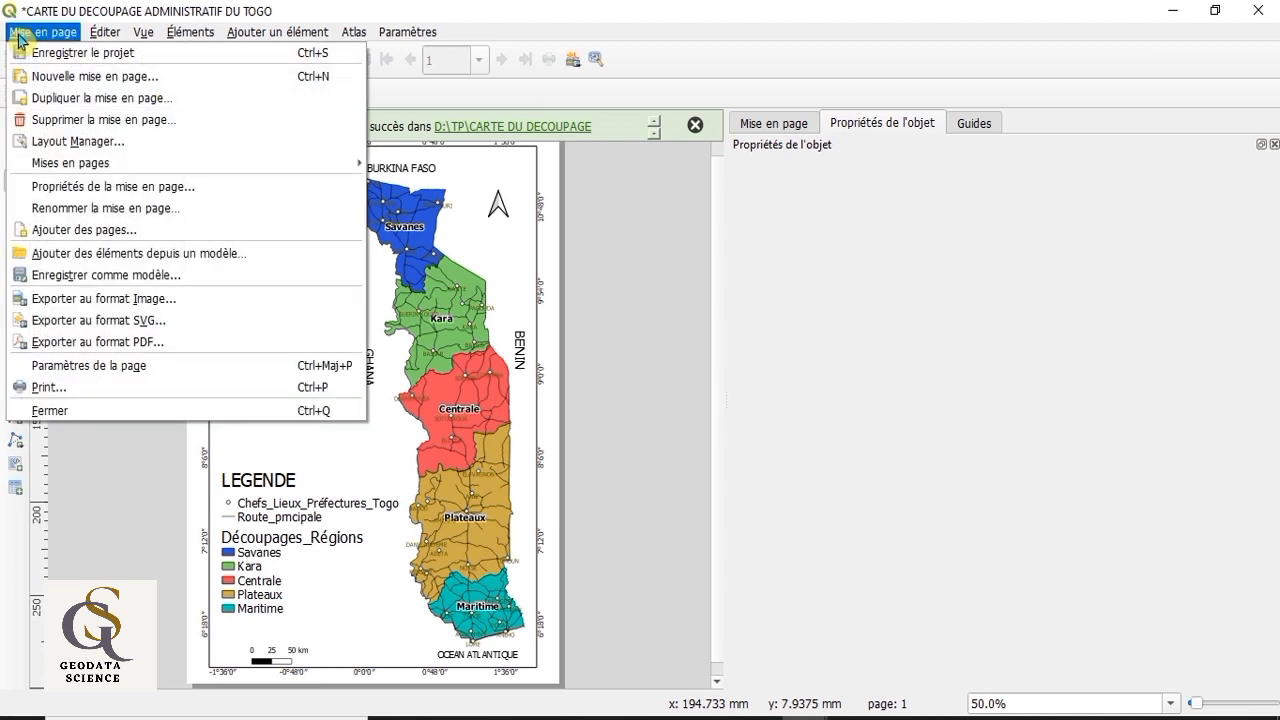
click(62, 345)
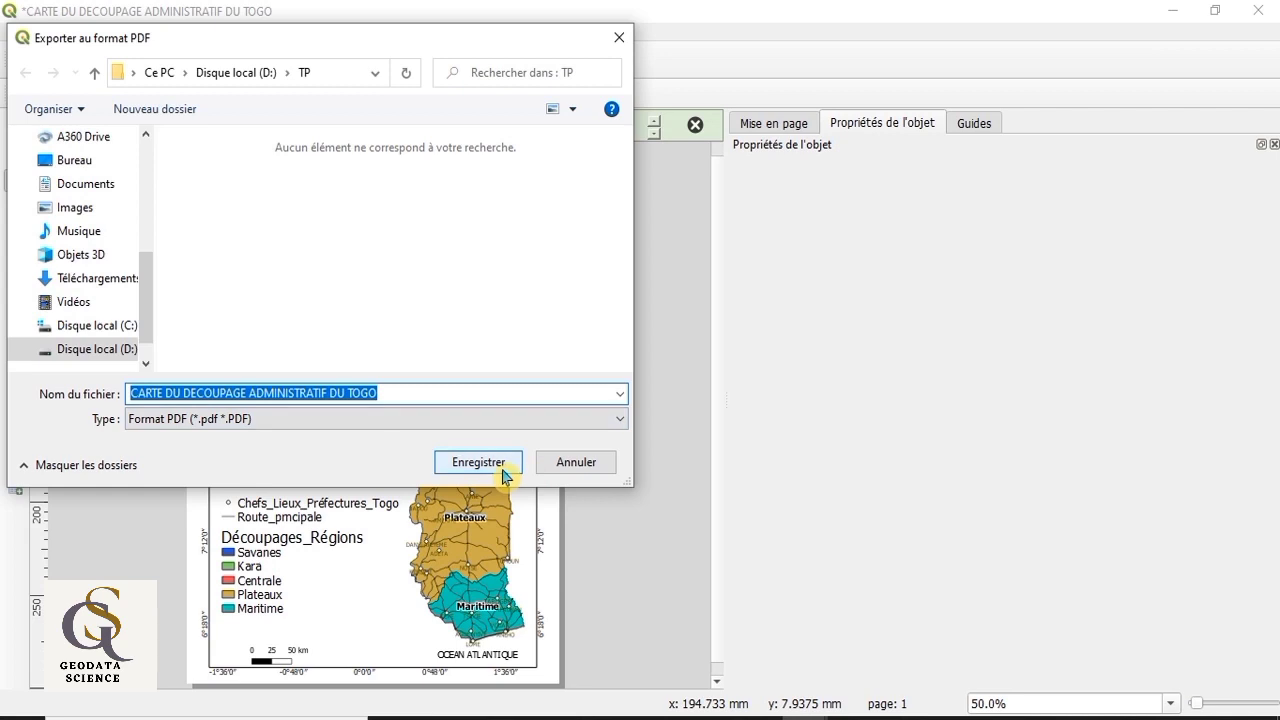
click(478, 462)
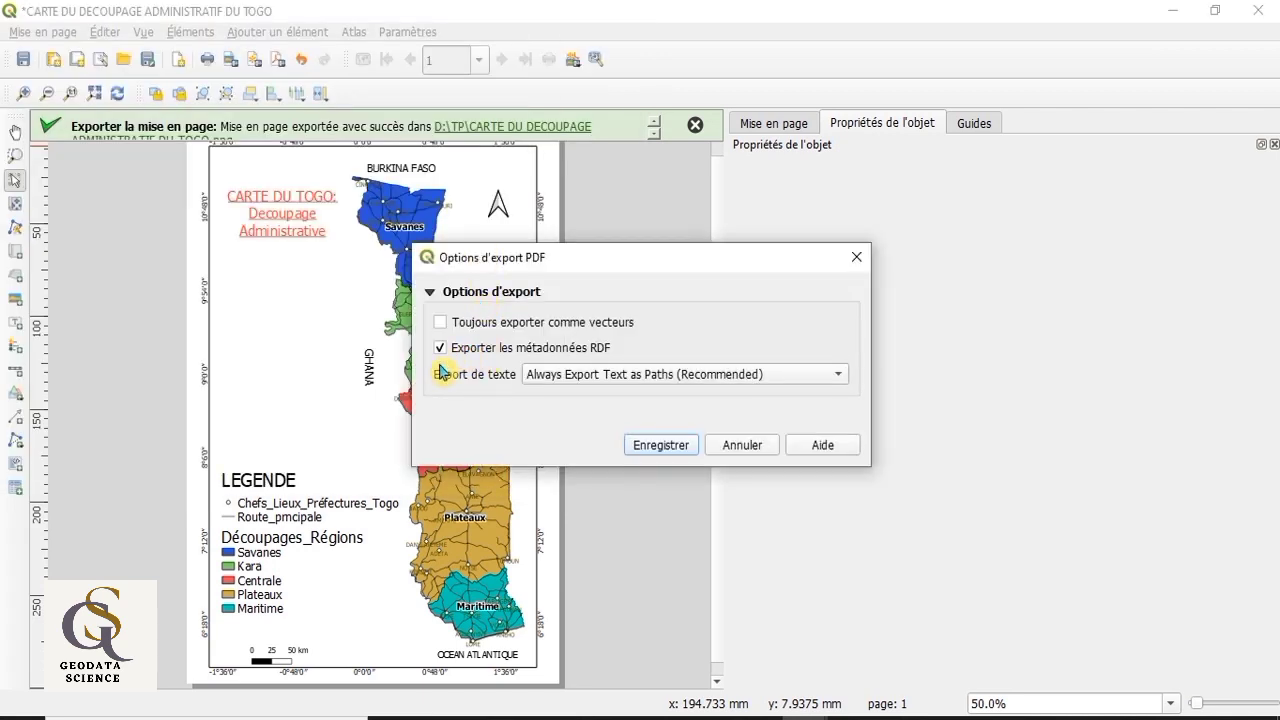
click(651, 458)
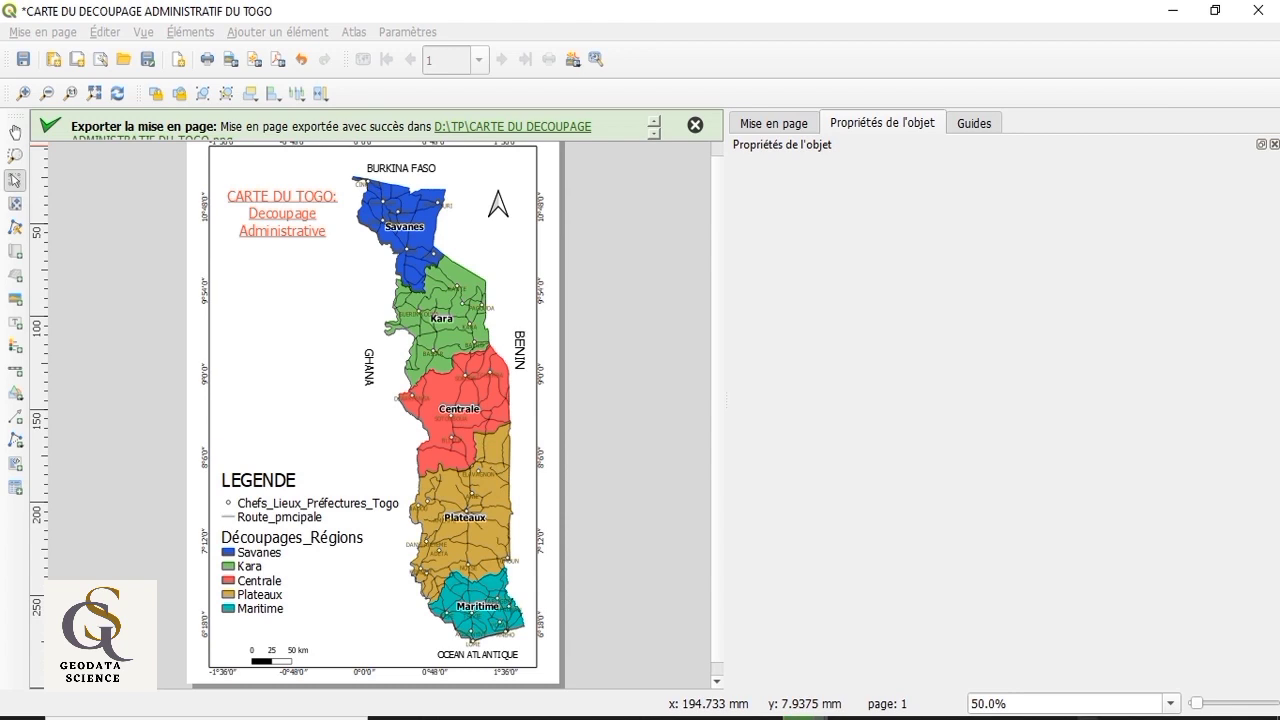
right_click(1092, 718)
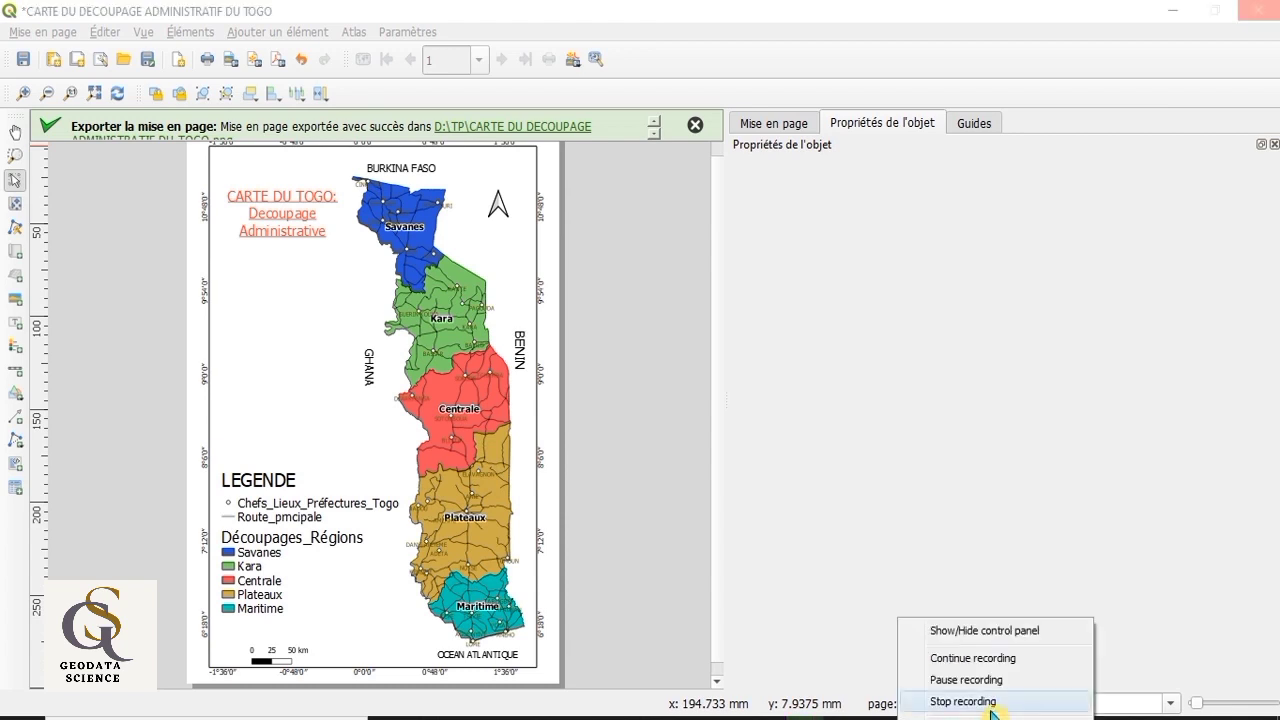